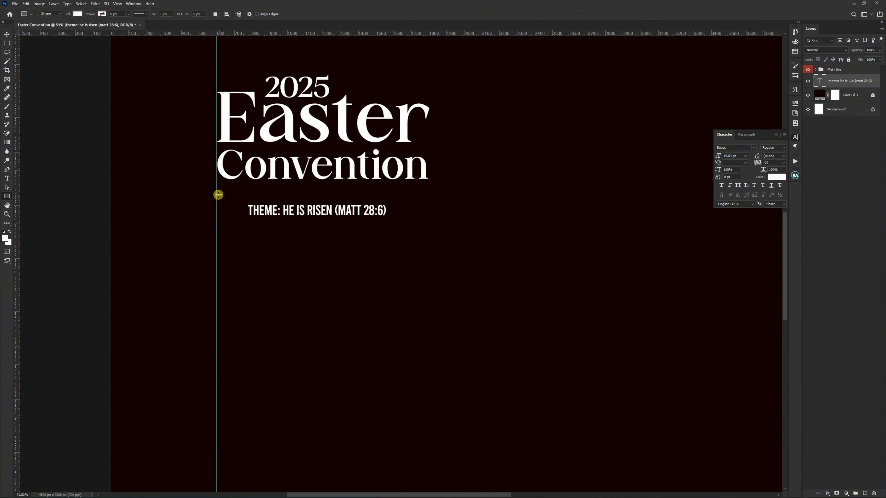
Step: Draw a white rectangle about 1187 by 177 px over the theme line and place its layer beneath the theme text
drag(217, 196, 426, 228)
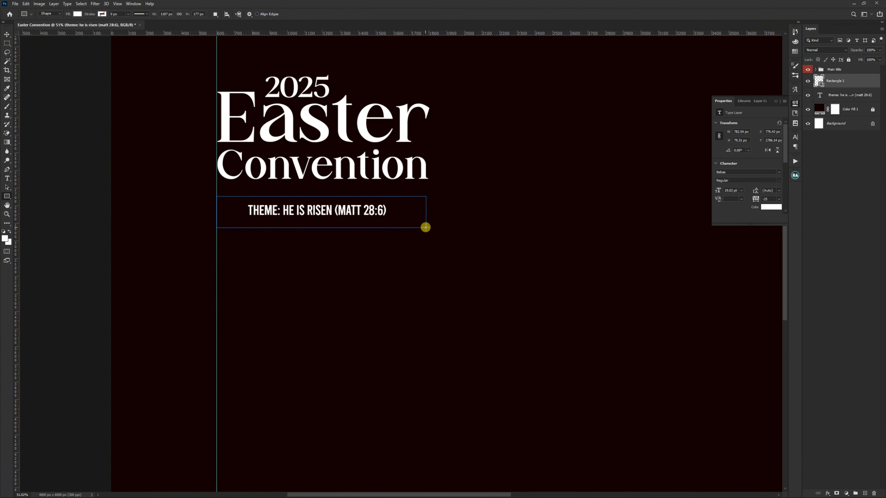
key(v)
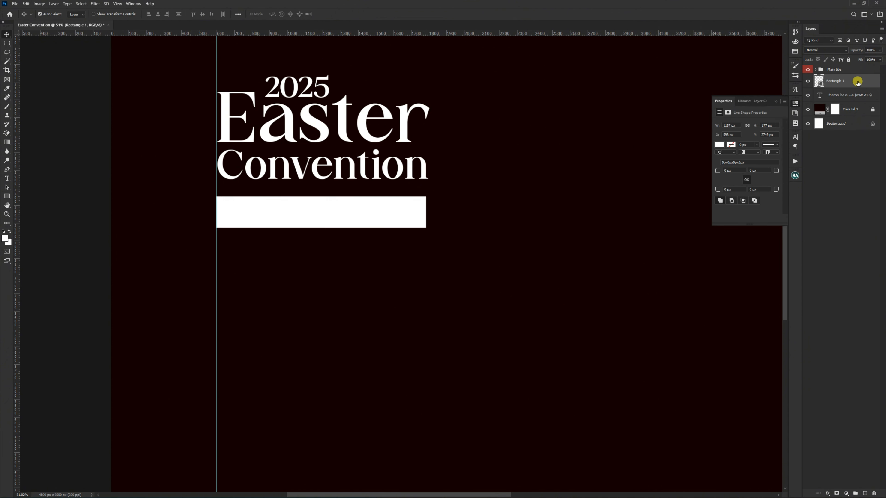
drag(847, 83, 847, 99)
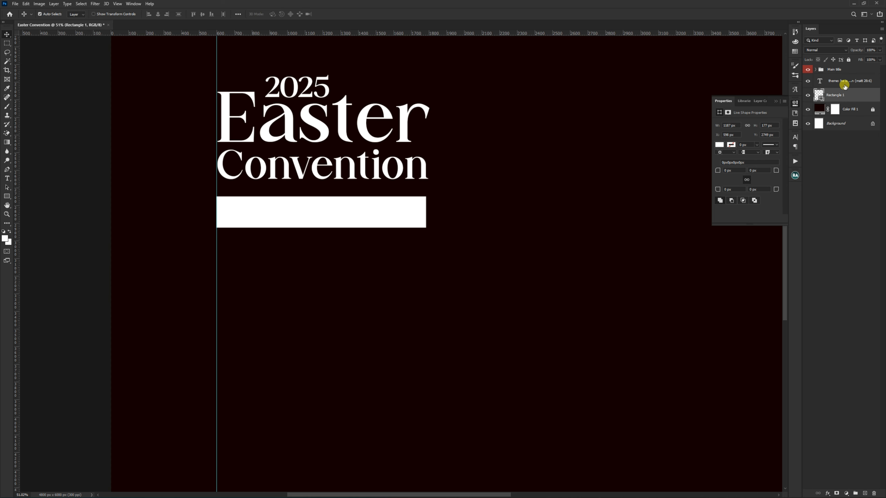
Step: Recolor the theme text with the dark background color #120100, sampled from the canvas
click(844, 82)
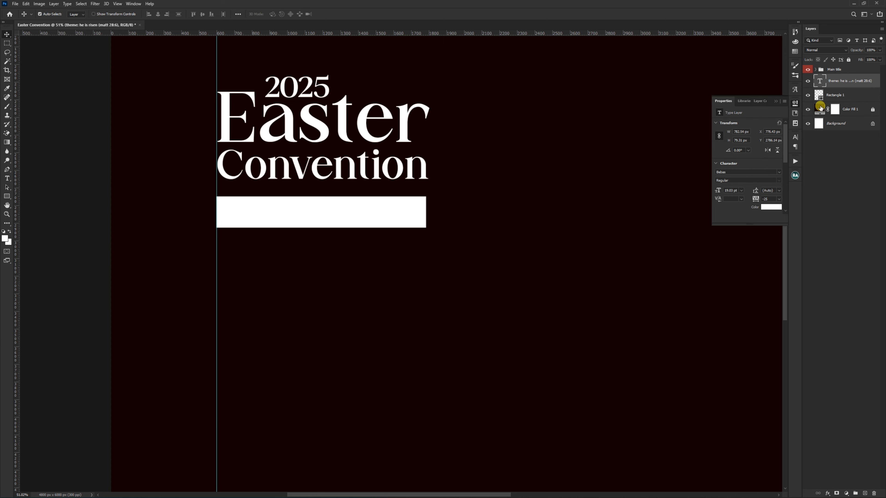
click(769, 208)
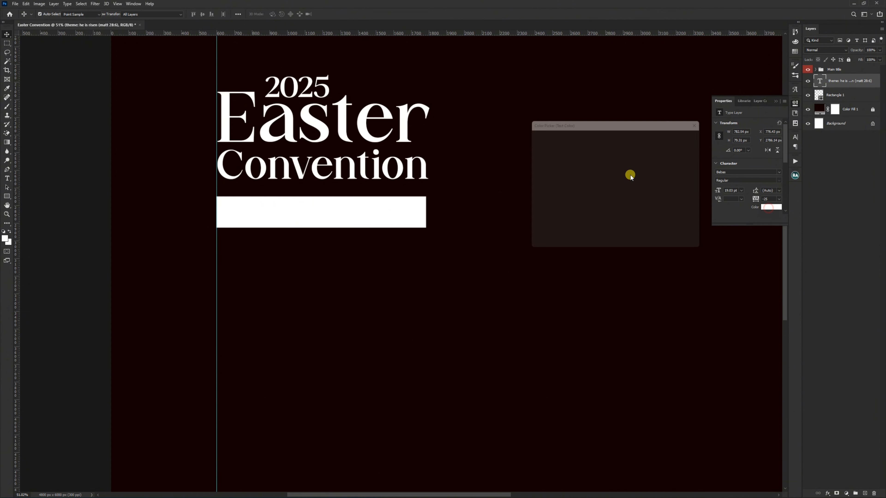
click(477, 146)
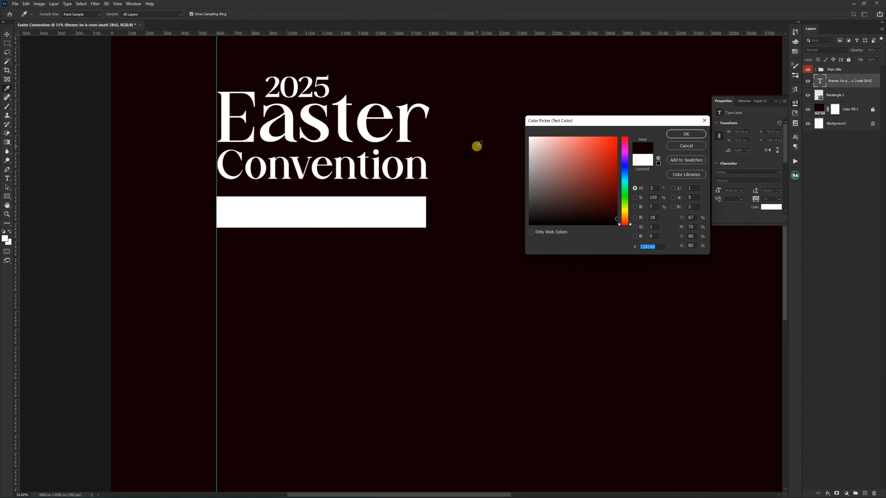
click(674, 135)
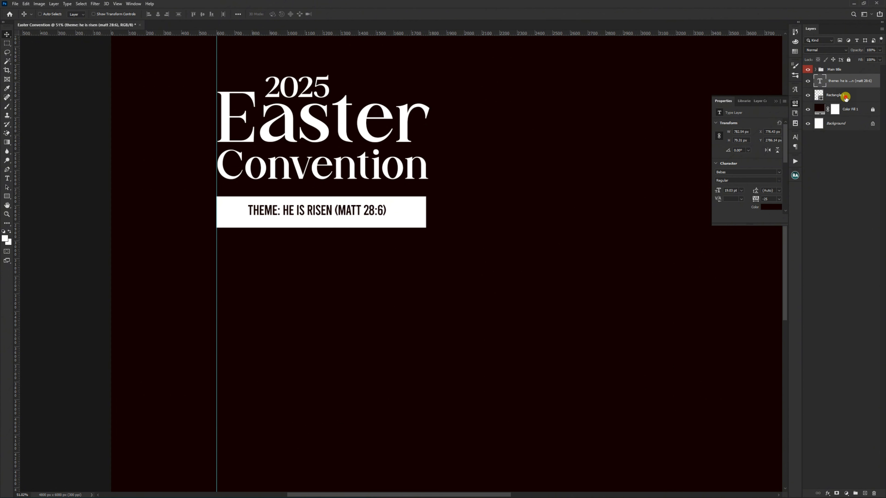
Step: Center the theme text horizontally and vertically on the white rectangle, and shift both slightly down from the title
click(845, 98)
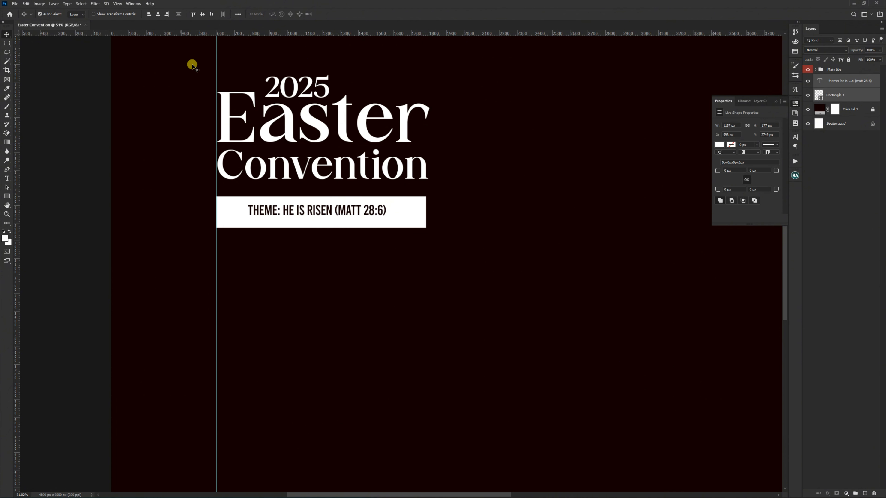
click(202, 16)
click(158, 14)
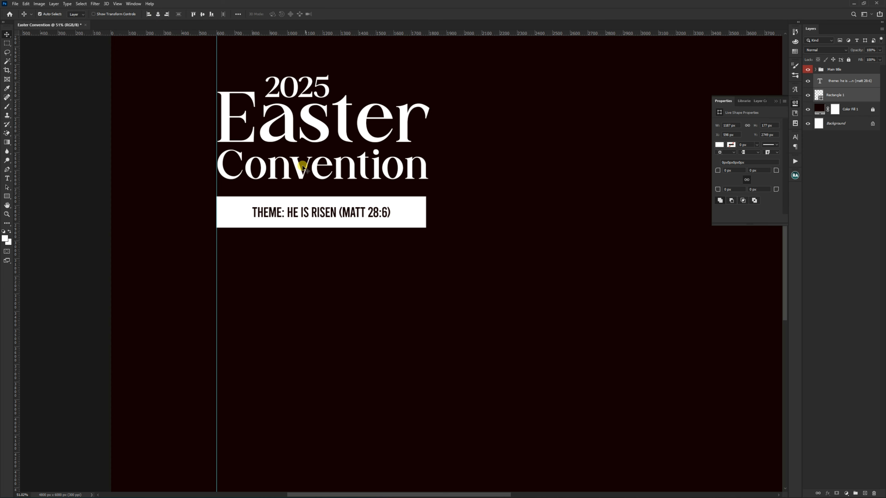
drag(307, 191, 307, 194)
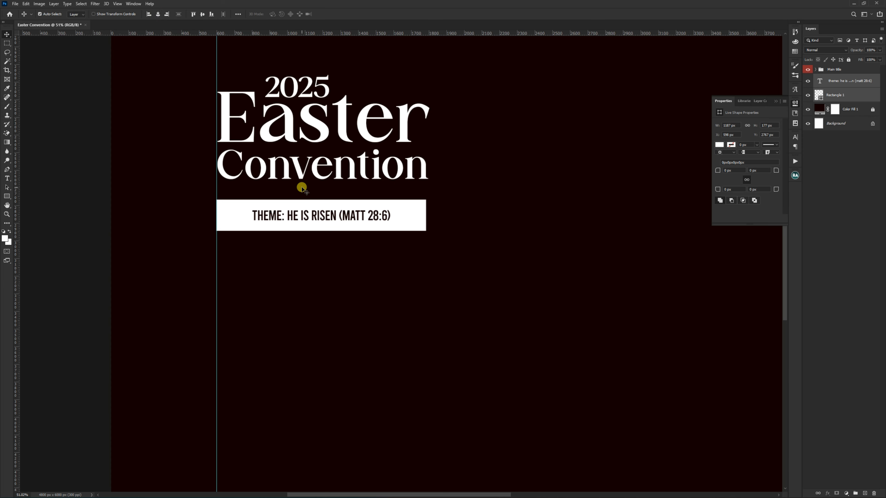
click(342, 242)
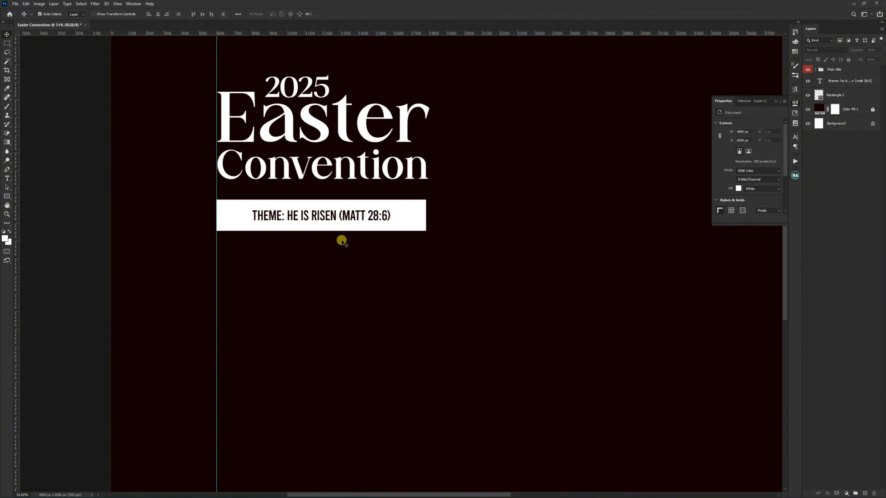
Step: Draw a white square about 84 px wide across the banner's upper edge and rotate it 45 degrees into a diamond
click(6, 195)
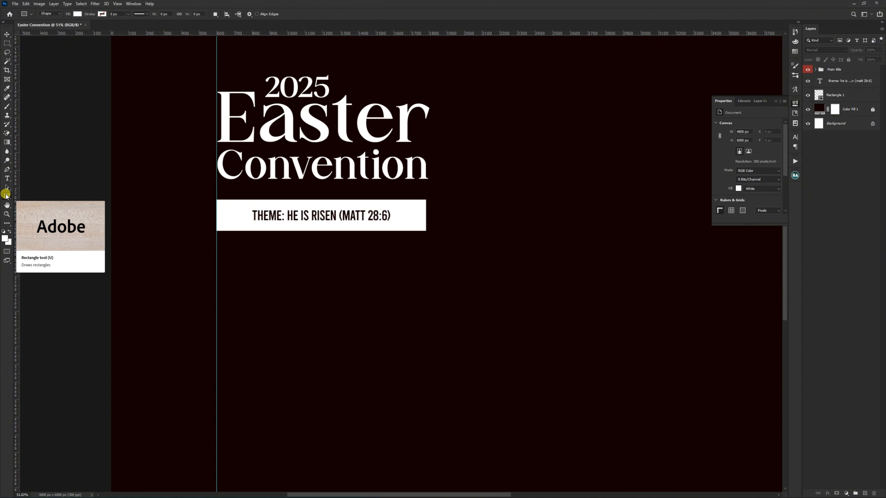
scroll(380, 190, up, 5)
scroll(380, 189, up, 1)
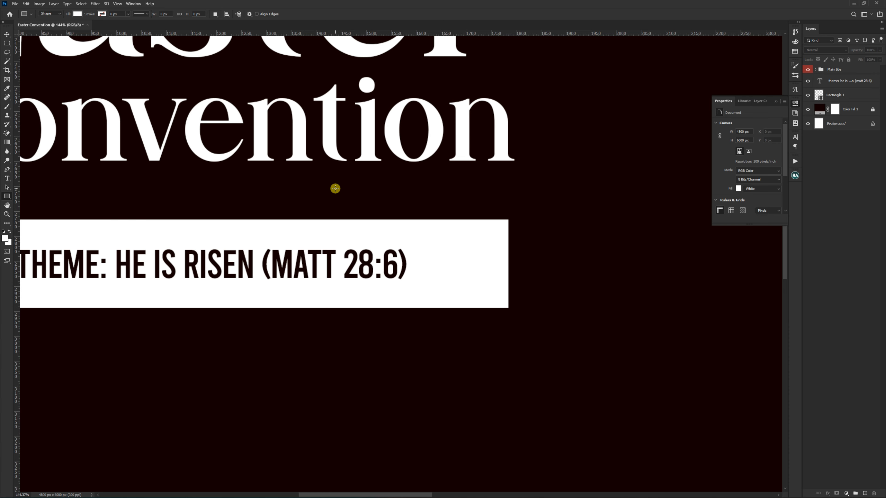
drag(335, 189, 385, 230)
key(v)
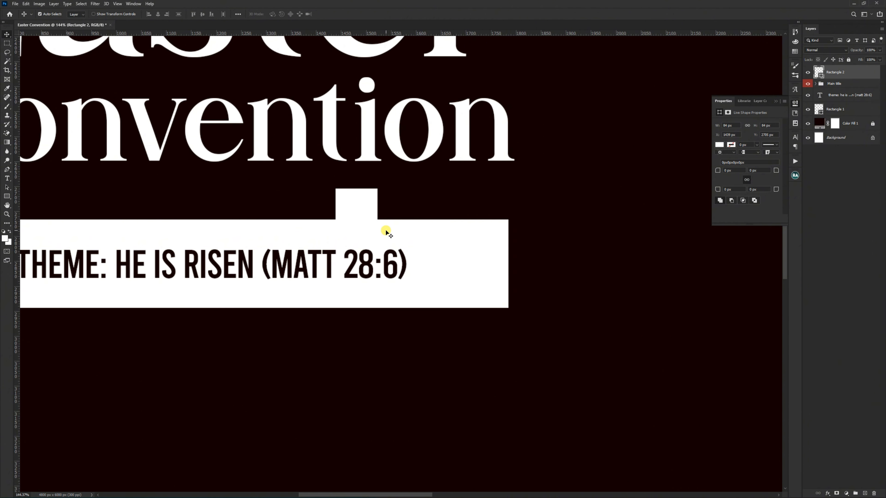
key(ctrl+t)
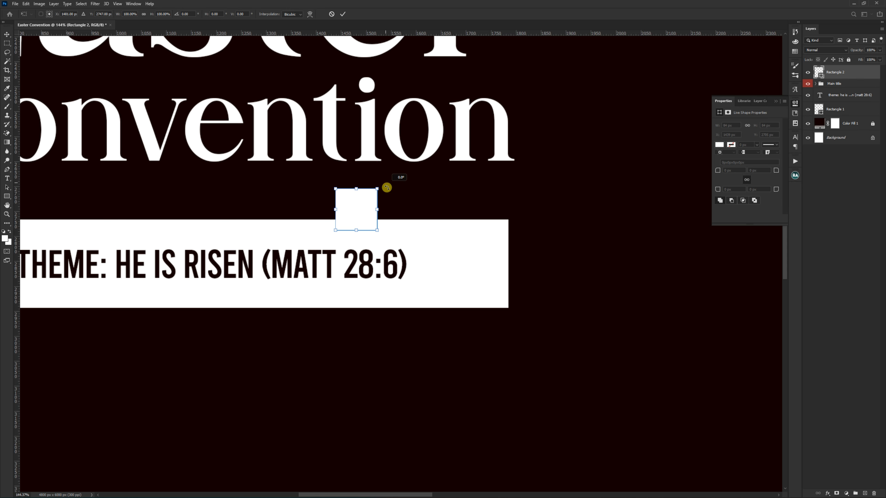
drag(385, 189, 396, 206)
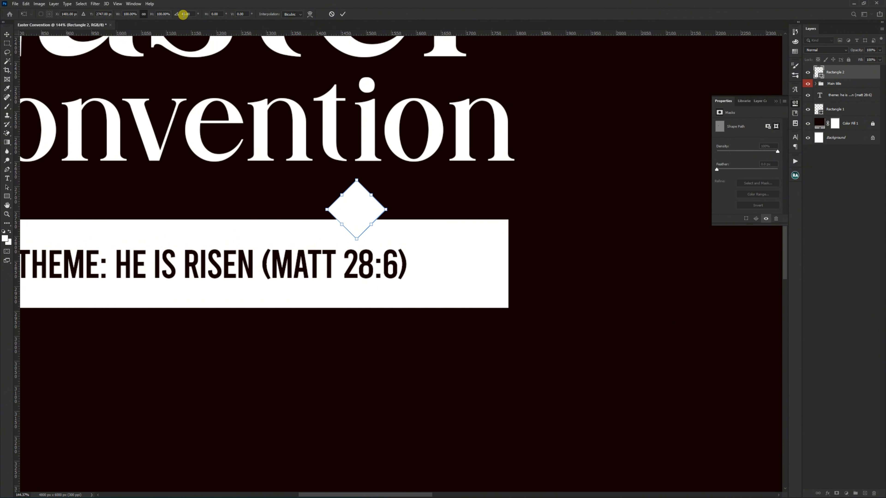
double_click(354, 208)
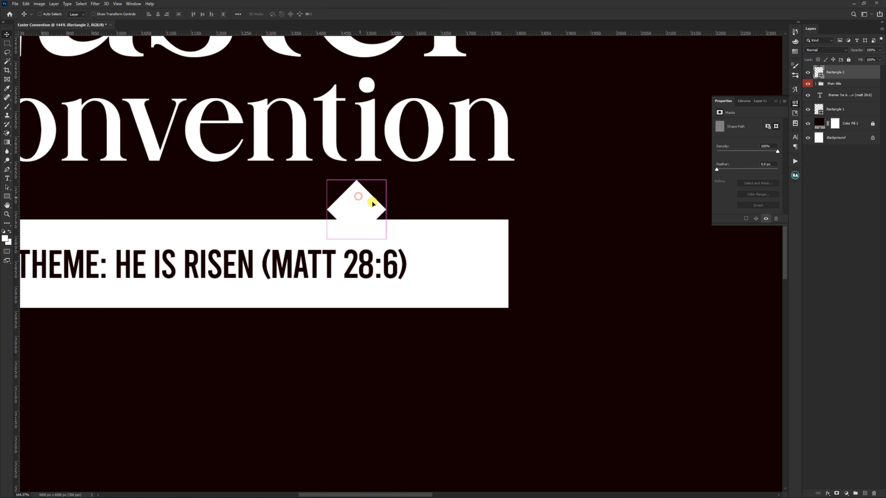
Step: Move the diamond near the banner's upper right end, beneath the theme text layer, and merge it with the banner rectangle
drag(372, 201, 433, 208)
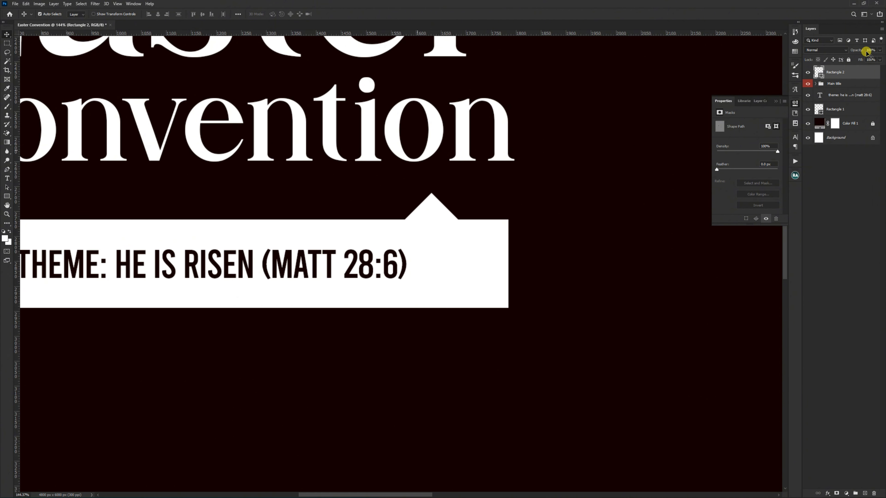
drag(835, 75, 842, 102)
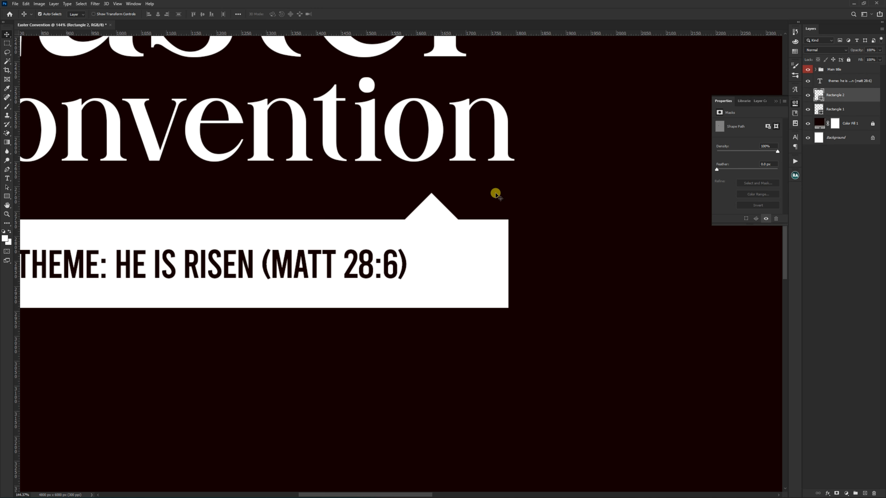
shift+click(497, 229)
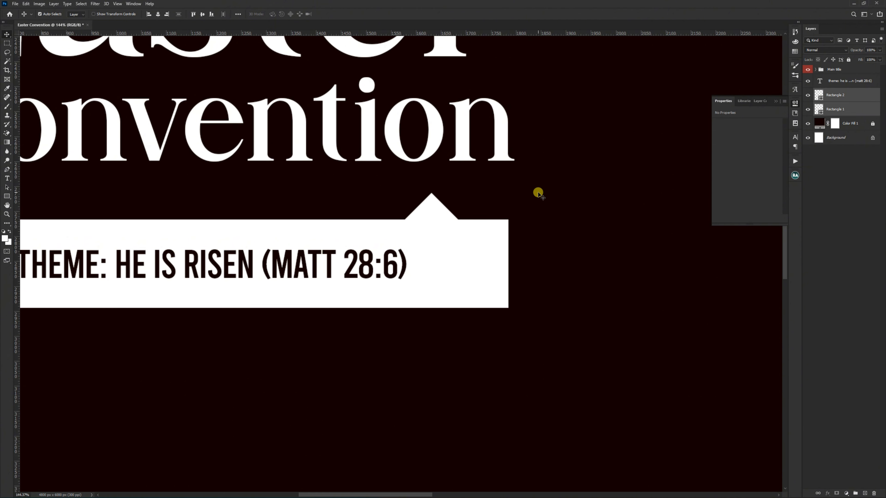
key(ctrl+e)
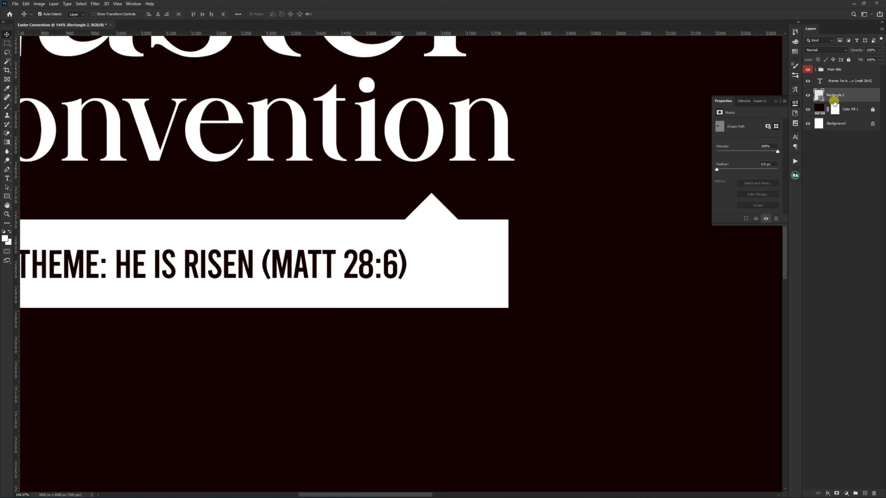
Step: Move the theme text and the merged banner together up closer to the Convention title
ctrl+click(833, 83)
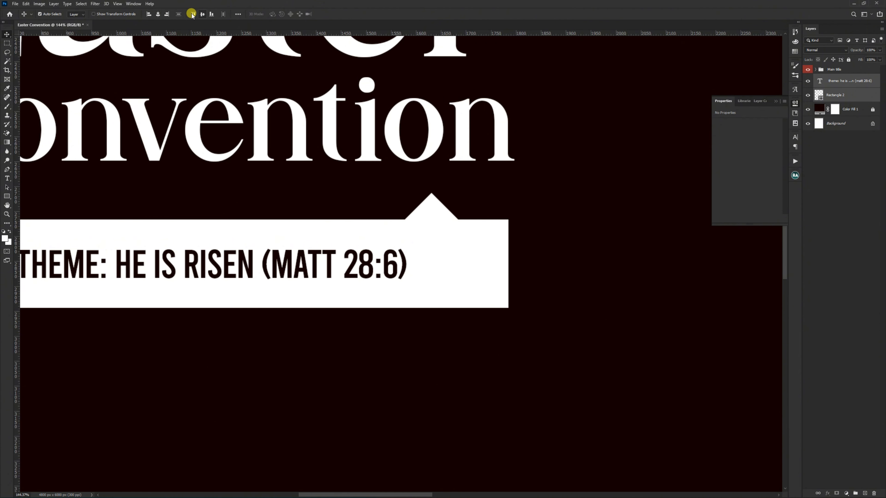
scroll(457, 194, down, 4)
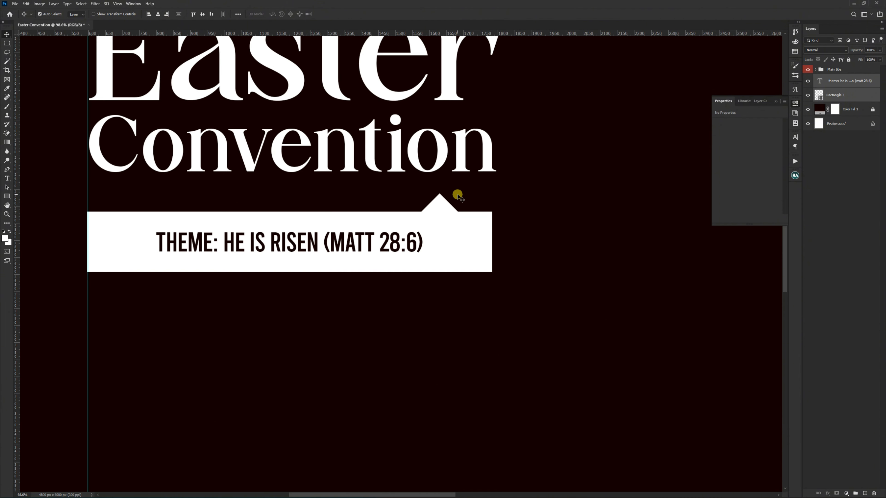
drag(405, 237, 405, 227)
key(ctrl)
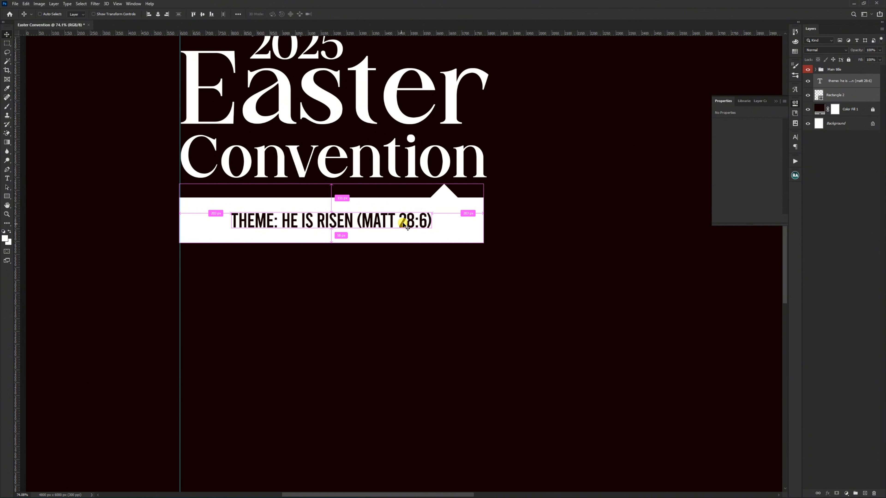
Step: Group the theme text and banner layers and name the group Theme
key(ctrl+g)
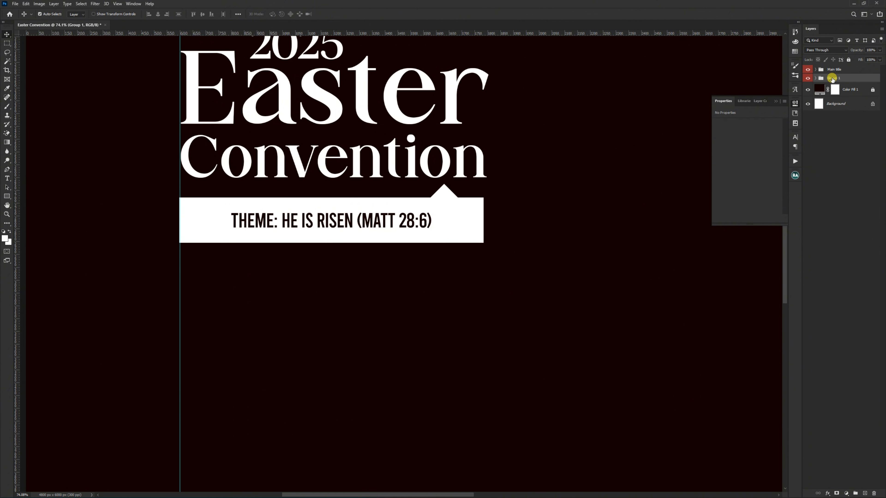
double_click(832, 77)
text(Theme)
key(Return)
scroll(316, 173, down, 5)
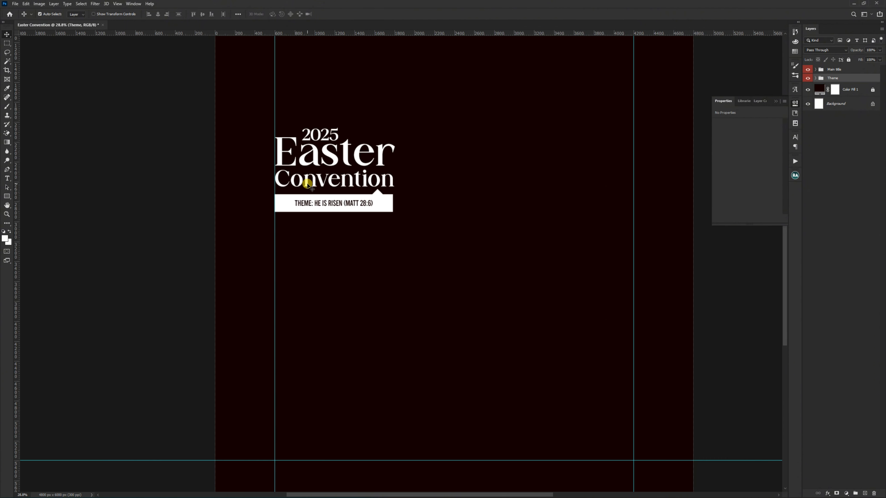
scroll(307, 185, down, 2)
click(191, 241)
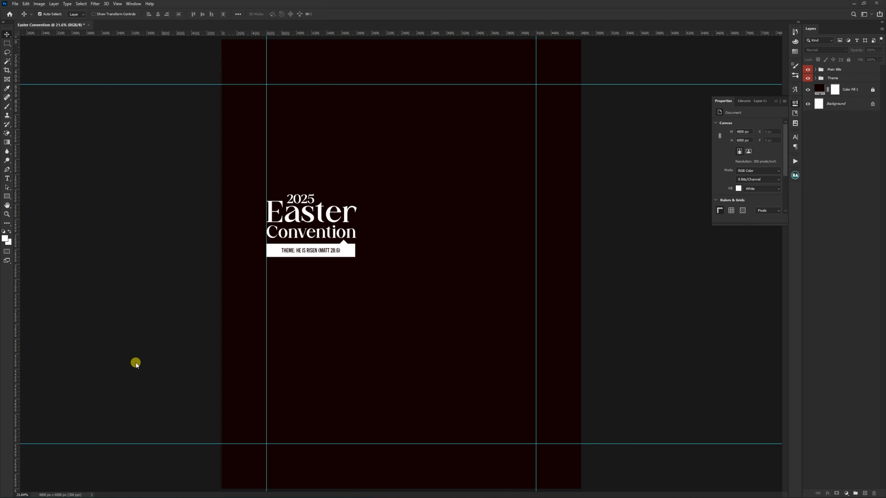
Step: Paste the date line "Thurs. 17th April - Sun. 25th April, 2025" as a new text layer below the theme banner
scroll(313, 256, up, 3)
scroll(313, 255, up, 2)
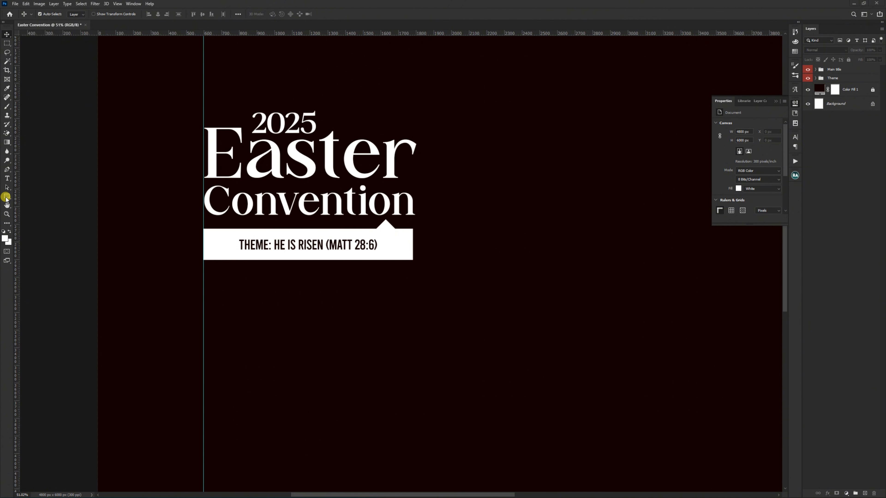
click(7, 179)
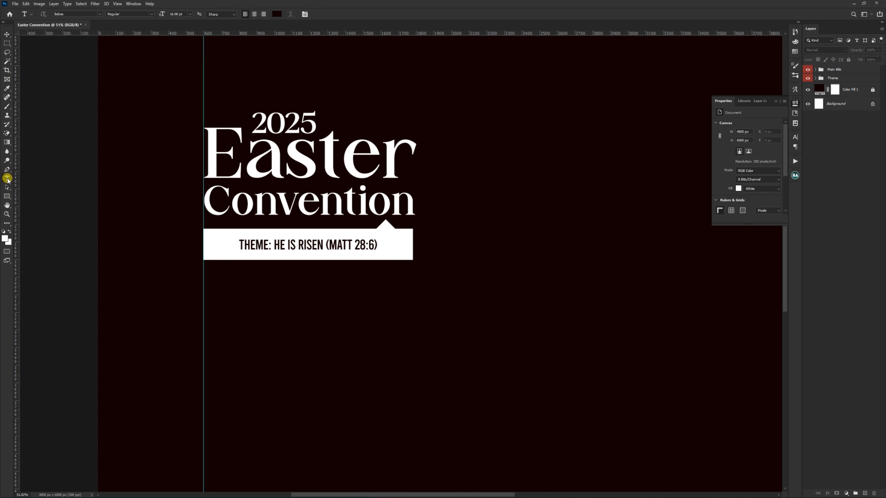
click(229, 304)
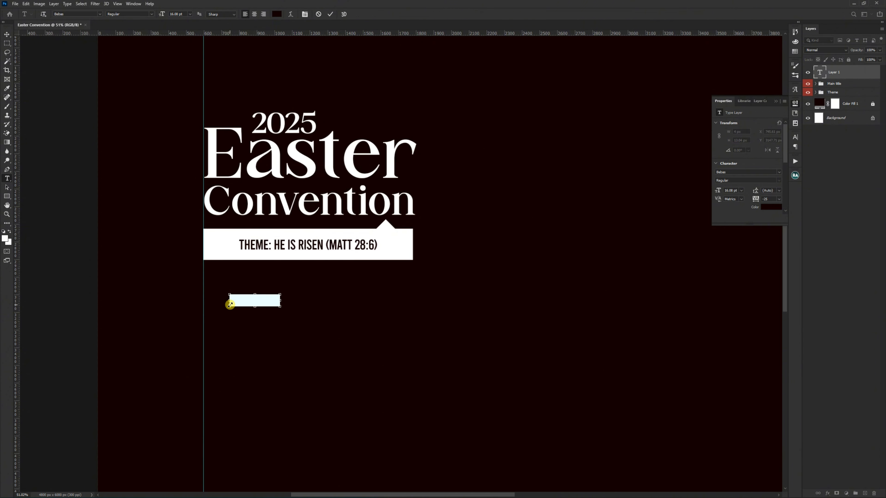
key(ctrl+v)
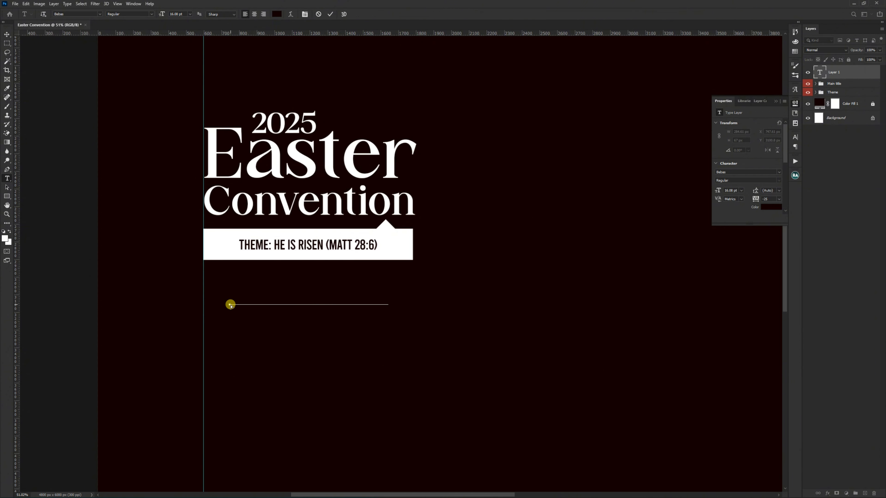
key(ctrl+Return)
key(v)
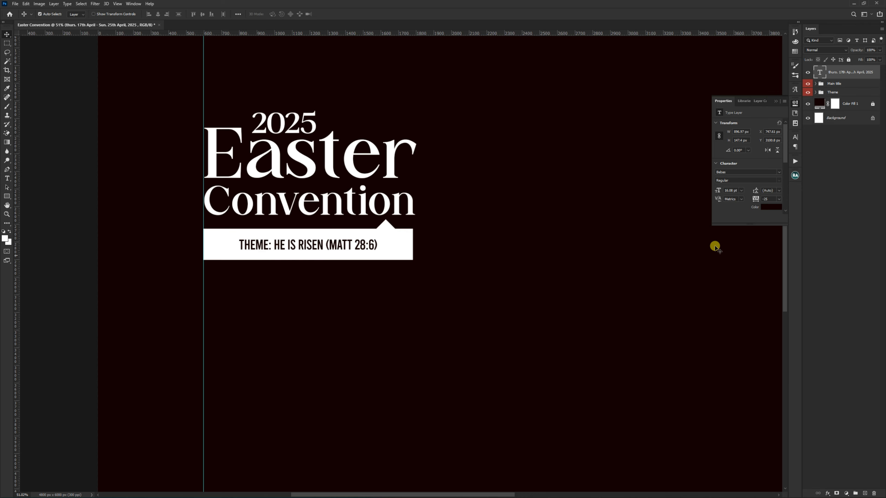
Step: Recolor the date text white, sampling the color from the theme banner
click(764, 207)
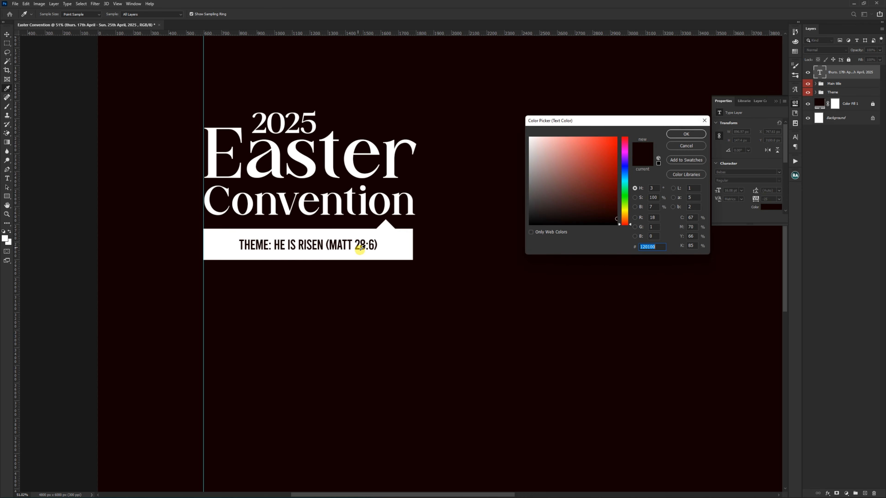
click(398, 238)
click(686, 134)
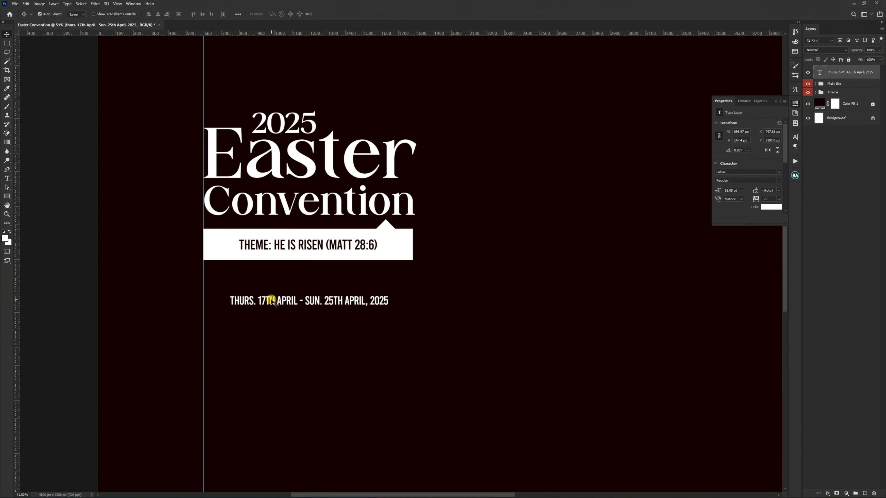
scroll(275, 301, up, 1)
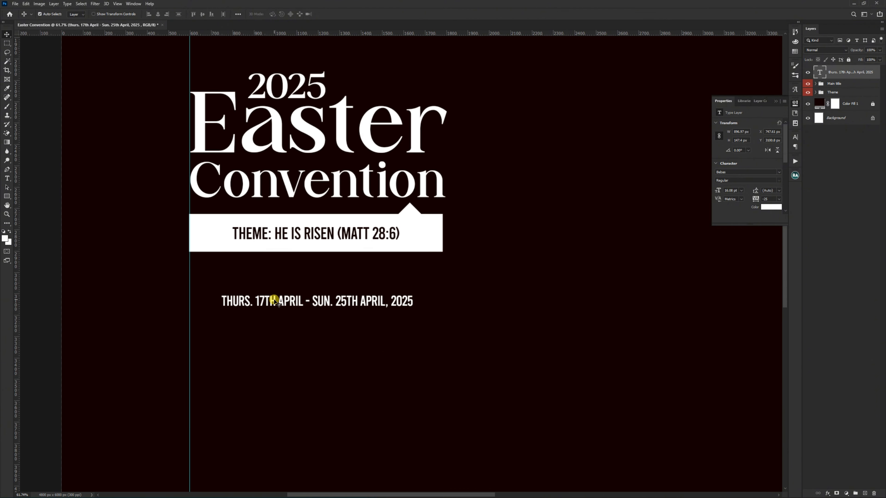
Step: Reword the date text as two lines, "Thurs. 17th April to" and "Sun. 25th April, 2025", and move it nearer the vertical guide
double_click(275, 301)
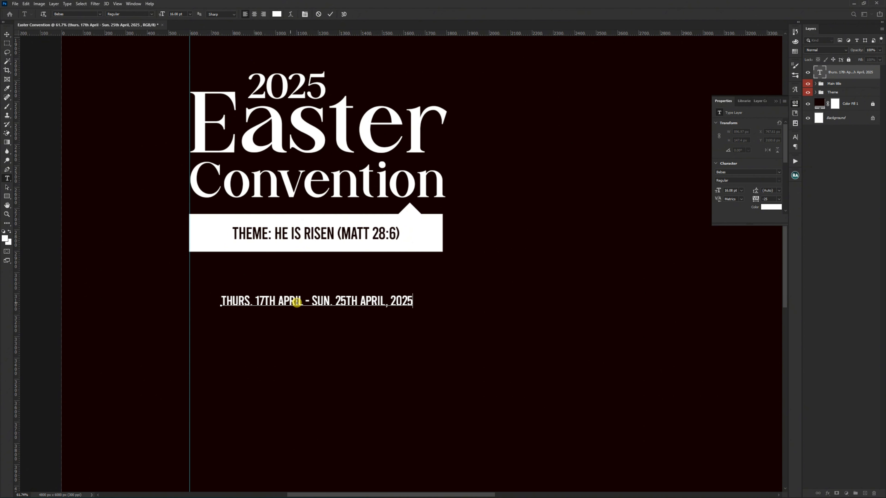
drag(304, 303, 309, 304)
key(BackSpace)
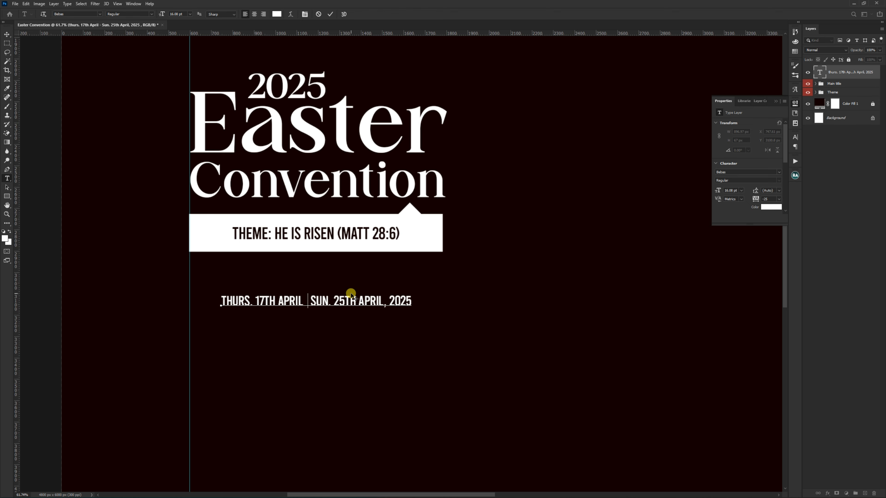
text(OTO)
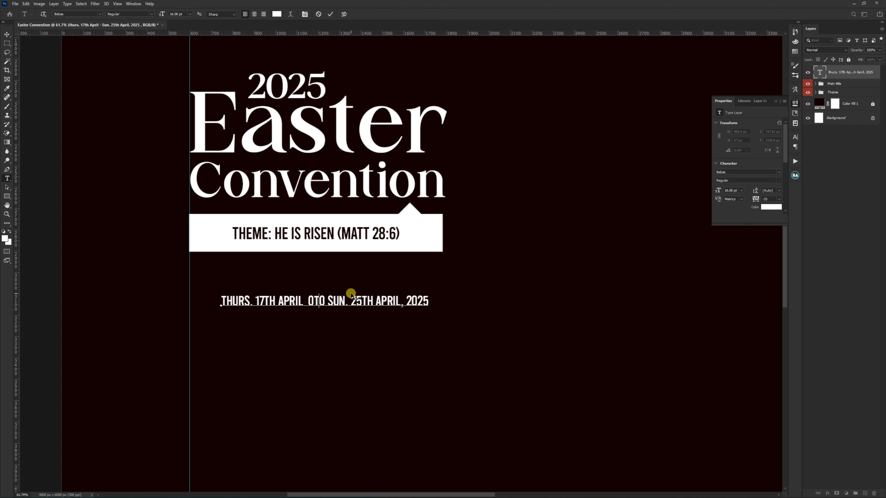
key(Delete)
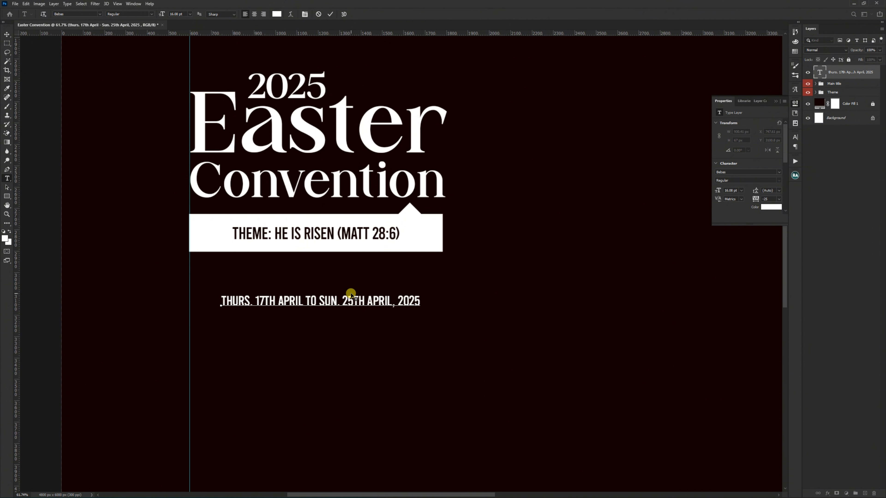
key(Delete)
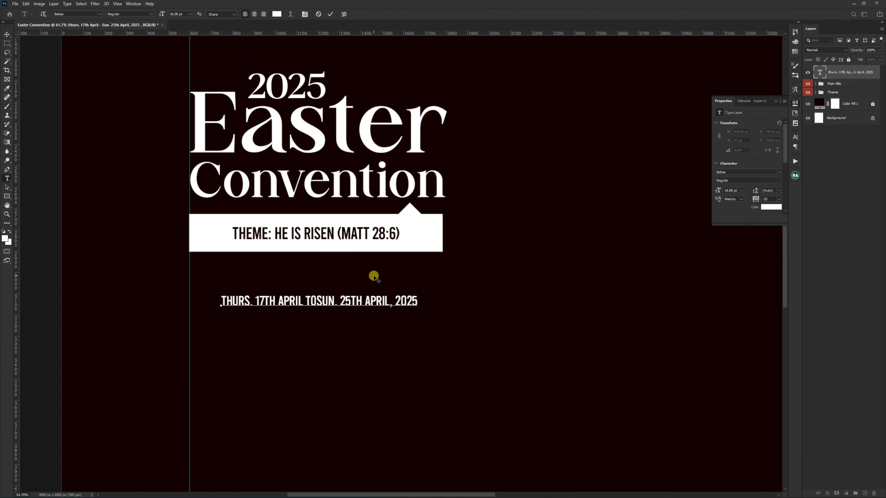
key(Return)
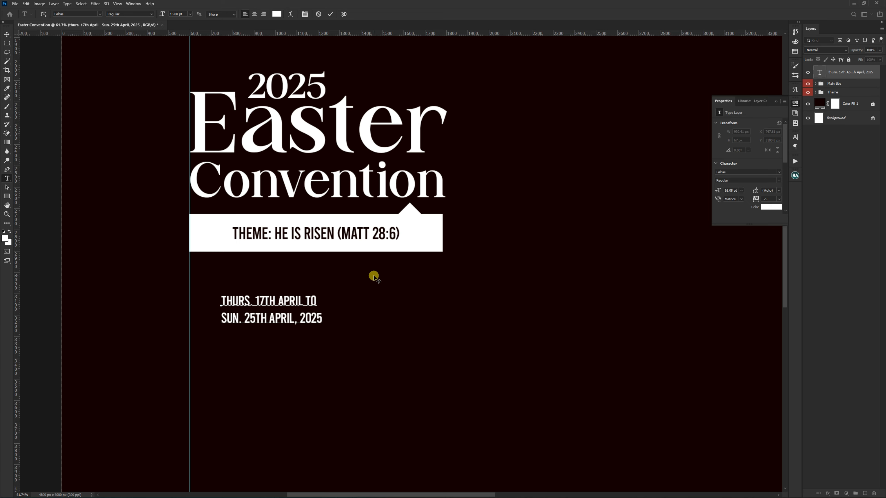
key(ctrl+Return)
key(v)
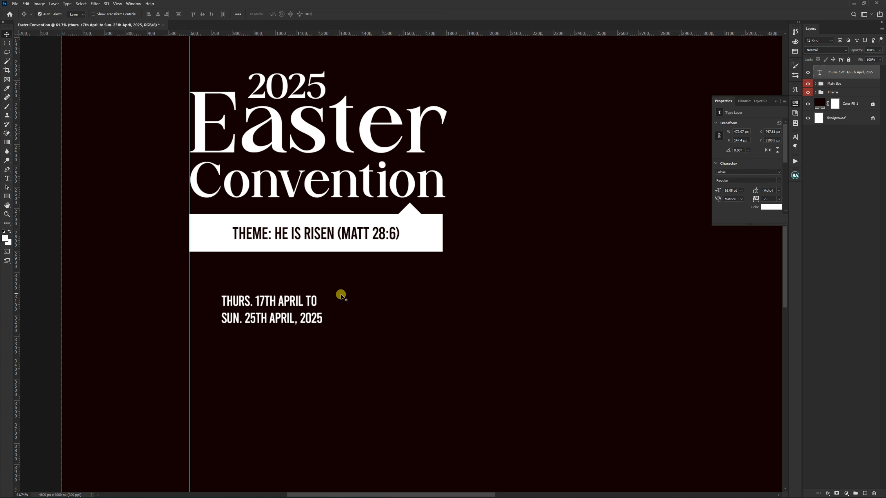
drag(302, 315, 283, 306)
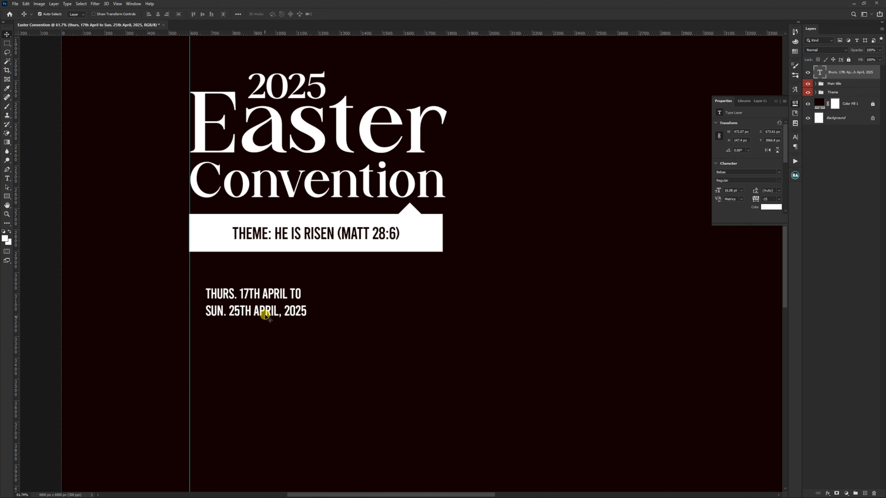
mouse_move(265, 316)
mouse_down()
mouse_move(262, 306)
mouse_move(264, 314)
mouse_up()
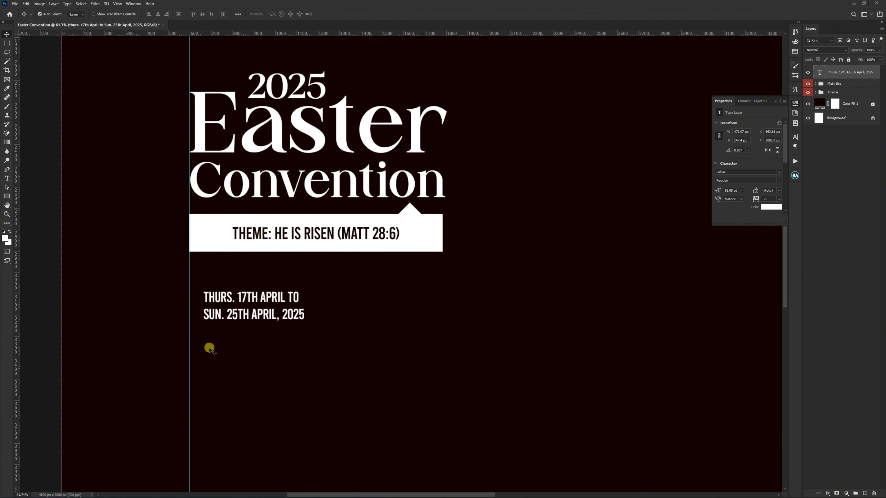
Step: Duplicate the date text directly below itself and replace the copy's wording with "Thurs - Fri: 6pm each night"
alt+drag(245, 315, 246, 356)
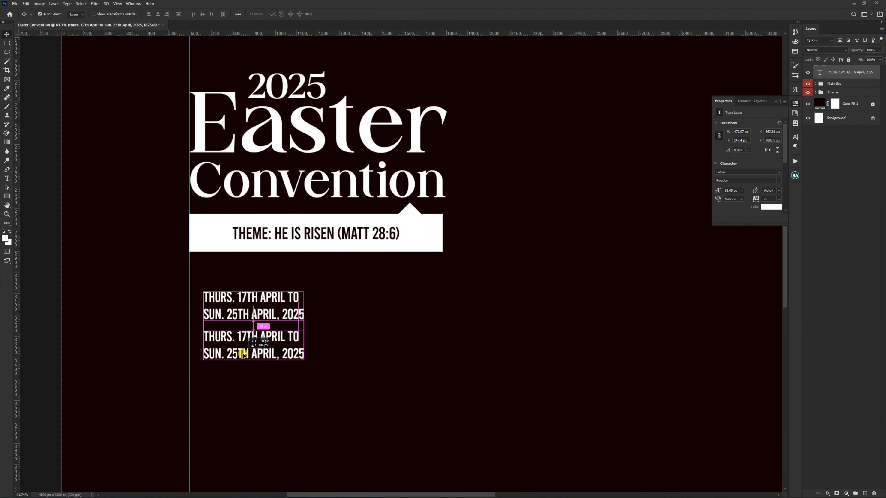
double_click(246, 339)
text(THURS - FRI: 6PM EACH NIGHT)
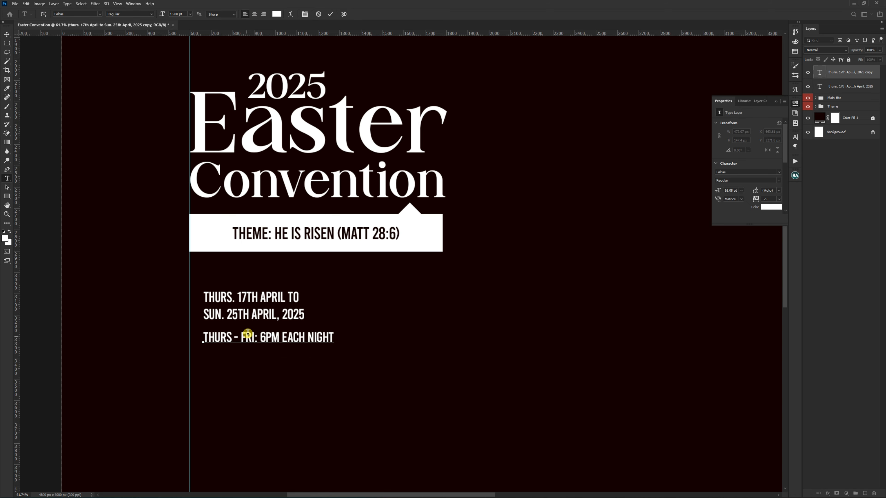
key(BackSpace)
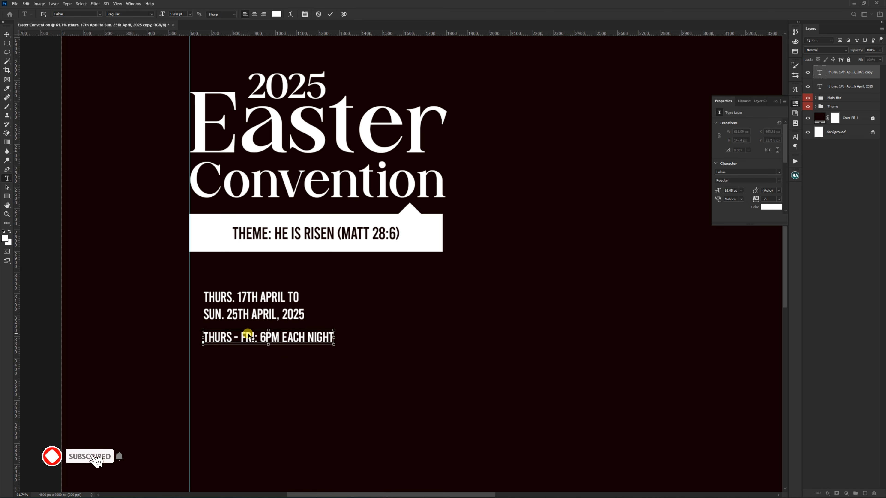
key(ctrl+Return)
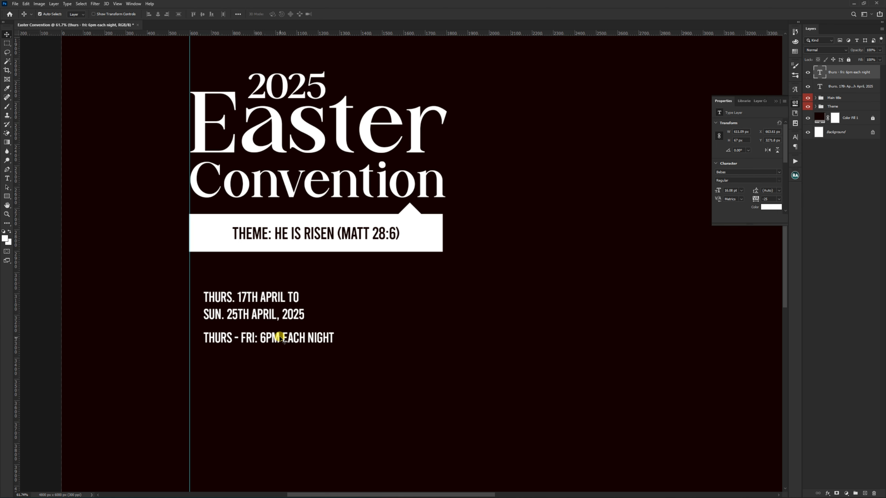
Step: Duplicate the Thurs - Fri line just below itself and change the copy to "Sunday: 9am - 12noon"
drag(275, 337, 276, 354)
double_click(276, 354)
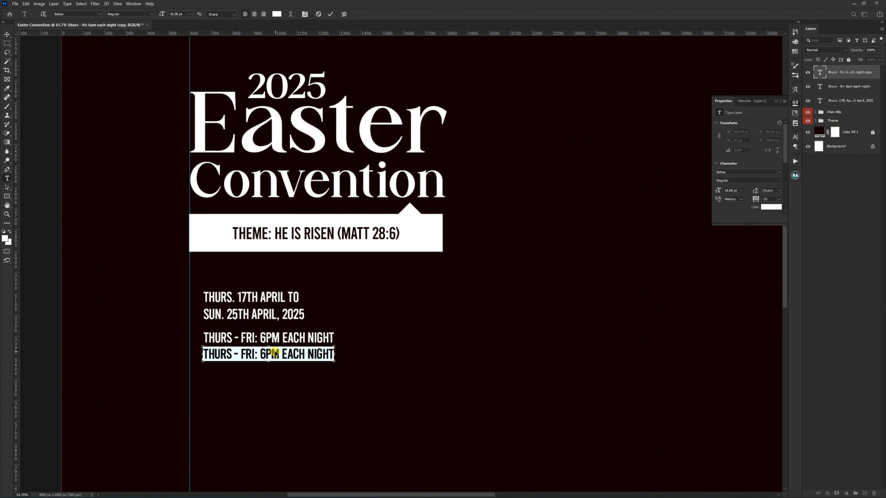
text(SUNDAY: 9AM - 12NOON)
key(Return)
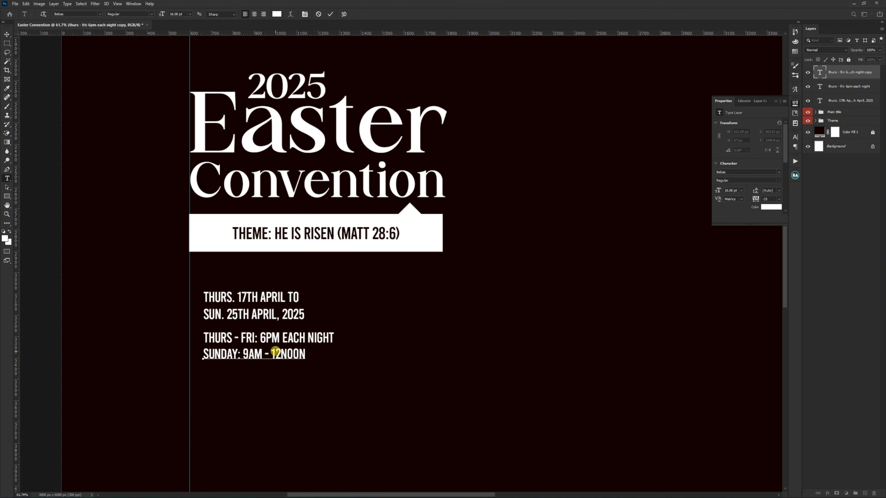
key(ctrl+Return)
key(v)
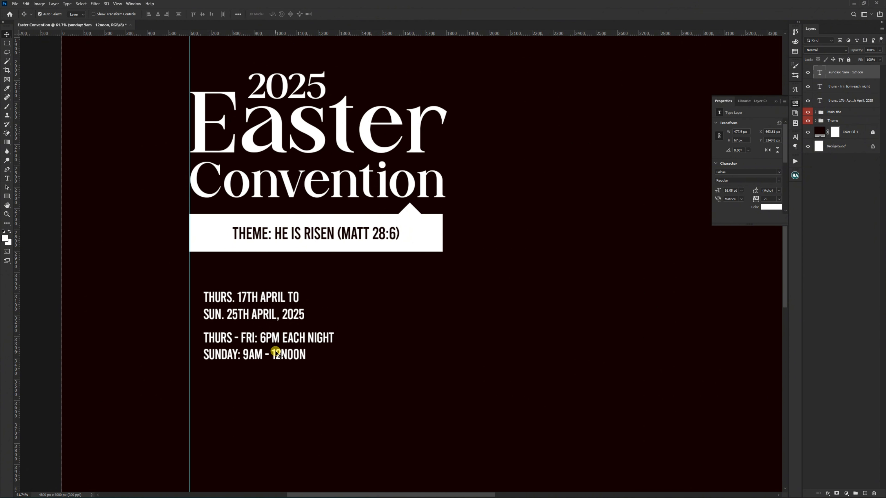
Step: Align the left edges of the date text, the Thurs - Fri line and the Sunday line
shift+click(284, 339)
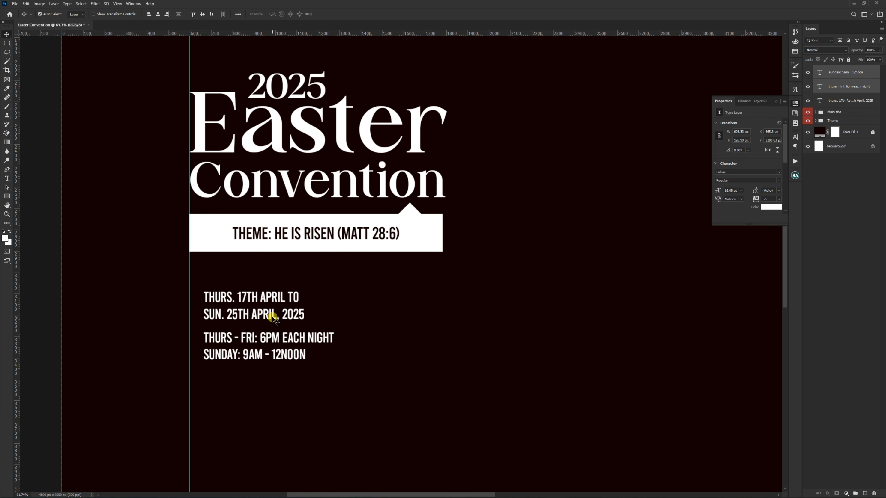
shift+click(254, 294)
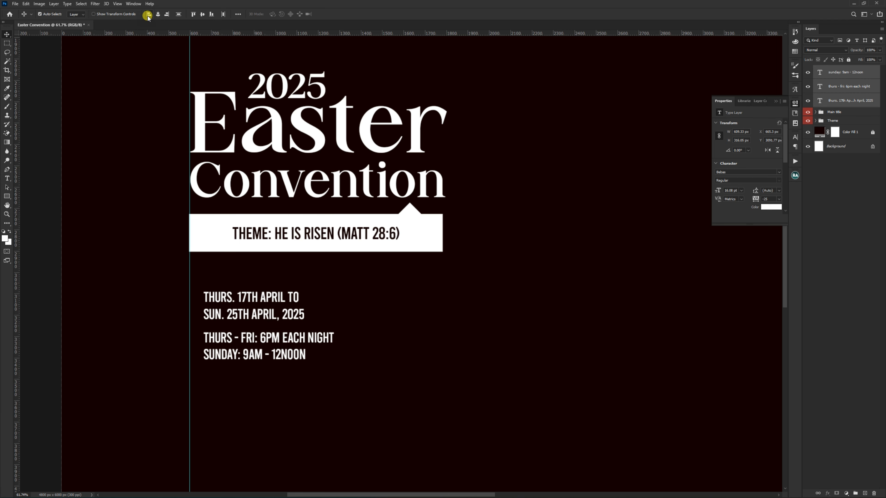
click(244, 379)
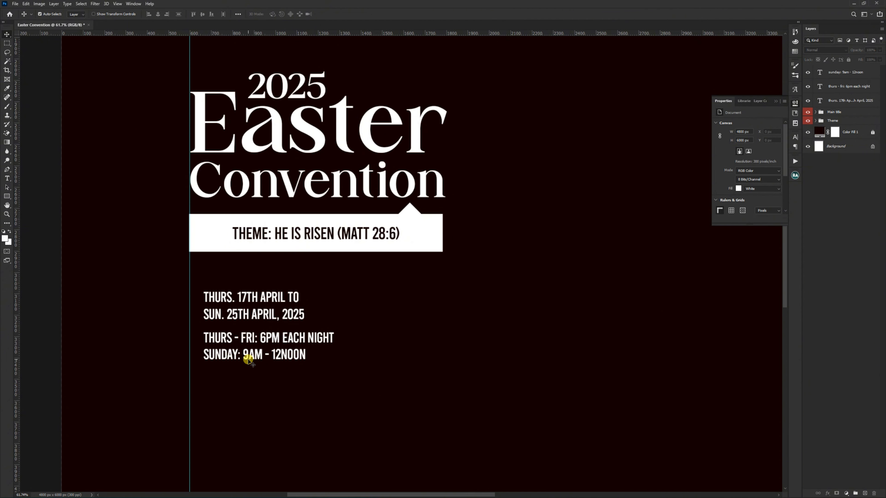
Step: Move the Sunday line slightly down to widen the gap below the Thurs - Fri line
scroll(248, 362, up, 4)
scroll(417, 280, down, 2)
scroll(292, 342, up, 5)
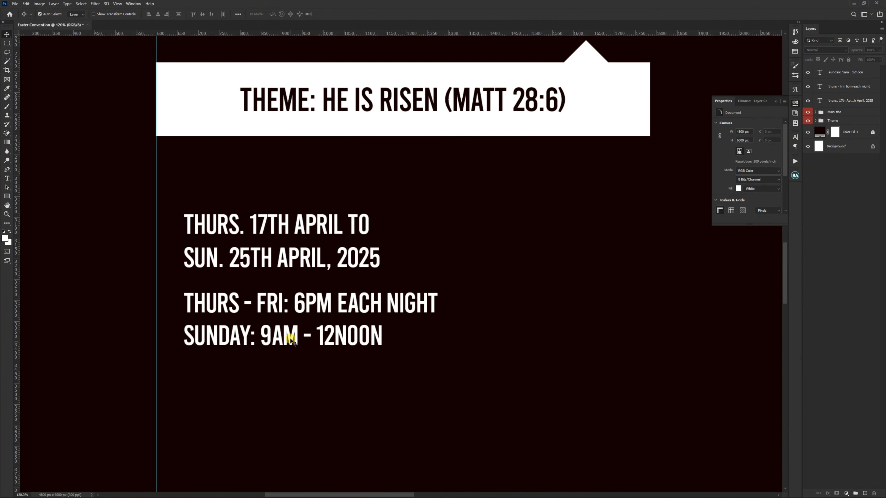
drag(292, 341, 292, 350)
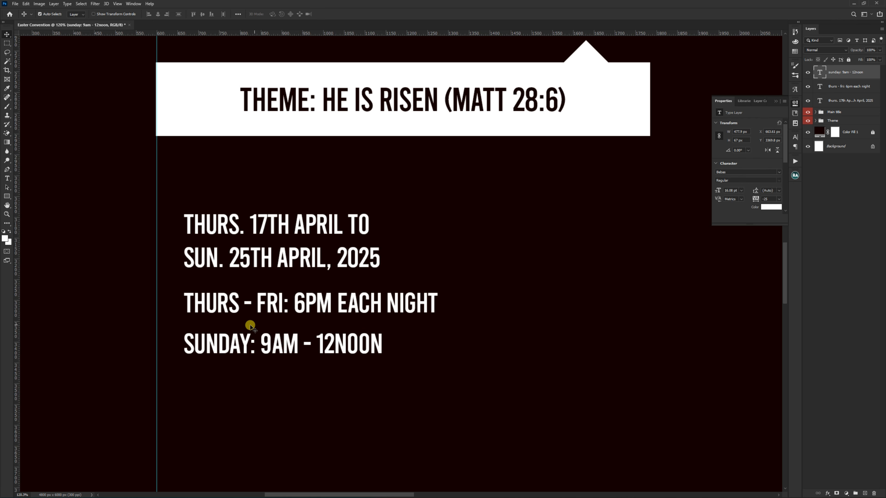
Step: Draw a white rectangle about 846 × 120 px from the guide across the Thurs - Fri line, and place its layer beneath the text layers
click(7, 196)
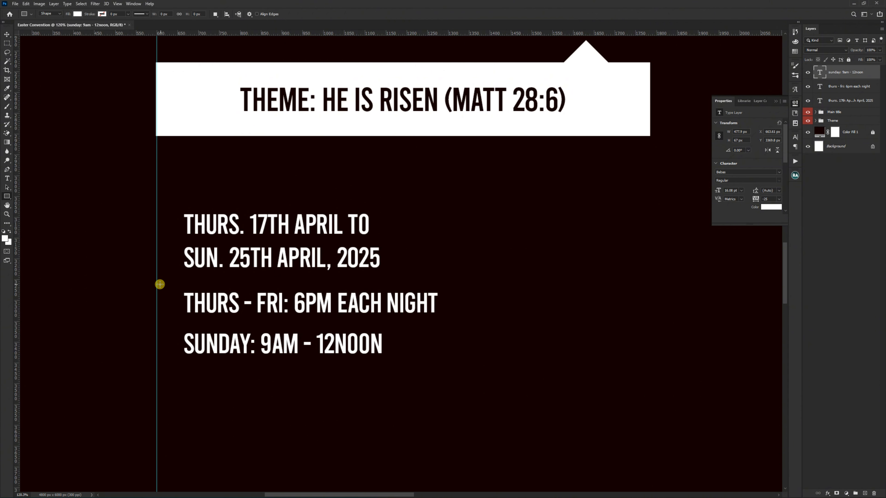
drag(156, 284, 508, 334)
key(v)
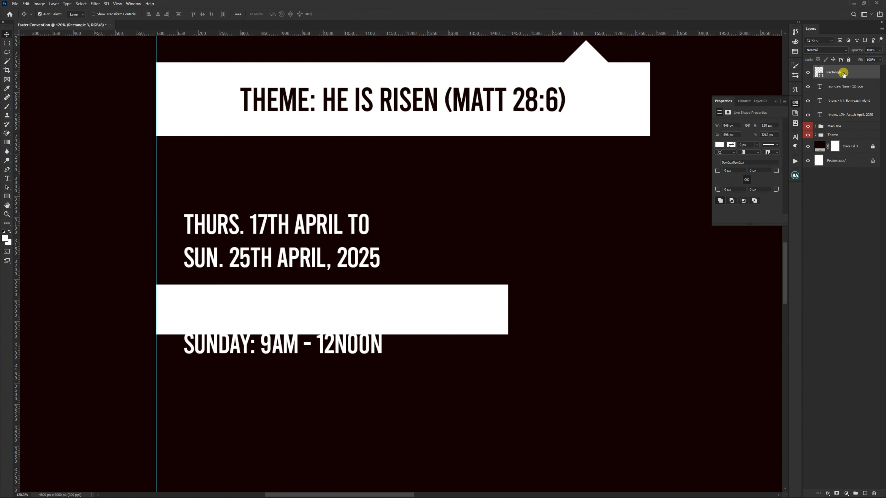
drag(846, 74, 834, 117)
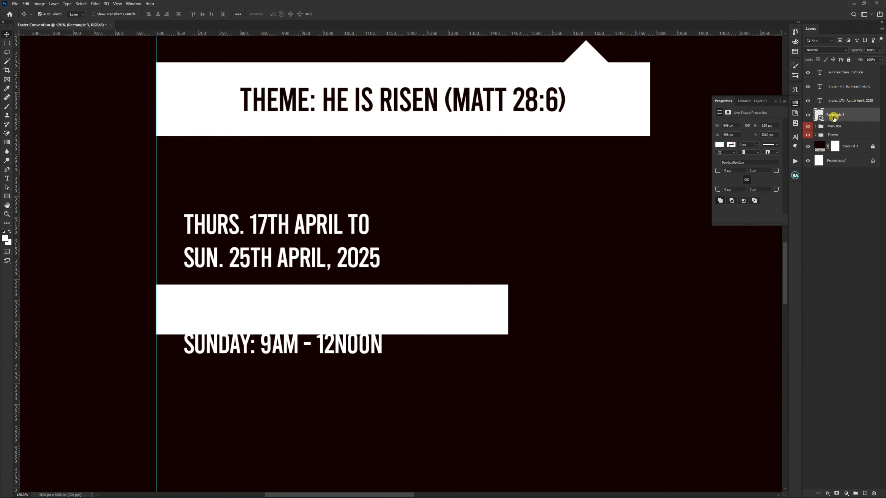
Step: Recolor the Thurs - Fri text with the dark color sampled from the flyer background
click(848, 86)
click(772, 207)
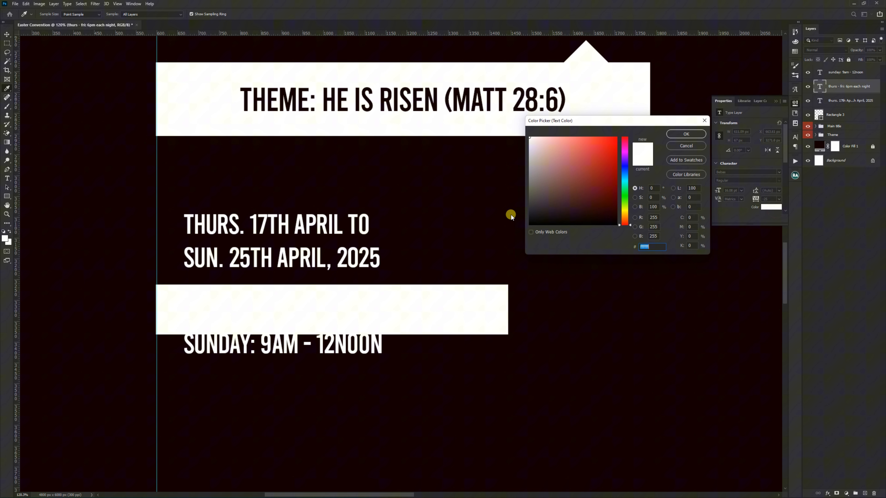
click(493, 220)
click(683, 135)
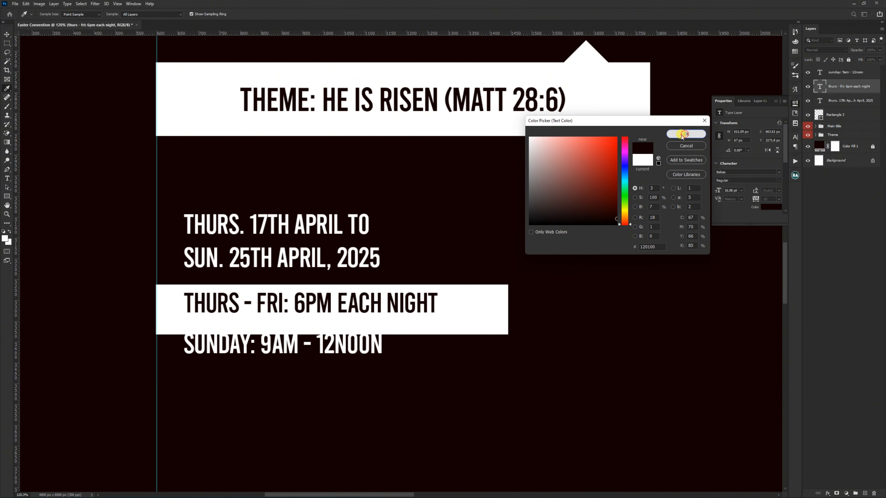
Step: Center the Thurs - Fri text vertically and horizontally on its white rectangle
shift+click(458, 299)
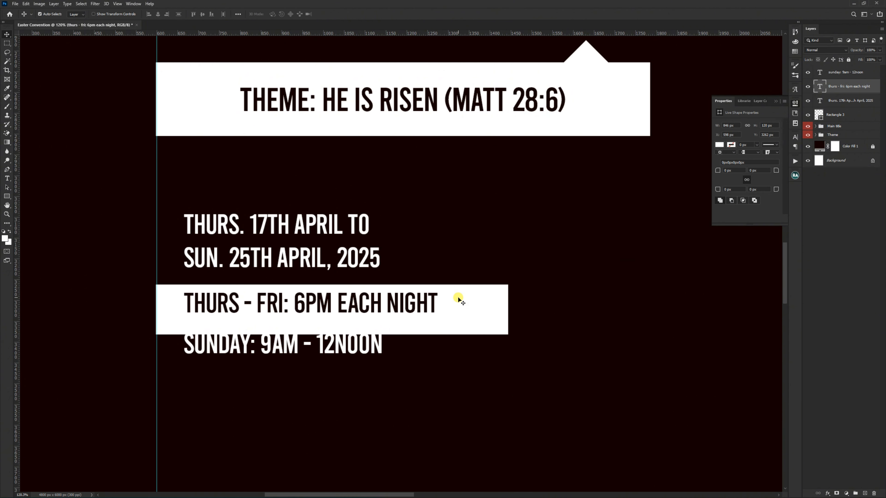
click(203, 14)
click(158, 15)
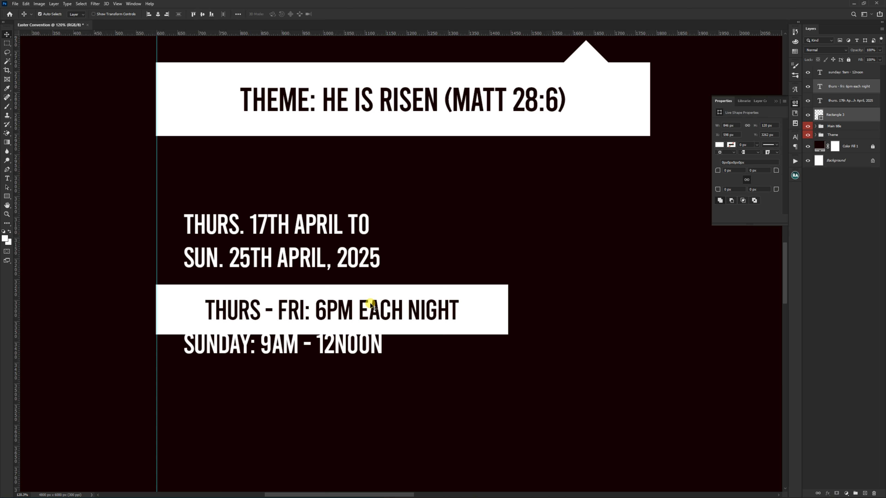
Step: Duplicate the white rectangle just below the original, leaving a narrow gap, and move the Sunday text onto the copy
click(439, 349)
drag(484, 323, 484, 378)
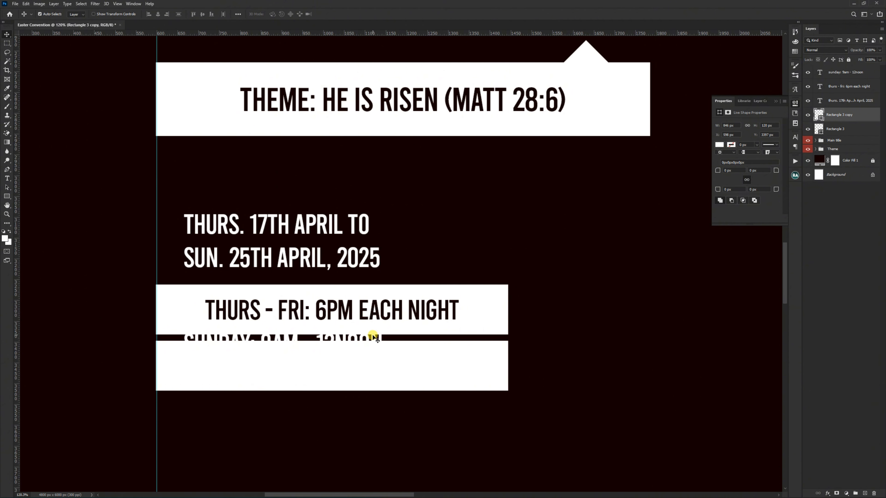
drag(373, 337, 372, 363)
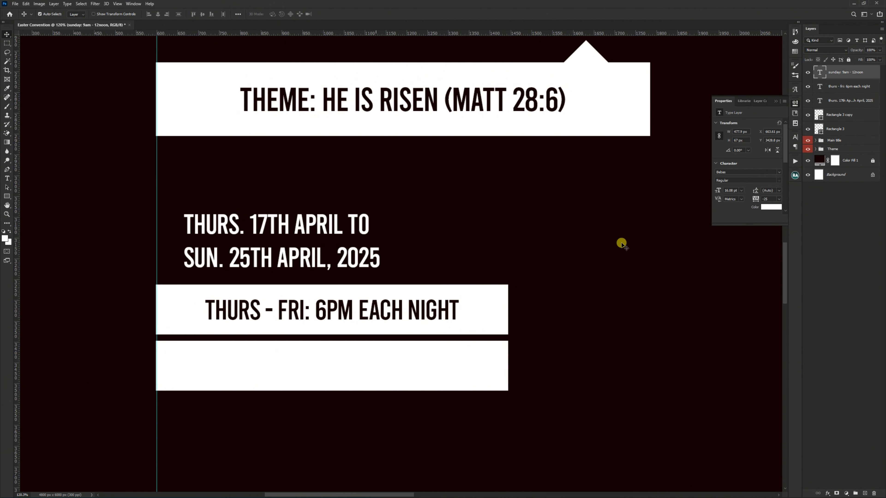
Step: Recolor the Sunday text to #120100, sampling the dark flyer background
click(771, 207)
click(485, 217)
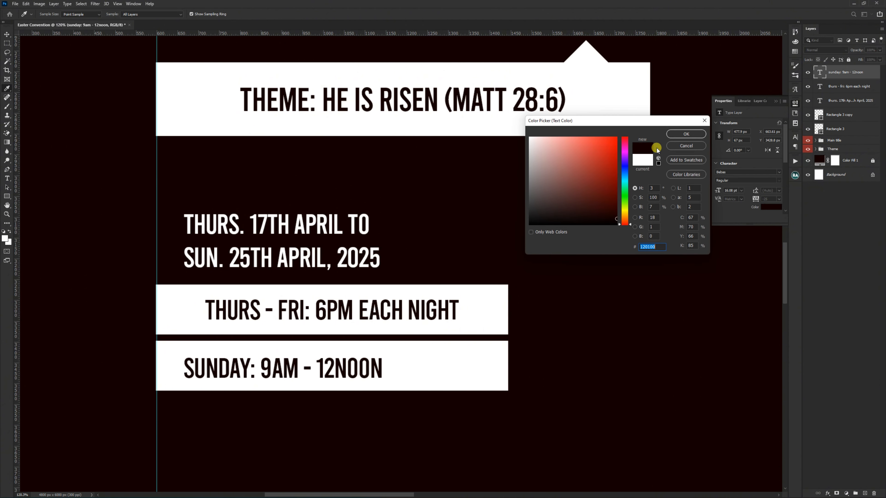
click(676, 135)
key(v)
Step: Align the Sunday and Thurs - Fri lines with the left edge of the date text
shift+click(227, 310)
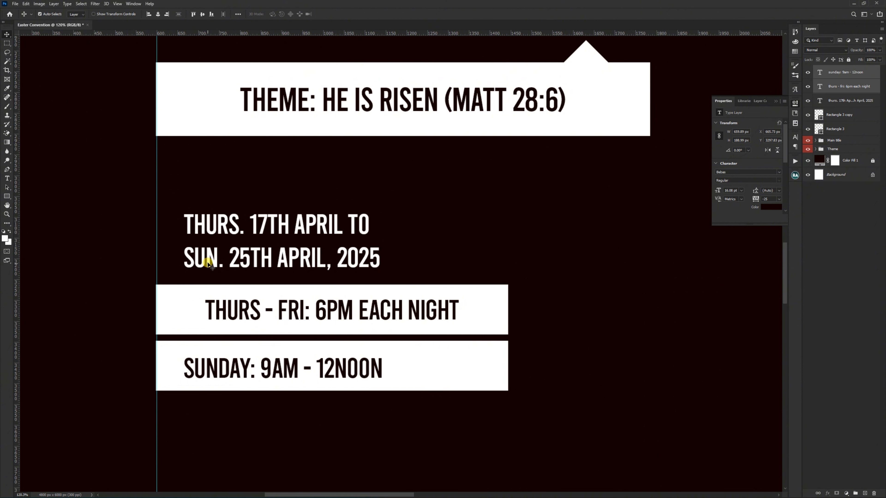
shift+click(208, 234)
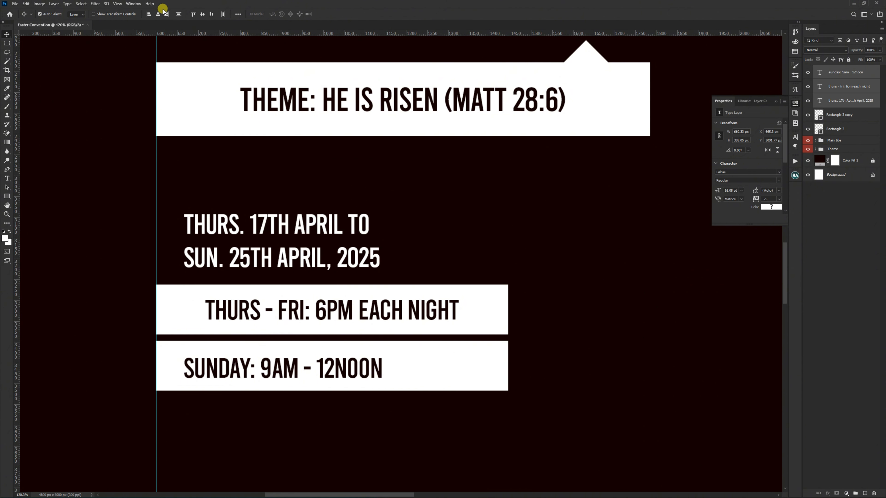
click(149, 15)
click(391, 231)
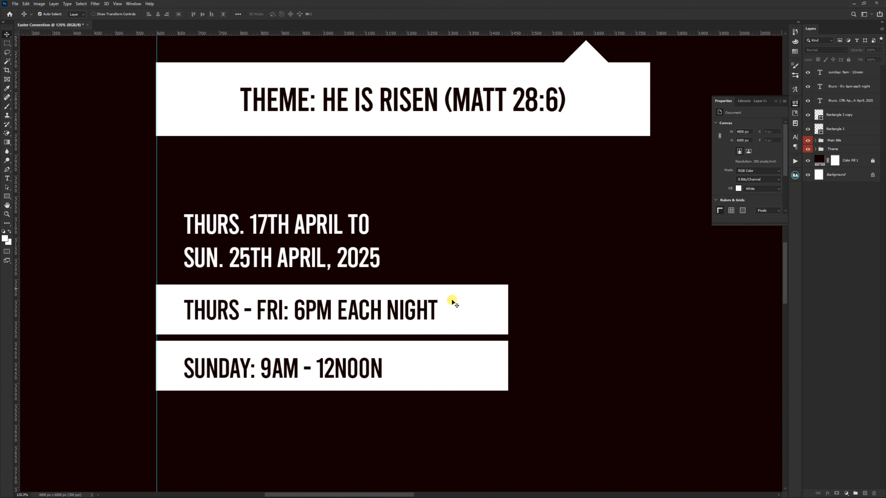
Step: Duplicate the Thurs - Fri white bar above the date text and reshape the copy into a thin line about 1200 px wide and 4 px high
click(477, 320)
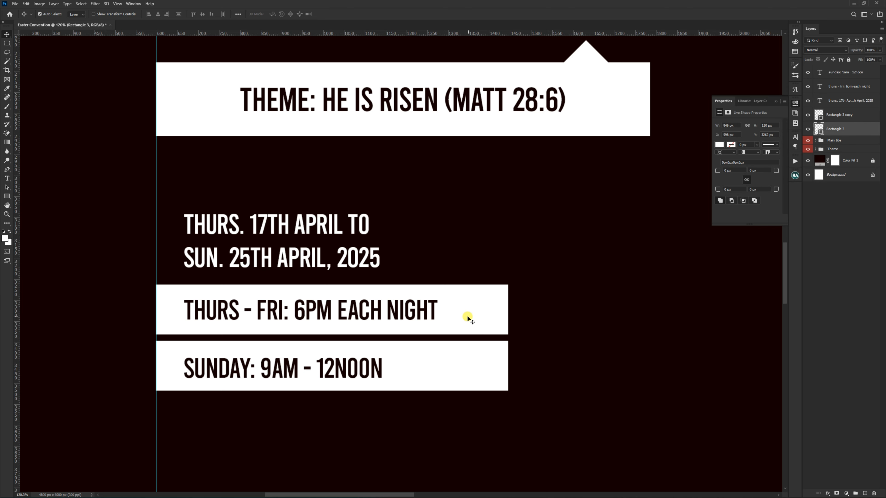
drag(460, 310, 461, 183)
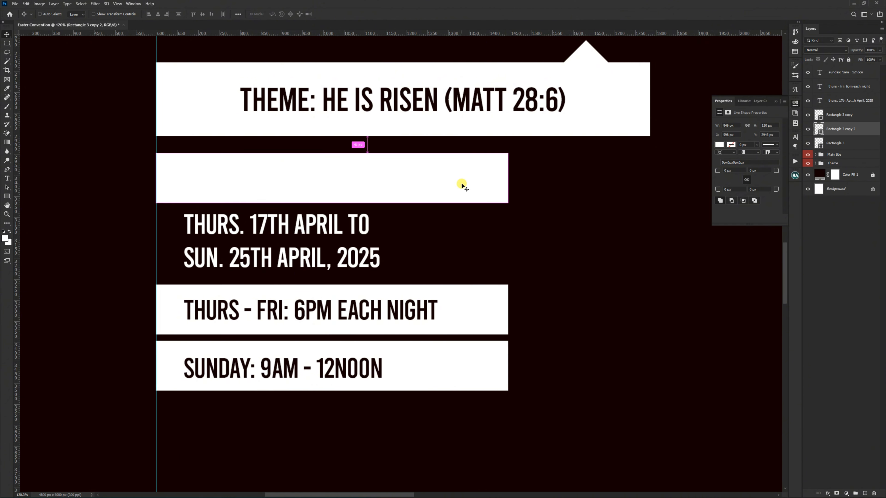
key(ctrl+t)
scroll(182, 145, up, 3)
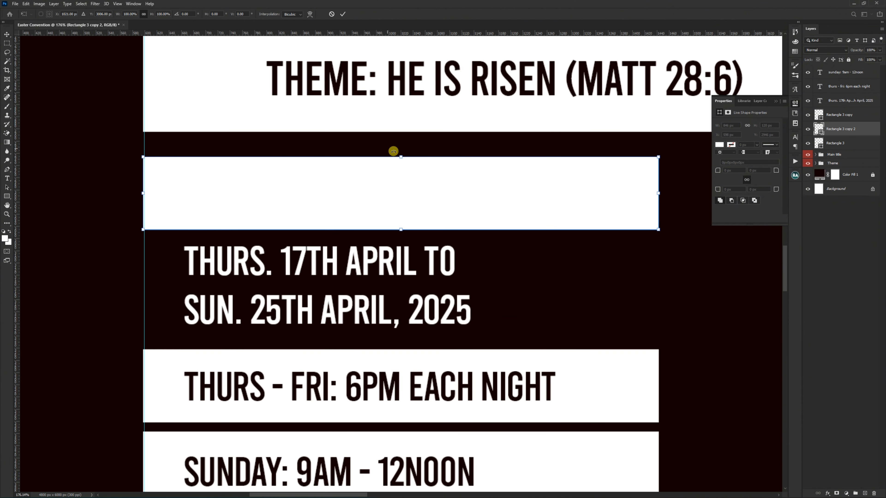
drag(401, 158, 558, 226)
scroll(279, 213, down, 5)
scroll(418, 206, up, 4)
scroll(315, 212, up, 5)
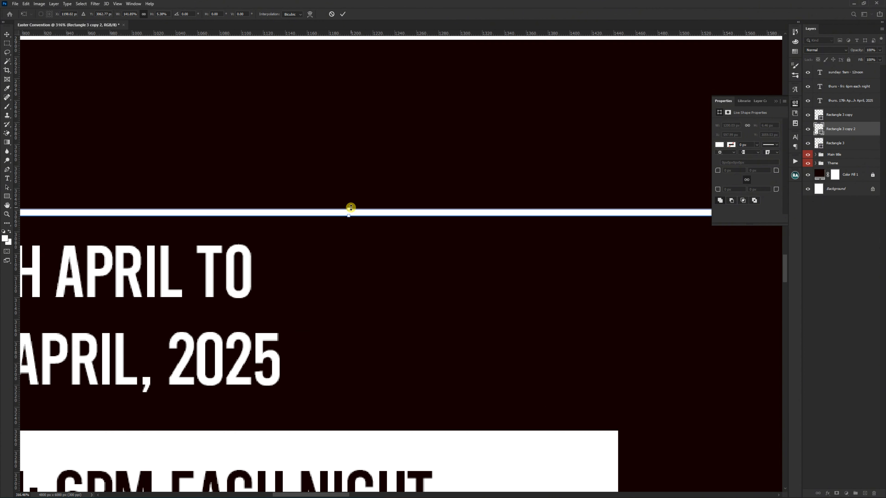
drag(350, 207, 356, 211)
key(Return)
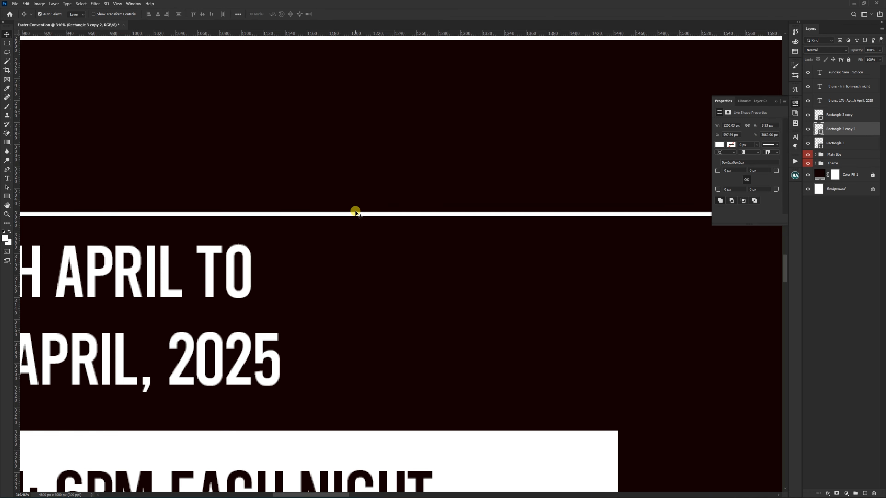
Step: Duplicate the thin white line and place the copy just below the Sunday bar
scroll(370, 182, down, 7)
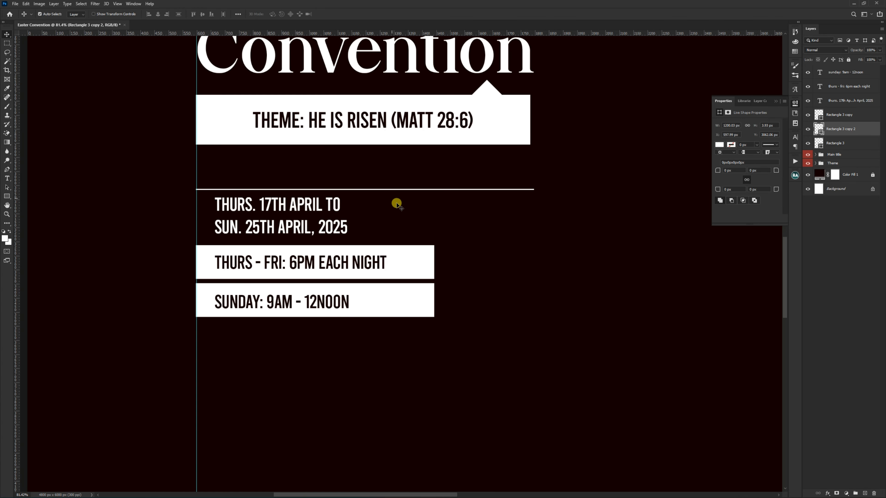
key(ctrl)
key(ctrl+j)
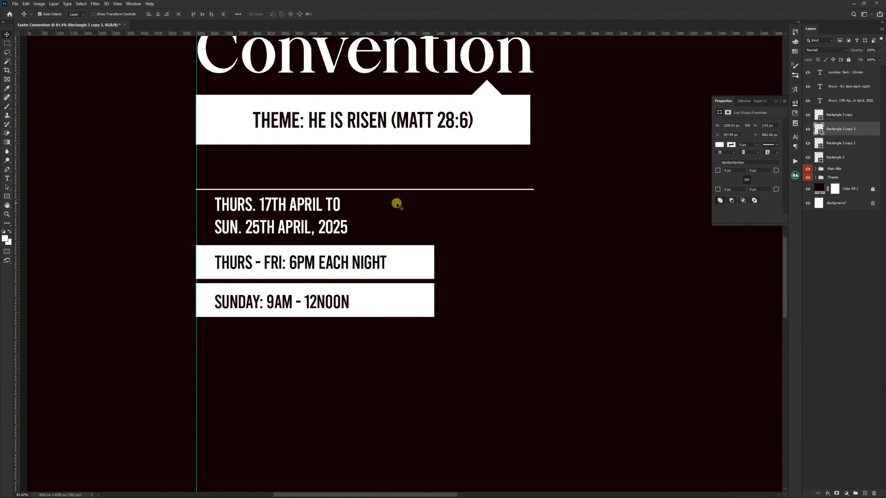
drag(426, 174, 430, 306)
Step: Move both white bars, their service-time texts and the lower line down slightly together, leaving more room under the date text
ctrl+click(425, 266)
ctrl+shift+click(427, 307)
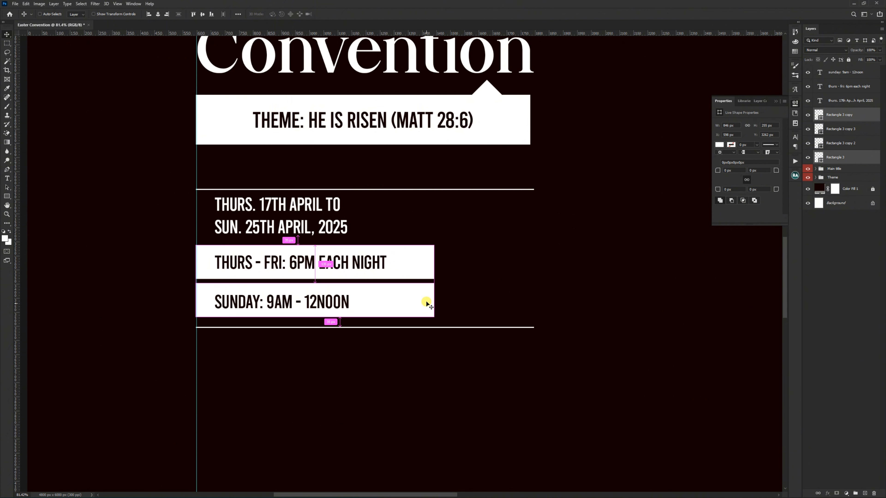
drag(461, 259, 307, 339)
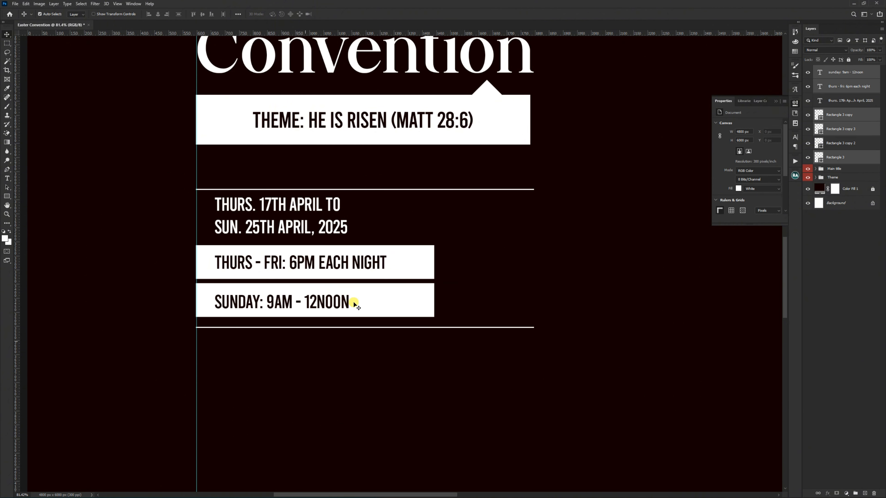
drag(356, 301, 361, 314)
Step: Scale the two-line date text up to about 139%, roughly 656 px wide
click(339, 230)
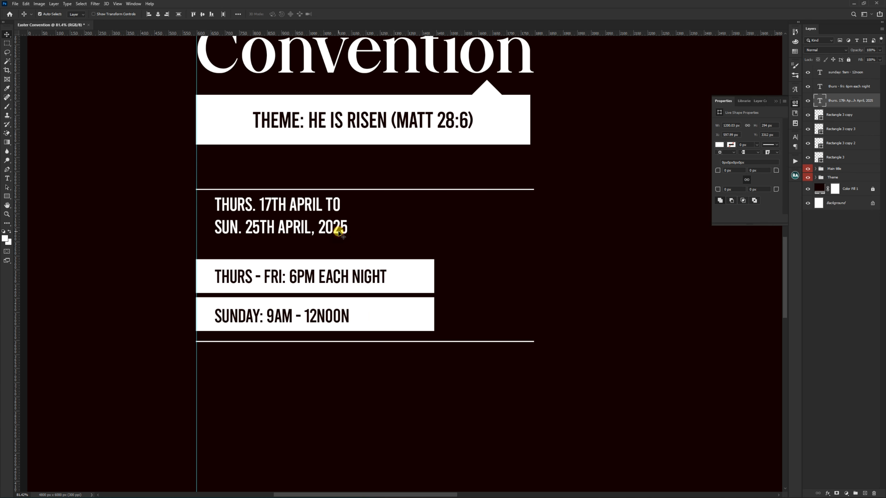
key(ctrl+t)
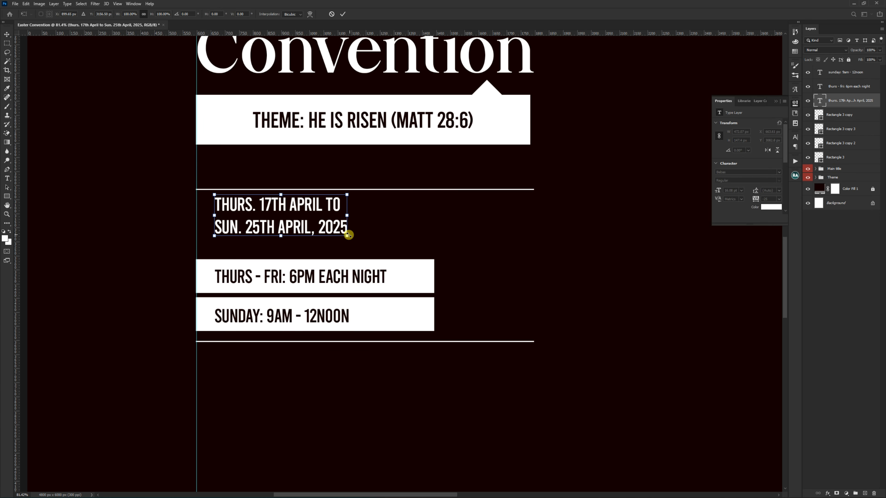
drag(347, 235, 394, 270)
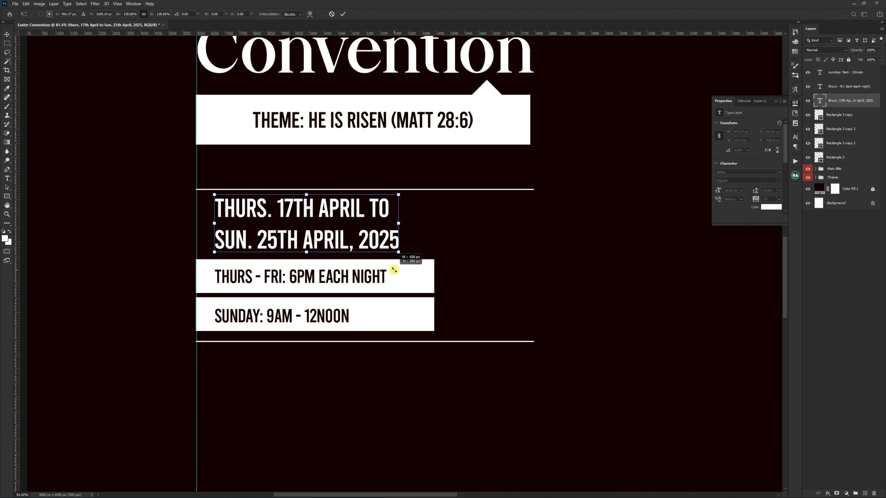
key(Return)
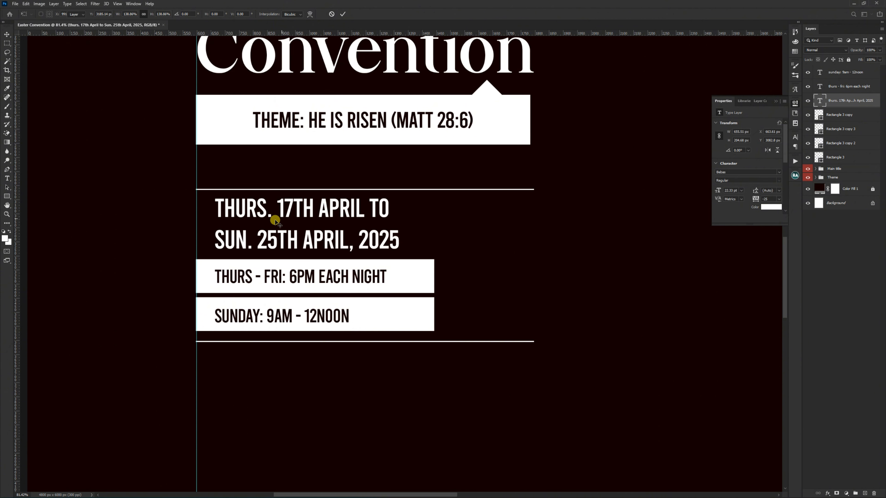
Step: Align the date text with the left edge of the white bars and set its leading to 20 pt
scroll(272, 222, up, 3)
scroll(275, 220, up, 1)
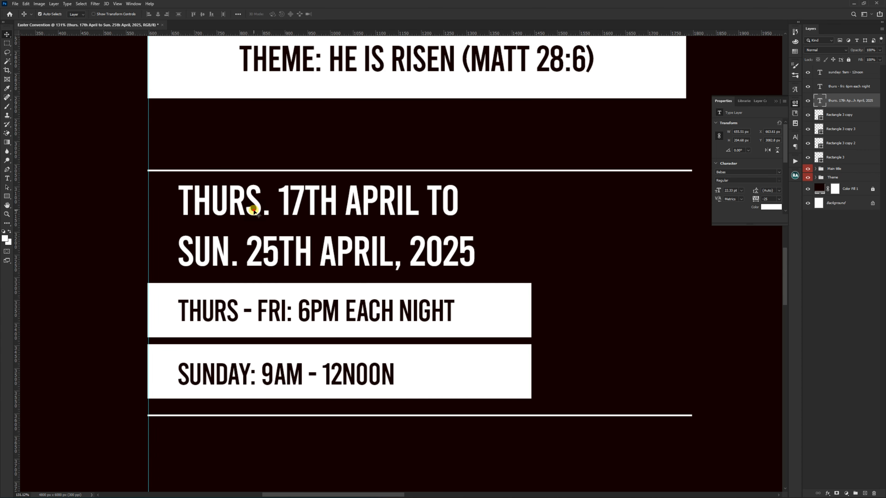
drag(251, 209, 224, 211)
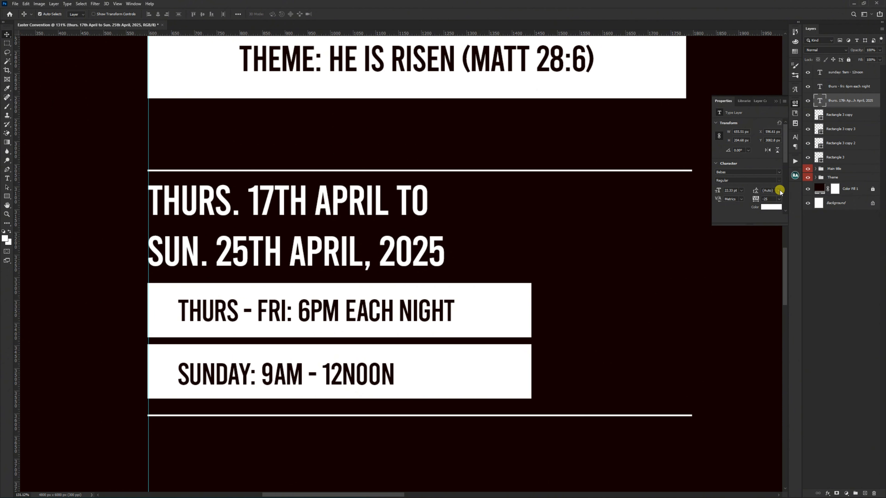
click(779, 190)
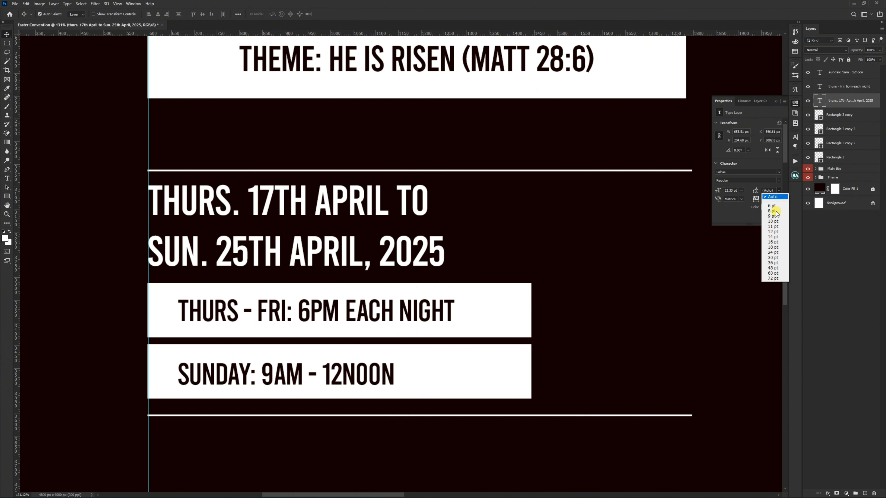
click(779, 248)
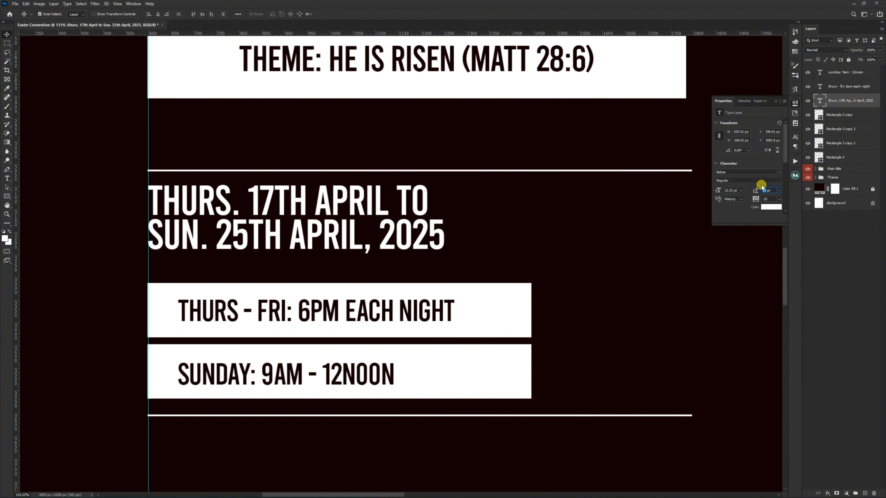
text(20)
key(Return)
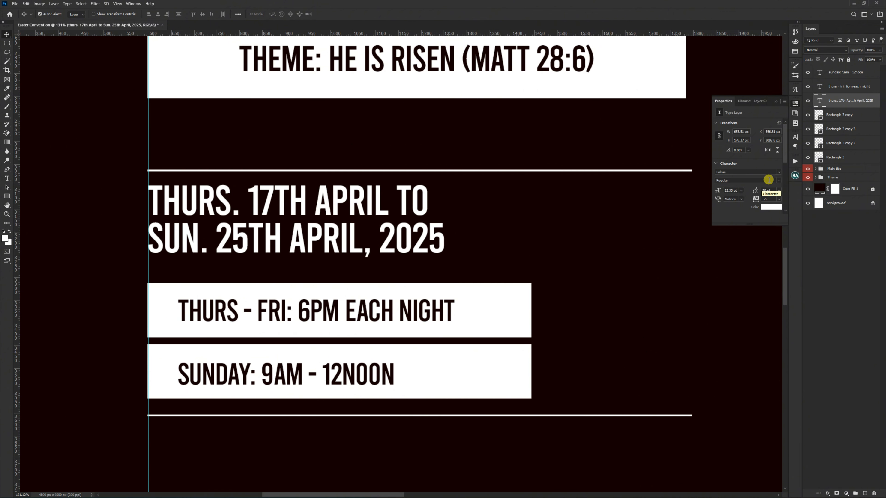
Step: Enlarge the date text to about 110% and nudge it down slightly between the upper line and the Thurs - Fri bar
key(ctrl+t)
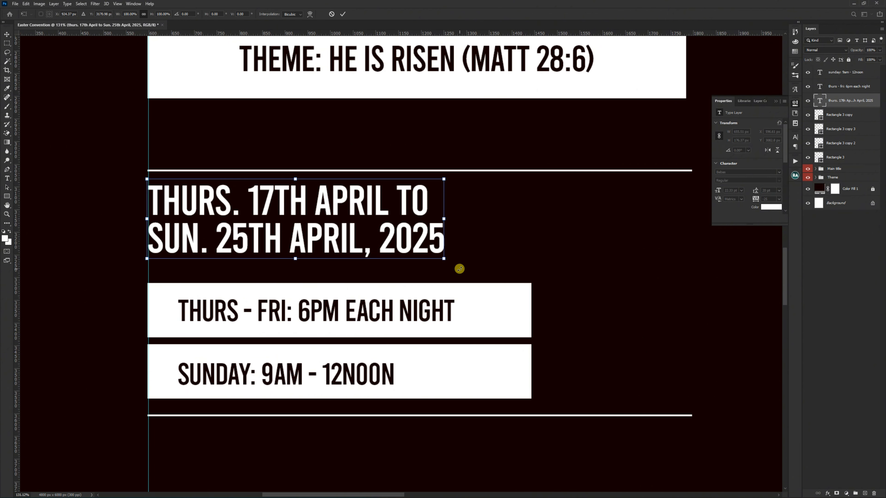
drag(445, 259, 473, 284)
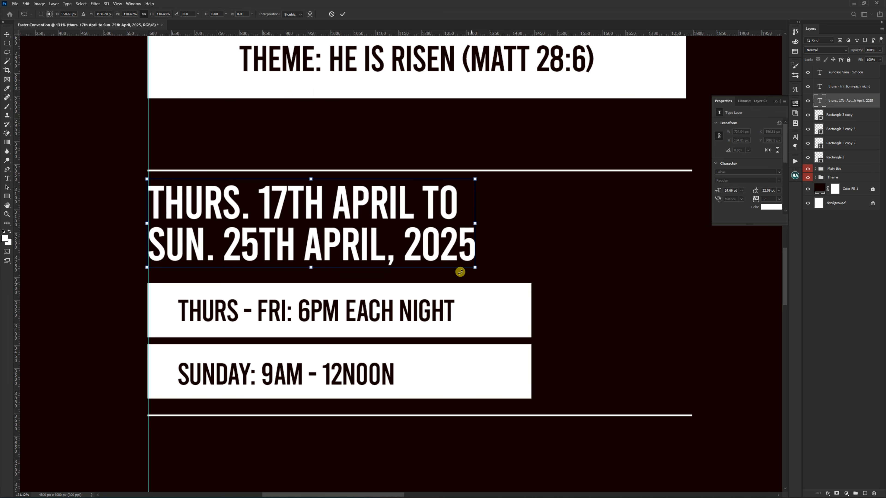
drag(377, 220, 377, 226)
scroll(377, 226, down, 10)
scroll(396, 232, up, 7)
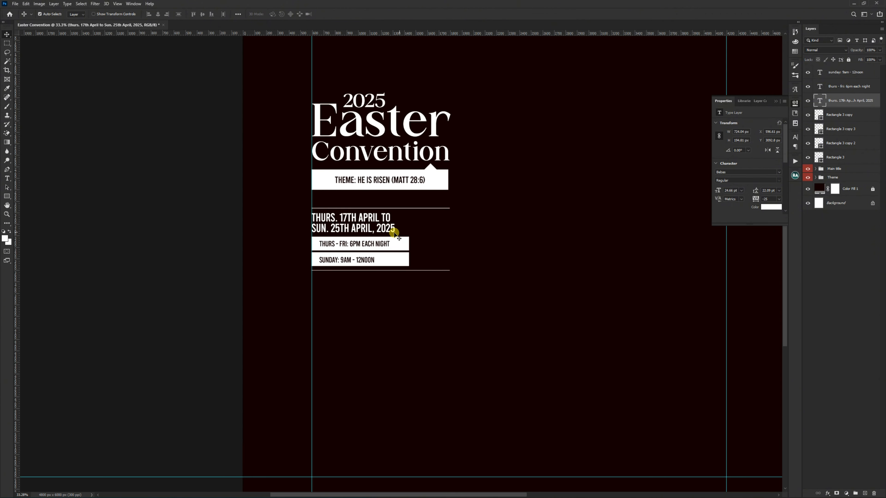
scroll(391, 235, up, 2)
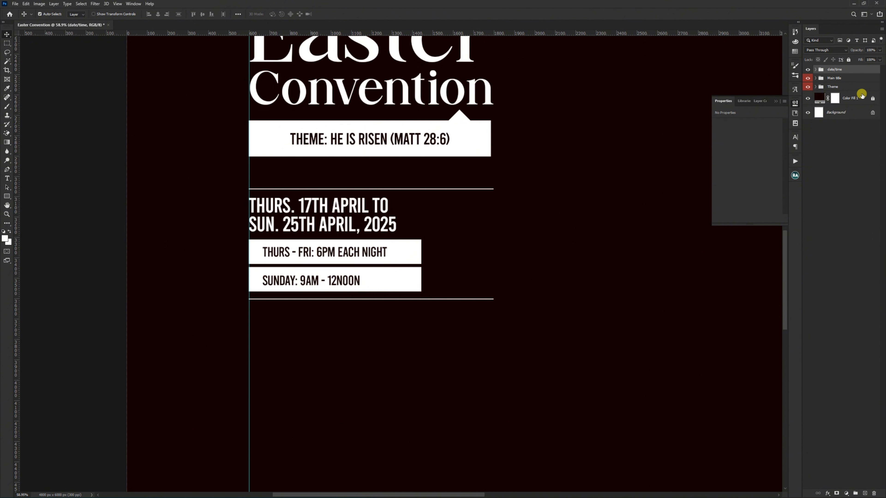
Step: Color-code the layer groups, labelling date/time yellow and Theme blue
right_click(808, 71)
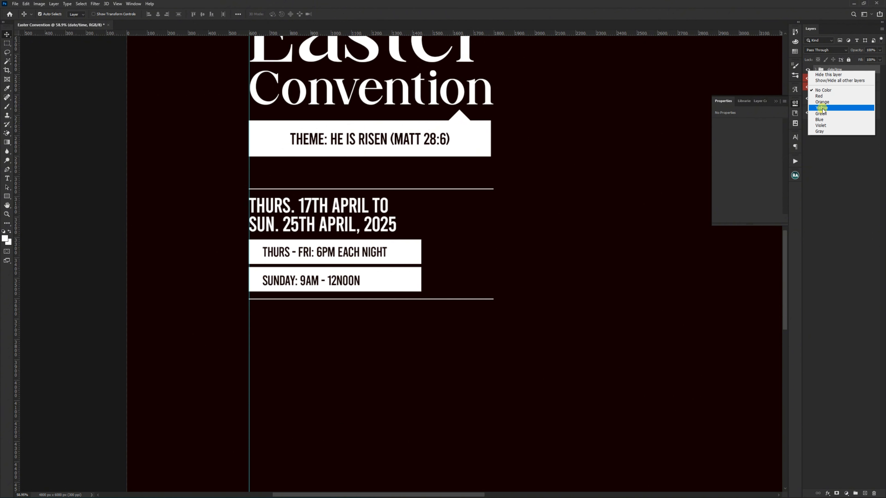
click(823, 108)
click(825, 77)
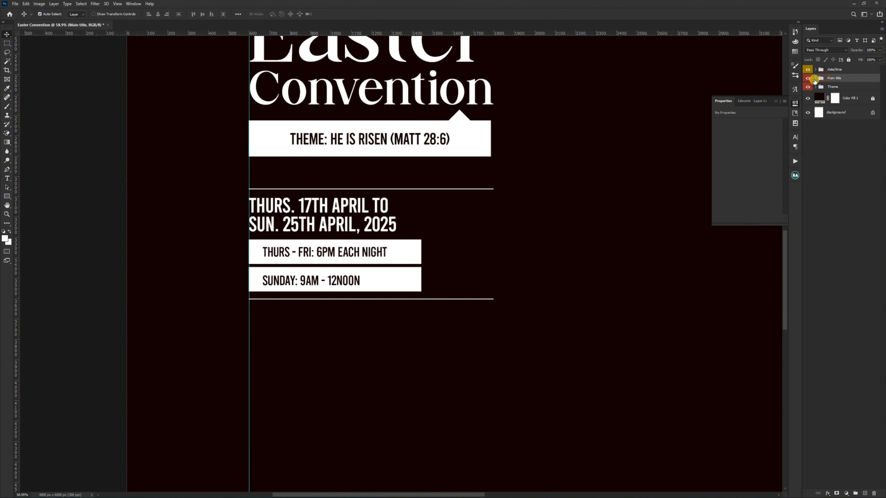
click(832, 87)
right_click(808, 87)
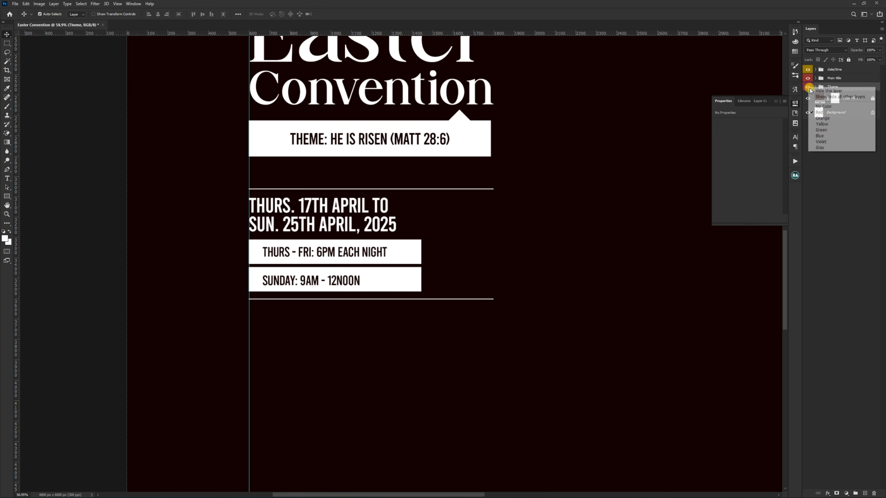
click(820, 136)
click(348, 342)
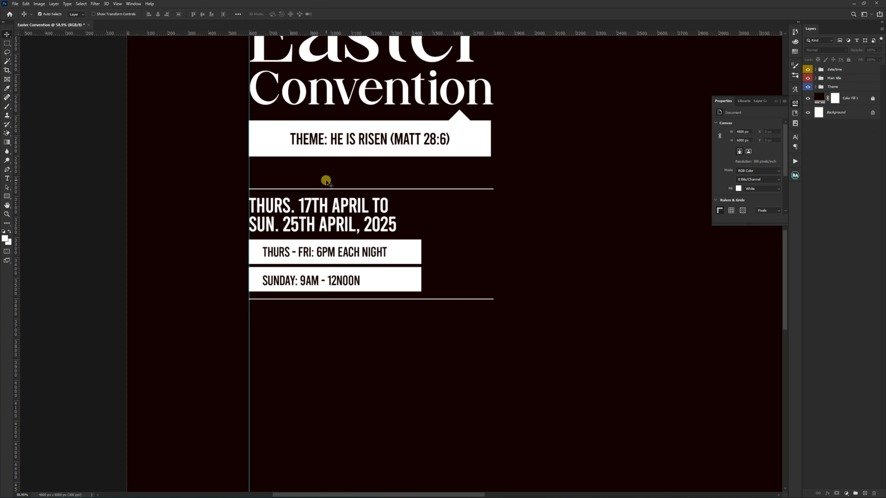
scroll(325, 180, down, 5)
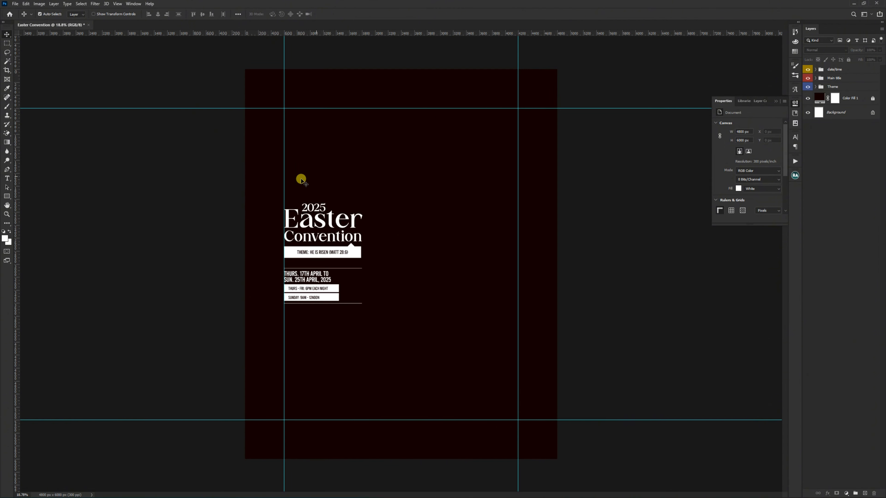
scroll(302, 188, up, 1)
scroll(333, 196, down, 1)
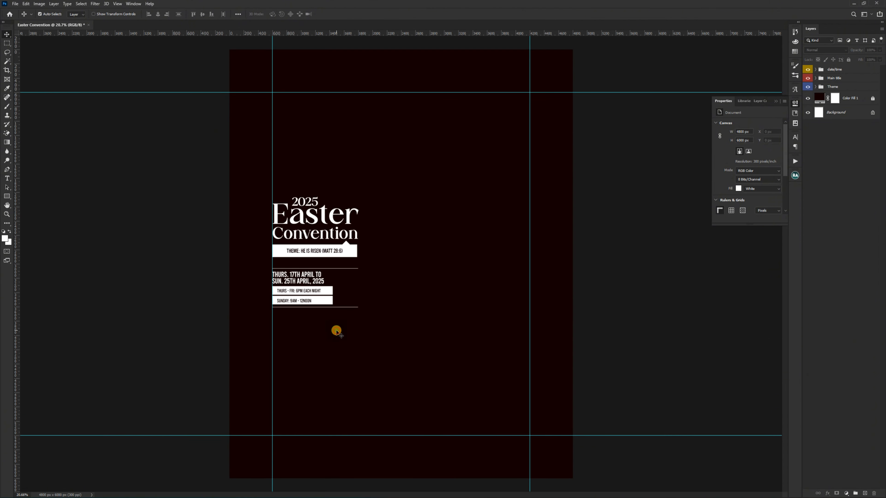
scroll(280, 338, up, 4)
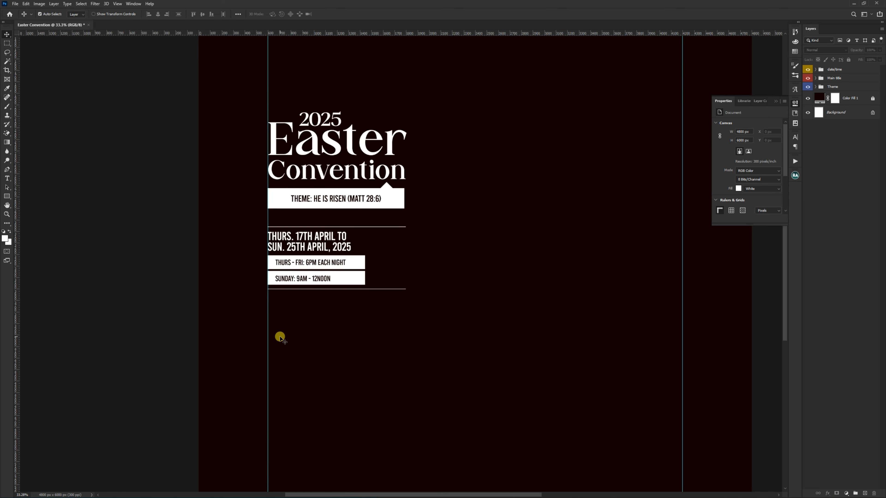
scroll(280, 338, up, 1)
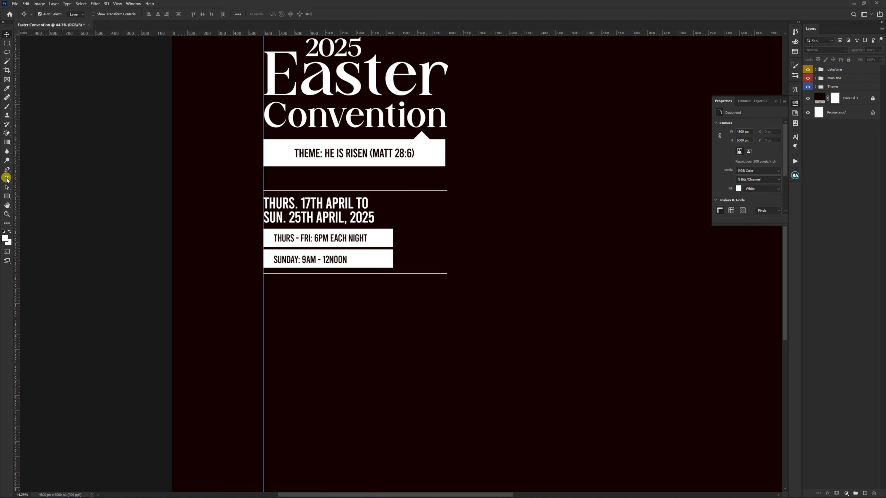
Step: Duplicate the Sunday bar together with its text and move both copies out of the date/time group, above it
click(314, 262)
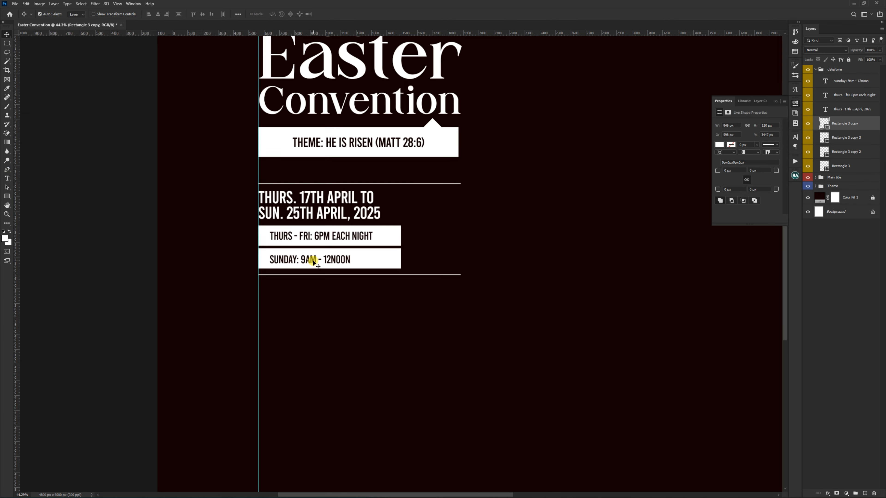
scroll(314, 262, up, 3)
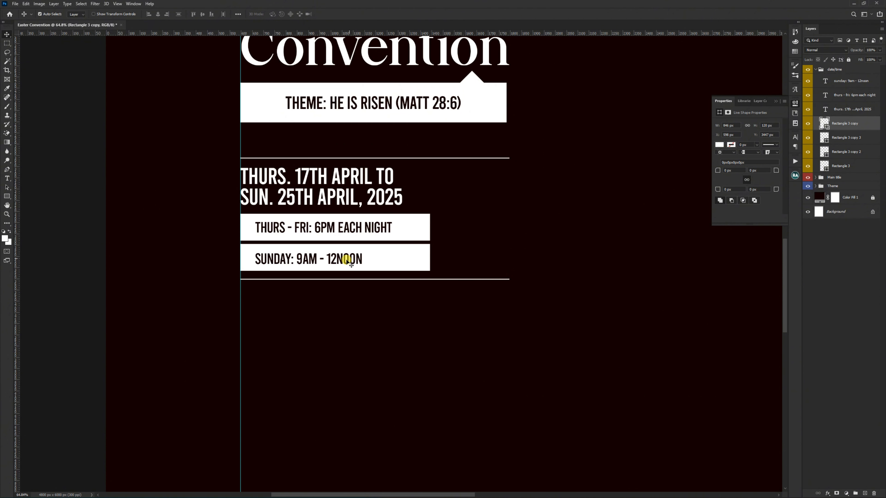
shift+click(353, 260)
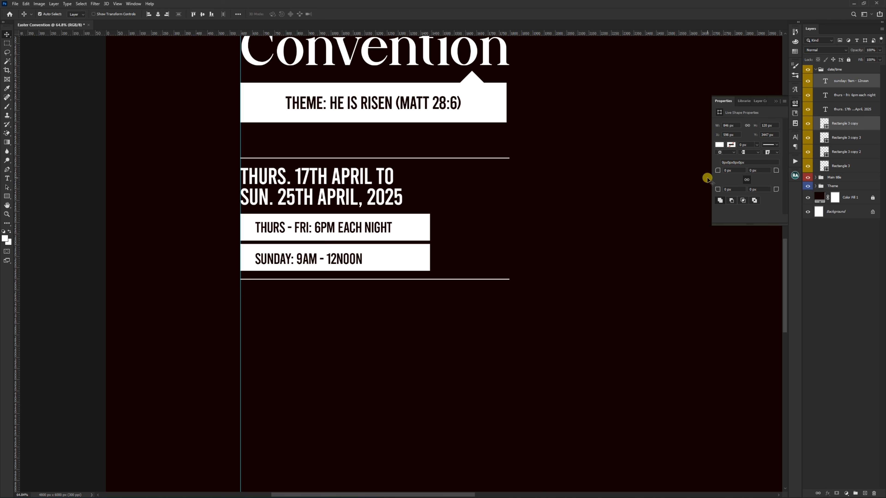
key(ctrl+j)
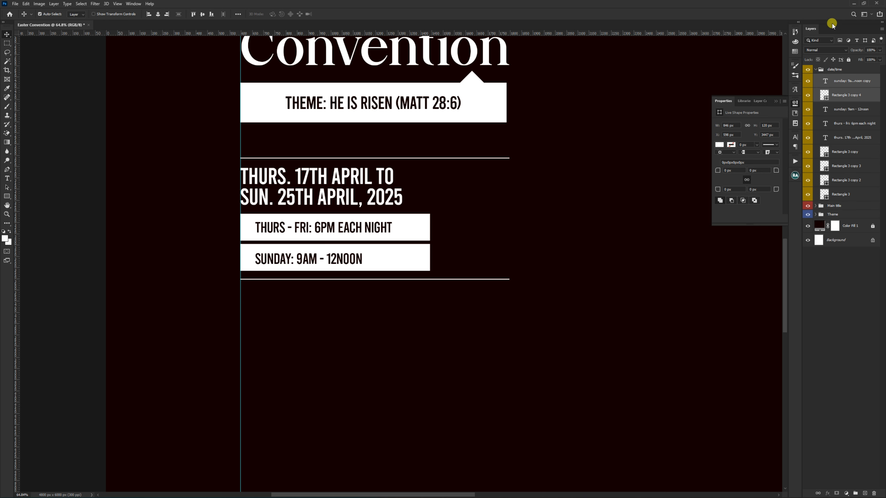
drag(830, 75, 830, 67)
scroll(495, 120, down, 1)
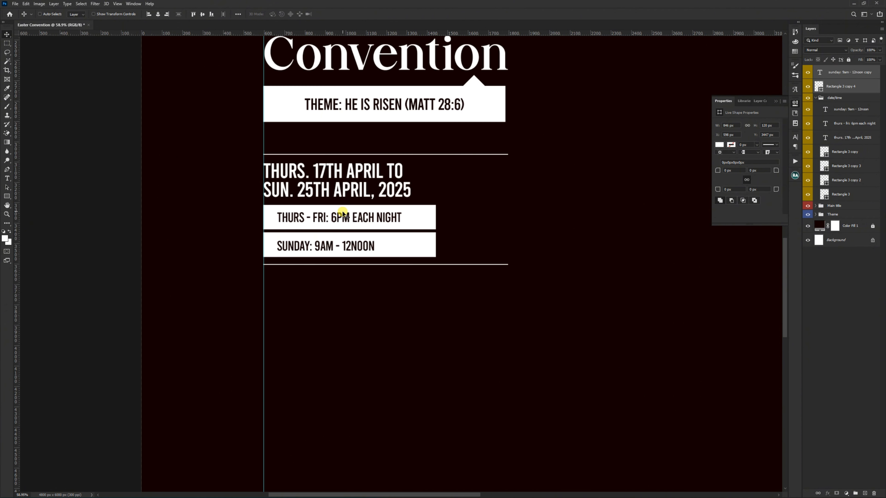
Step: Place the duplicated Sunday bar below the lower thin line and replace its text with the copied venue location line
drag(344, 214, 349, 264)
ctrl+click(330, 329)
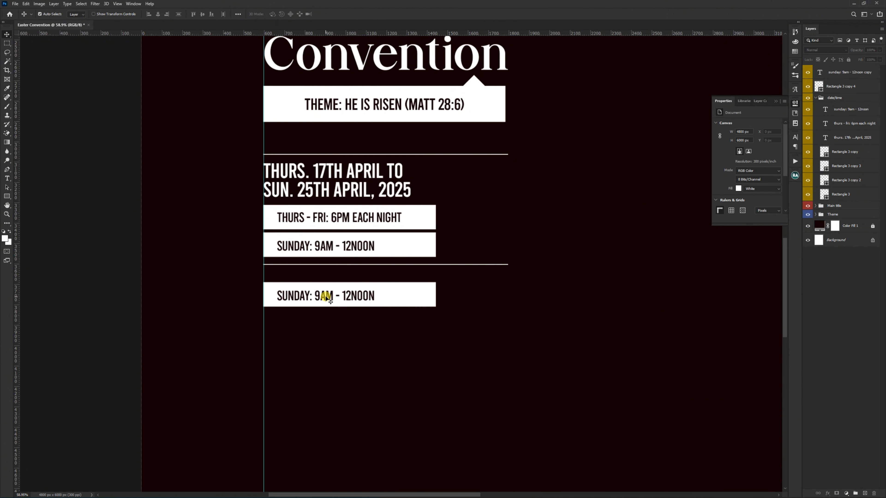
click(8, 178)
click(319, 294)
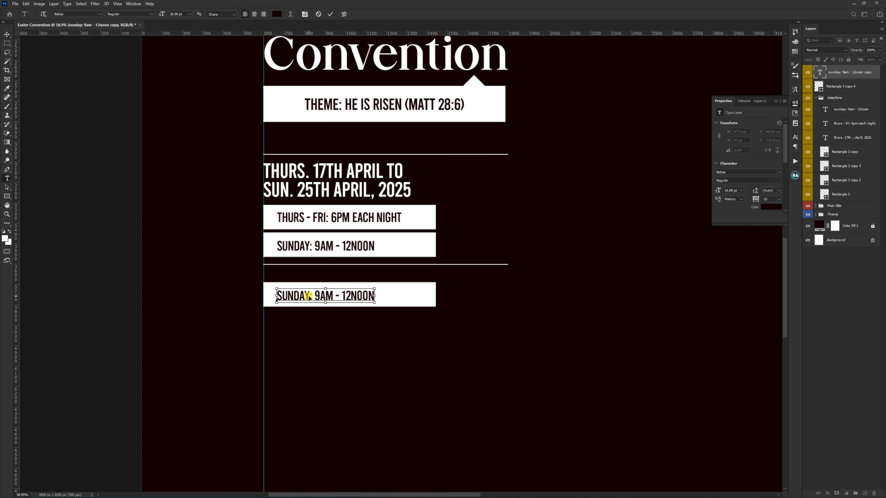
triple_click(309, 297)
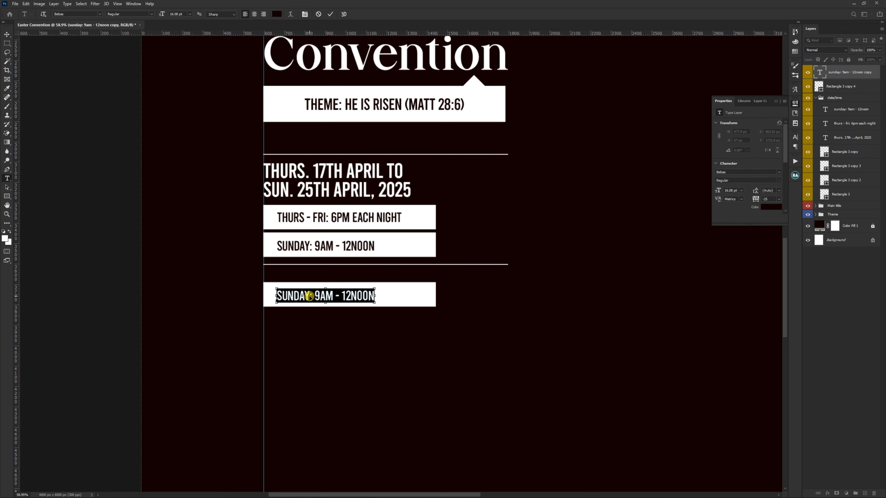
key(ctrl+v)
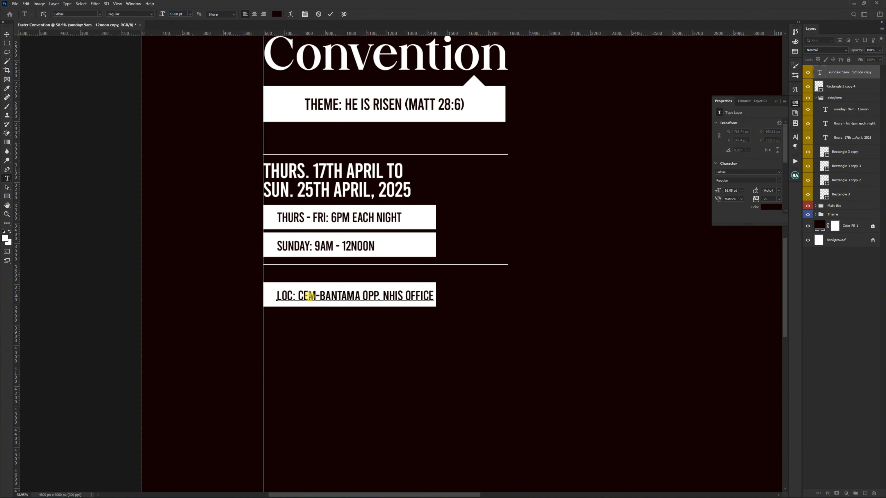
key(ctrl+Return)
key(v)
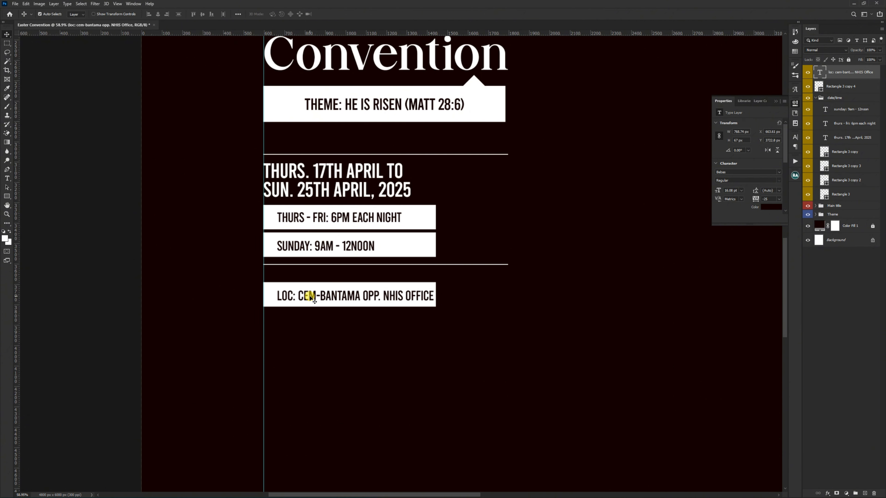
Step: Widen the location bar's white rectangle to about 1200 px, ending level with the thin line above it
click(271, 299)
key(ctrl+t)
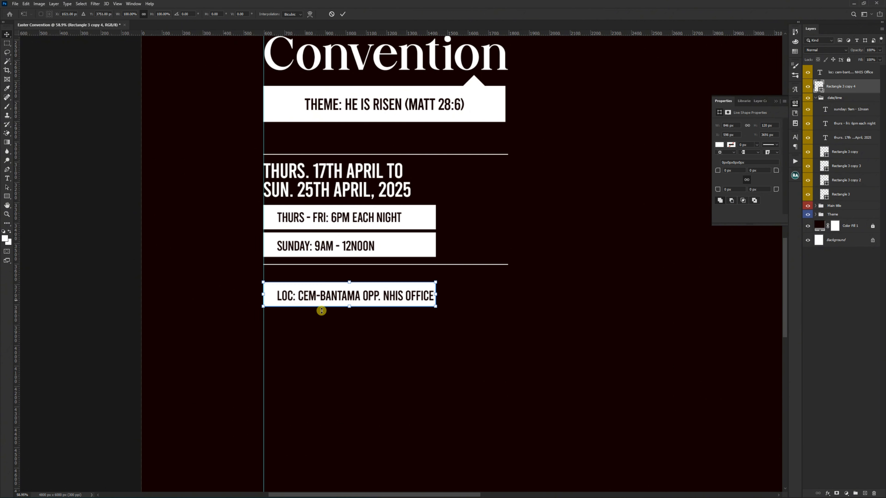
drag(435, 294, 507, 302)
key(Return)
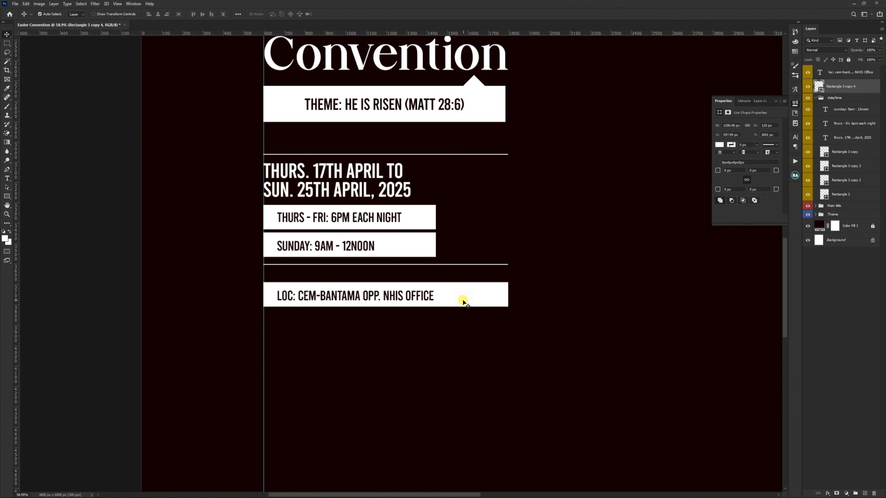
Step: Duplicate the location bar together with its text directly below the original, leaving a narrow gap
click(399, 317)
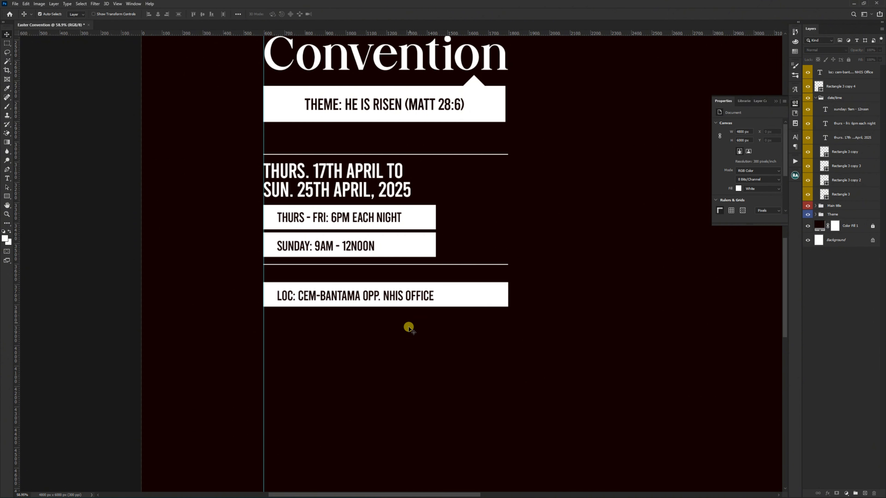
drag(419, 323, 371, 326)
click(366, 363)
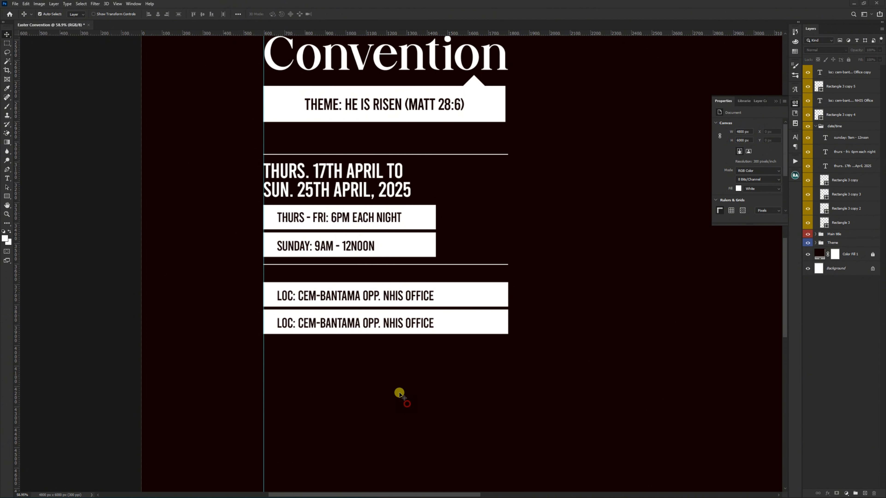
Step: Replace the lower bar's text with the copied "For more info" line containing the two contact phone numbers
click(373, 325)
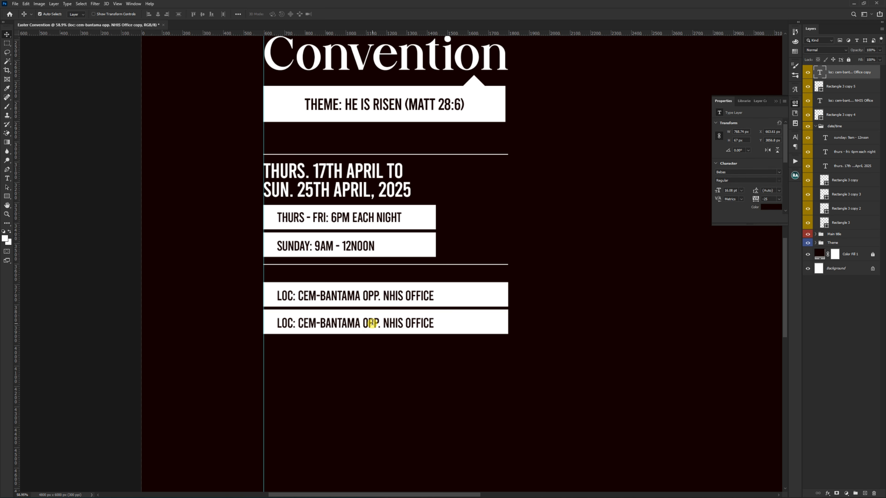
key(t)
click(373, 324)
key(ctrl+a)
key(ctrl+v)
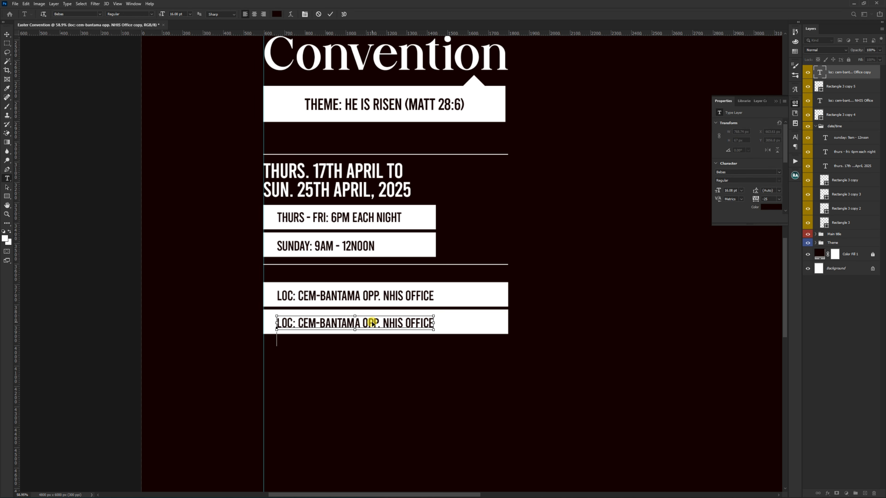
key(ctrl+Return)
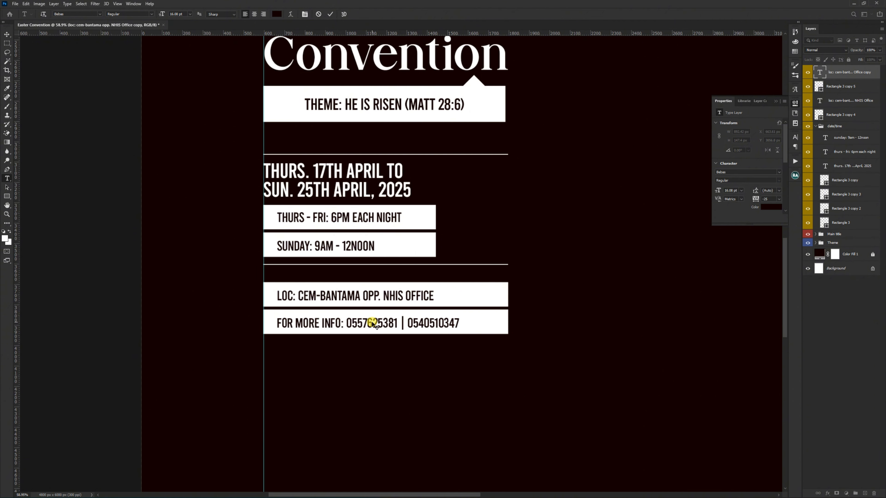
key(v)
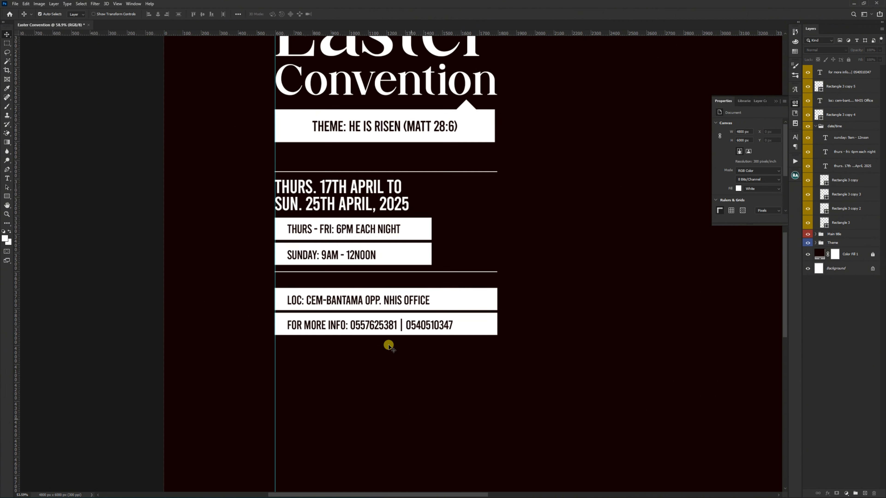
scroll(387, 345, down, 2)
drag(434, 359, 350, 301)
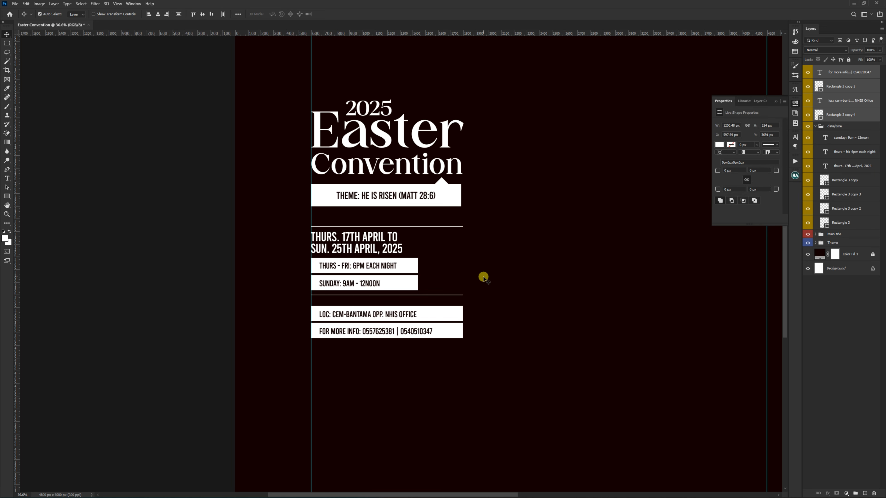
click(412, 376)
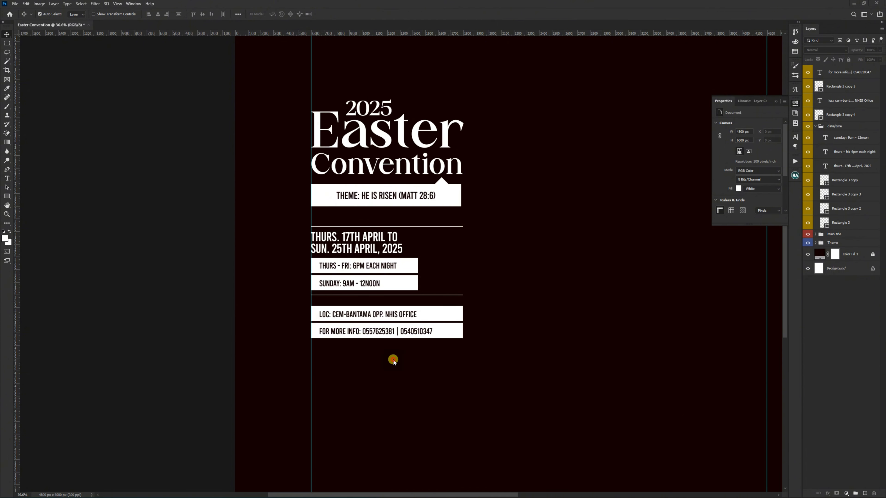
Step: Add the white scripture quote "He is not here, for he is risen..." below the bars, breaking it into two lines after "as he said,"
key(t)
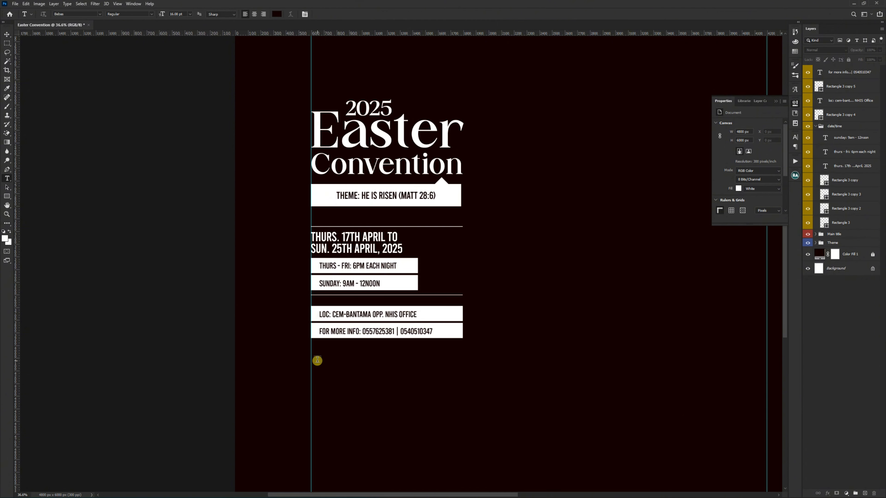
click(318, 361)
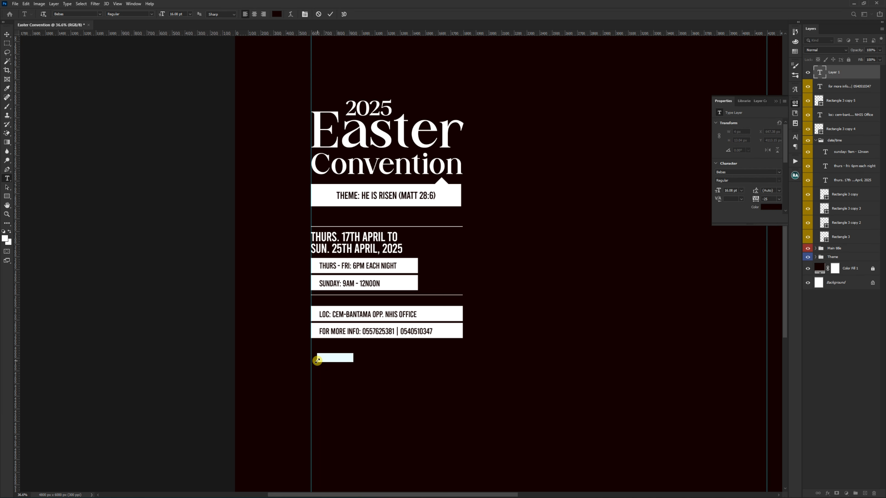
key(ctrl+BackSpace)
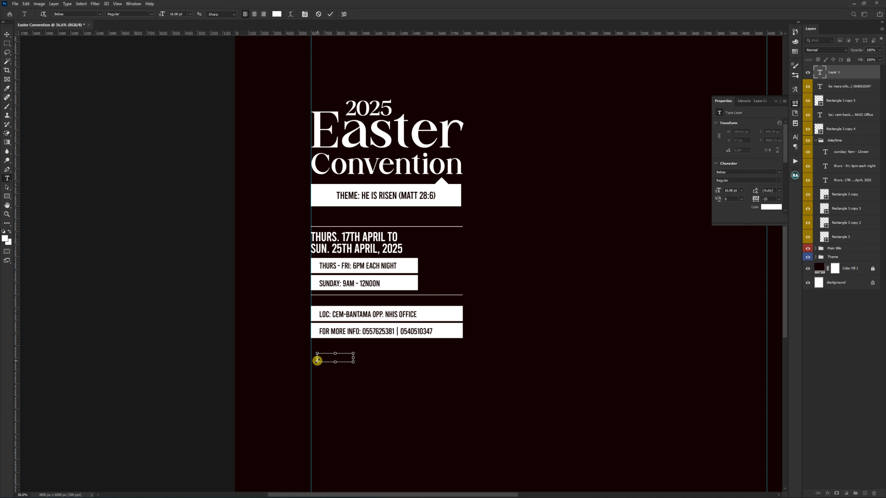
text("HE IS NOT HERE, FOR HE IS RISEN, AS HE SAID, COME SEE THE PLACE WHERE THE LORD LAY")
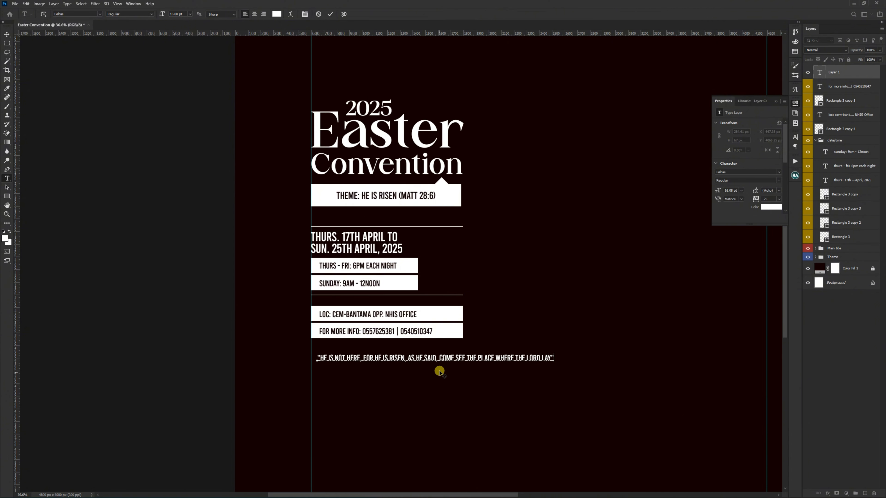
click(440, 359)
key(Return)
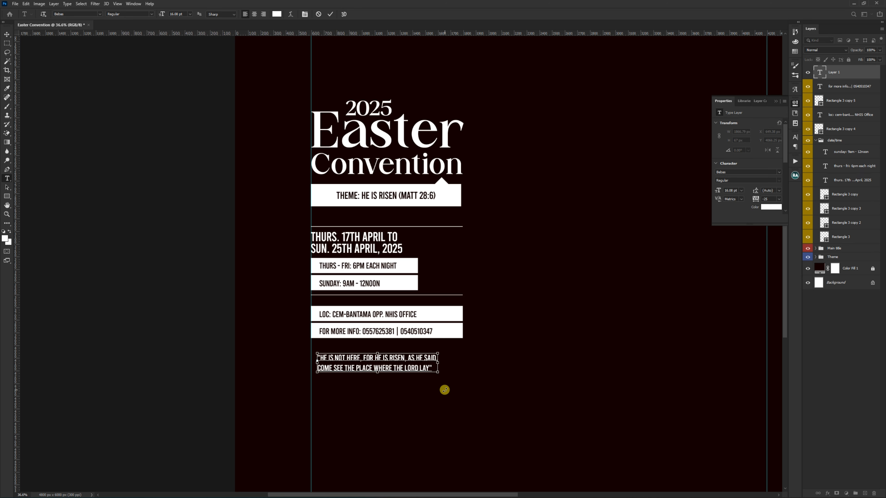
click(444, 390)
key(v)
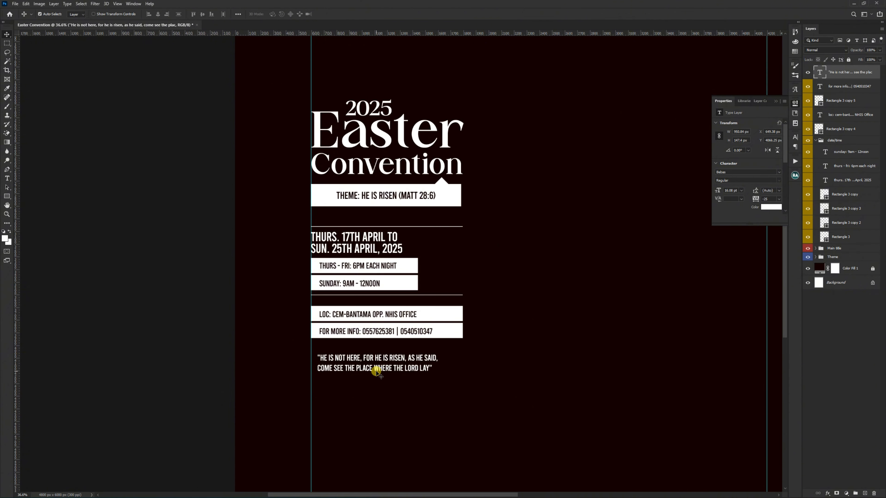
Step: Set the scripture quote's font to Morn Medium Oblique
scroll(377, 370, up, 4)
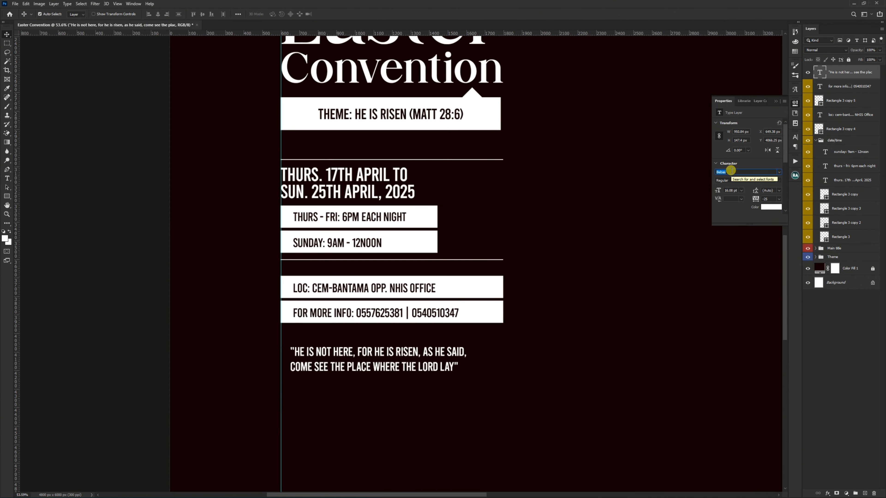
text(morn)
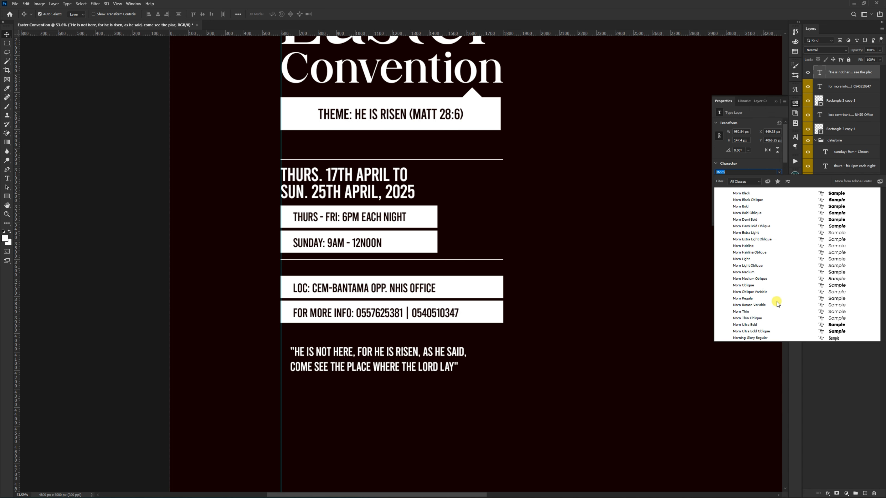
click(823, 280)
Step: Scale the scripture quote down to about 94% and align its left edge with the vertical guide
key(ctrl+t)
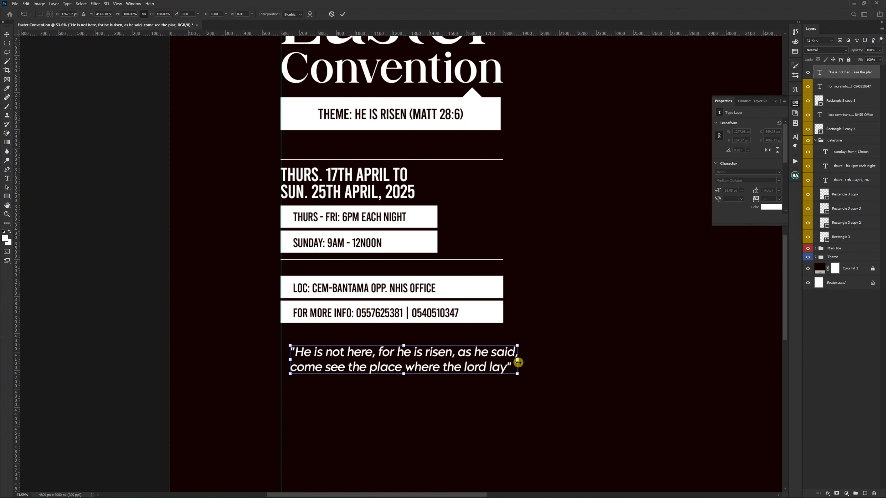
drag(512, 359, 503, 357)
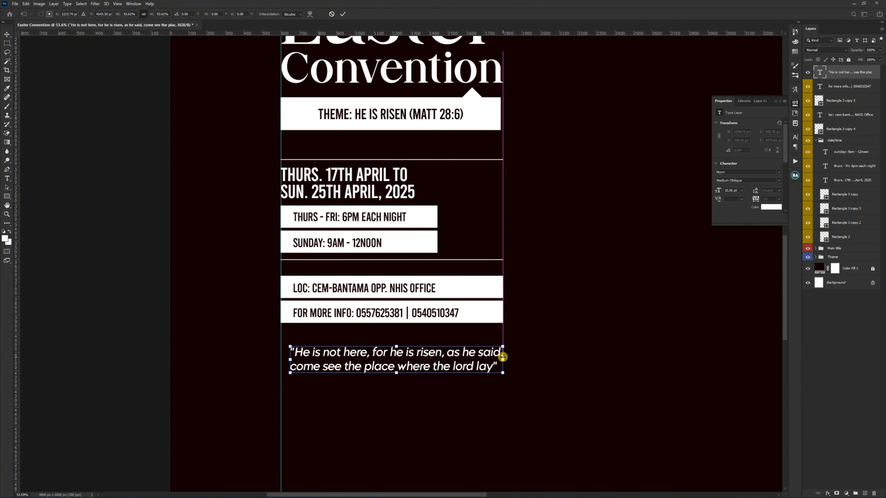
key(Return)
drag(421, 356, 415, 355)
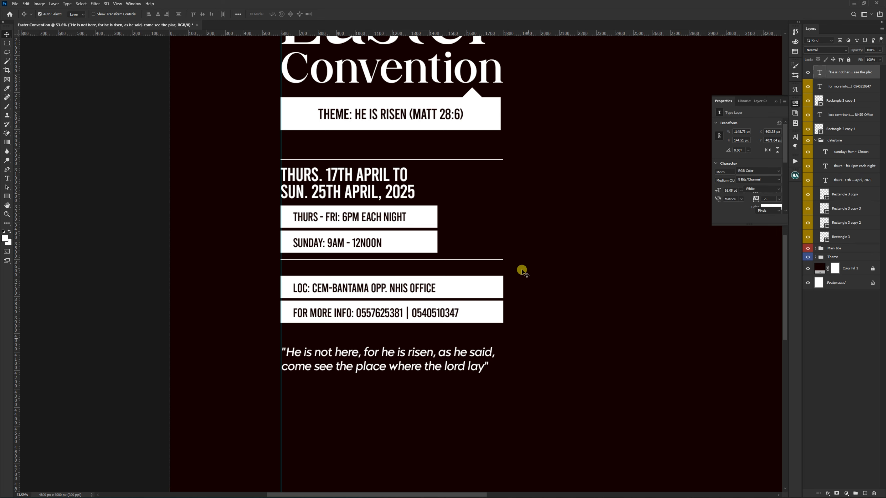
Step: Duplicate the thin line under the Sunday bar and place the copy just below the scripture quote
drag(511, 257, 498, 261)
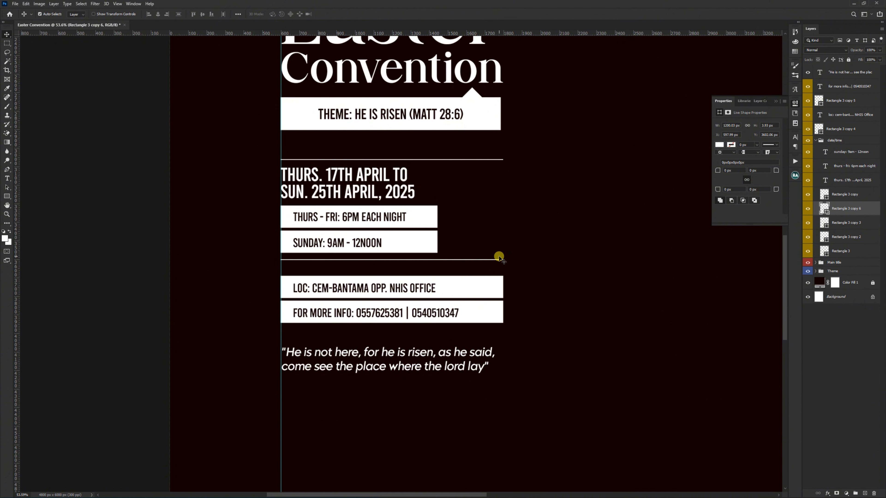
alt+drag(499, 258, 498, 378)
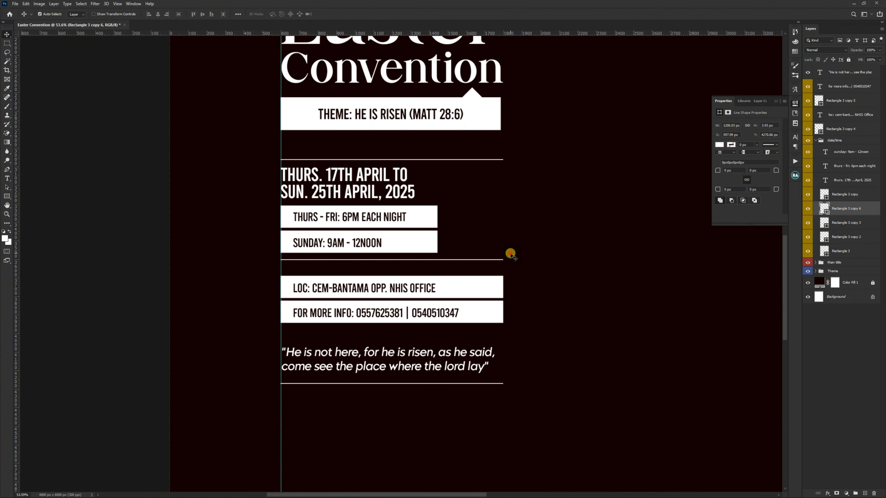
Step: Nudge the line under the Sunday bar down 20 px and the line above the date text up 20 px
drag(510, 254, 493, 285)
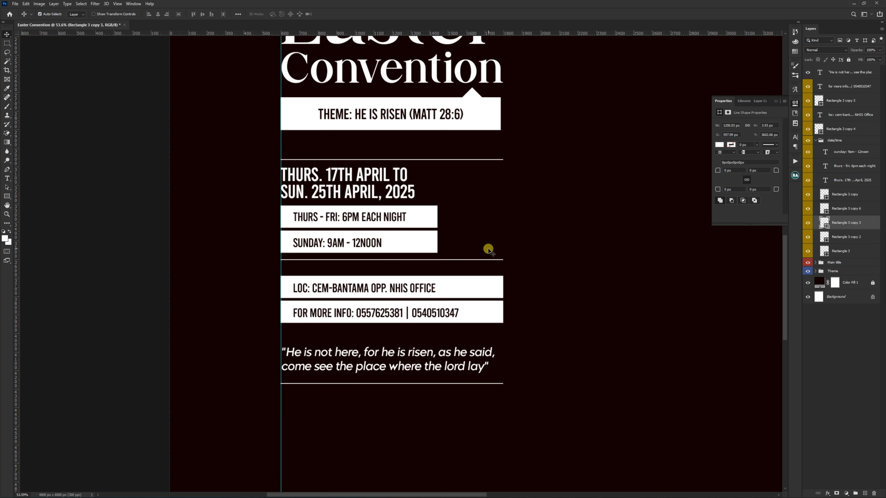
key(shift+Down)
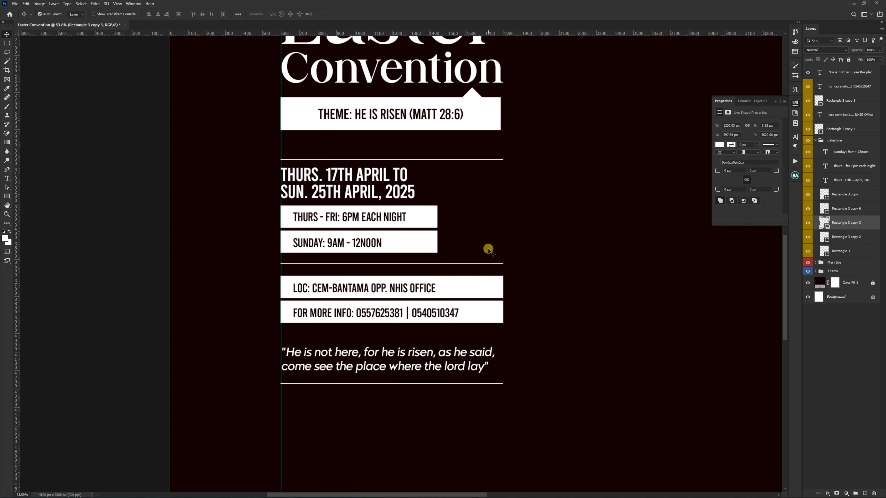
click(487, 158)
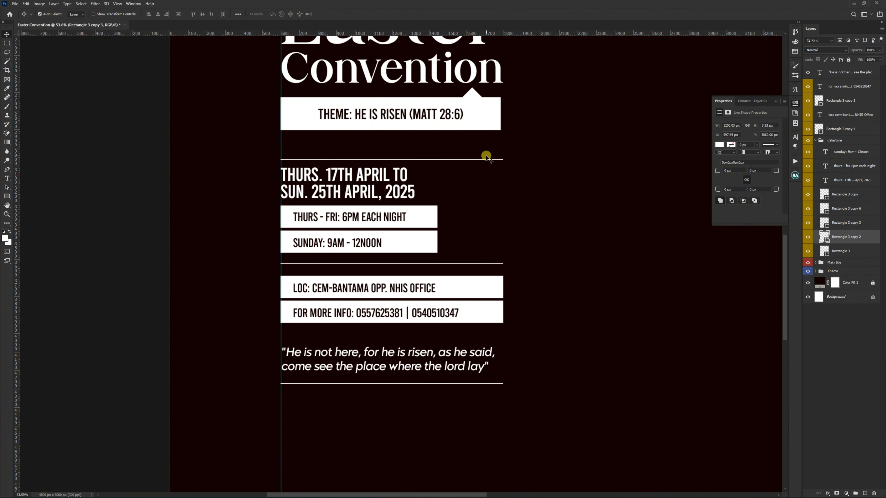
key(shift+Up)
key(shift+Up)
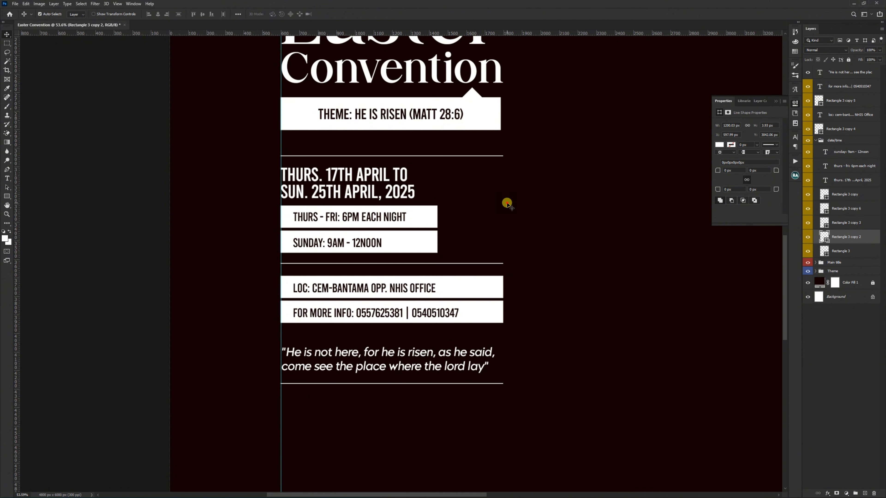
click(507, 205)
Step: Move the scripture quote and the line beneath it up together, closer to the contact info bar
scroll(374, 357, down, 3)
drag(414, 397, 379, 358)
key(shift+Up)
key(shift+Up)
key(shift+Up)
key(shift+Up)
key(shift+Up)
key(shift+Up)
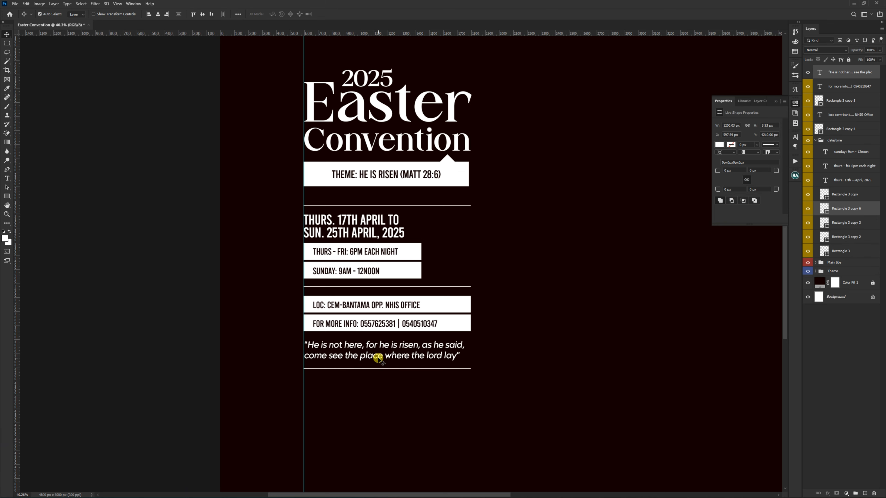
key(Down)
key(Down)
scroll(405, 374, down, 2)
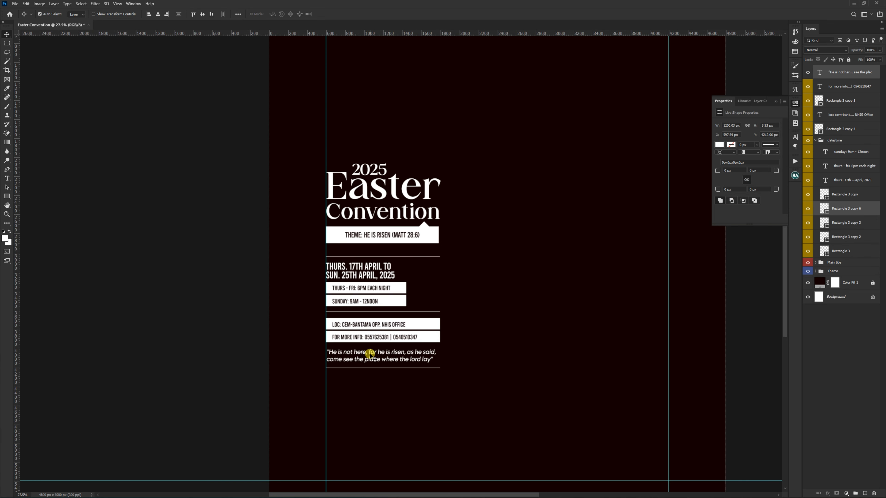
scroll(340, 348, down, 3)
click(408, 318)
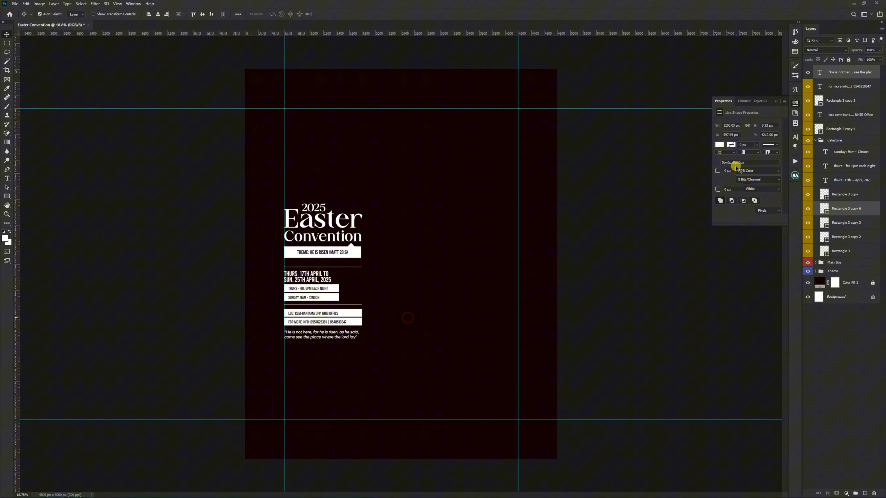
Step: Group the scripture quote with the location and contact text and bars, and name the group "other info"
click(817, 140)
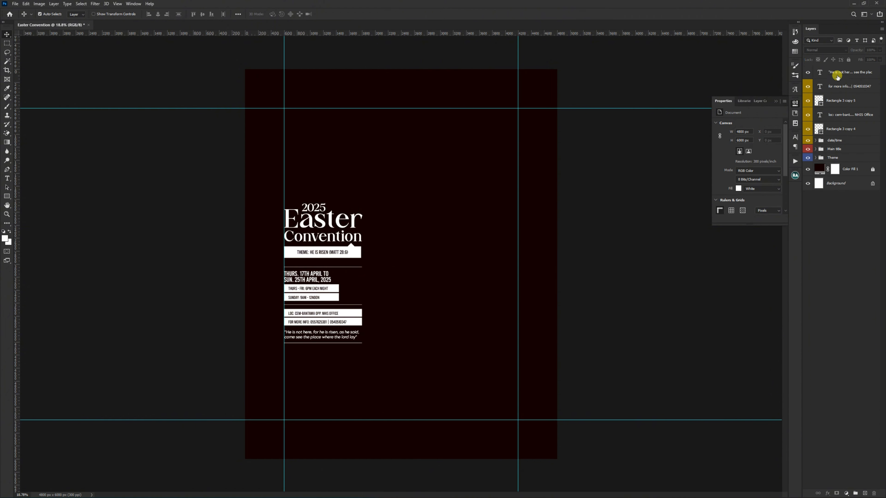
shift+click(832, 128)
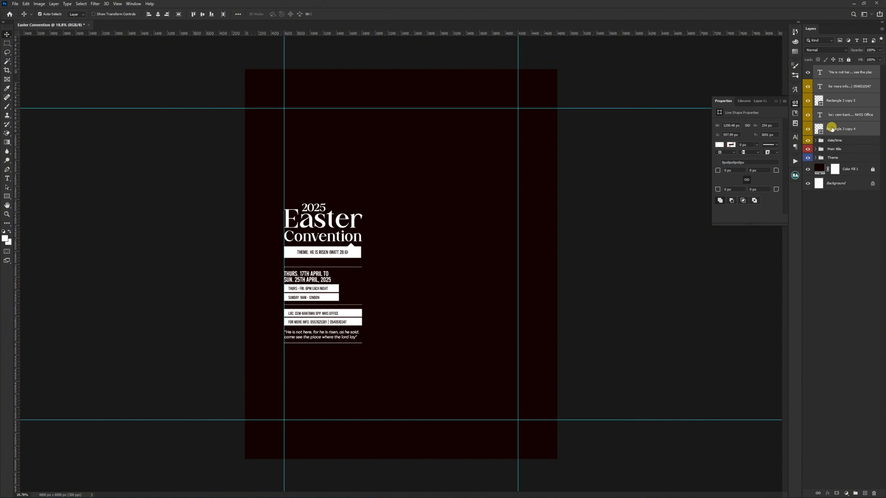
key(ctrl+g)
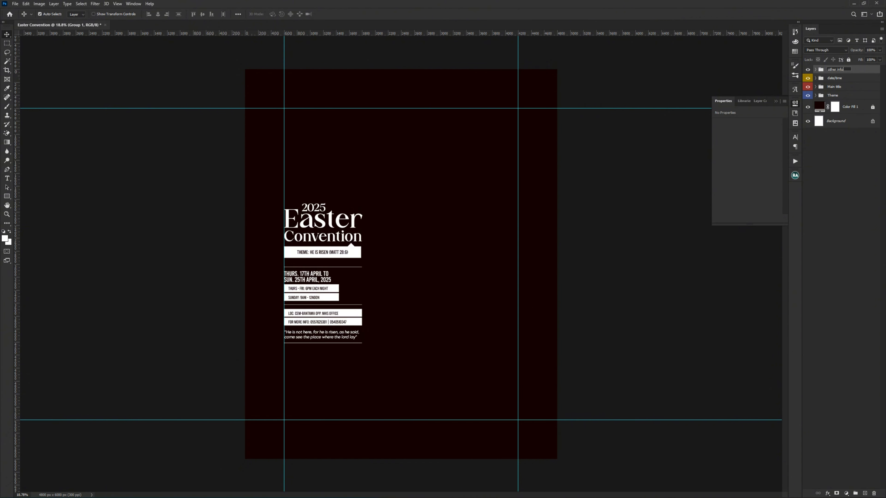
key(Return)
Step: Scale all four flyer text groups together to about 155%, reaching the lower horizontal guide, and hide the guides
scroll(400, 203, down, 3)
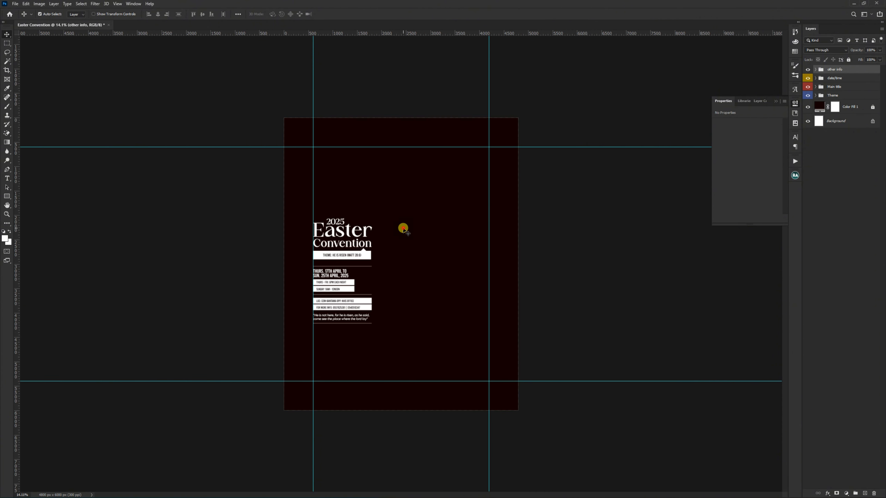
click(404, 230)
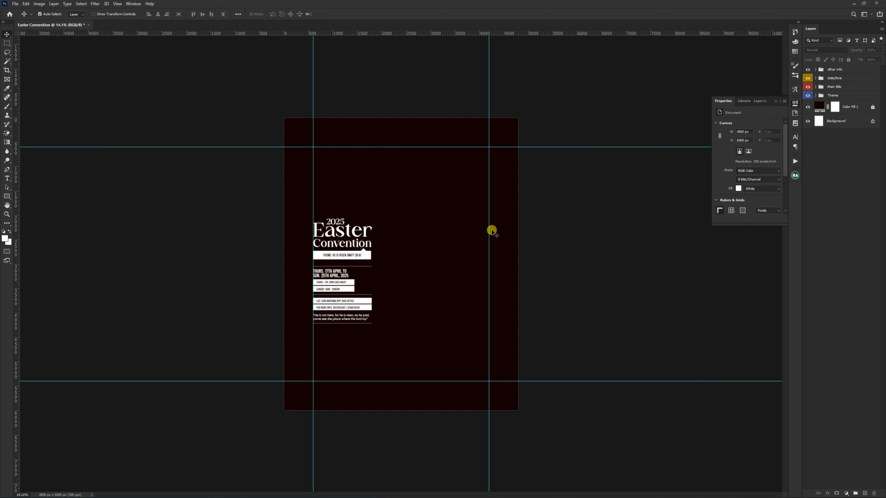
click(849, 95)
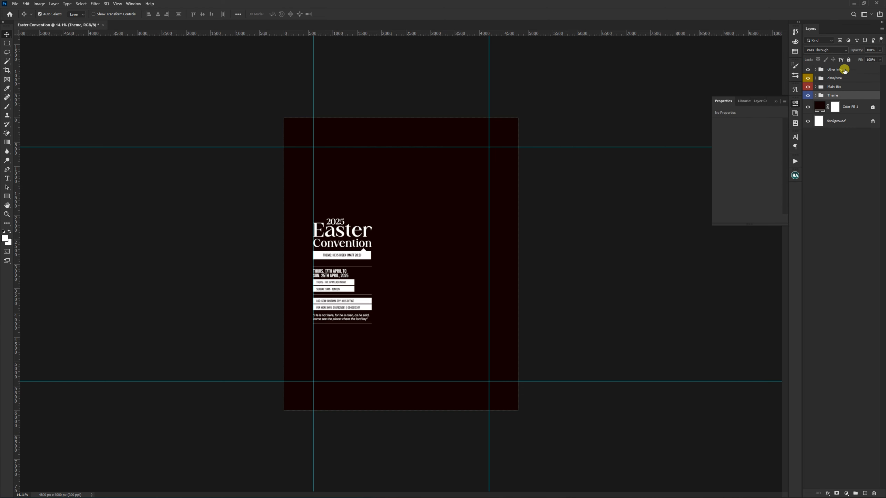
shift+click(844, 70)
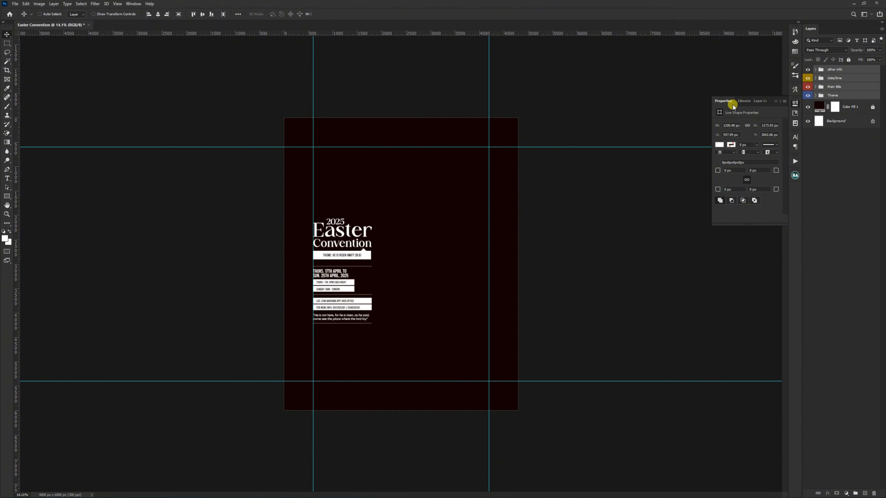
key(ctrl+t)
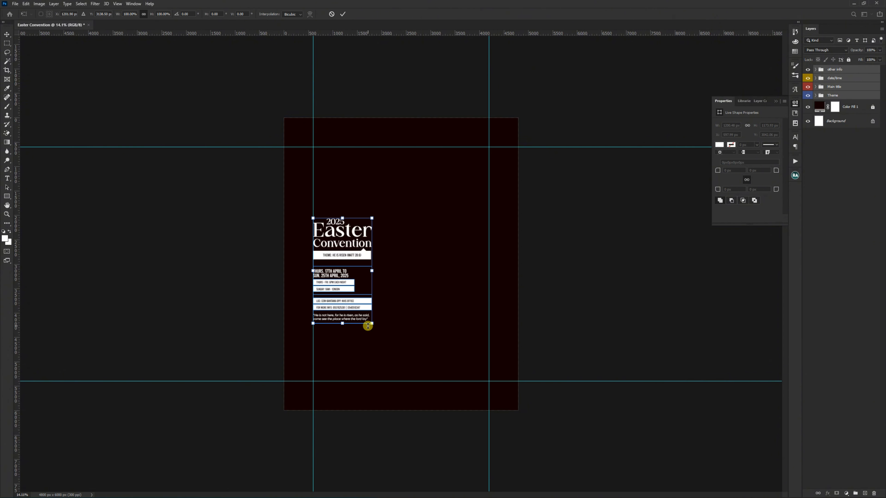
drag(369, 323, 400, 384)
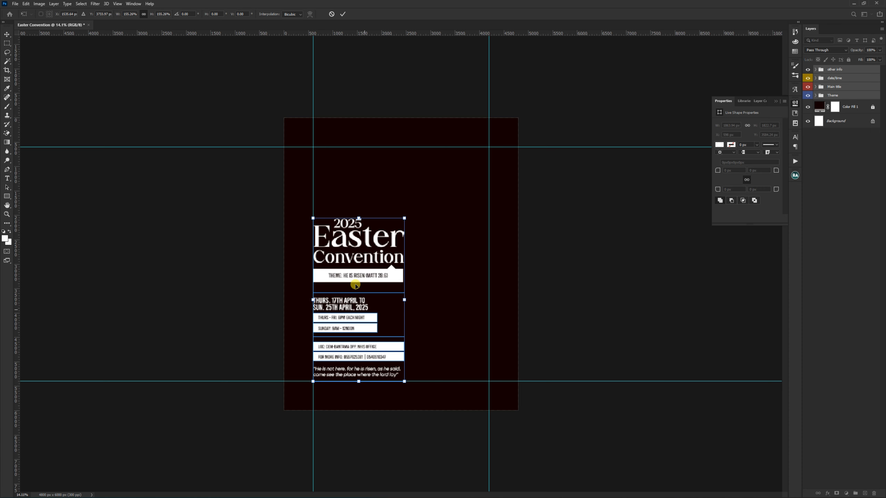
double_click(366, 270)
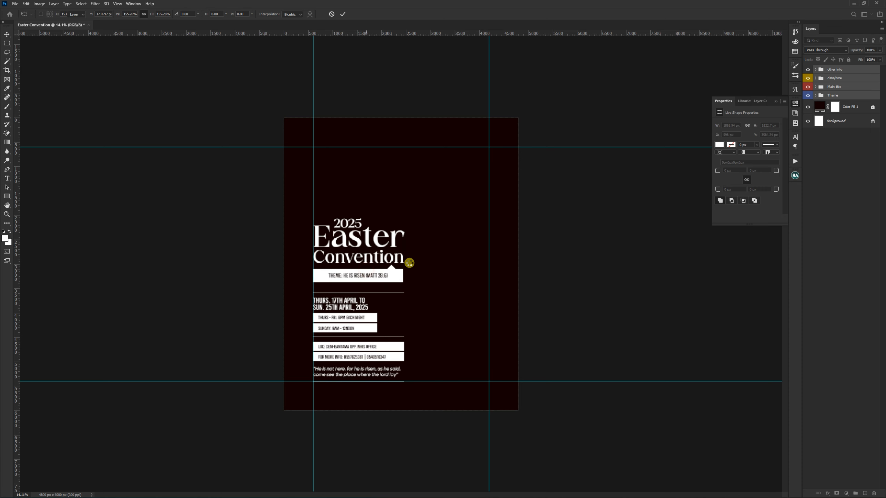
click(422, 259)
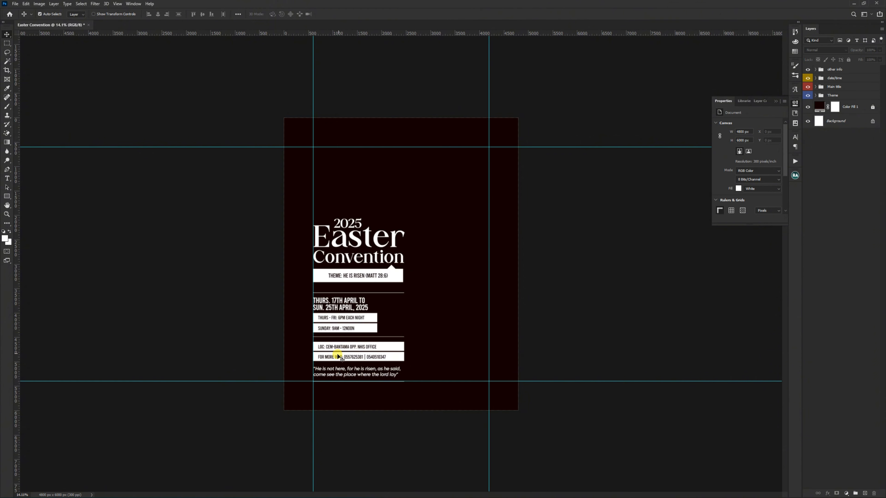
key(ctrl+0)
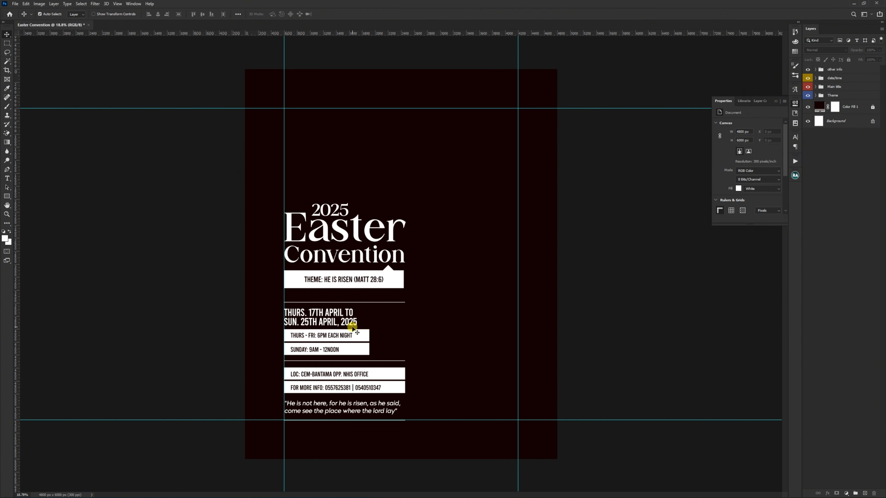
key(ctrl+semicolon)
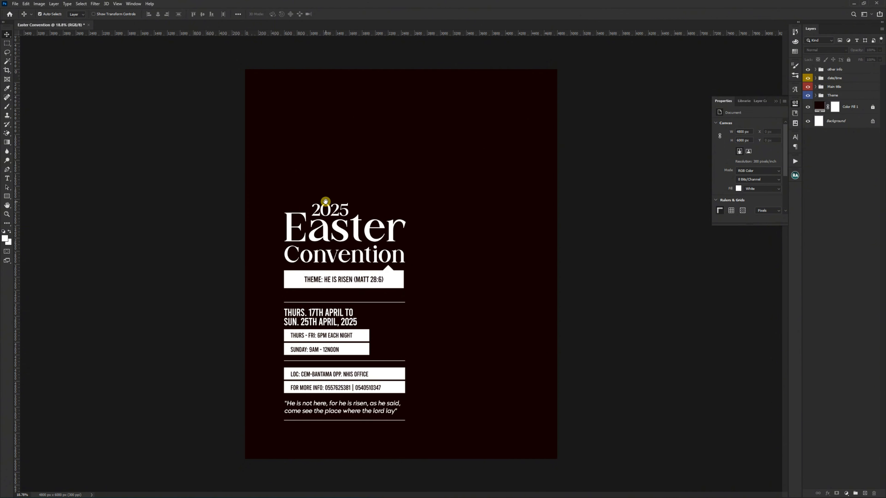
Step: Draw a square about 281 px wide near the flyer's upper-left corner, in line with the text's left edge
scroll(315, 293, up, 1)
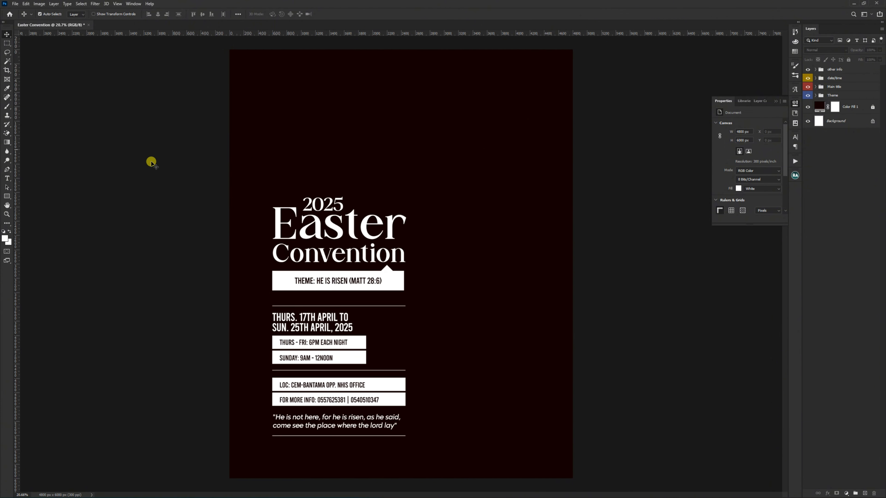
click(7, 197)
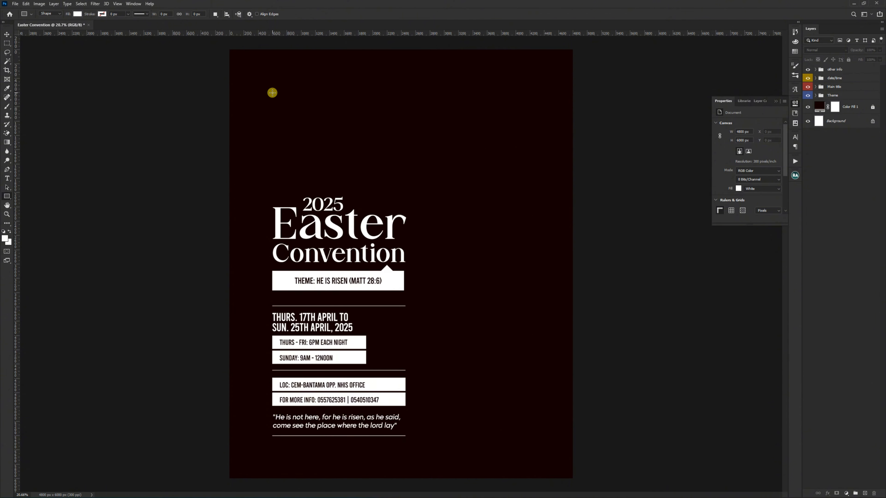
drag(273, 92, 292, 113)
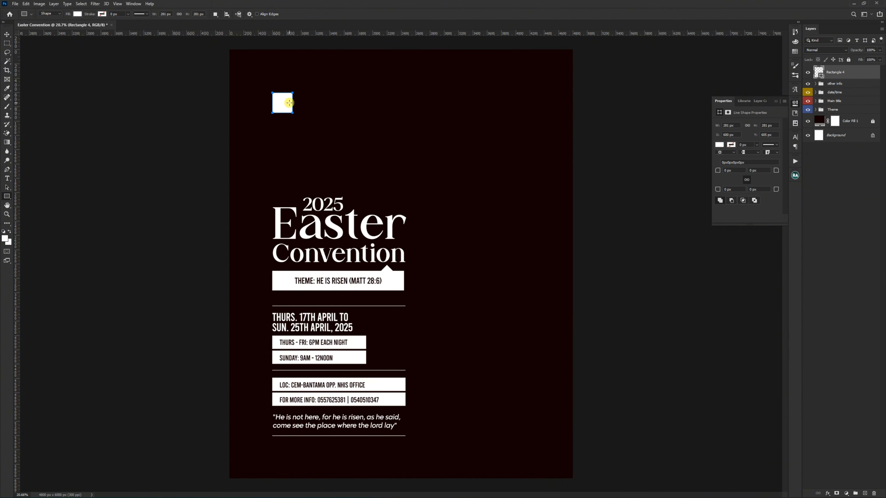
key(v)
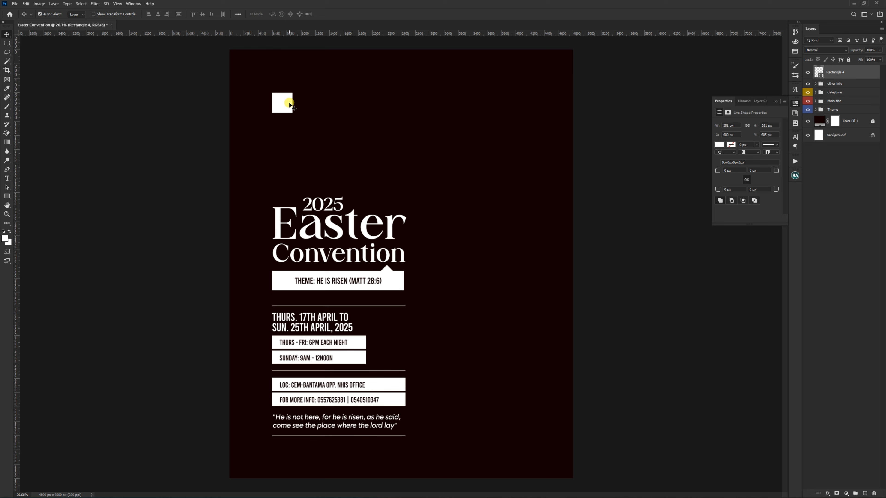
Step: Change the small square's fill to bright yellow, #ffde00
double_click(818, 72)
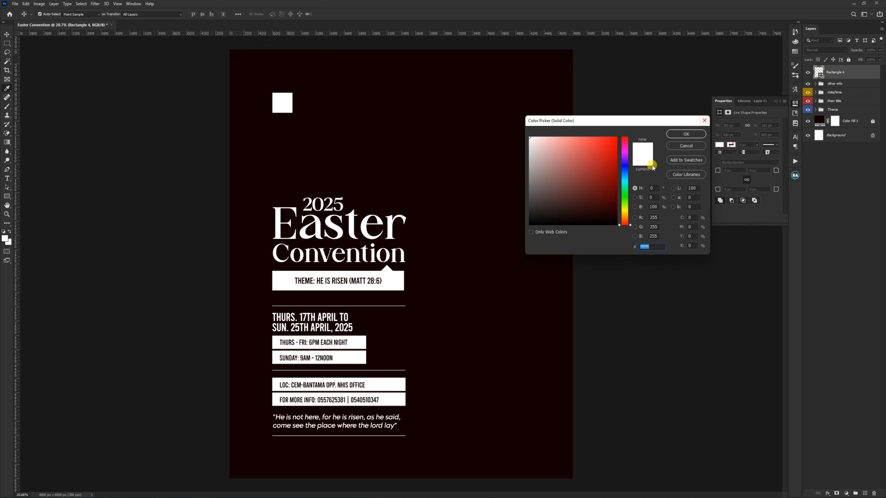
click(626, 212)
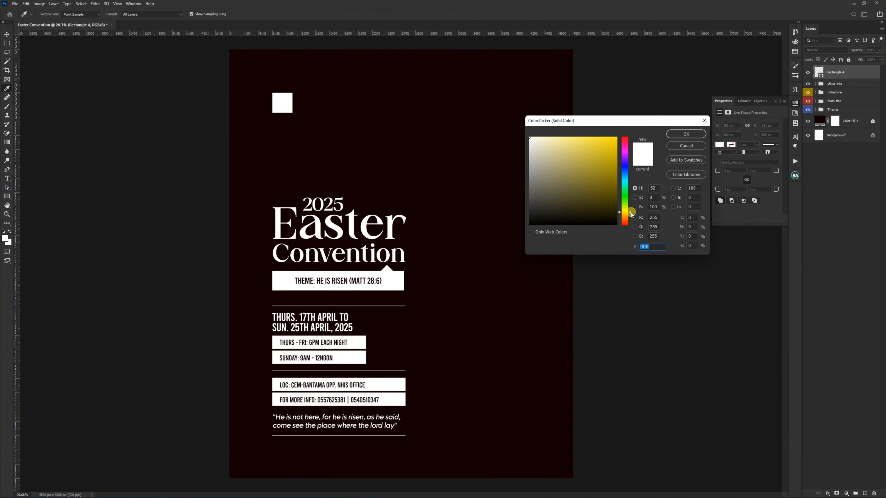
drag(614, 144, 622, 132)
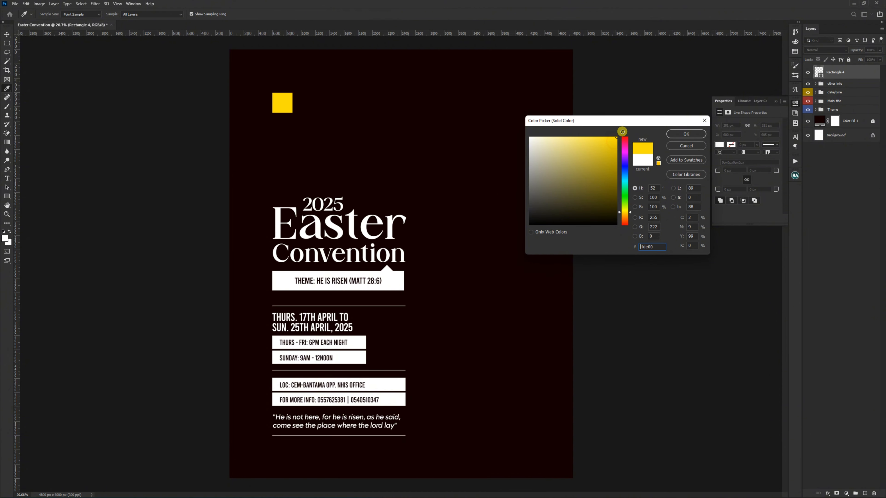
click(686, 135)
click(259, 100)
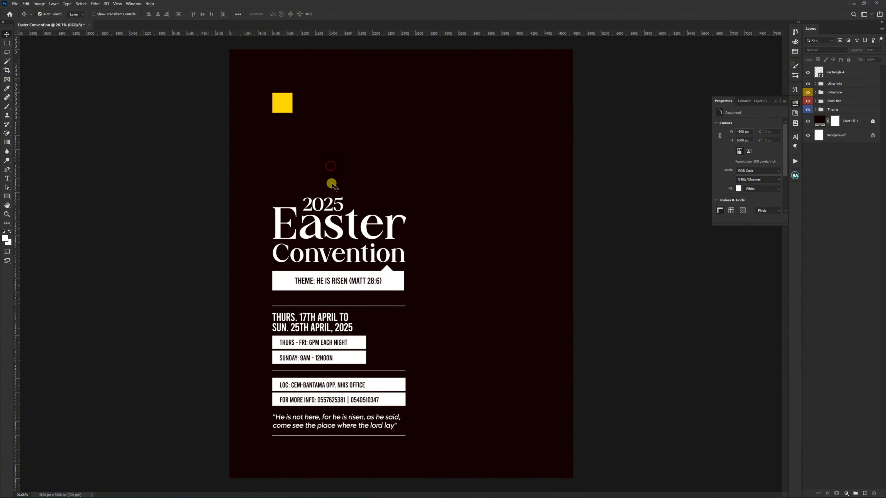
Step: Group the "Easter" and "Convention" text layers inside the Main title group
scroll(328, 235, up, 1)
scroll(327, 236, up, 1)
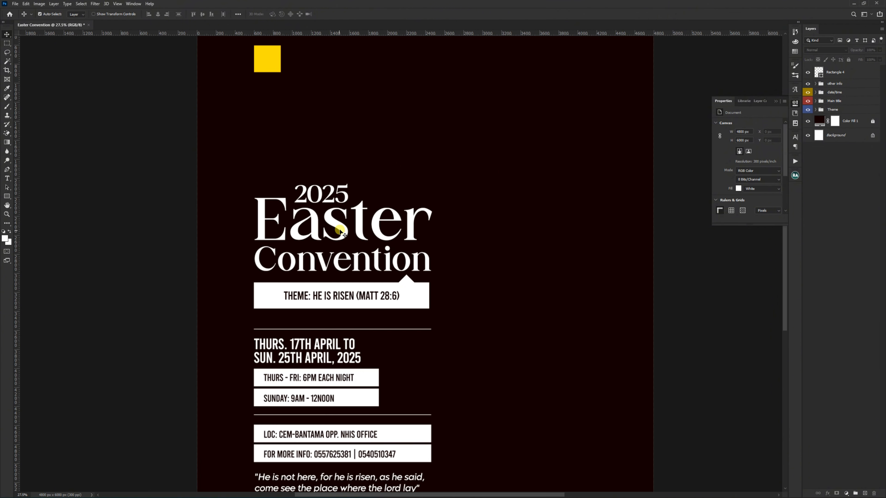
click(341, 233)
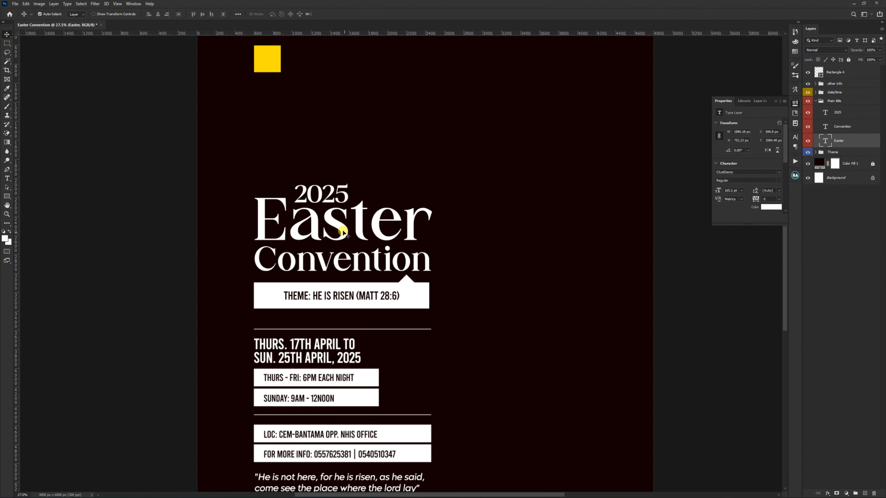
shift+click(337, 261)
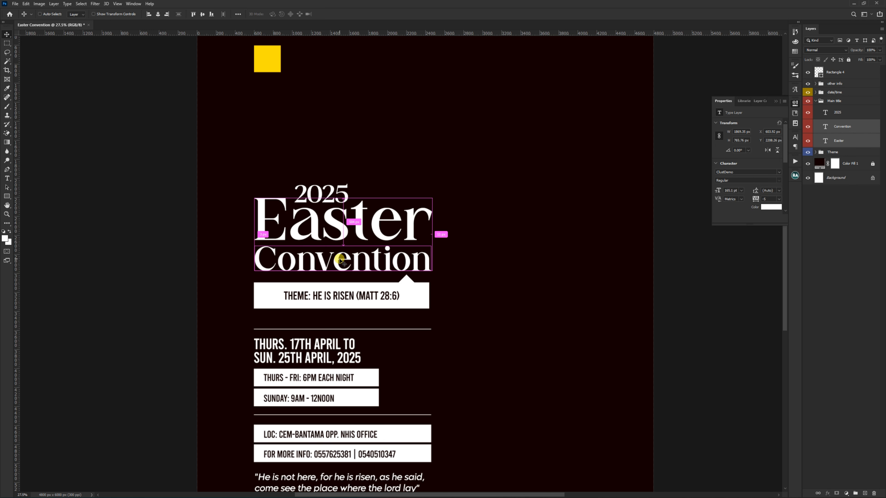
key(ctrl+g)
click(862, 123)
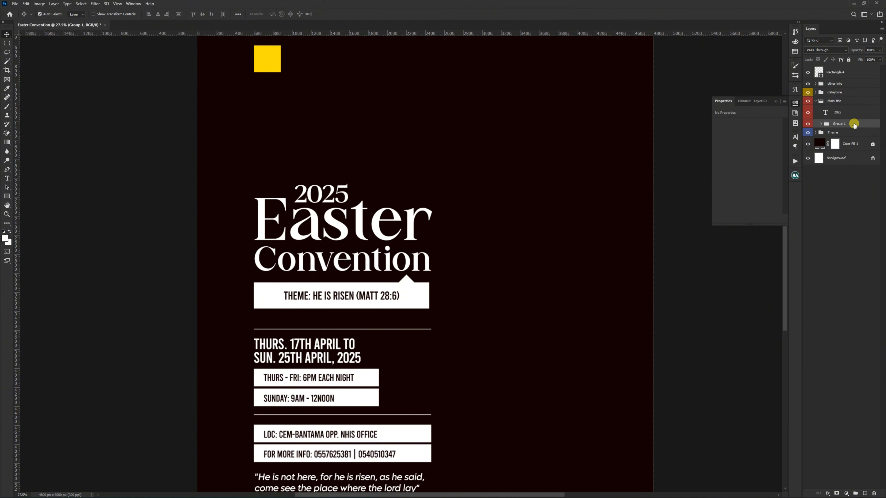
Step: Add a Gradient Overlay to the "Easter Convention" group, reset it to its defaults and set its angle to 0°
drag(488, 178, 505, 199)
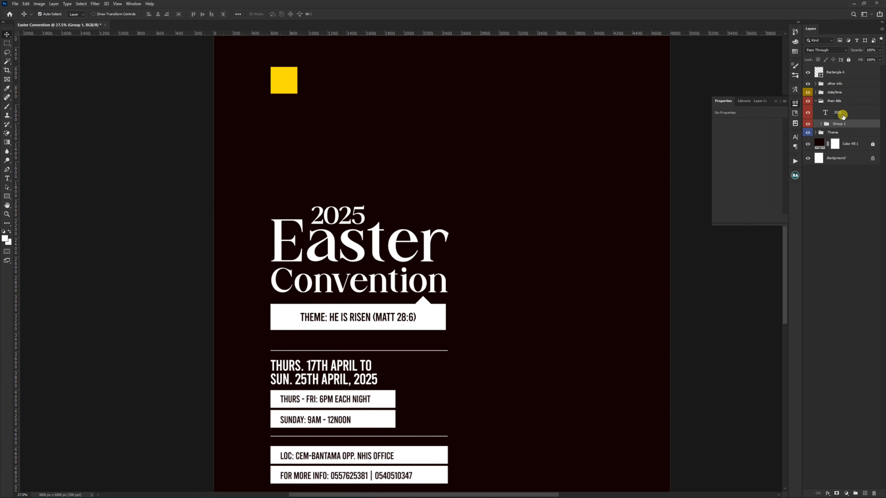
double_click(856, 125)
drag(632, 114, 586, 117)
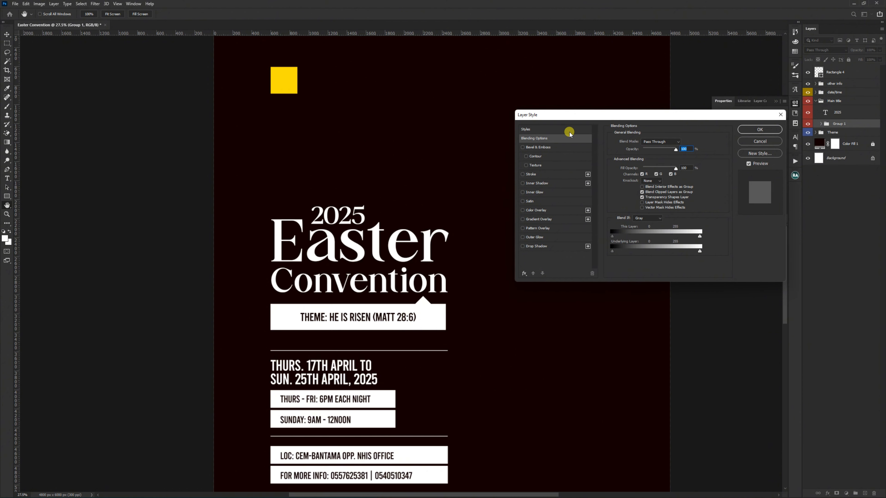
click(532, 219)
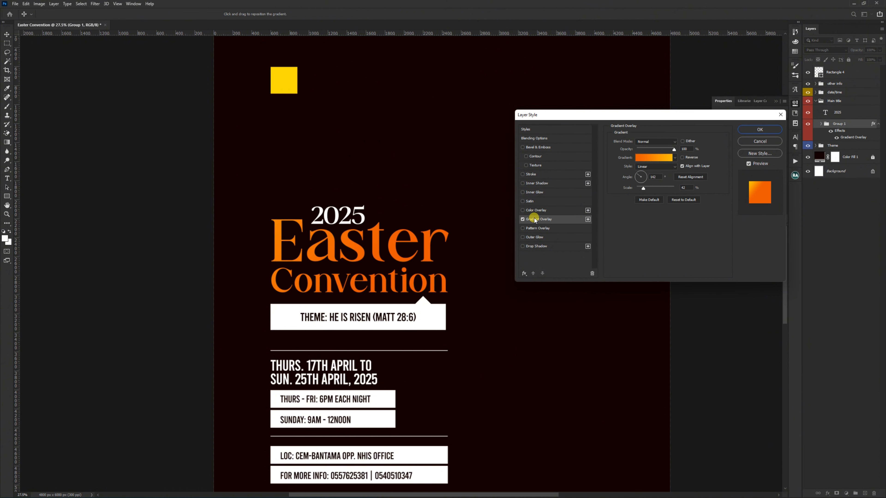
click(691, 200)
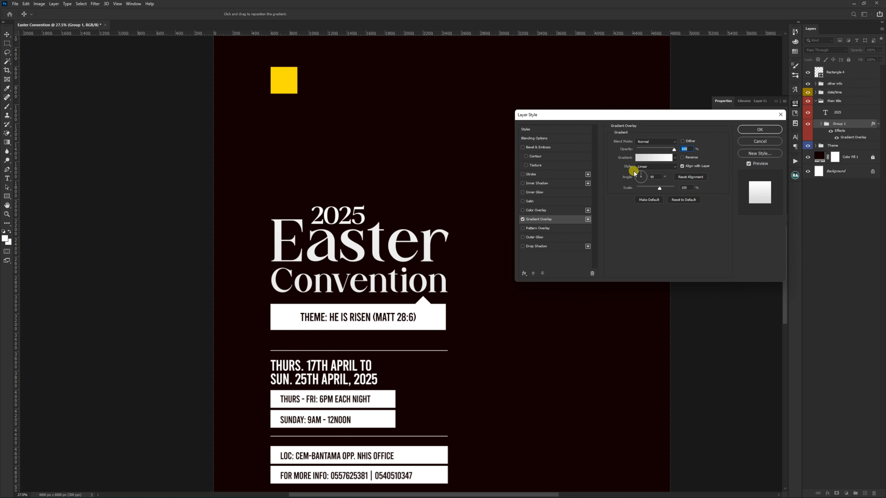
click(655, 177)
text(0)
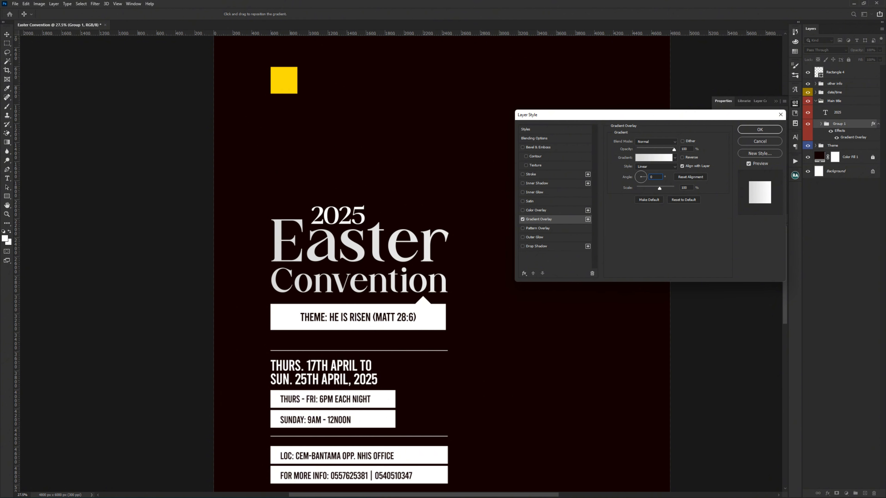
Step: Set the gradient's start color to white and its end color to the yellow sampled from the small square
click(648, 158)
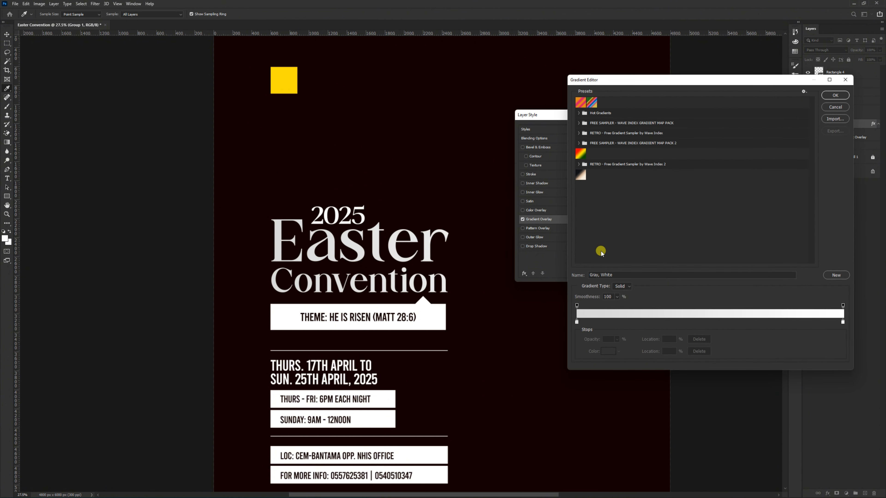
click(578, 322)
drag(275, 114, 288, 307)
click(842, 322)
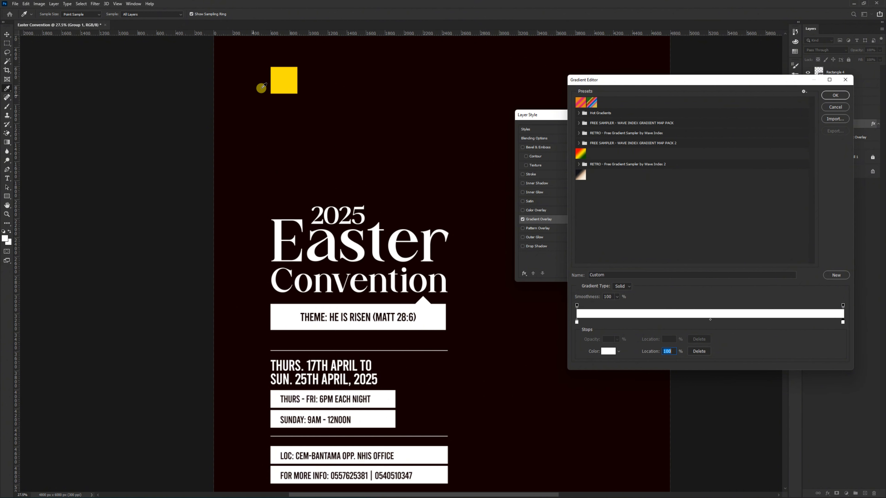
click(286, 78)
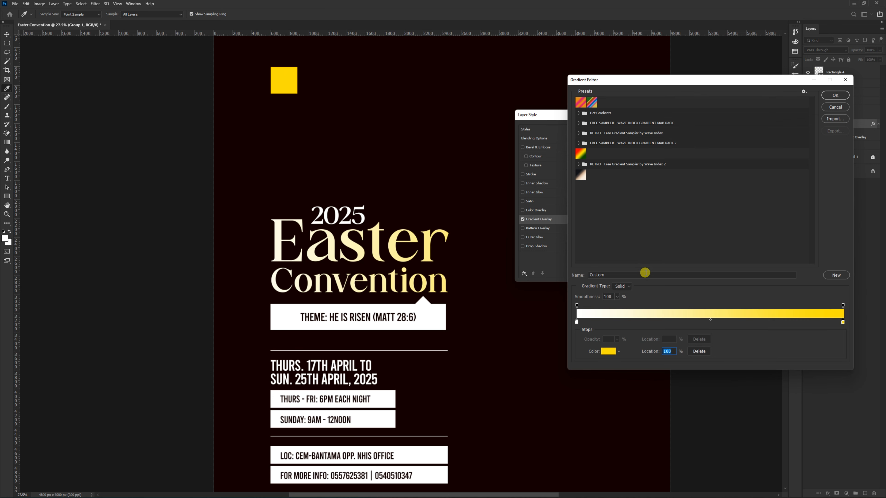
Step: Move the gradient's white stop to 38% and yellow stop to 58%, and shift the overlay leftward across the title
drag(842, 322, 772, 325)
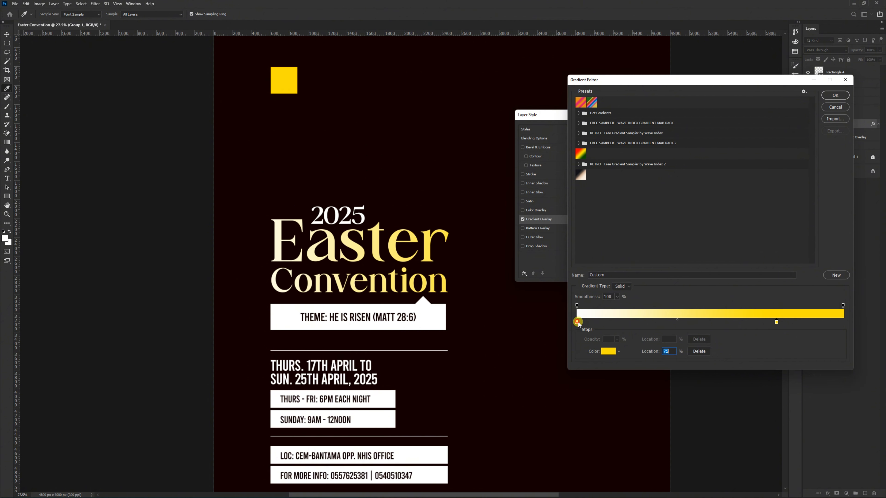
drag(577, 322, 680, 324)
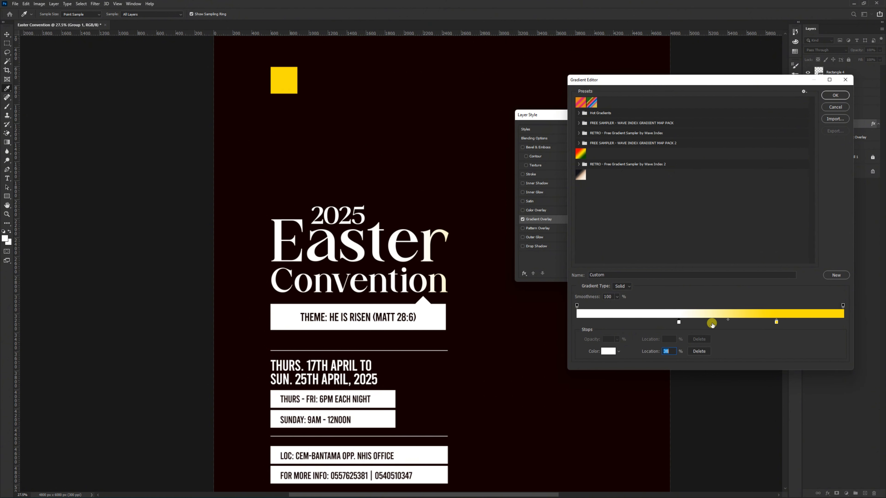
drag(777, 322, 732, 322)
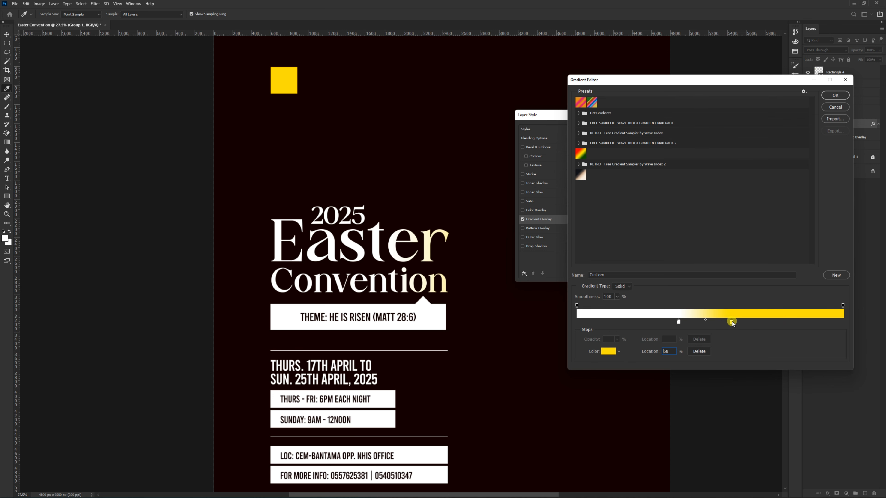
click(835, 95)
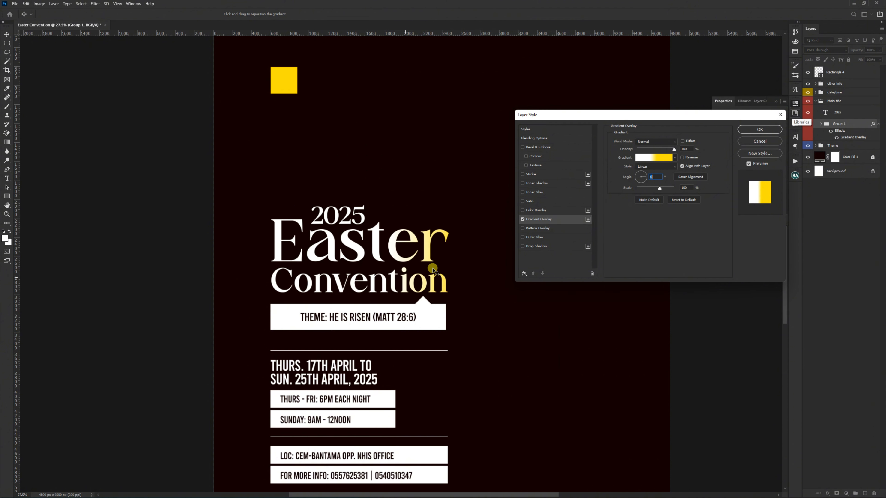
drag(443, 266, 371, 267)
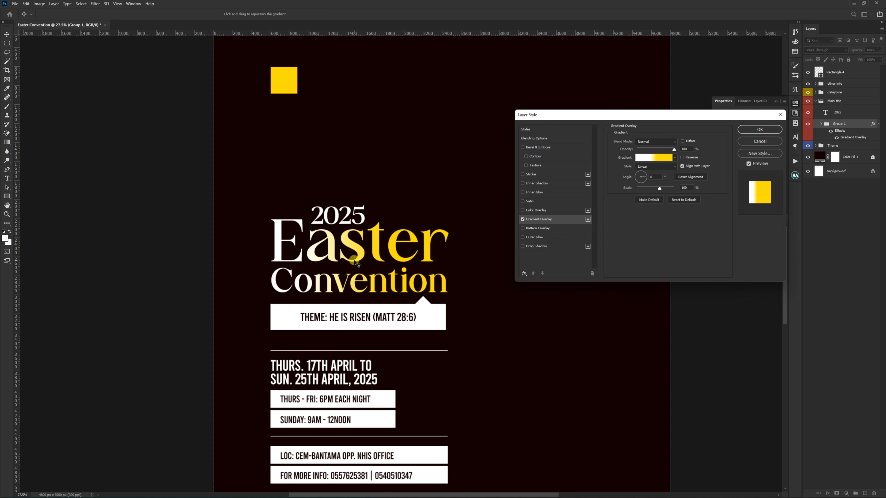
click(749, 131)
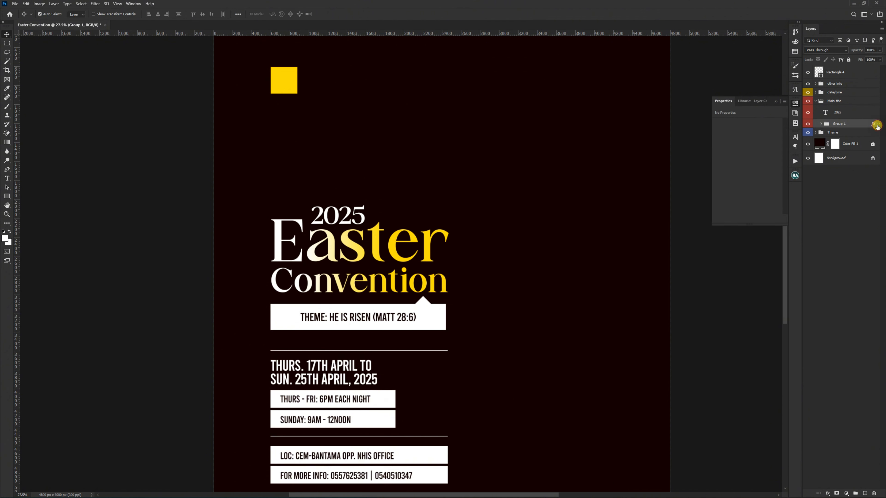
Step: Scale the "2025" text down to about 500 px wide, keeping it above the "as" of "Easter"
scroll(366, 223, down, 4)
scroll(338, 265, up, 3)
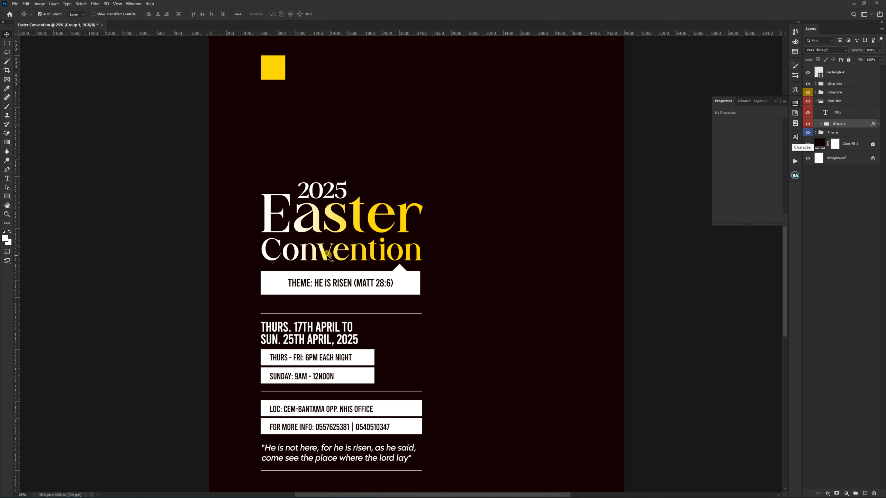
scroll(327, 193, up, 3)
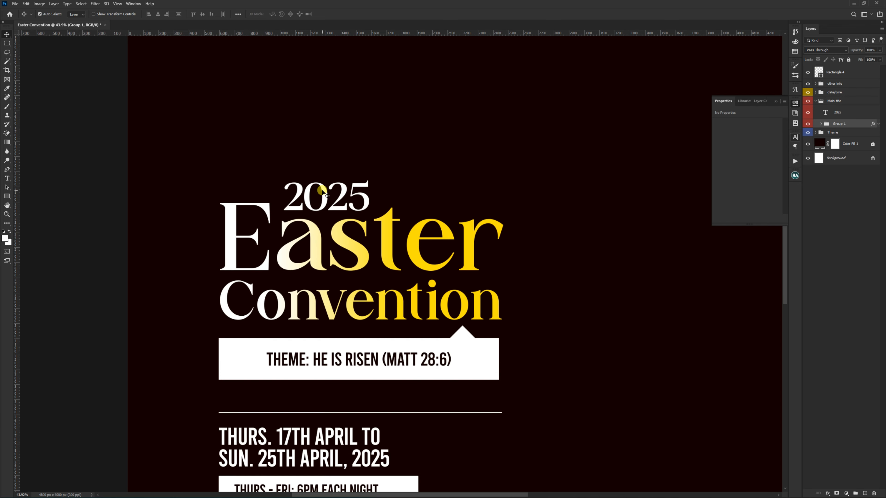
click(321, 191)
key(ctrl+t)
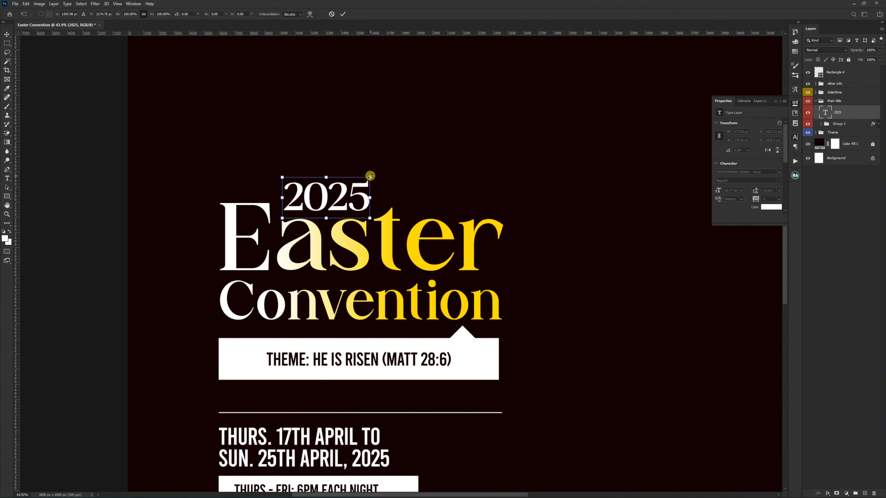
drag(370, 177, 336, 191)
key(Return)
Step: Change the fill of the banner behind the theme text to the small square's yellow, #ffde00
scroll(320, 162, down, 1)
scroll(319, 162, down, 3)
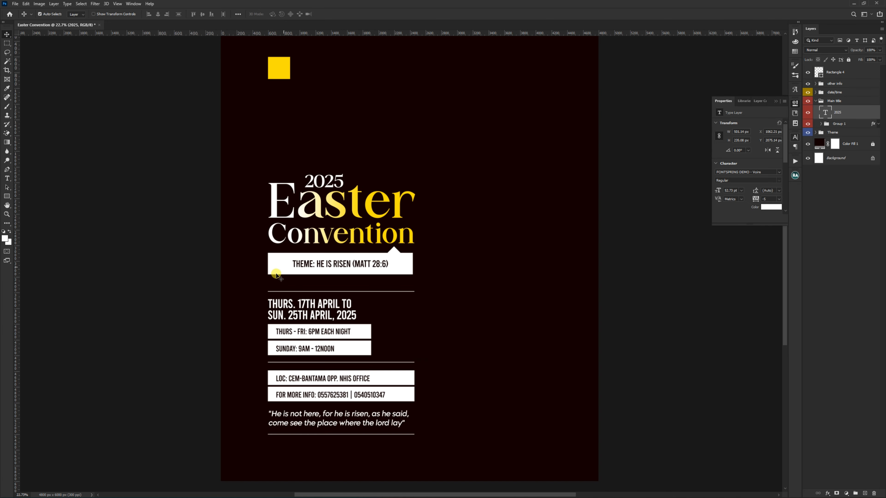
click(278, 263)
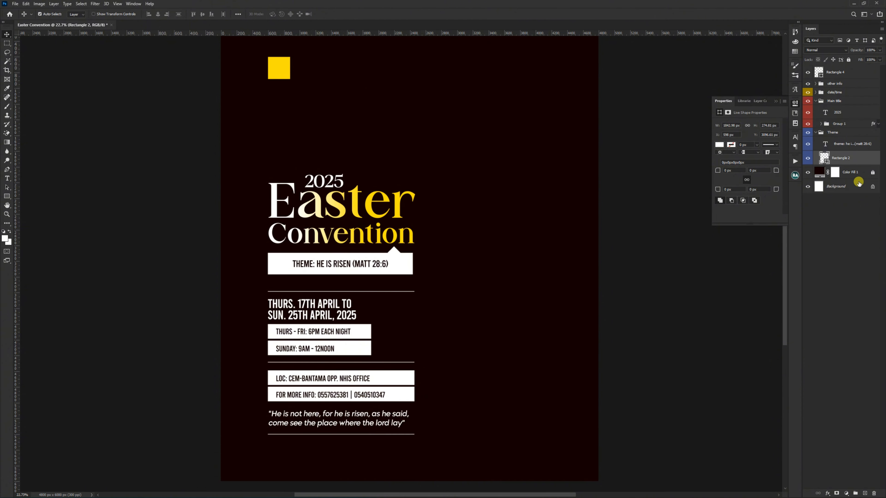
double_click(823, 158)
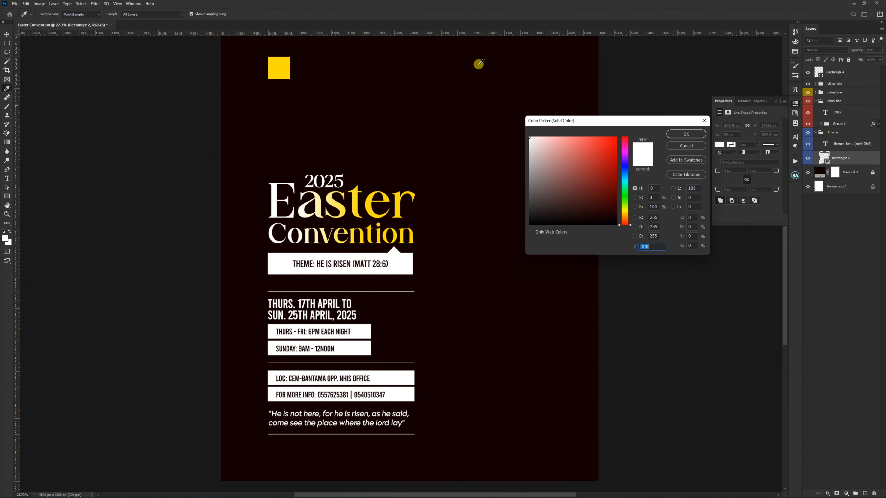
click(284, 64)
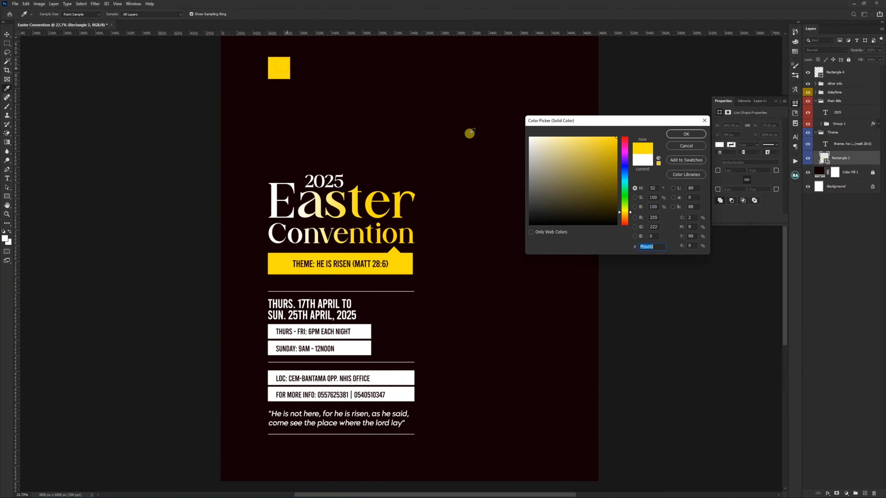
click(687, 134)
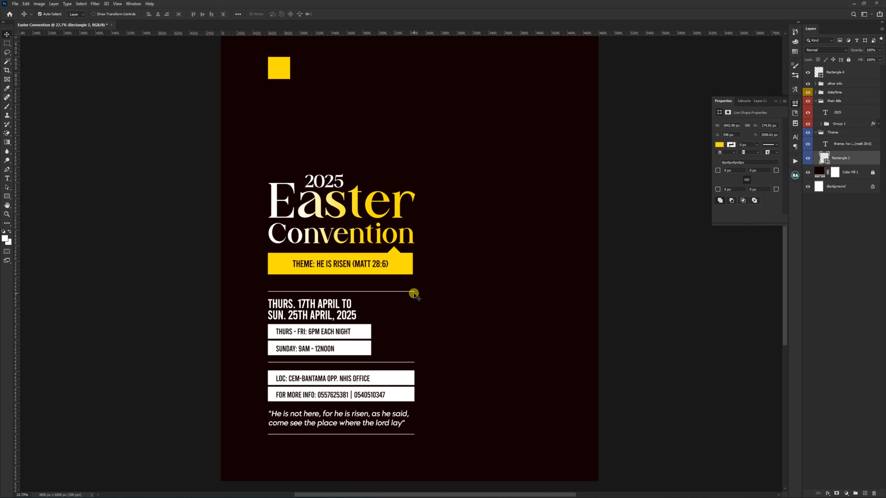
Step: Color the word "THURS." in the date text yellow, #ffde00
scroll(267, 314, up, 2)
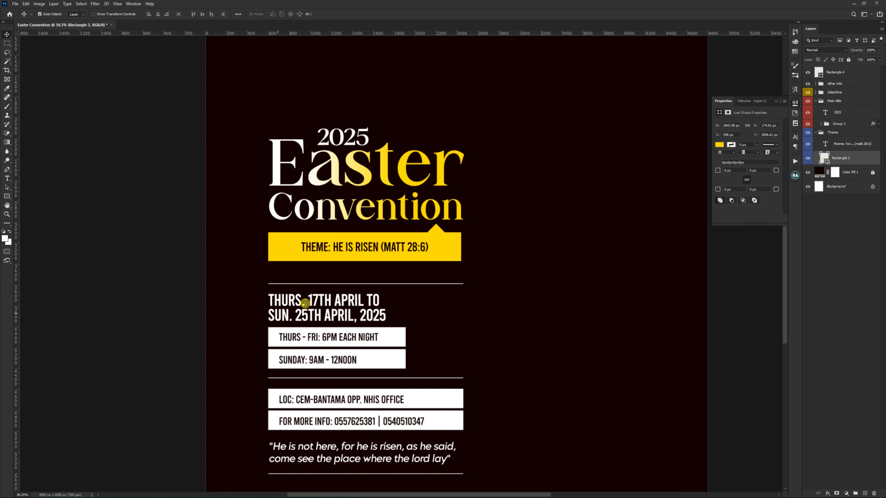
key(t)
drag(302, 303, 267, 301)
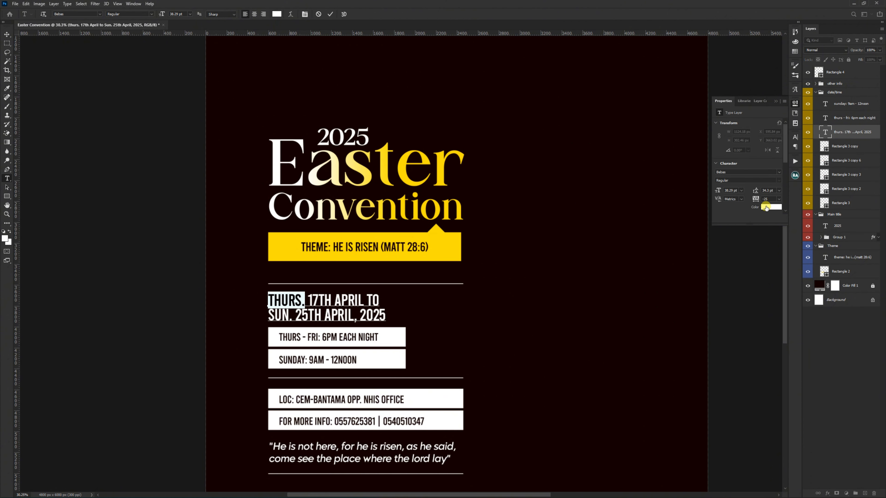
click(770, 207)
text(ffde00)
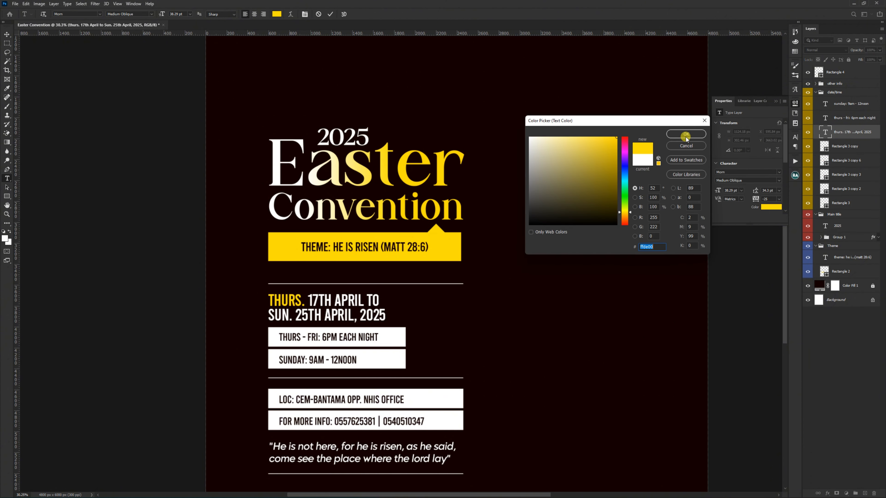
click(685, 134)
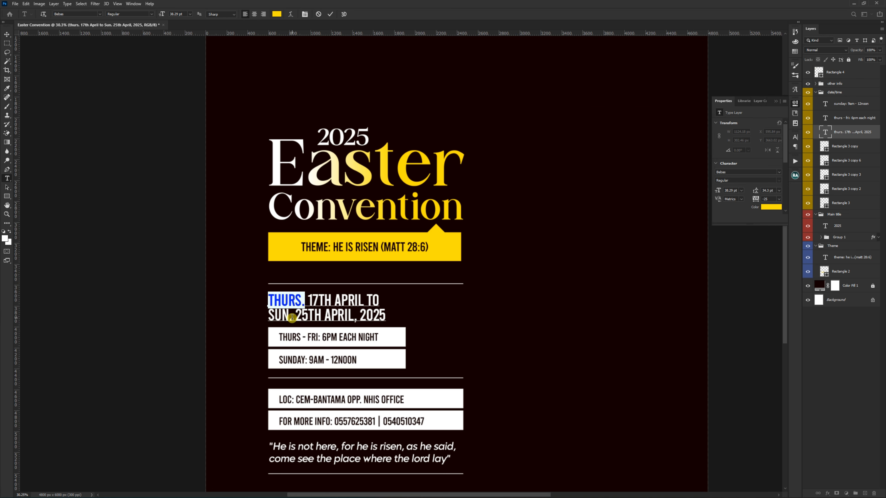
Step: Color the word "SUN." in the date text yellow, #ffde00, and commit the text edit
drag(292, 317, 258, 319)
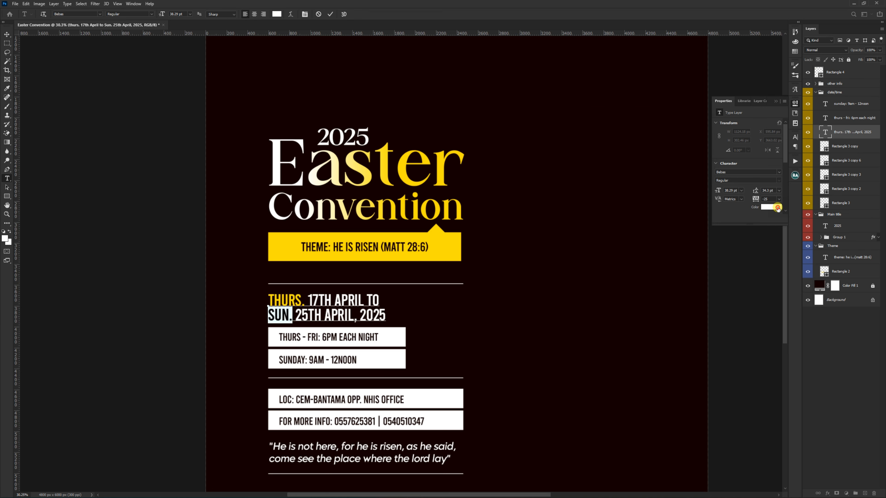
click(778, 209)
text(ffde00)
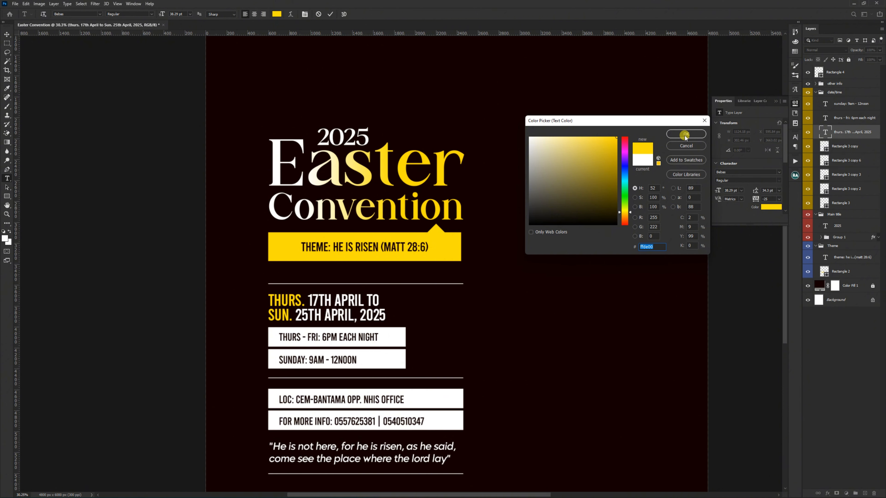
click(685, 135)
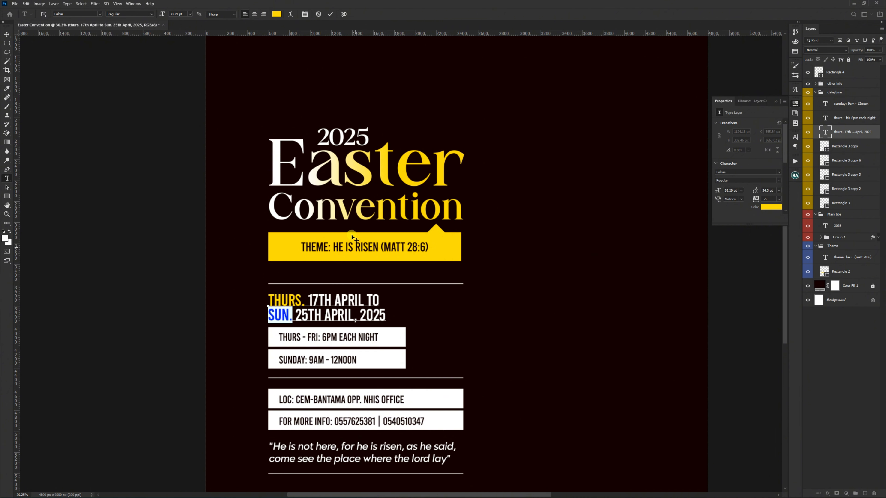
key(ctrl+Return)
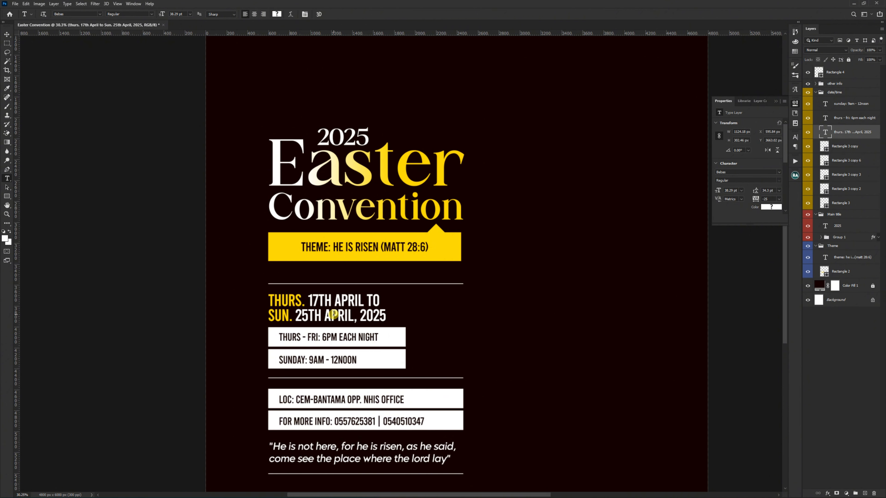
Step: Fill the two bars behind the location and contact information with the recently used yellow
click(473, 345)
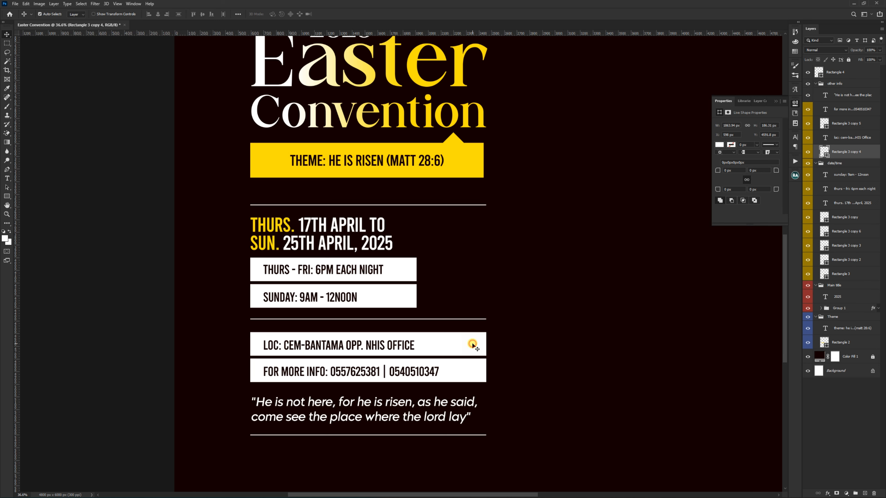
shift+click(474, 371)
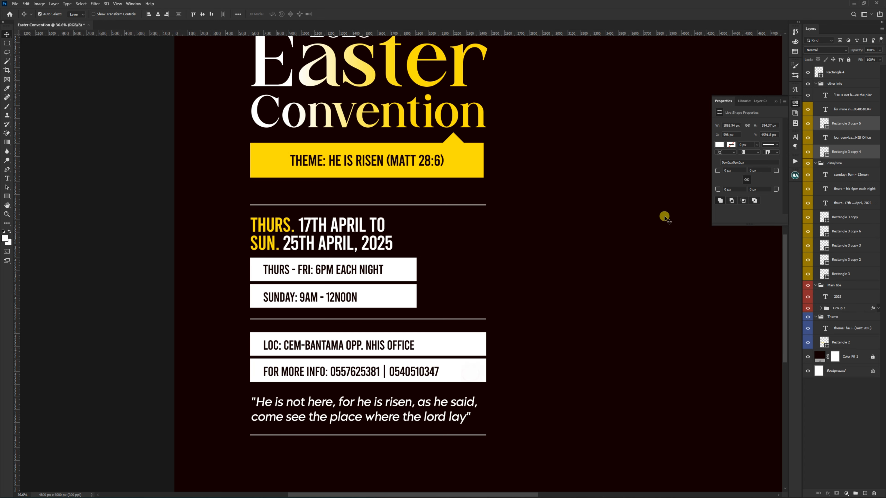
click(719, 145)
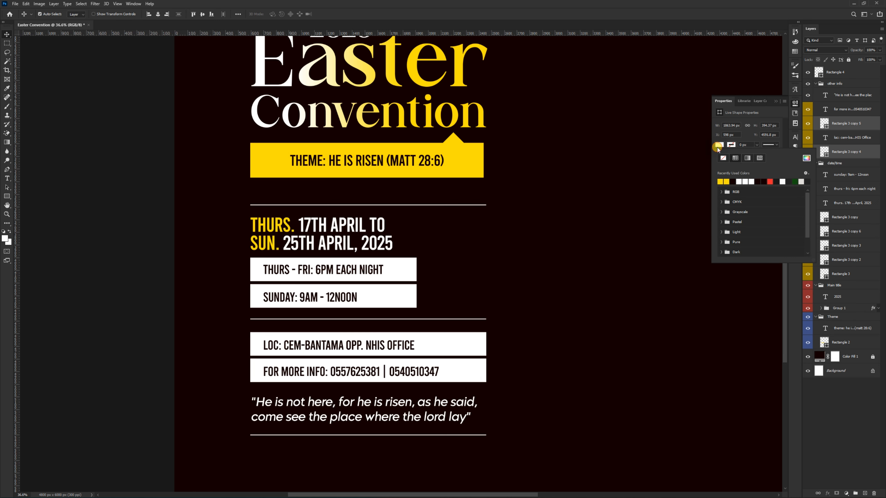
click(723, 181)
click(138, 335)
Step: Collapse the other info, date/time, Main title and Theme layer groups
scroll(365, 293, down, 3)
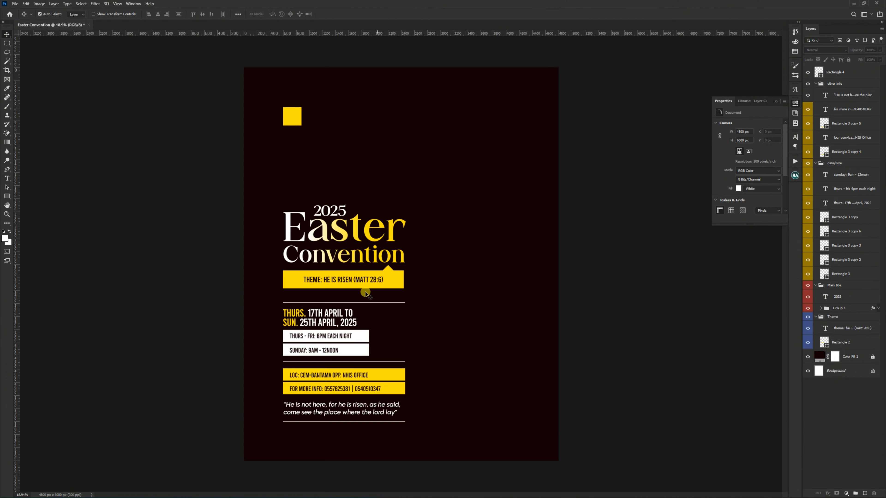
scroll(366, 294, down, 1)
click(816, 83)
click(816, 92)
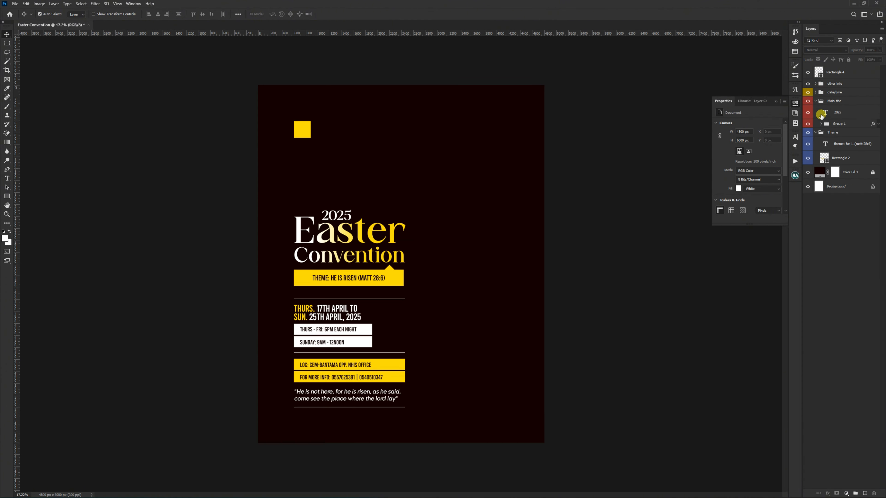
click(816, 100)
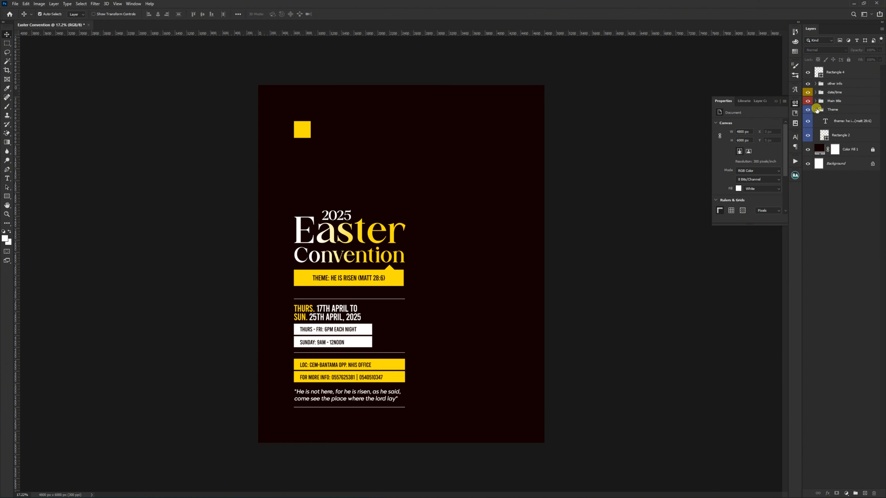
click(816, 109)
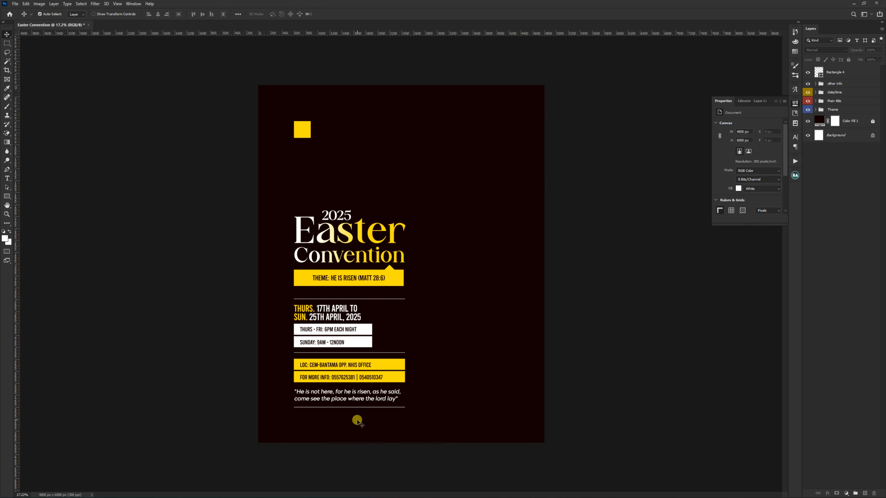
Step: Show the guides and move the small yellow square up so it sits just above the upper margin guide
scroll(356, 420, up, 1)
scroll(356, 420, up, 1)
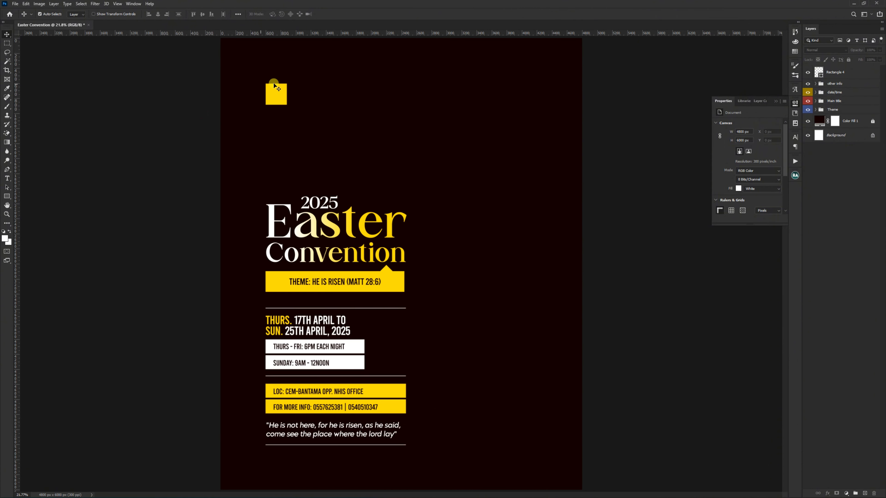
click(278, 92)
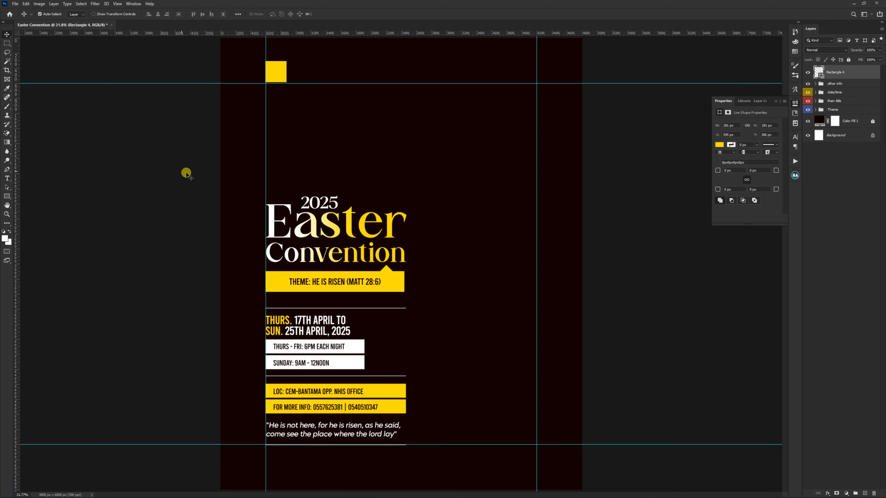
click(186, 173)
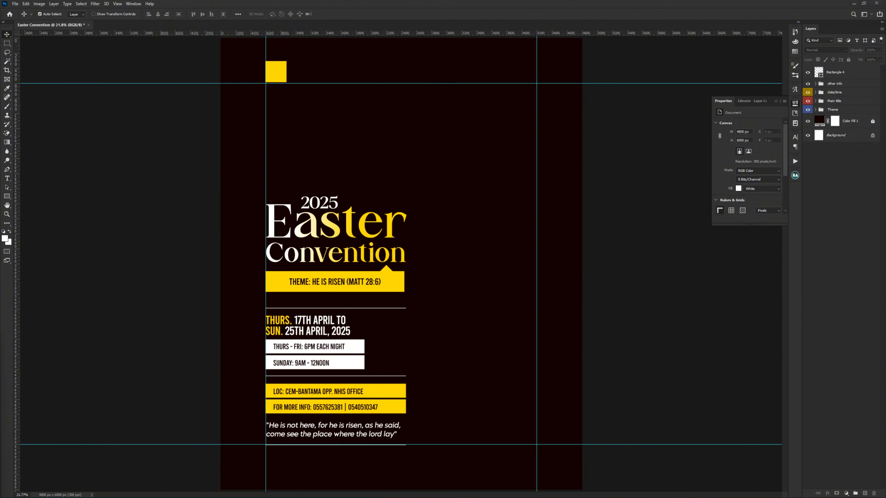
scroll(312, 96, up, 4)
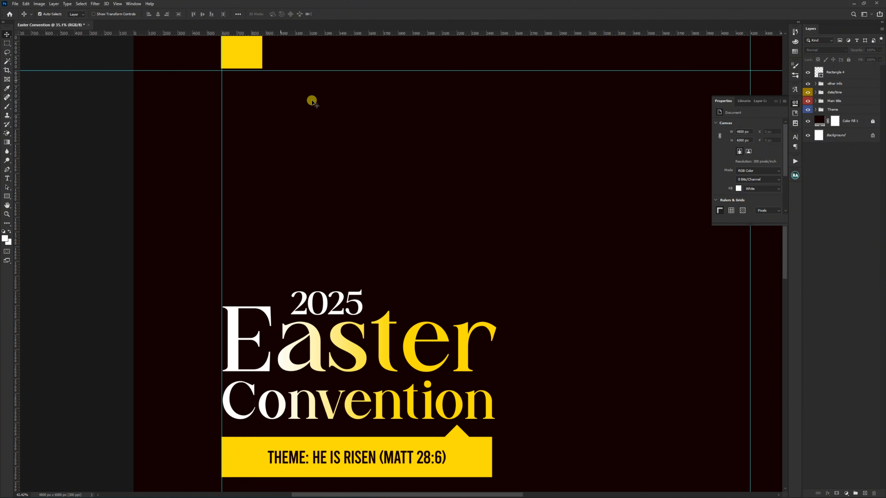
Step: Add the two-line text "CHRIST EXHIBITION MINISTRY" / "(KUMASI CHAPTER)" between the yellow square and the Easter title
scroll(312, 102, up, 1)
drag(290, 123, 310, 211)
key(t)
click(273, 240)
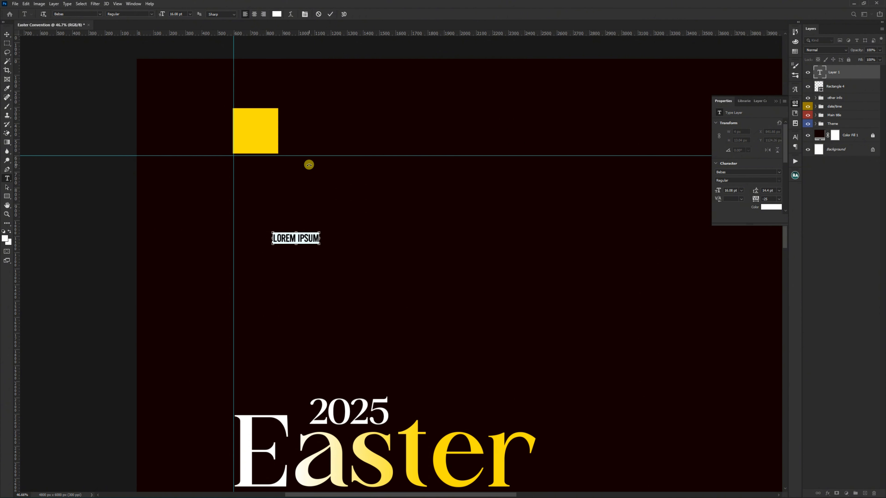
text(CHRIST EXHIBITION MINISTRY (KUMASI CHAPTER))
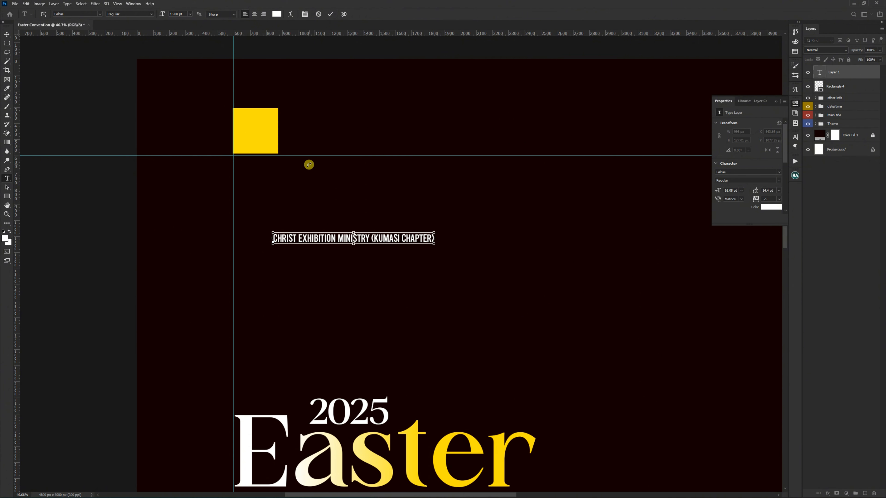
click(372, 243)
key(BackSpace)
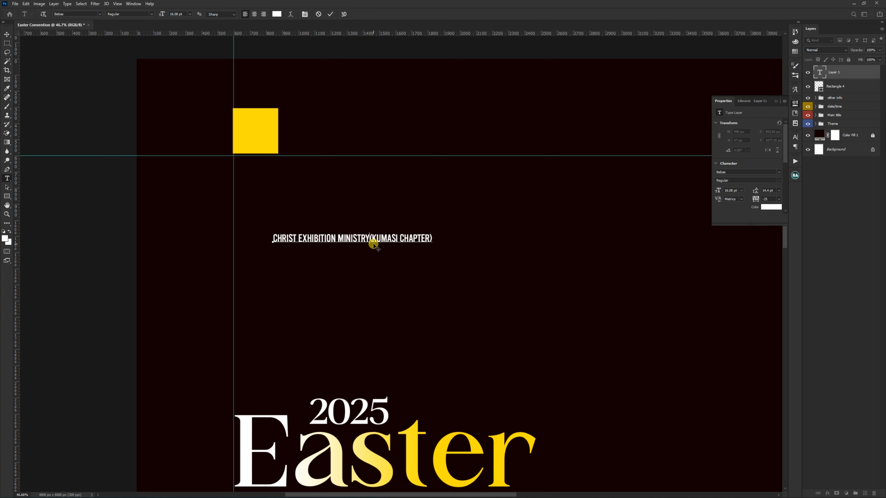
key(Return)
key(ctrl+Return)
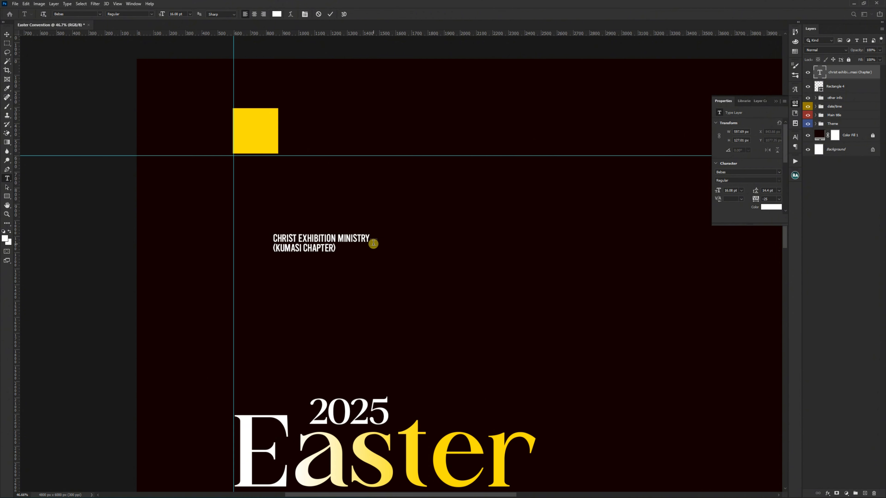
Step: Set the ministry name text in the Morn font and turn on All Caps
key(v)
click(737, 171)
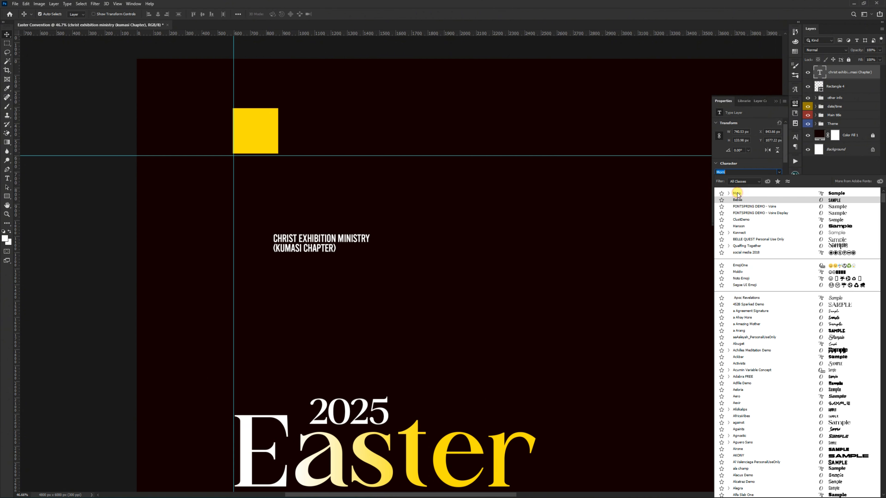
click(737, 194)
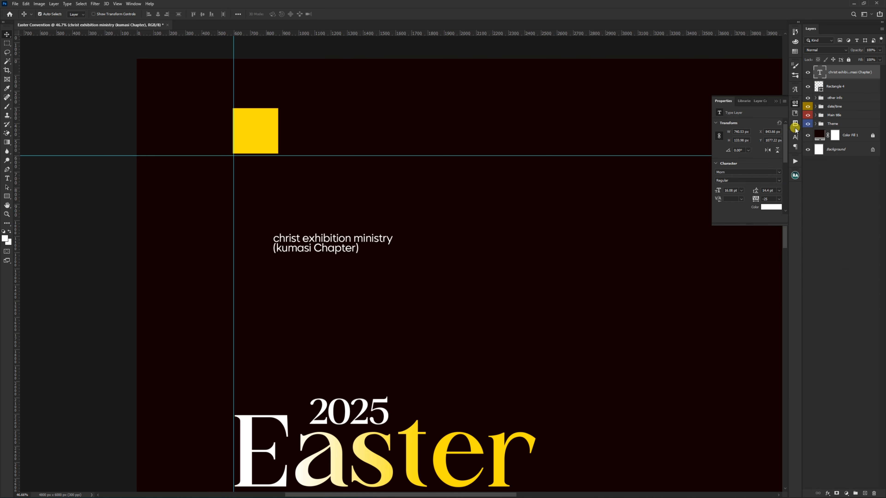
click(796, 138)
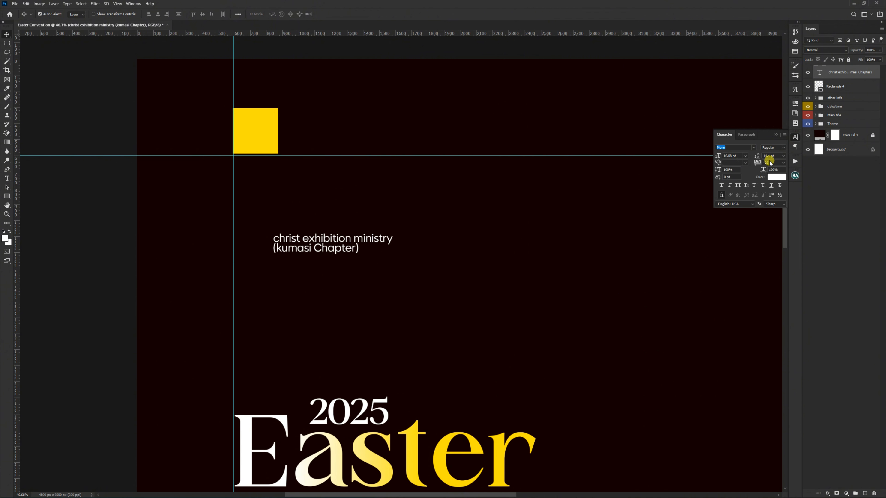
click(755, 172)
click(738, 185)
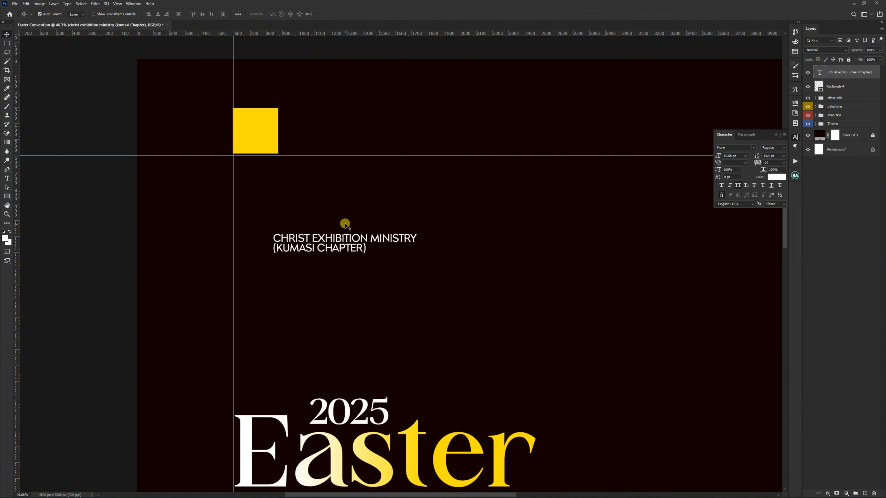
Step: Set the line "CHRIST EXHIBITION MINISTRY" to the Black style and move the text block right, leaving room beside the vertical guide
key(t)
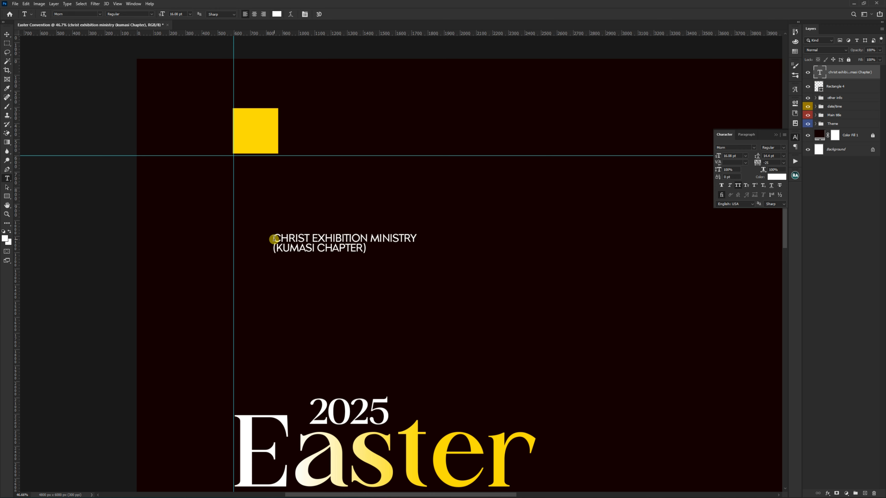
drag(274, 238, 449, 239)
click(784, 147)
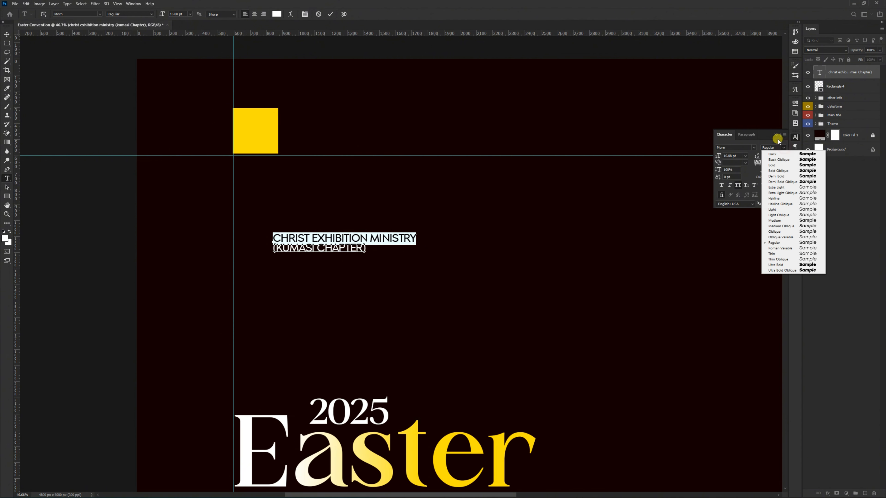
click(803, 155)
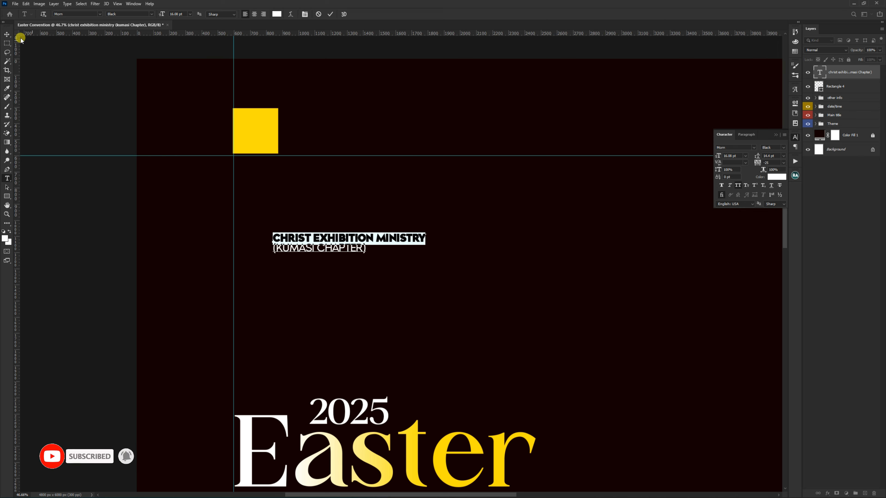
key(ctrl+Return)
drag(343, 239, 411, 241)
Step: Draw a circle about 467 px wide between the vertical guide and the ministry name, and fill it black
click(7, 197)
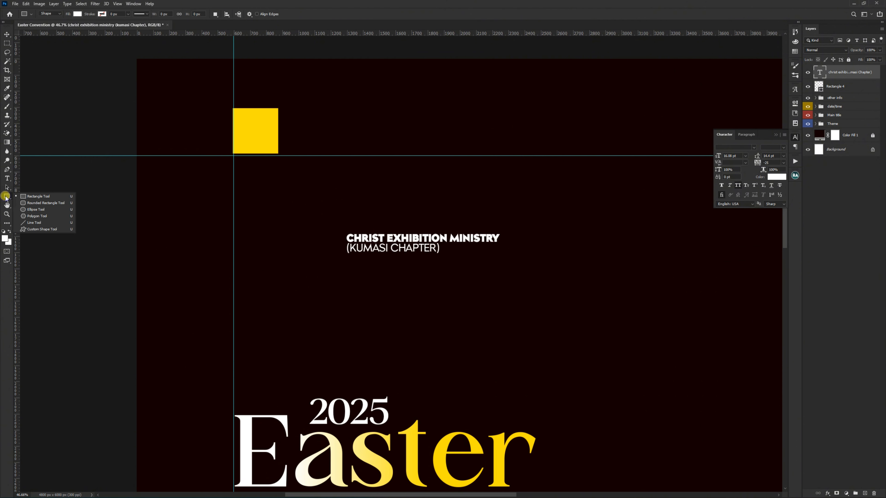
click(30, 213)
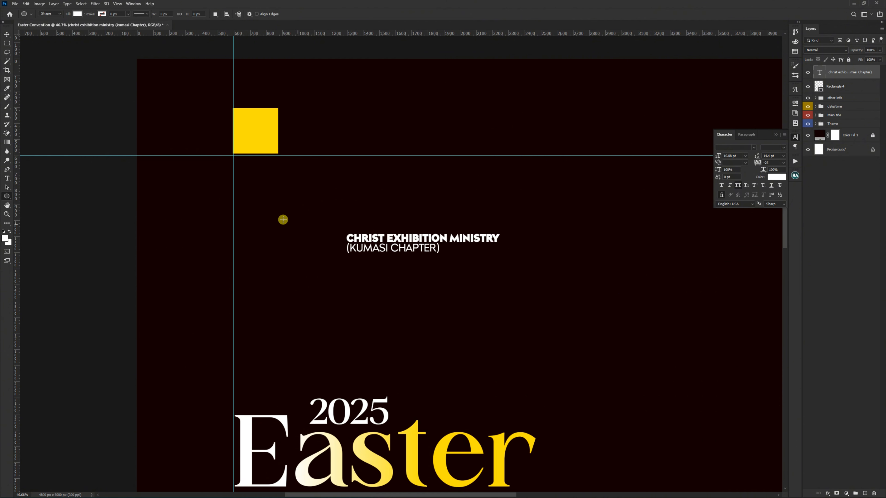
drag(259, 210, 310, 379)
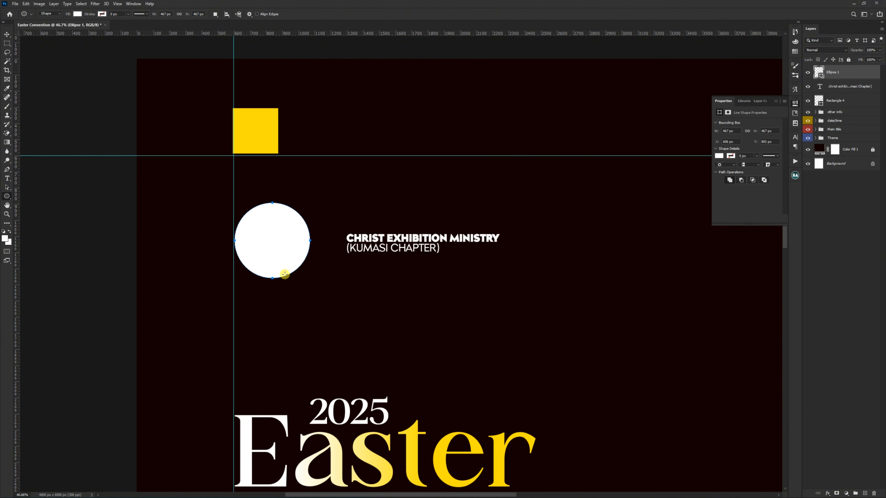
key(v)
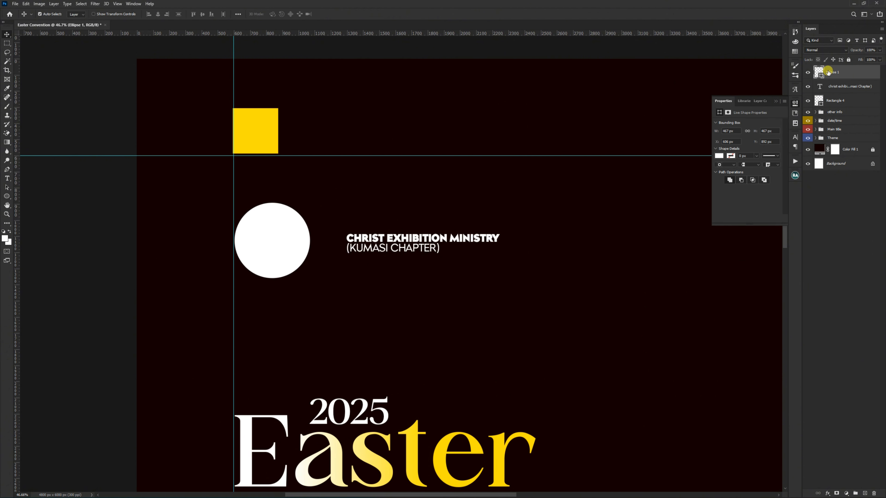
double_click(816, 77)
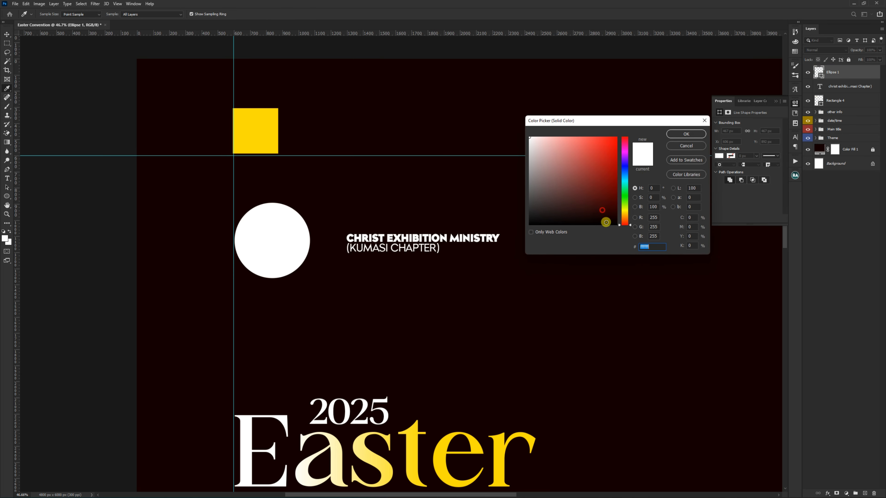
drag(607, 222, 609, 233)
click(672, 133)
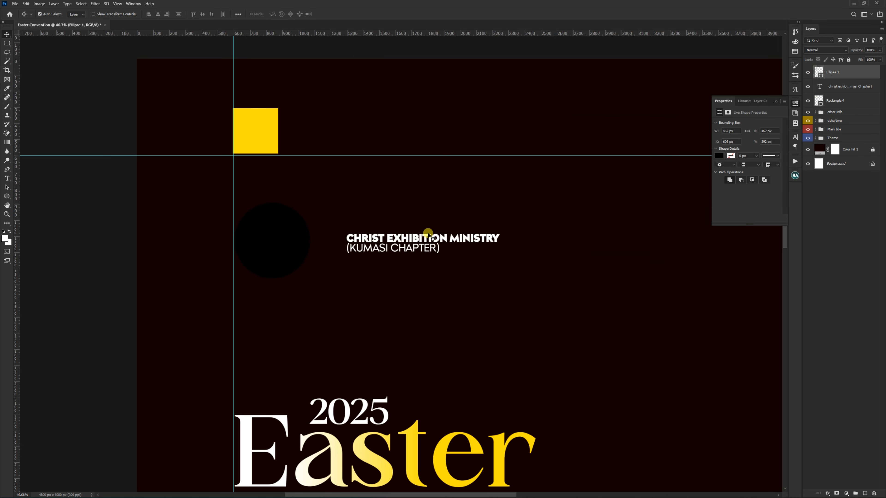
Step: Move the ministry name closer to the circle, duplicate it below and replace the copy's text with "PRESENTS"
drag(405, 239, 355, 307)
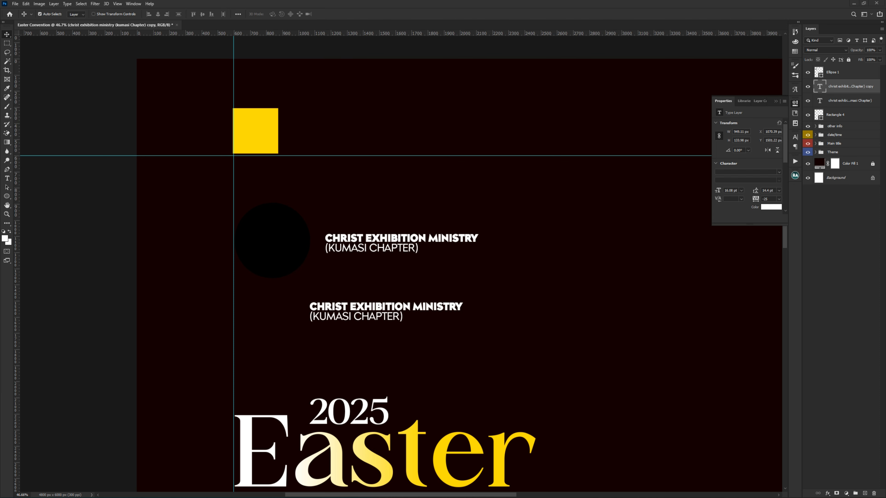
double_click(390, 307)
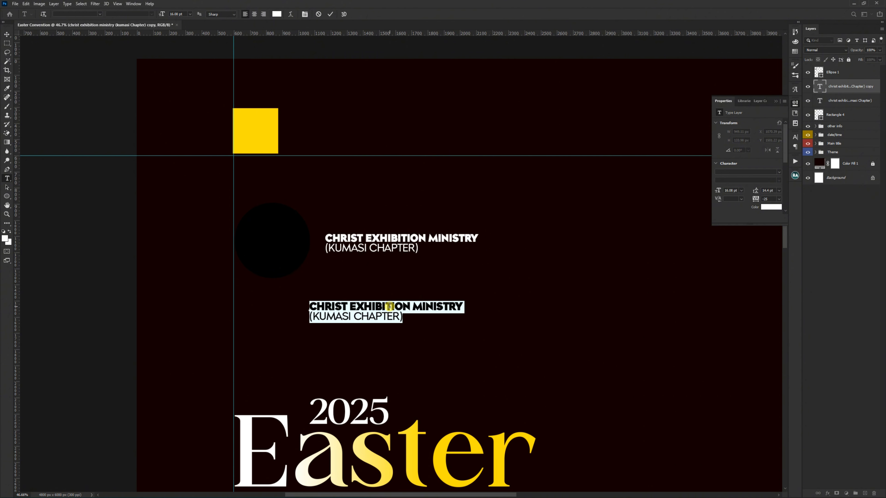
text(PRESENTS)
key(Return)
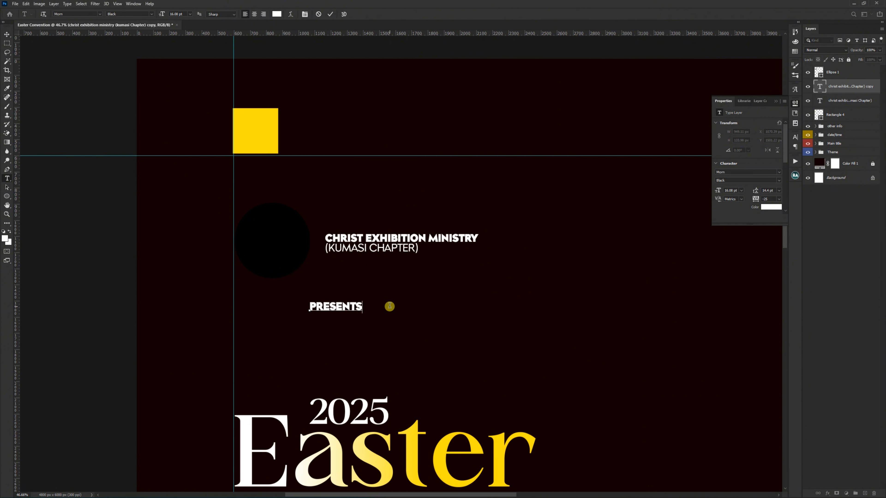
key(ctrl+Return)
key(v)
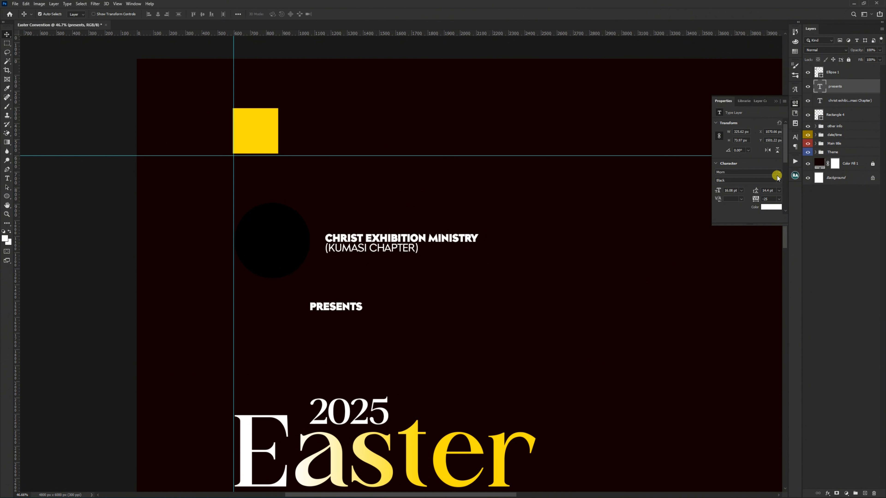
Step: Format the "PRESENTS" text with the Light style, 2640 tracking and a 10 pt size
click(779, 179)
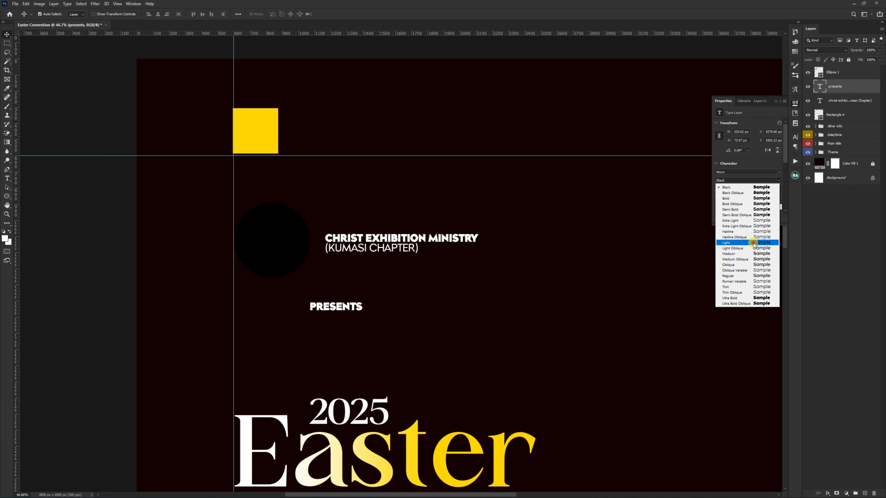
click(733, 242)
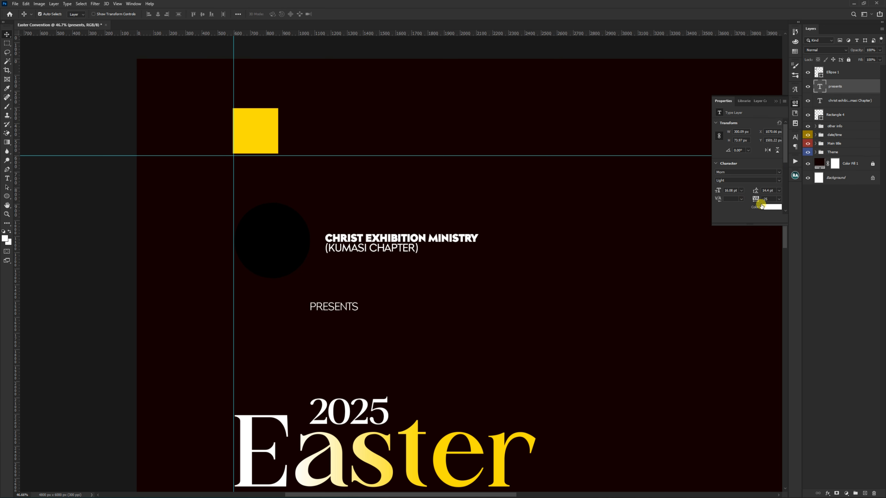
mouse_move(755, 200)
mouse_down()
mouse_move(795, 201)
mouse_move(758, 201)
mouse_up()
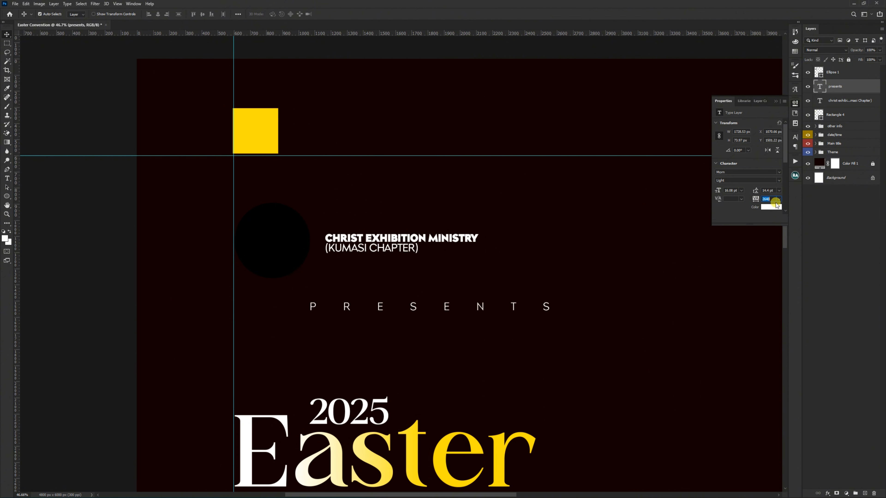
click(742, 190)
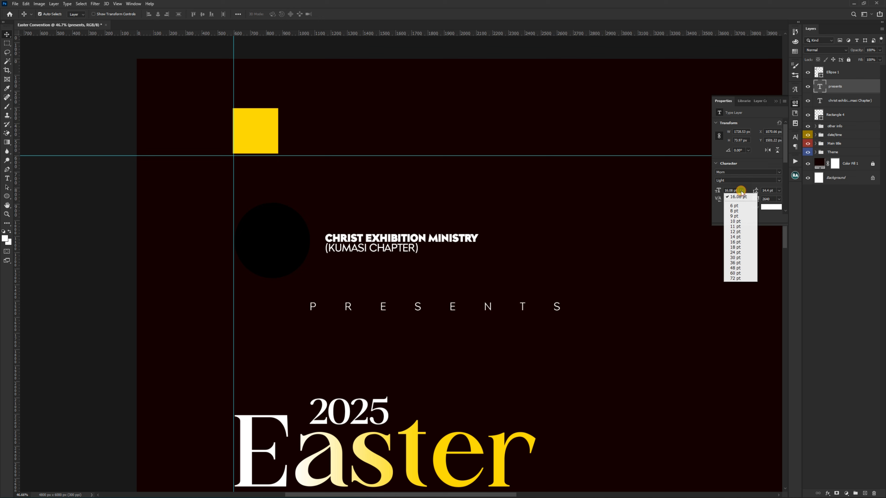
click(737, 222)
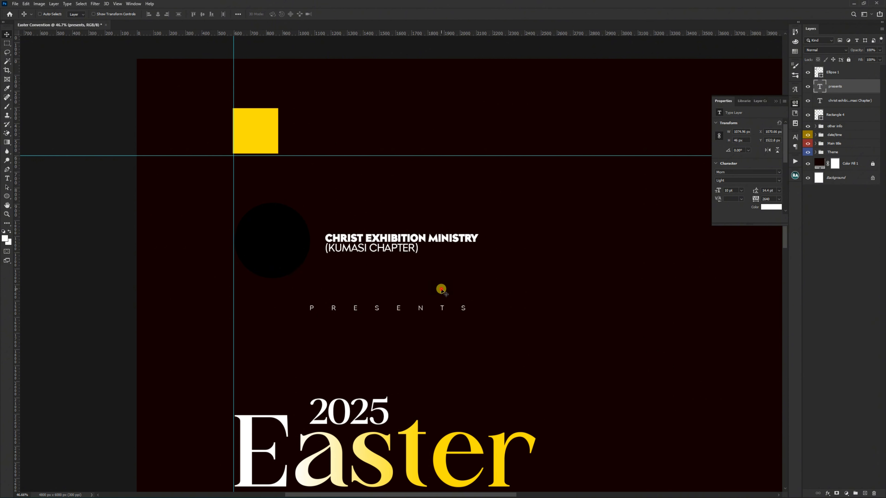
Step: Move the "PRESENTS" text down to just above "2025" and scale it down to about 877 px wide
drag(439, 289, 443, 358)
key(ctrl+t)
key(Return)
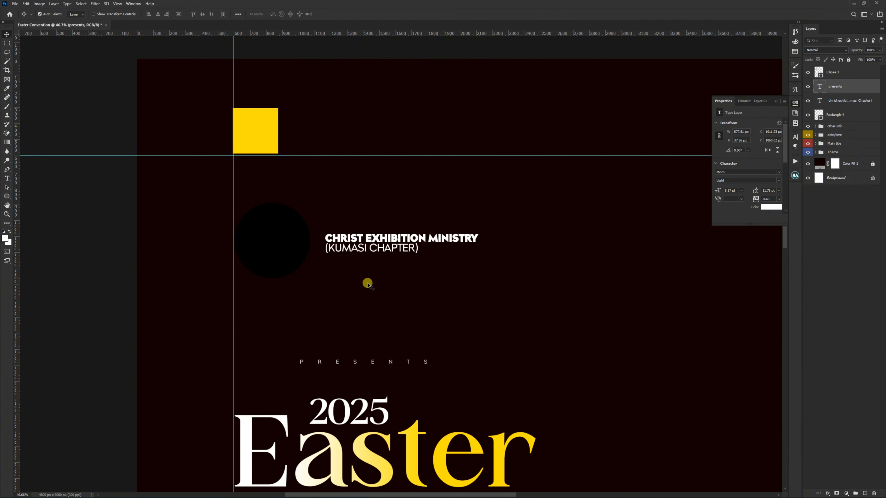
Step: Select the black circle and place the CEM ministry logo image above it
scroll(363, 248, down, 3)
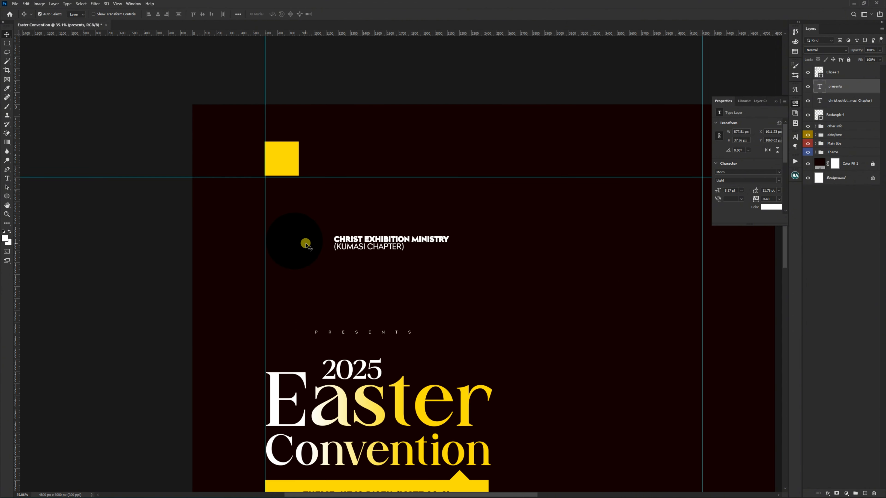
click(306, 244)
scroll(296, 243, up, 1)
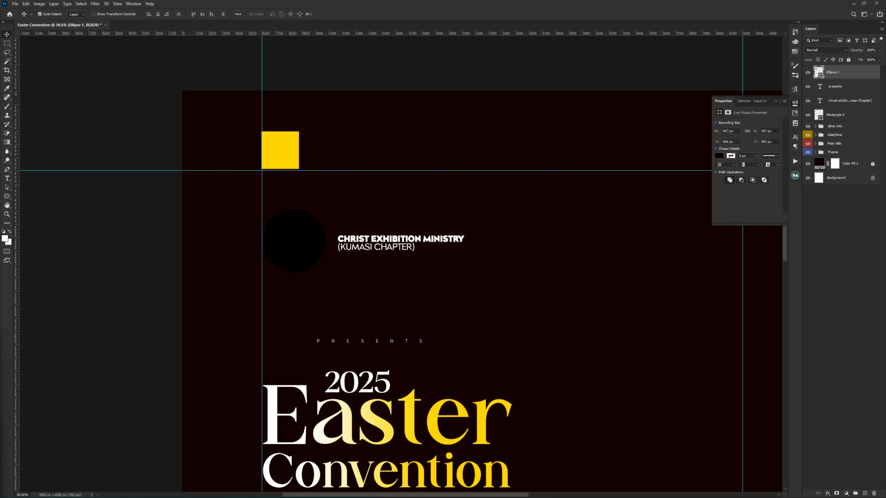
drag(43, 405, 217, 252)
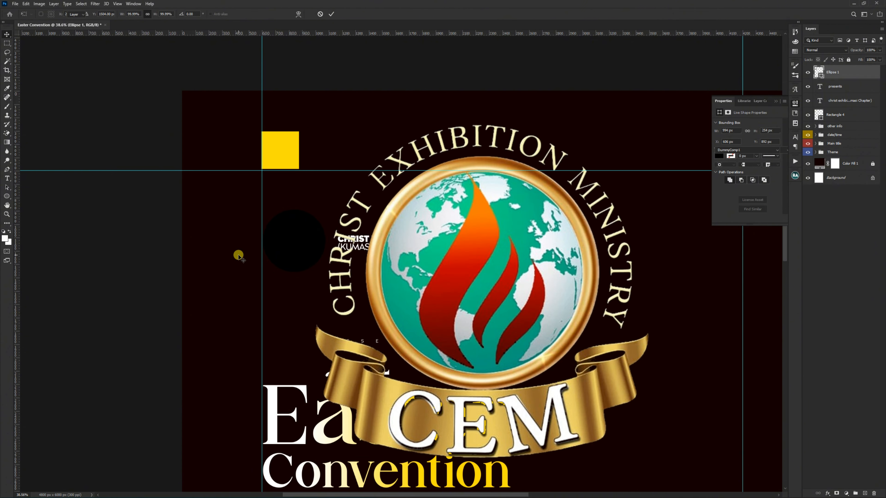
Step: Scale the CEM logo down to about 12% and center it on the black circle
key(ctrl+t)
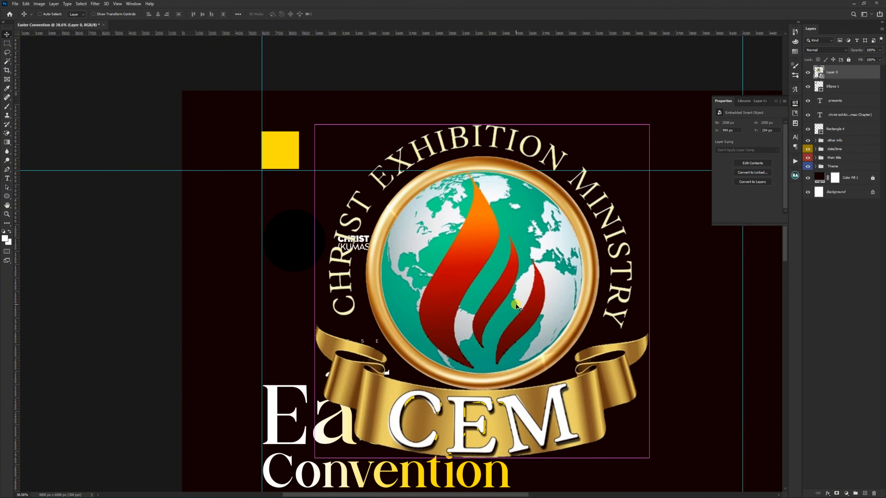
drag(649, 292, 358, 304)
scroll(272, 249, up, 3)
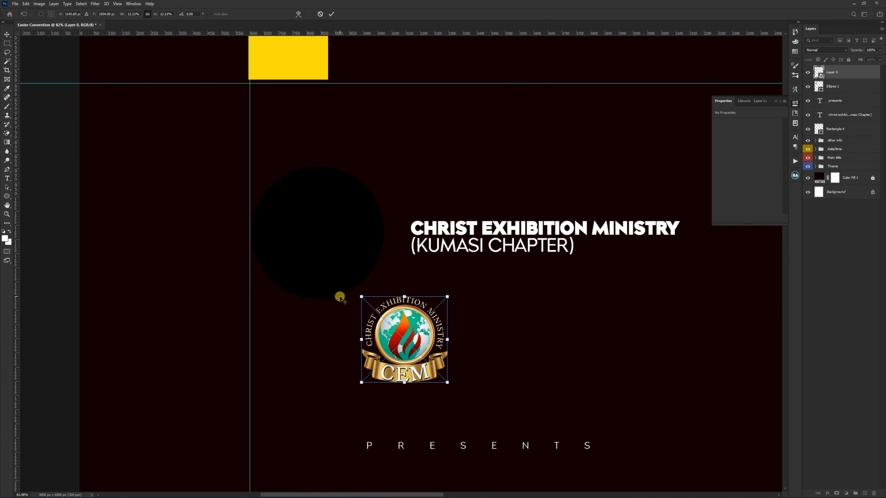
click(340, 297)
drag(396, 335, 309, 226)
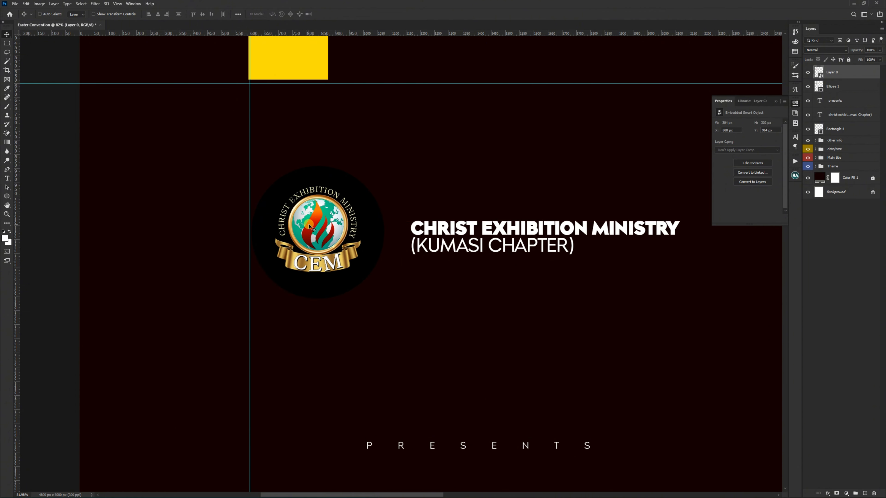
Step: Align the logo, the black circle and the ministry name by their vertical centers
ctrl+shift+click(374, 229)
ctrl+shift+click(432, 231)
click(202, 15)
scroll(427, 245, down, 5)
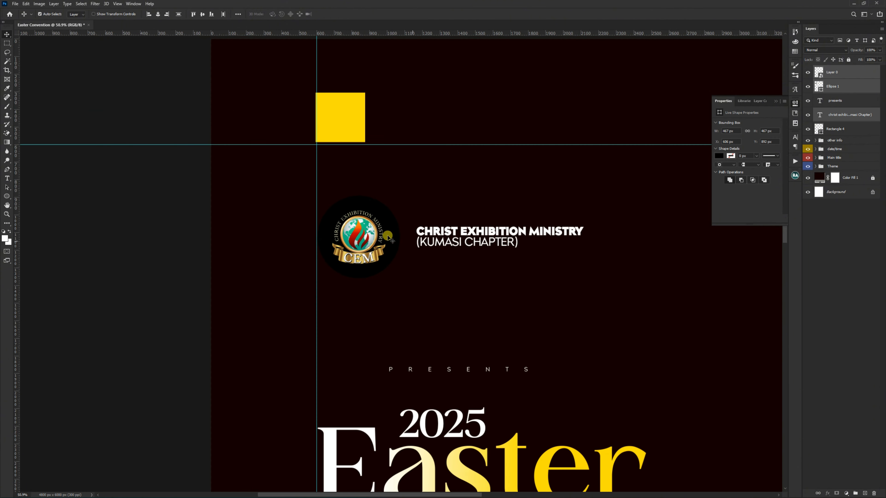
scroll(388, 237, down, 3)
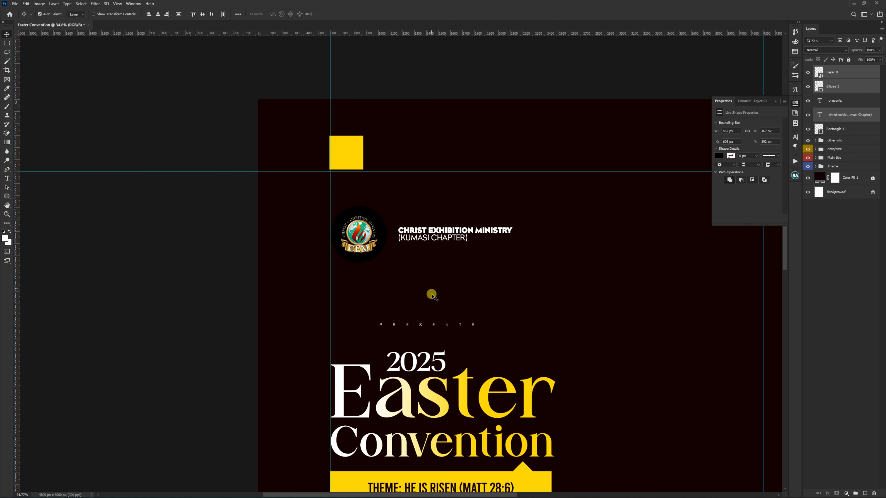
Step: Group the logo, black circle and ministry name as "Chuch Logo" and give the group the same colour label as the date/time group
key(ctrl+g)
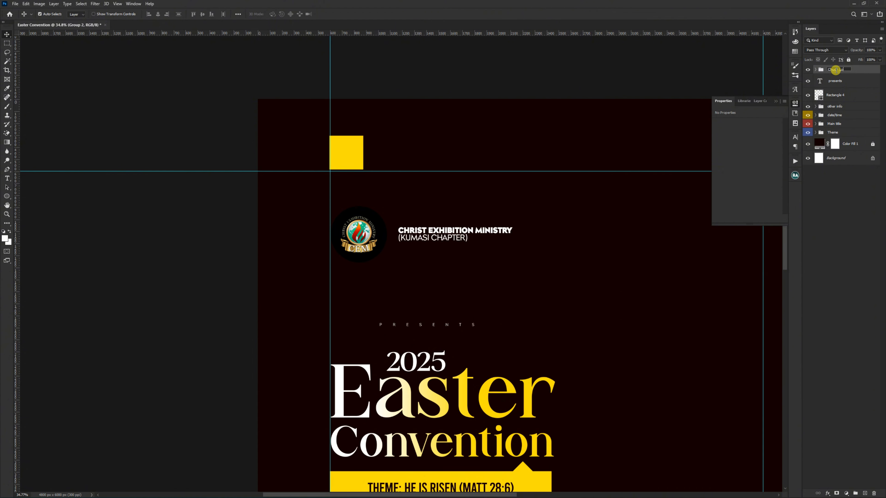
key(Return)
right_click(809, 69)
click(821, 106)
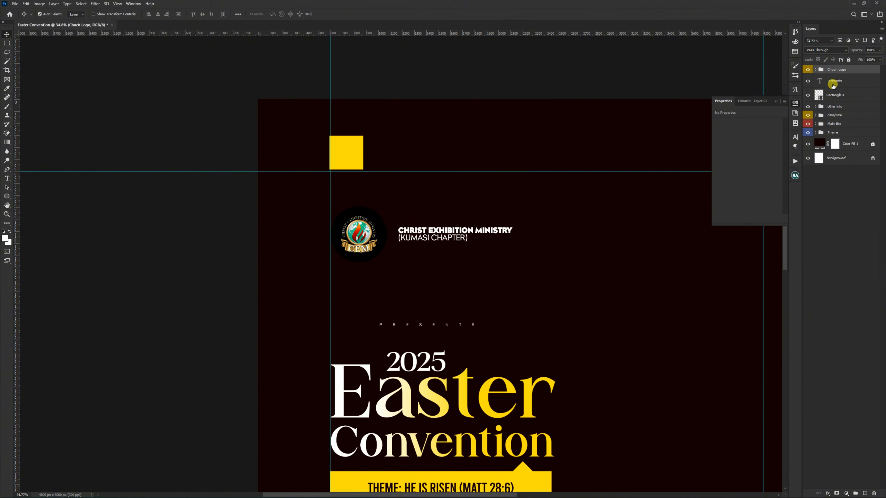
Step: Select the Color Fill 1 layer and bring the opened sunset photo of three crosses and an empty tomb into the Easter Convention document
scroll(317, 147, down, 5)
scroll(317, 147, up, 1)
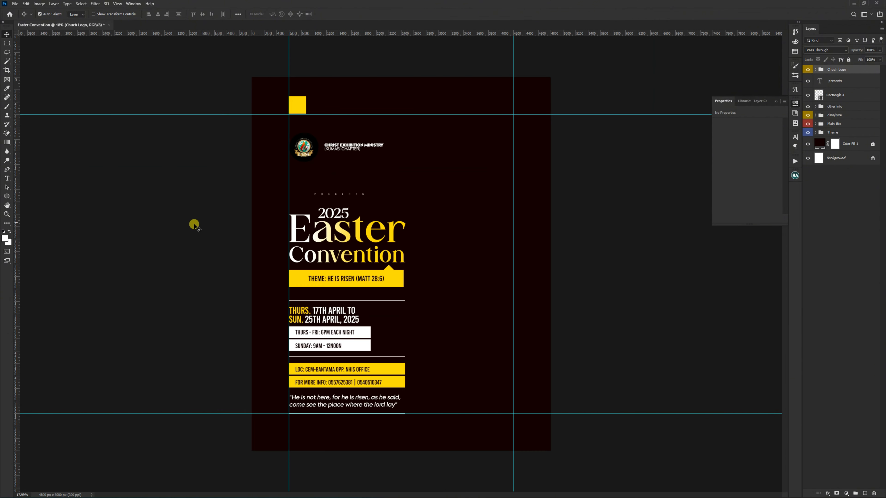
click(194, 225)
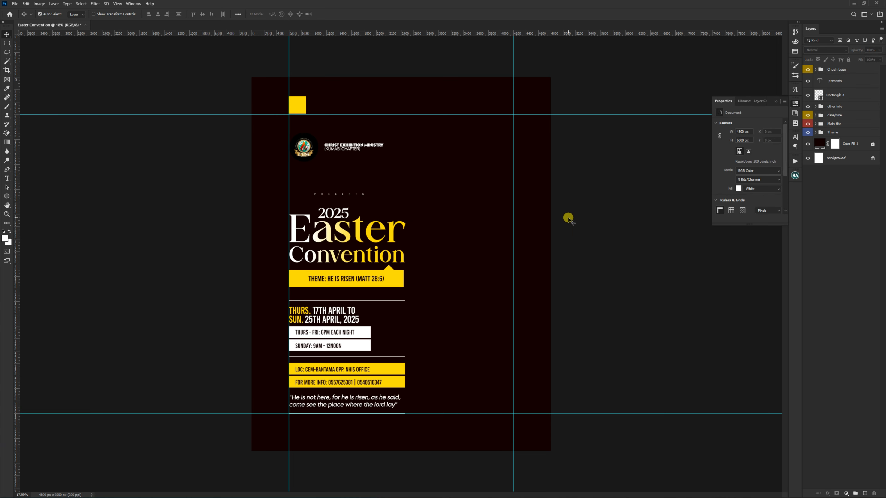
scroll(455, 290, up, 1)
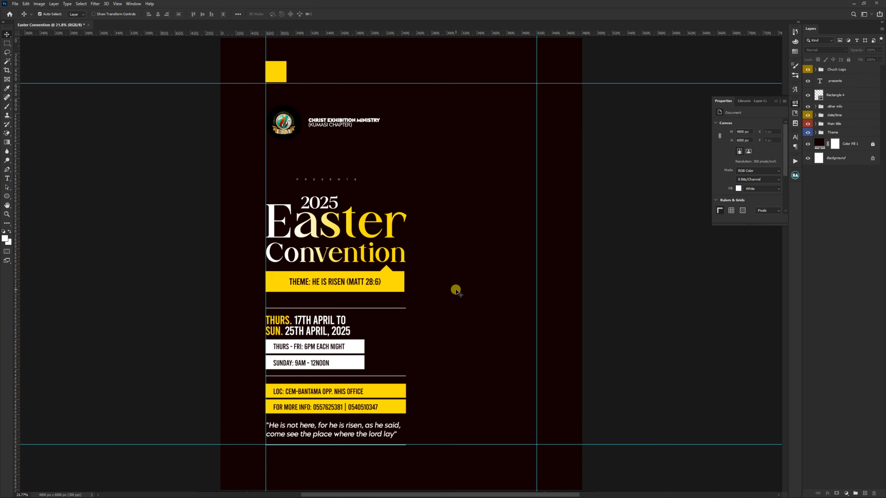
scroll(455, 291, up, 1)
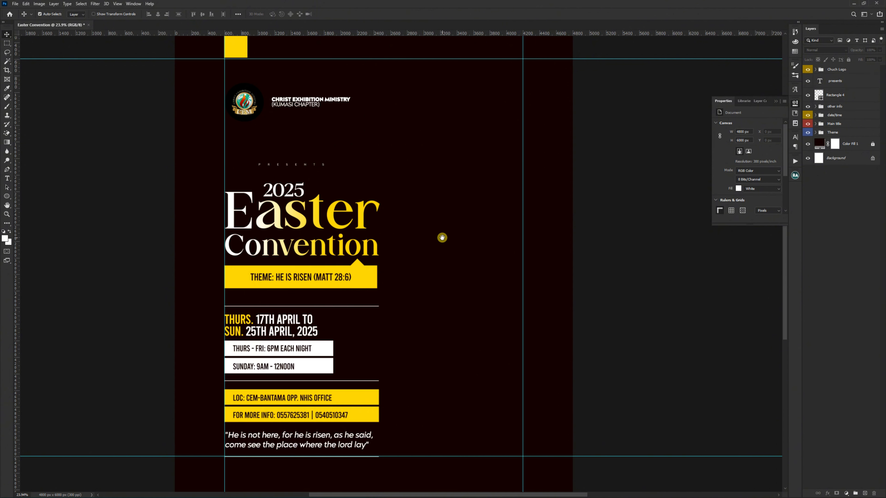
drag(443, 240, 444, 298)
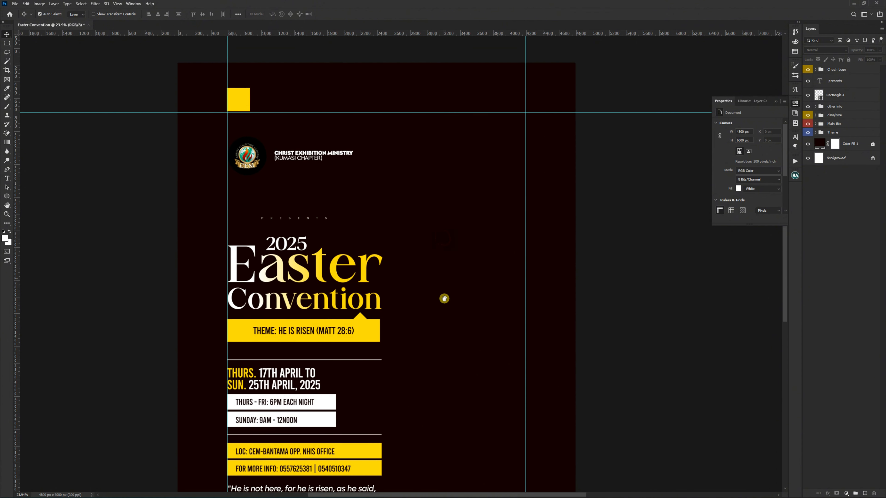
click(853, 145)
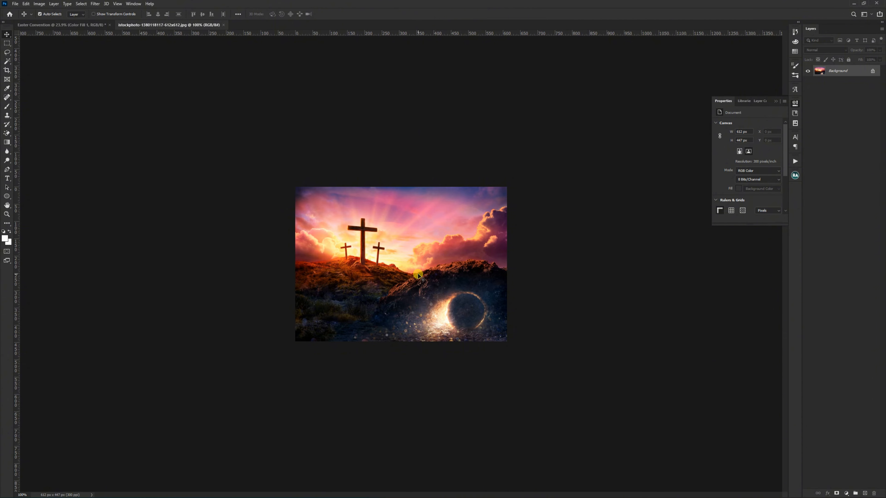
click(85, 25)
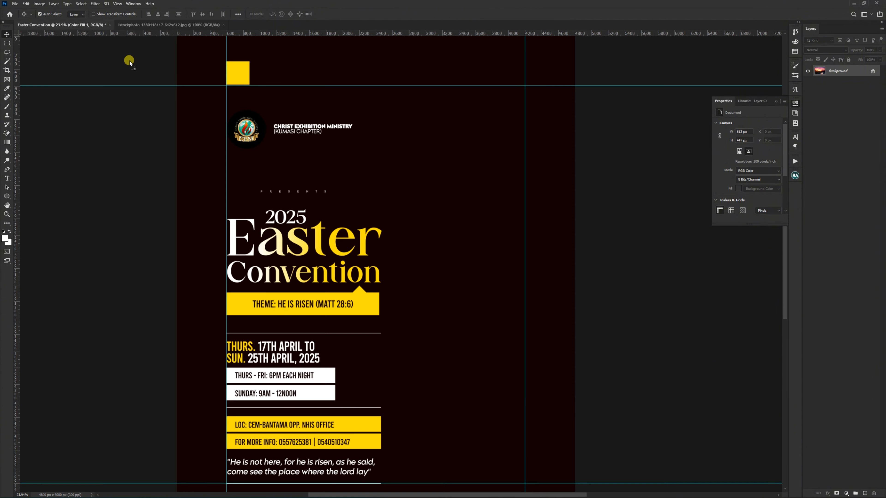
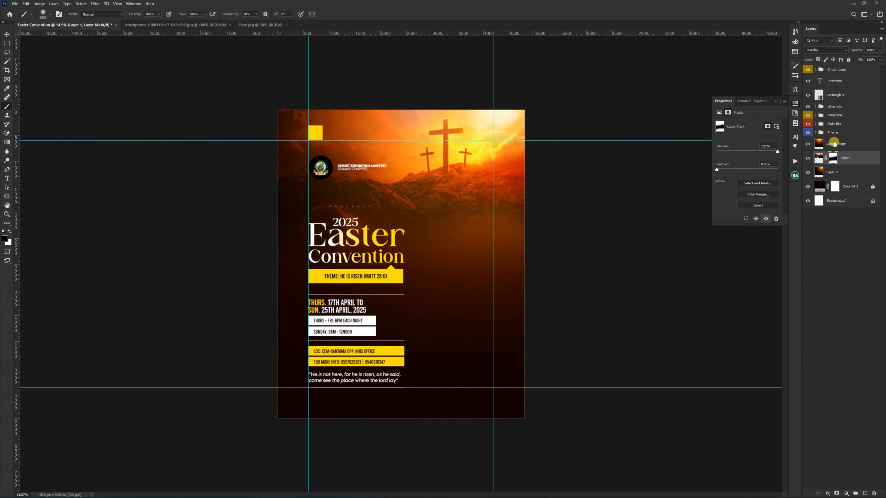
Step: Add a layer mask to Layer 2 and paint black on it to fade the layer's lower part
click(834, 145)
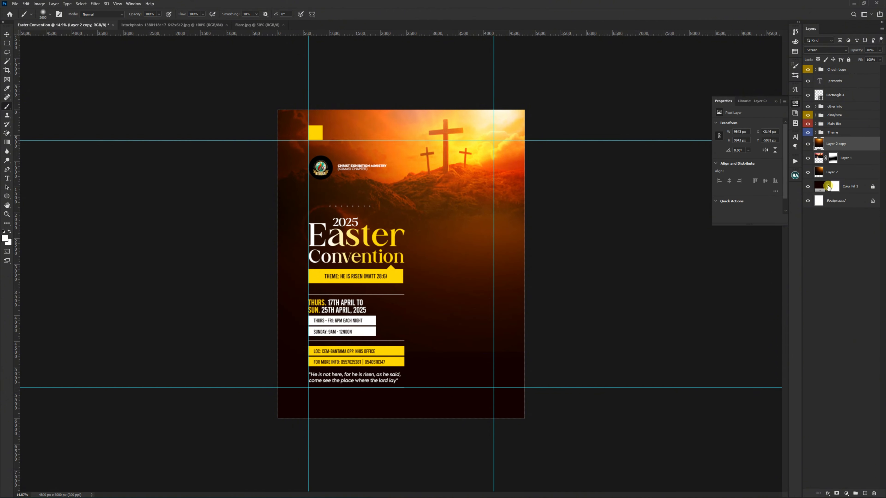
click(832, 172)
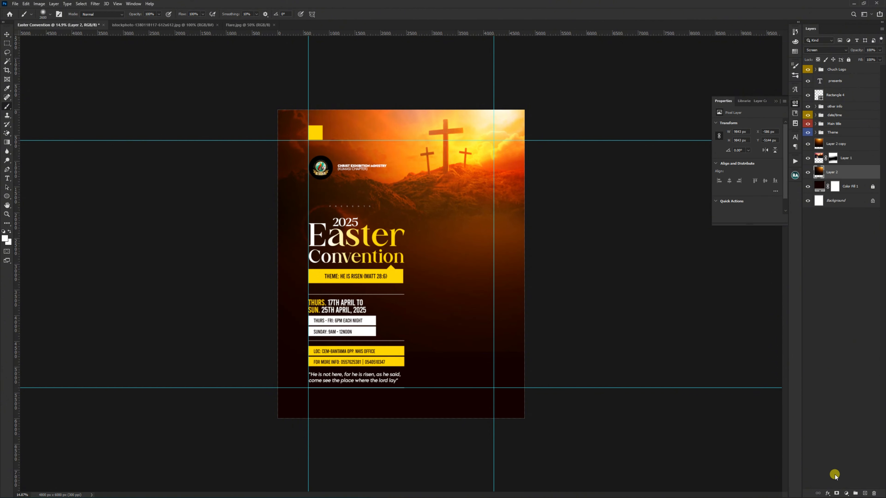
click(836, 493)
key(x)
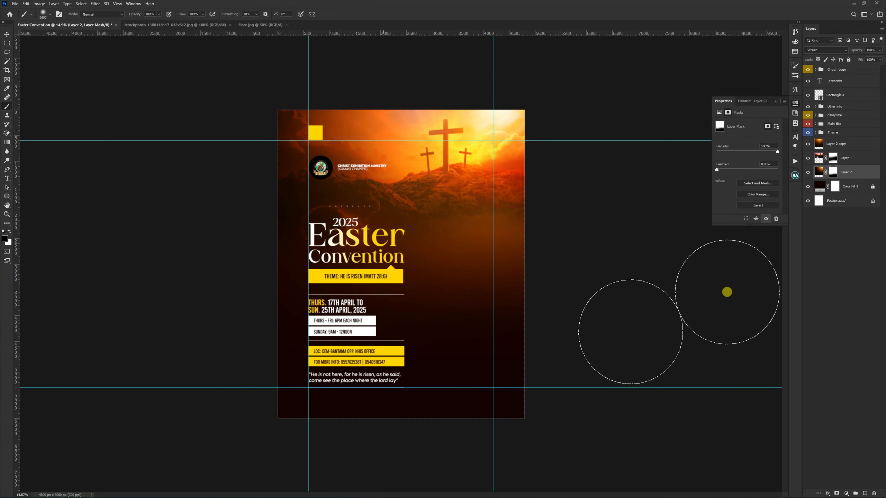
key(v)
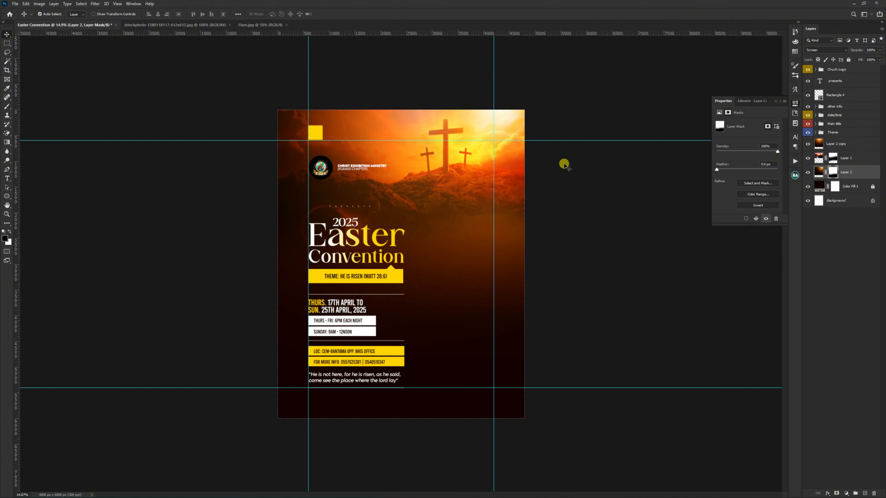
Step: Apply a Gaussian Blur with a 10-pixel radius to the crosses photo on Layer 1, not to its mask
scroll(451, 111, up, 6)
drag(459, 109, 451, 179)
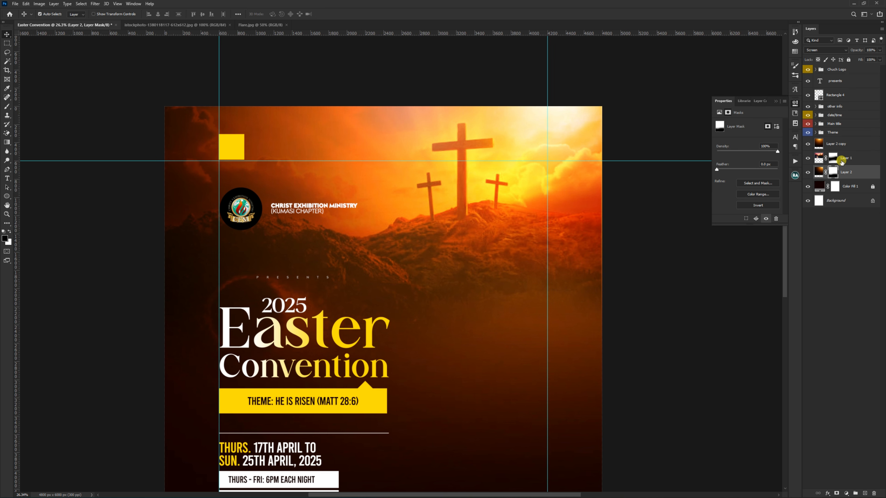
click(849, 158)
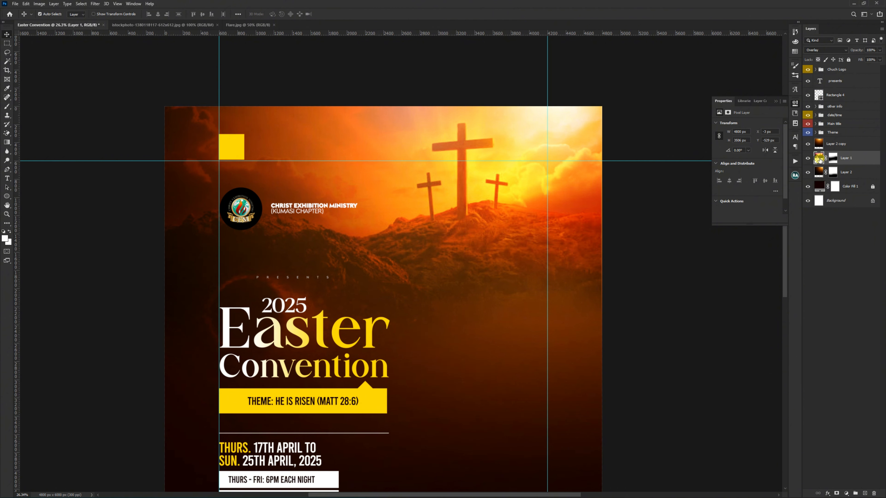
drag(820, 159, 97, 7)
click(96, 5)
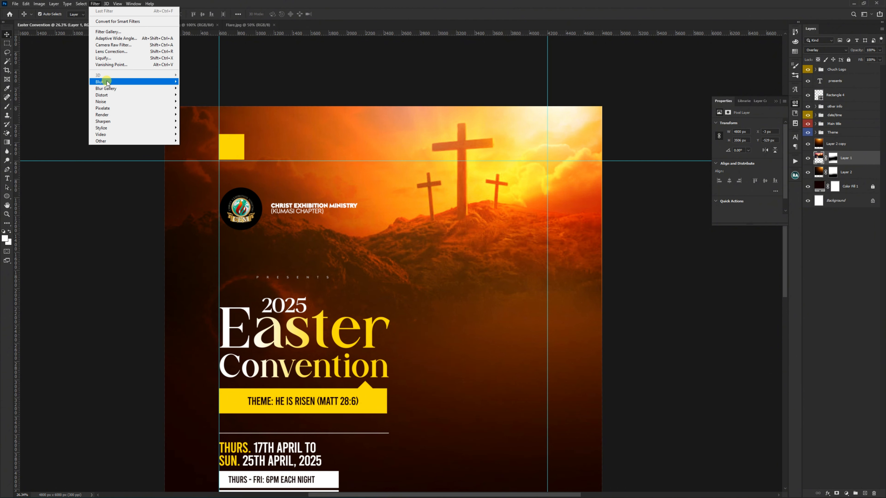
click(125, 82)
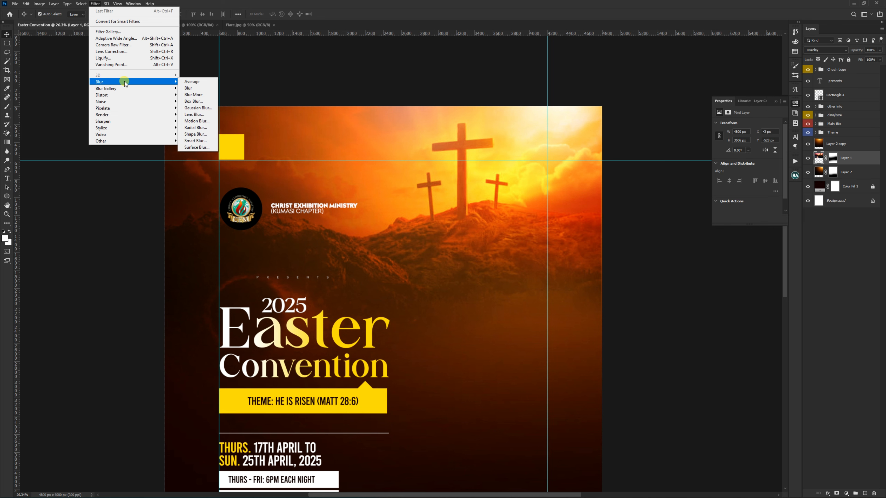
click(199, 108)
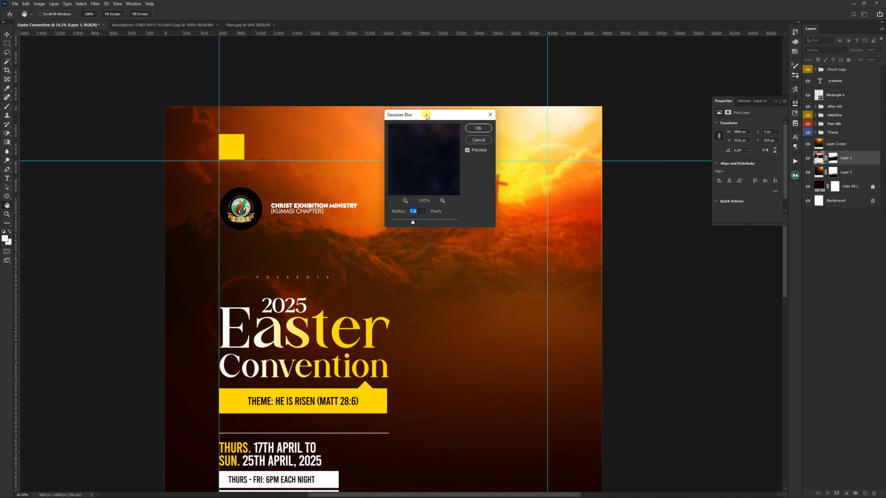
drag(426, 115, 636, 209)
text(19)
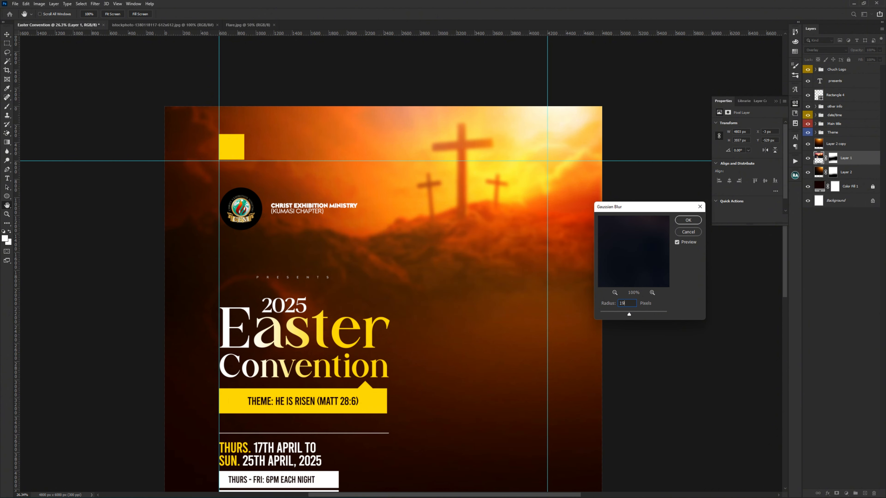
key(BackSpace)
key(BackSpace)
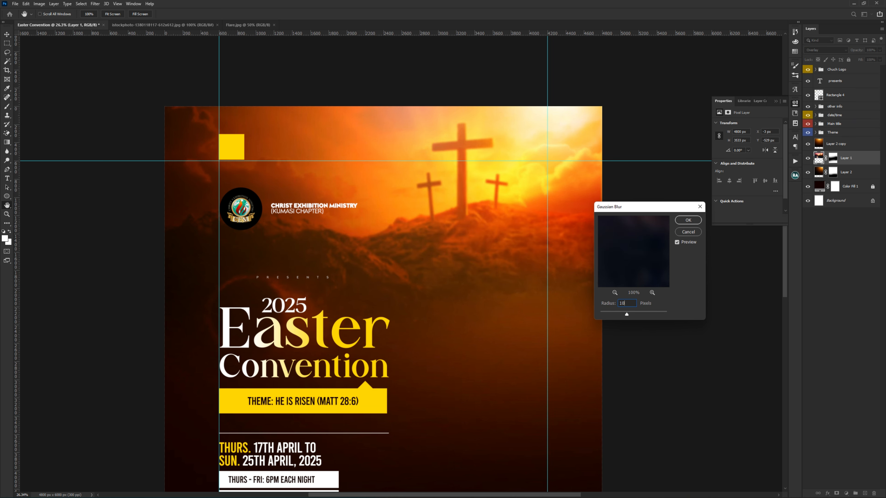
key(Return)
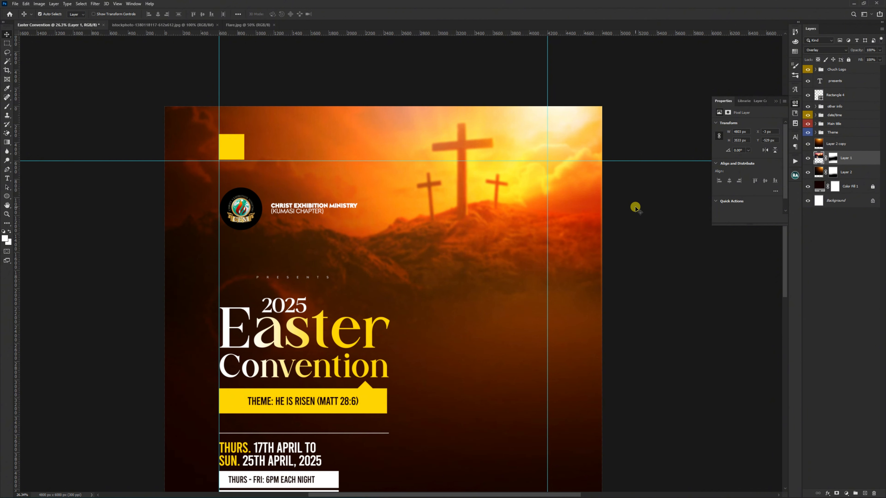
Step: Reposition the Layer 2 copy flare slightly over the sky behind the crosses
scroll(337, 119, down, 3)
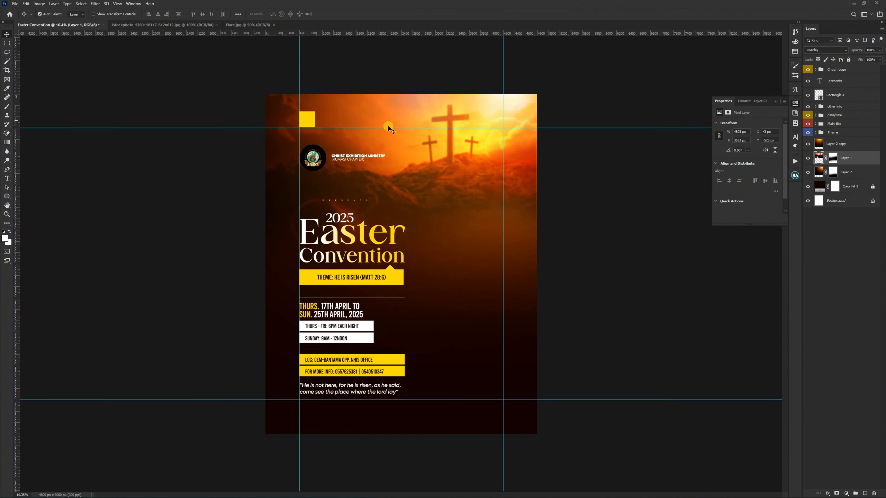
click(833, 143)
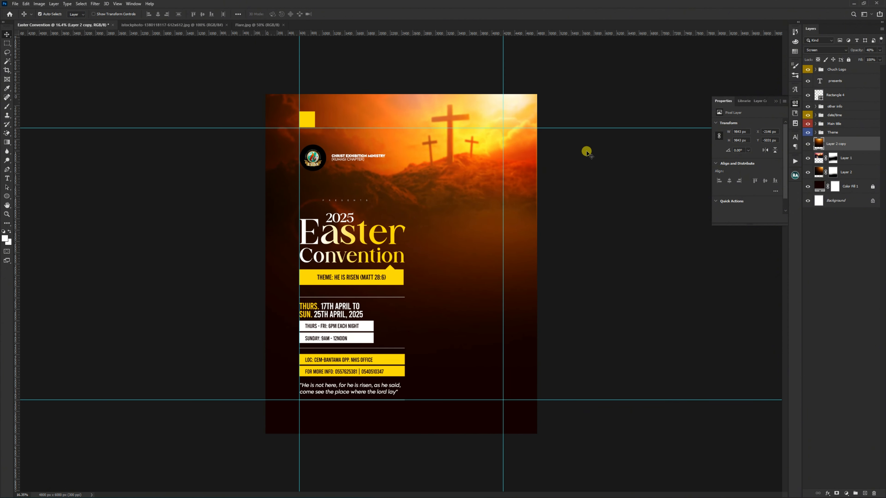
key(ctrl)
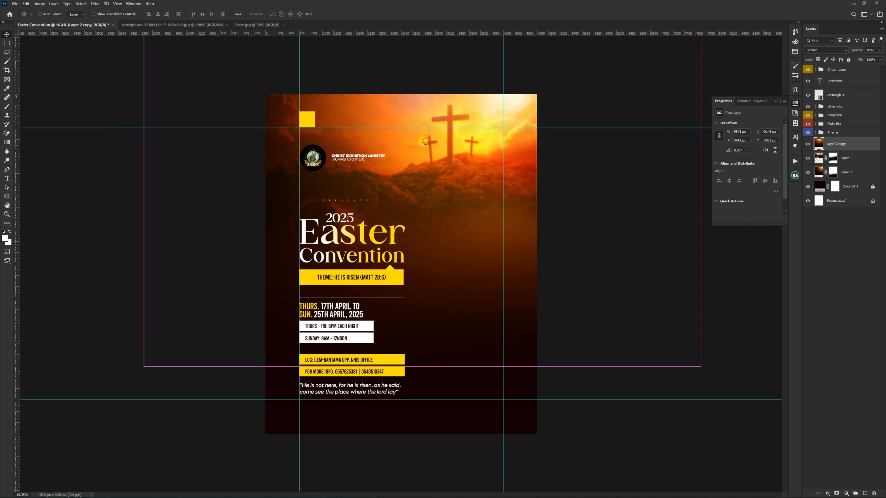
drag(423, 143, 383, 141)
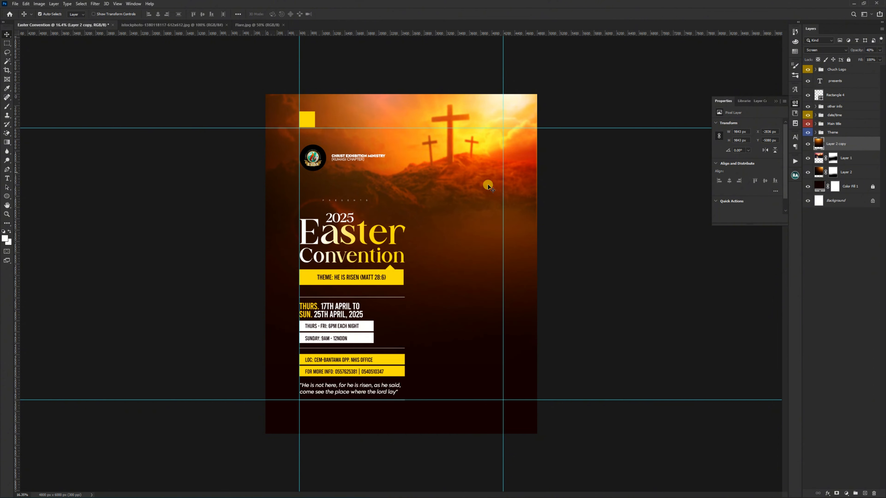
Step: Group the layers from Layer 2 copy down to Color Fill 1 as "BG" and give the group a gray colour label
shift+click(845, 188)
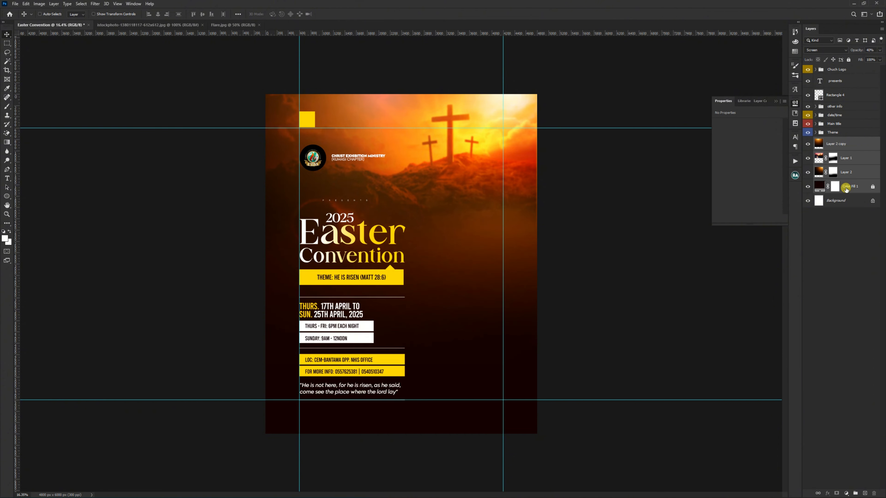
key(ctrl+g)
double_click(837, 141)
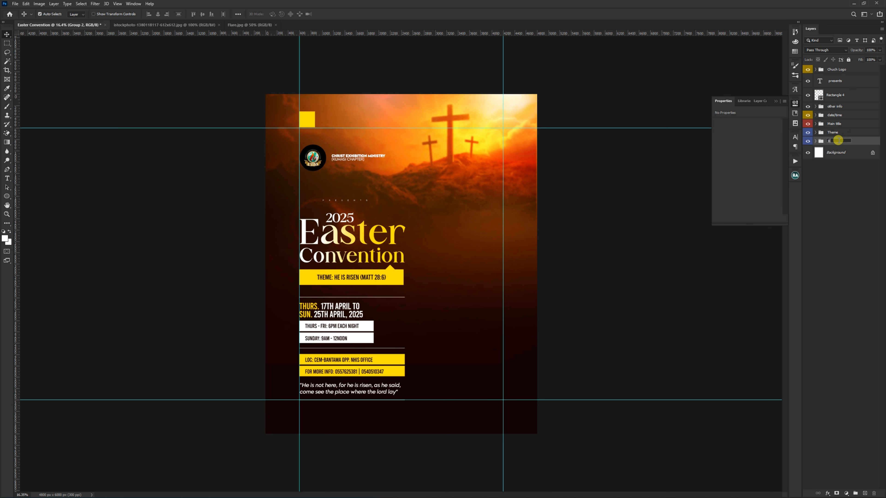
key(Return)
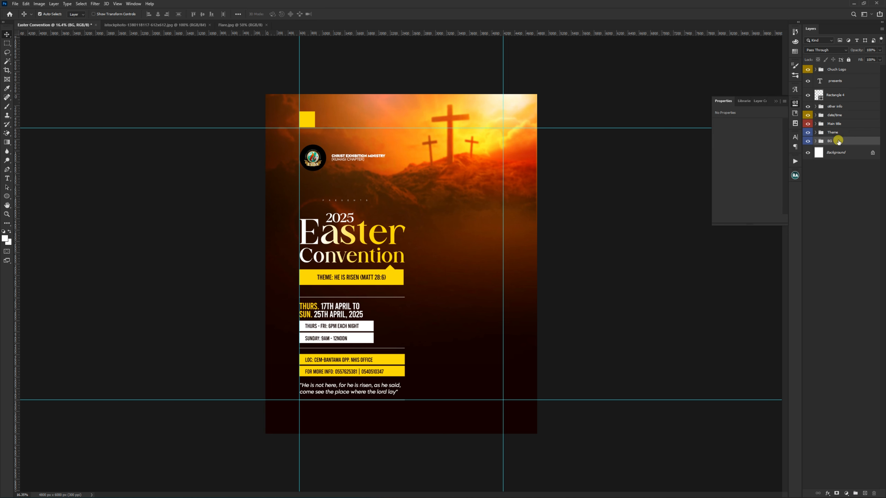
right_click(808, 141)
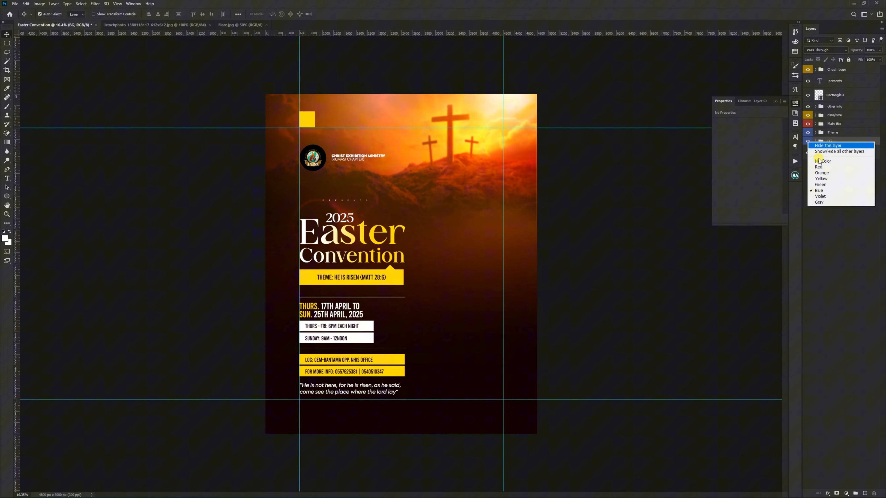
click(819, 202)
click(610, 207)
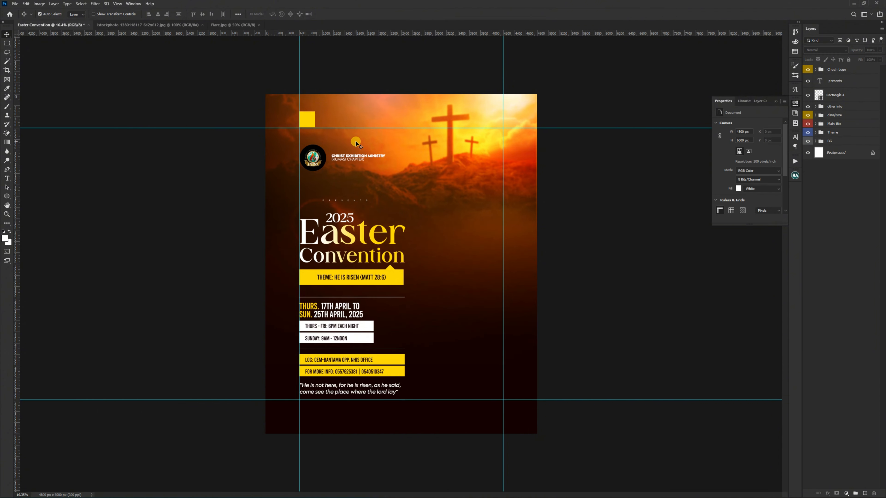
Step: Hide the yellow Rectangle 4 square above the church logo and hide the guides
click(307, 119)
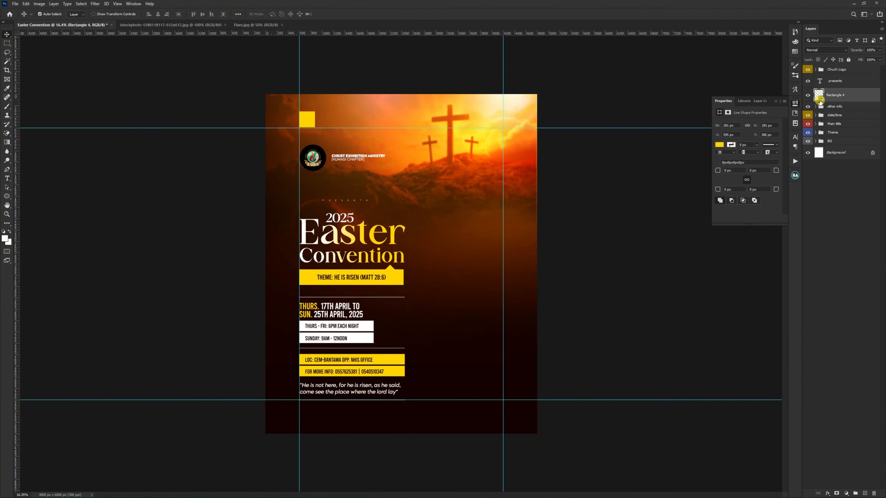
click(809, 95)
click(623, 166)
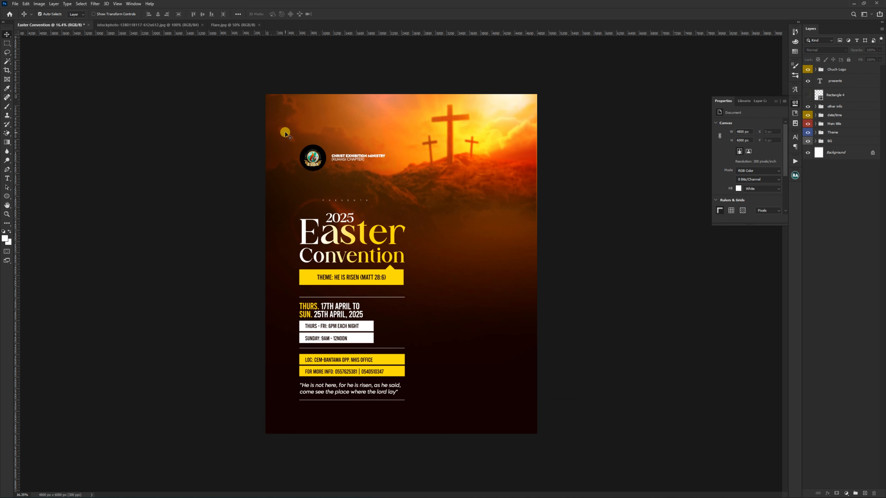
scroll(285, 130, down, 1)
scroll(367, 254, up, 1)
Step: Move the presents text and the other info, date/time, Main title and Theme groups up together, closer to the ministry header
click(830, 109)
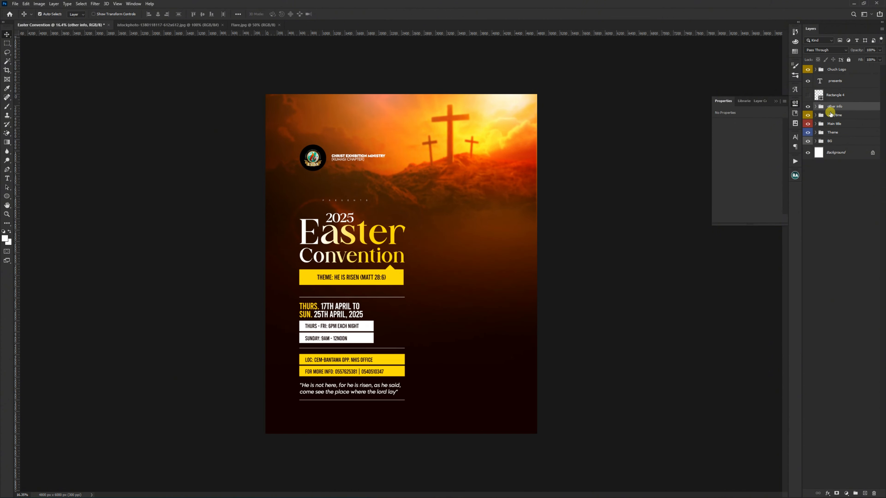
shift+click(834, 134)
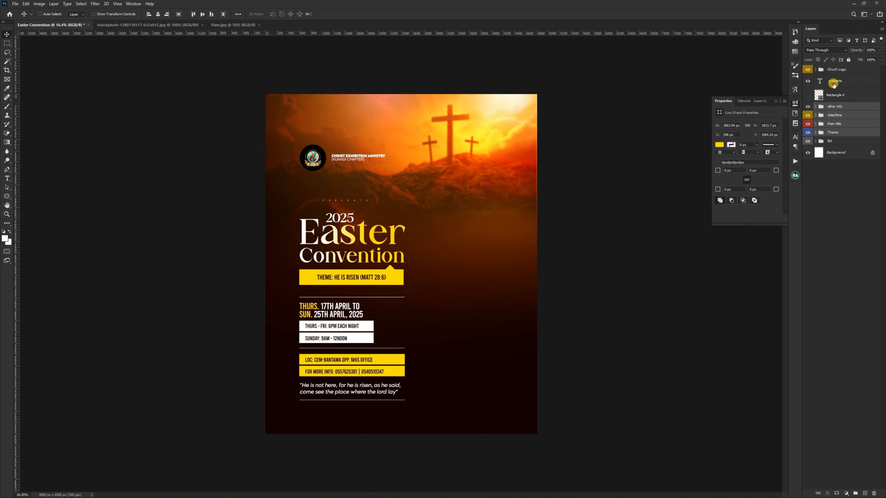
ctrl+click(835, 81)
drag(431, 251, 433, 245)
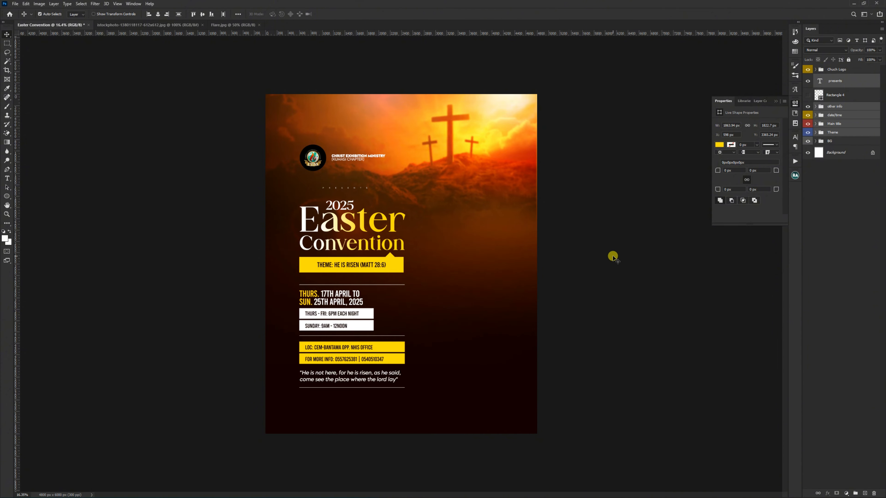
ctrl+click(614, 256)
click(795, 103)
Step: Show the guides again and draw a black rectangle about 785 × 1196 px beside the Easter Convention title
key(ctrl+semicolon)
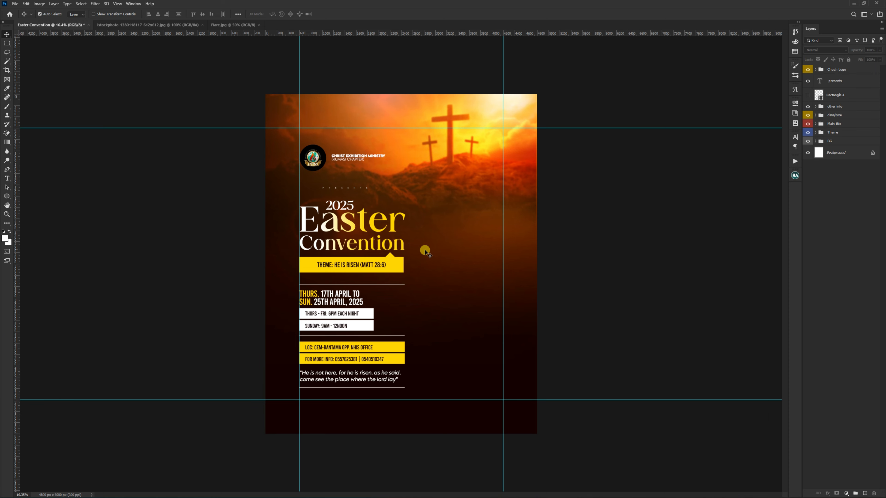
scroll(430, 250, up, 1)
scroll(430, 251, up, 1)
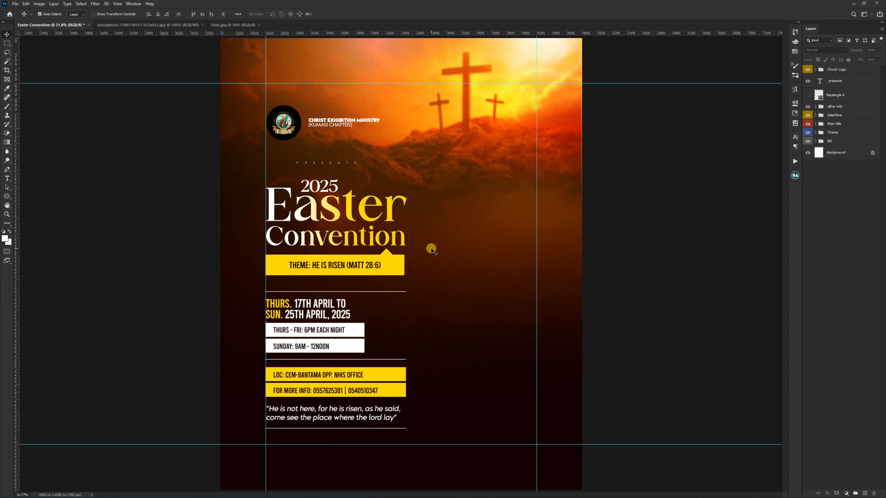
scroll(432, 248, up, 1)
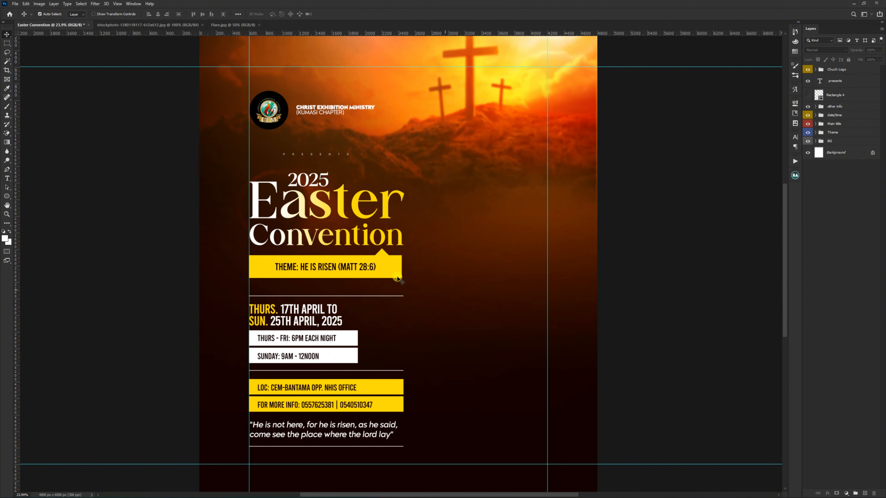
click(8, 196)
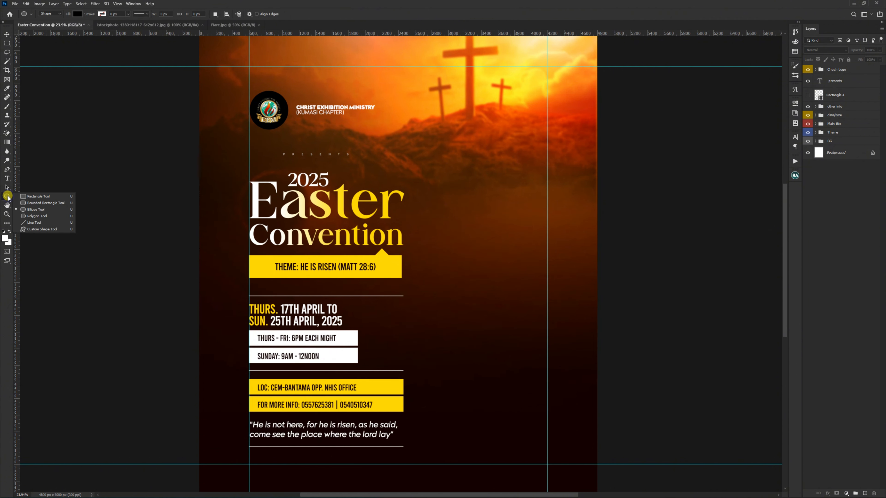
click(28, 198)
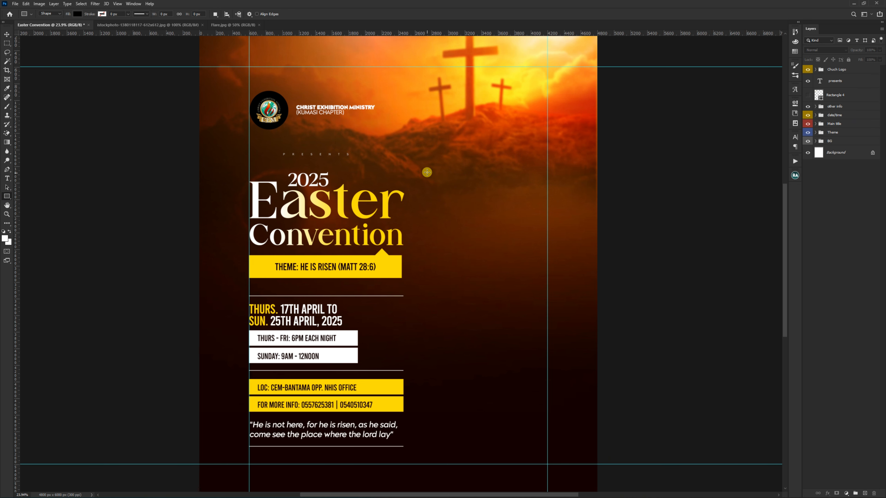
drag(419, 157, 483, 256)
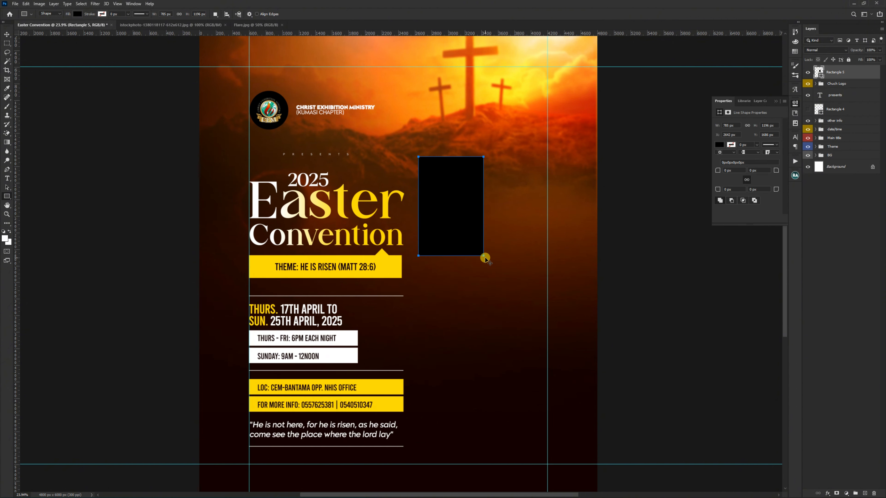
key(v)
Step: Change the fill of the new rectangle beside the title to white
click(727, 134)
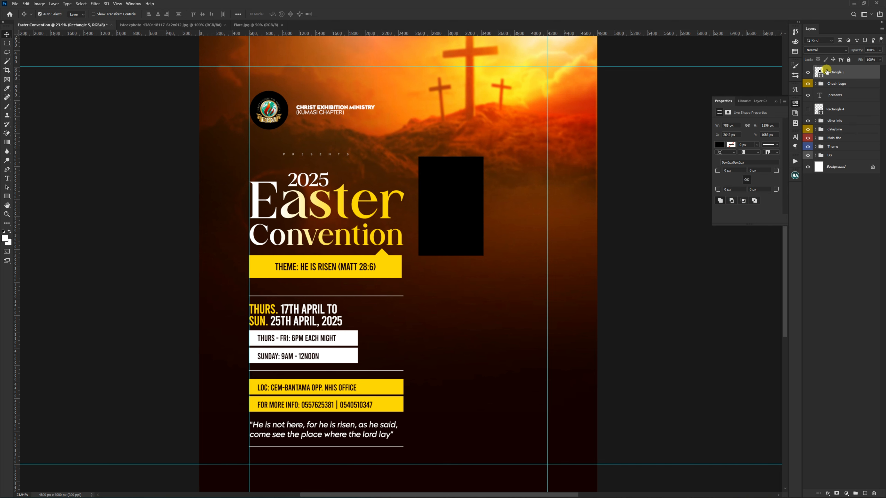
double_click(819, 72)
click(530, 139)
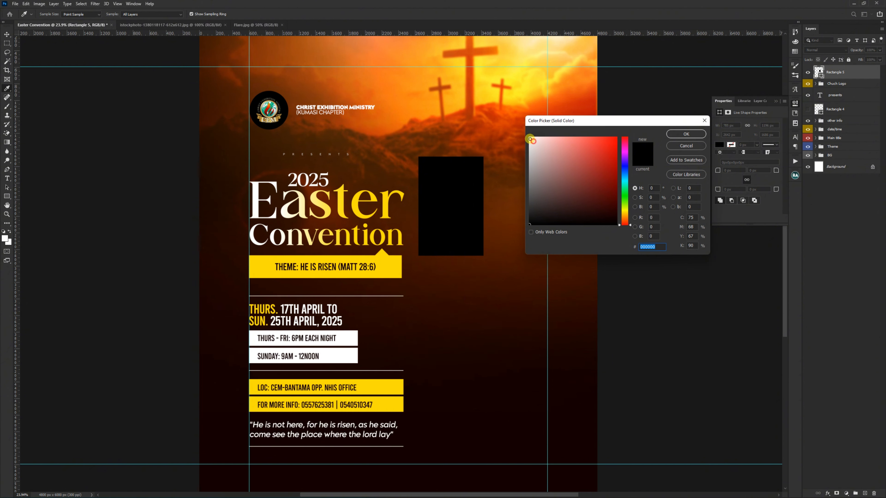
click(669, 134)
key(v)
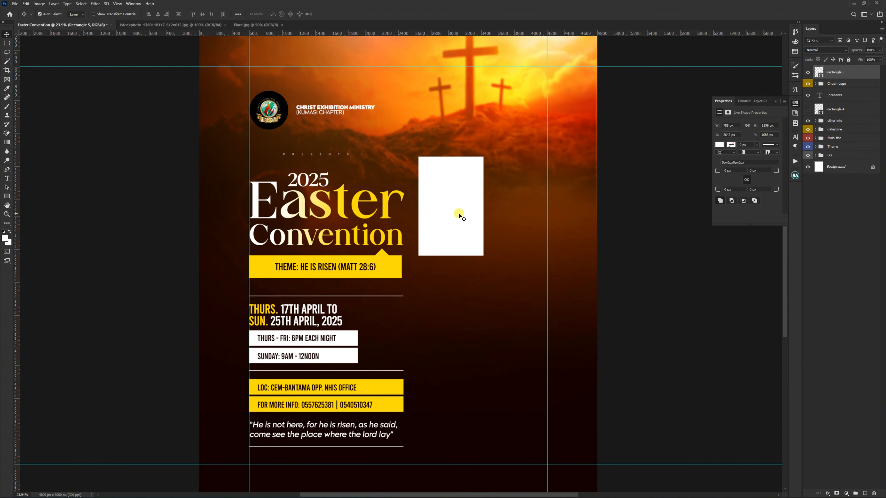
Step: Nudge the white rectangle down slightly, then duplicate it and shrink the copy to a strip about 208 px tall along its lower edge
drag(458, 215, 458, 221)
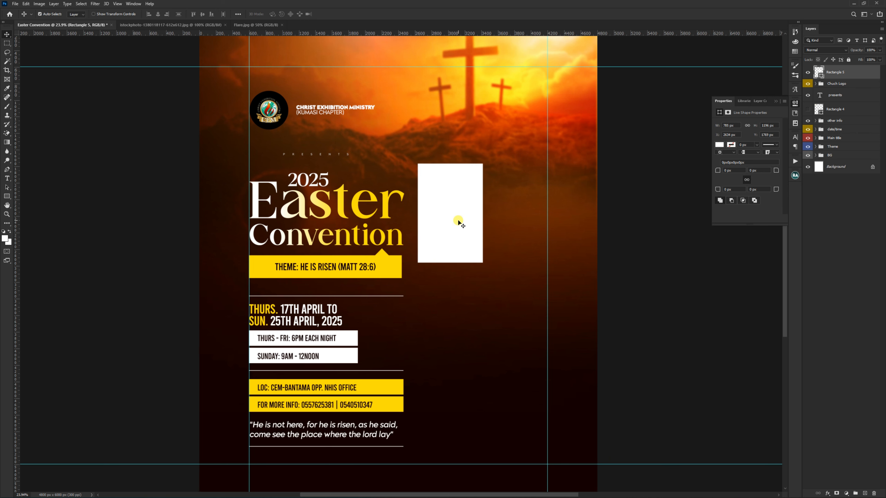
key(ctrl+j)
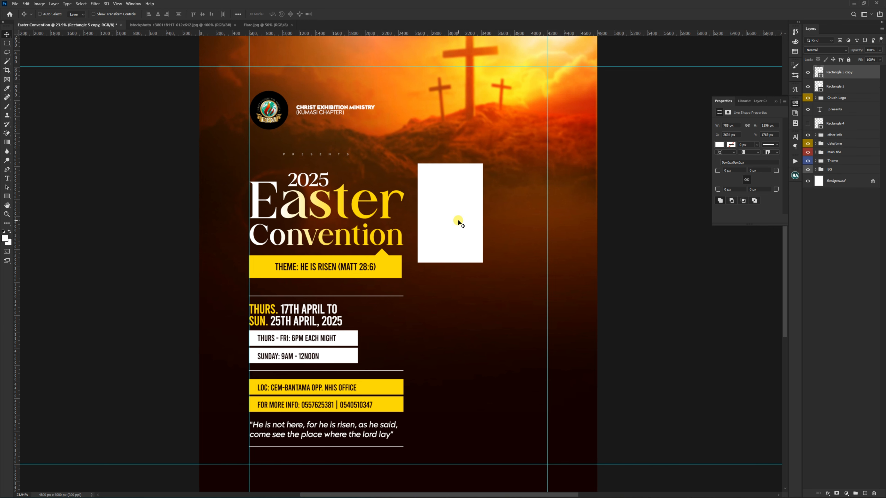
key(ctrl+t)
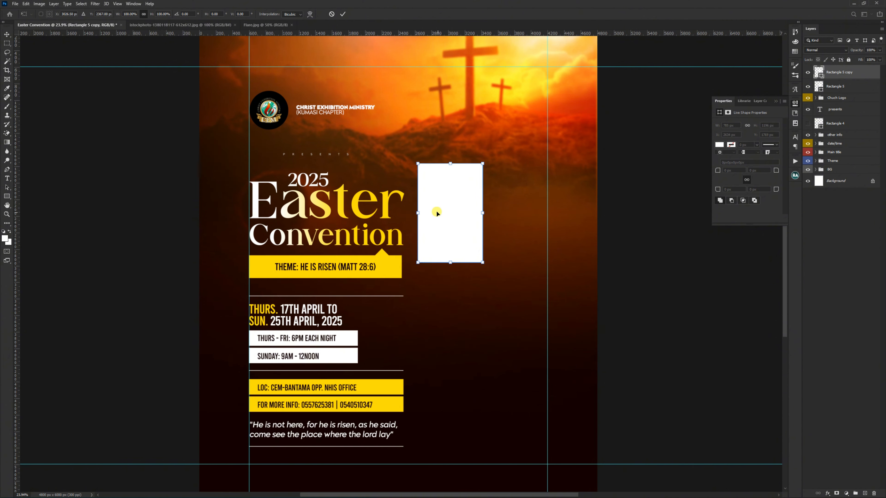
scroll(436, 211, up, 3)
drag(458, 142, 454, 275)
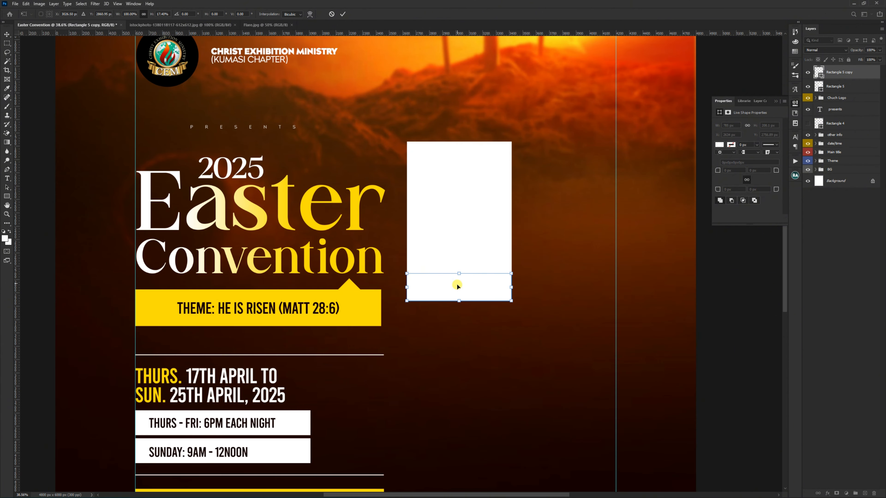
key(Return)
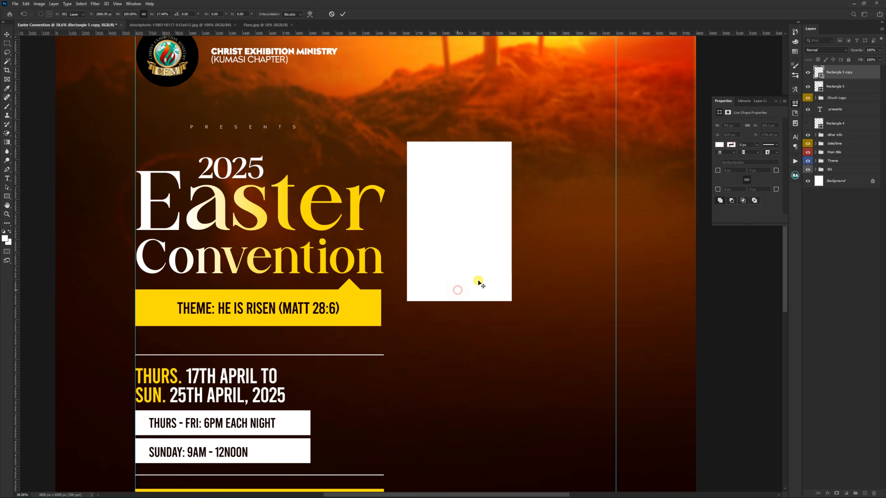
Step: Fill the strip along the white rectangle's lower edge with the yellow sampled from the theme banner
double_click(820, 72)
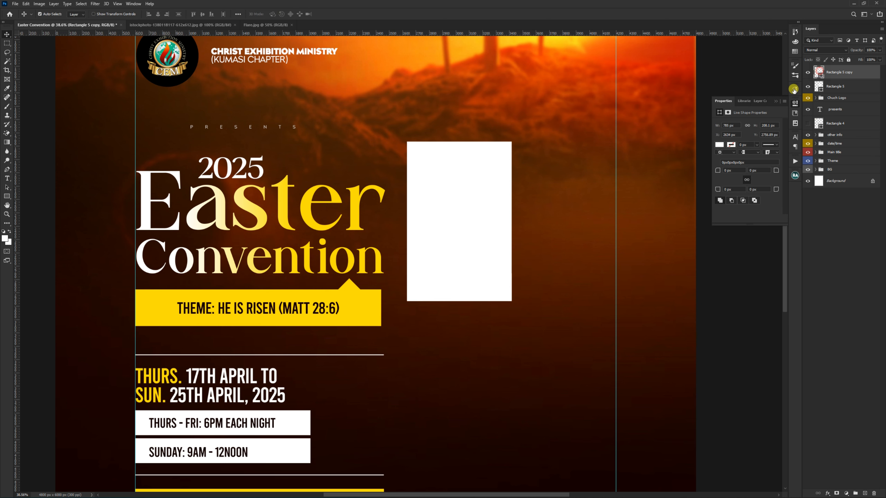
click(374, 306)
click(689, 138)
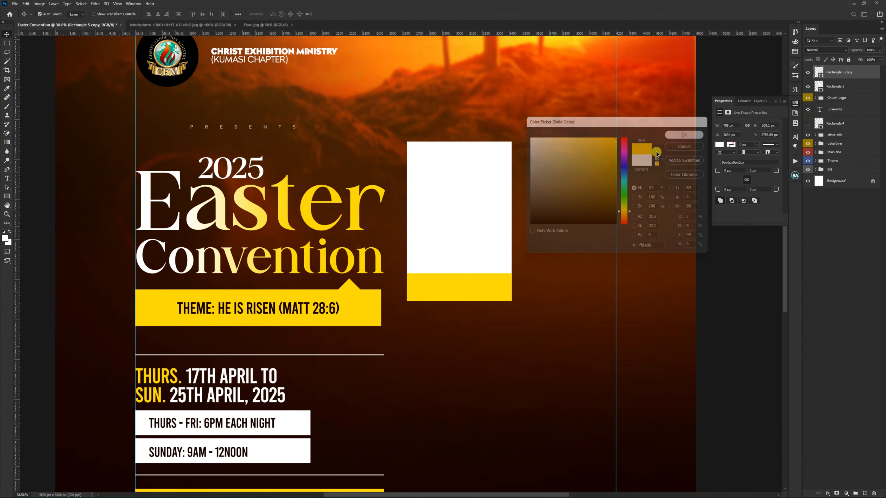
Step: Group the white rectangle and its yellow strip as Image 1 and move the group down slightly
shift+click(482, 238)
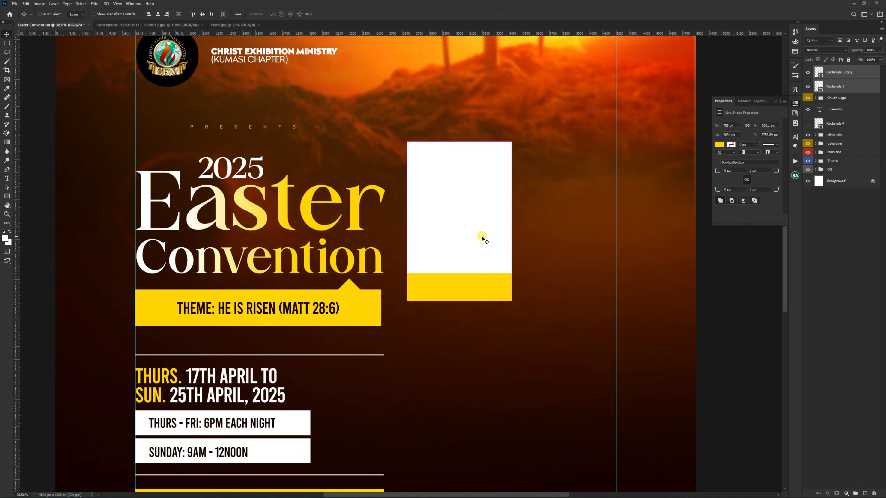
key(ctrl+g)
double_click(837, 69)
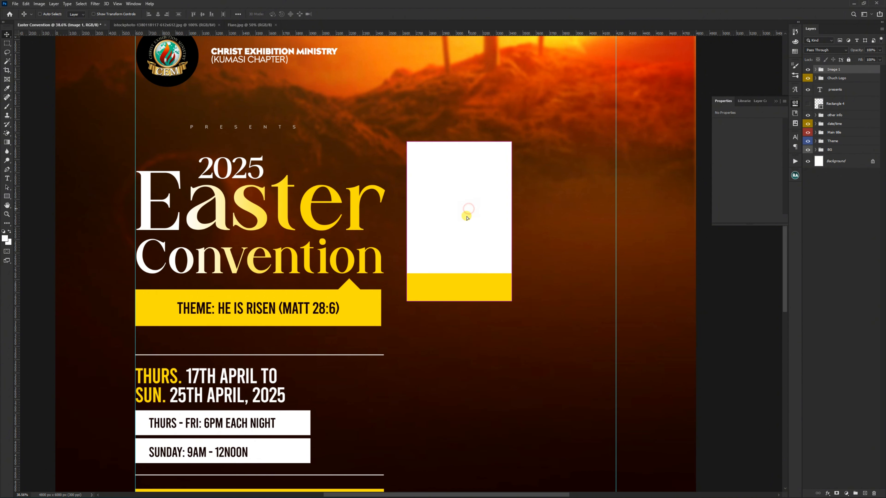
drag(465, 212, 467, 223)
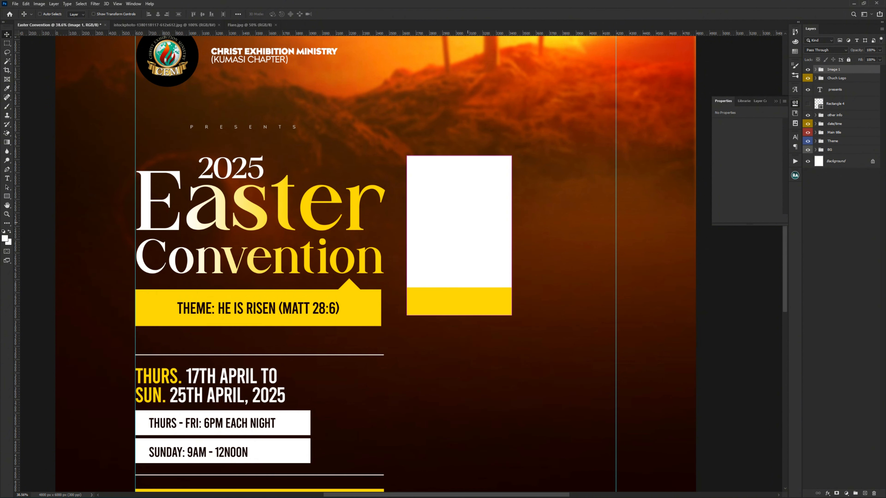
Step: Place the cut-out photo of the man in the brown suit between the white rectangle and yellow strip, scaled down and centred on the frame
click(467, 246)
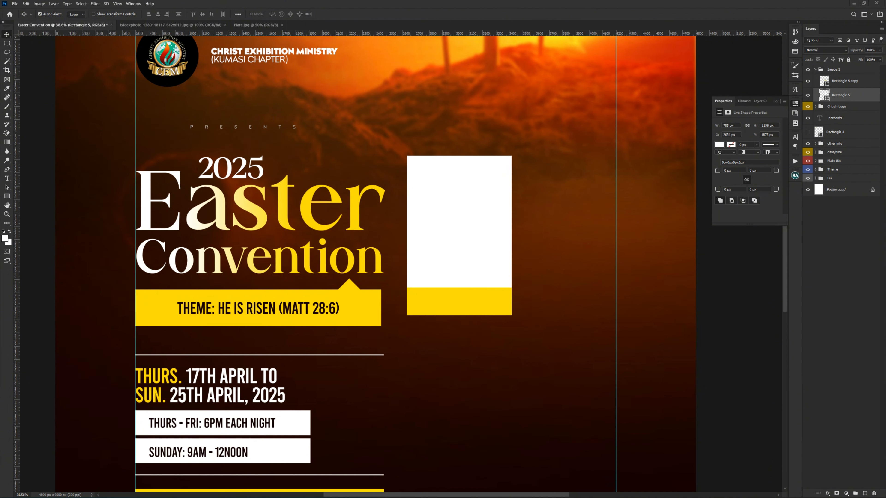
drag(234, 271, 477, 242)
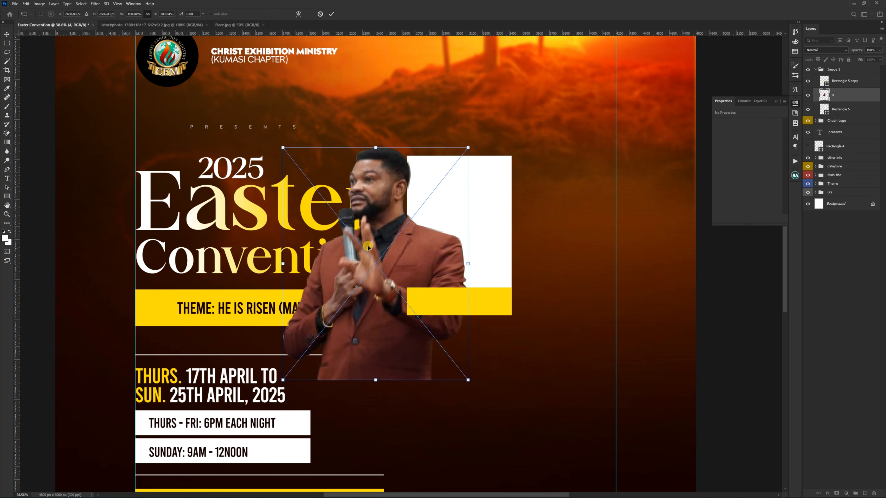
drag(368, 247, 449, 174)
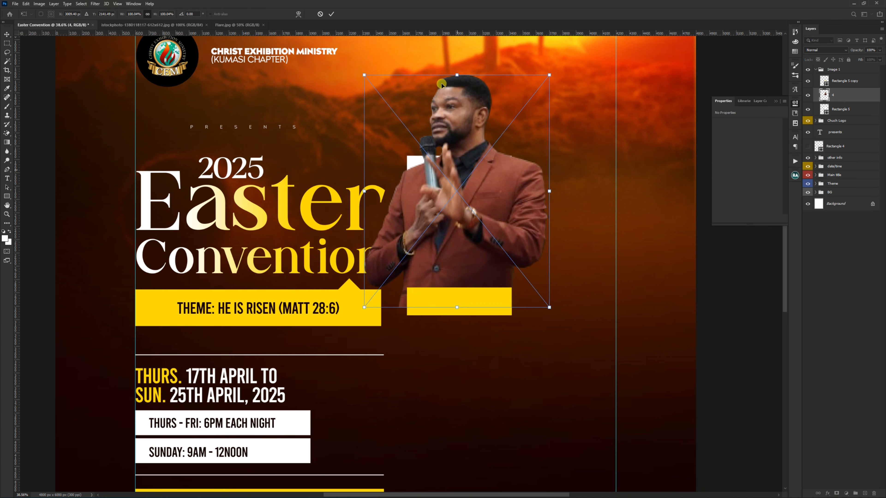
drag(452, 75, 445, 123)
key(Return)
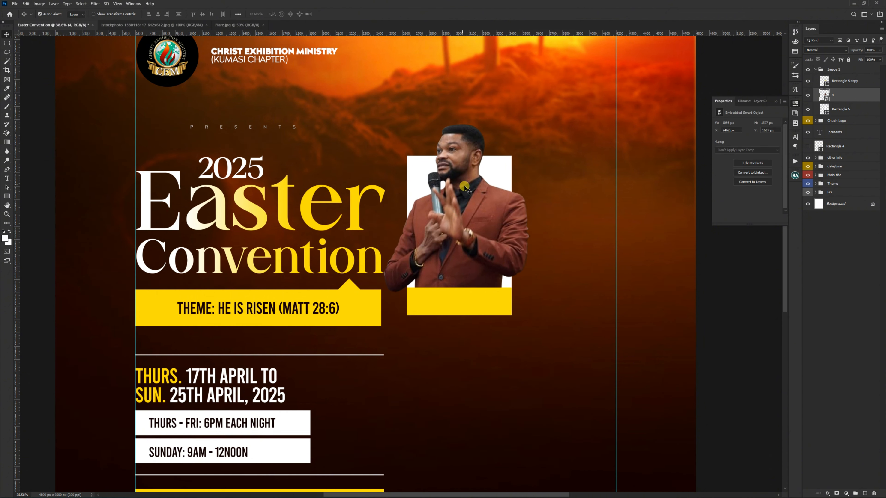
drag(467, 193, 470, 189)
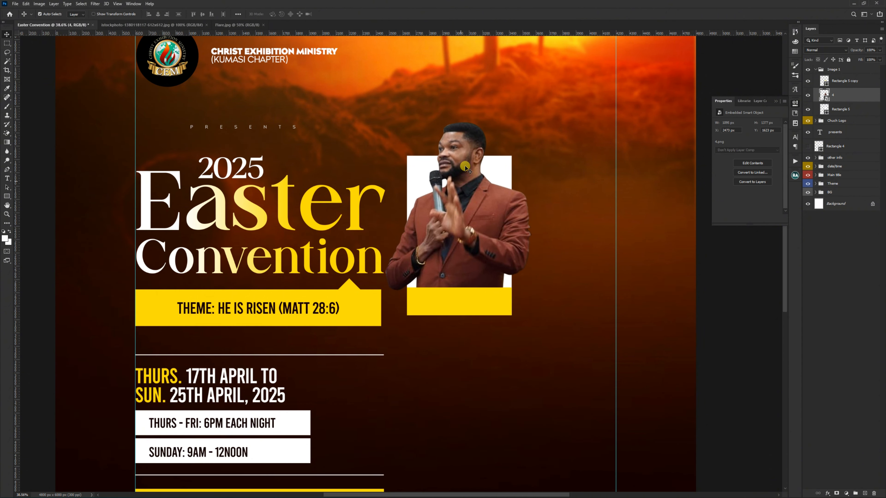
scroll(450, 124, up, 7)
scroll(450, 124, down, 3)
scroll(450, 123, down, 3)
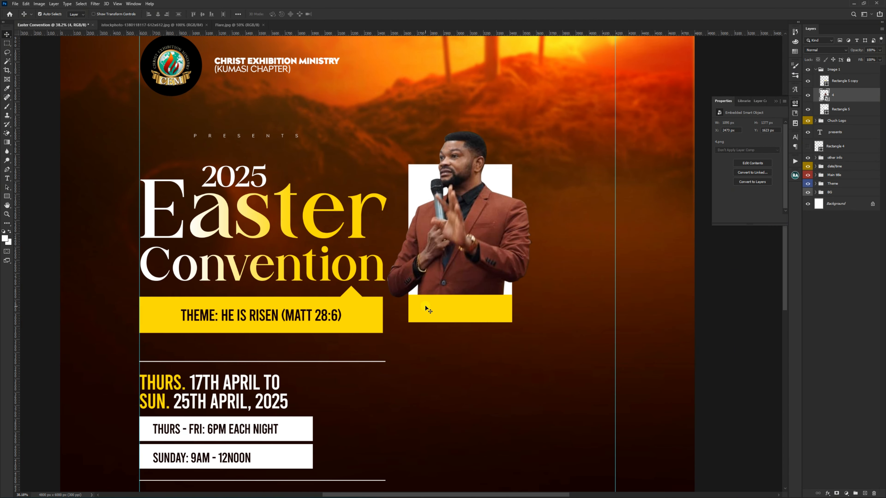
Step: Add the prophet's title and name as a text line on the yellow strip, with tracking set to -50
scroll(425, 310, up, 2)
click(449, 311)
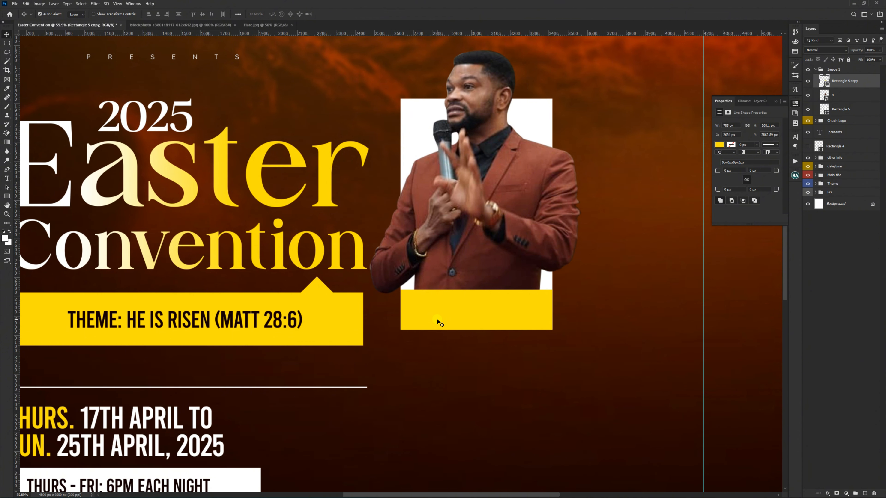
key(t)
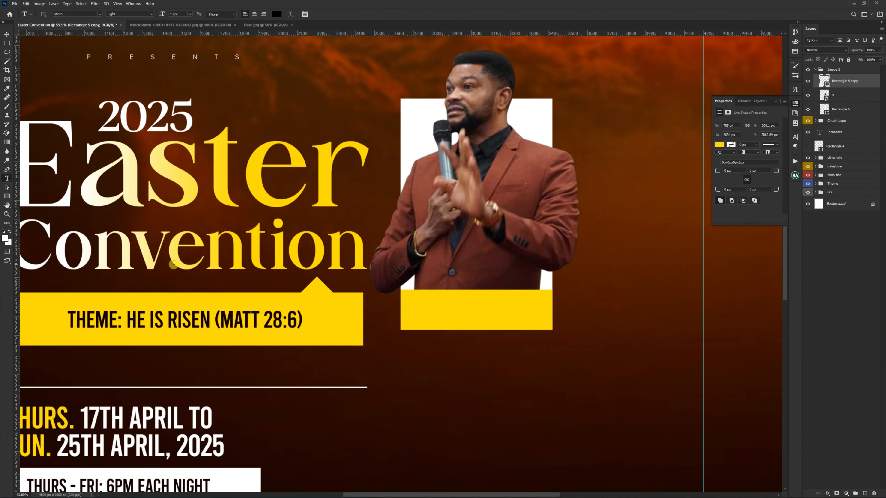
scroll(456, 339, up, 1)
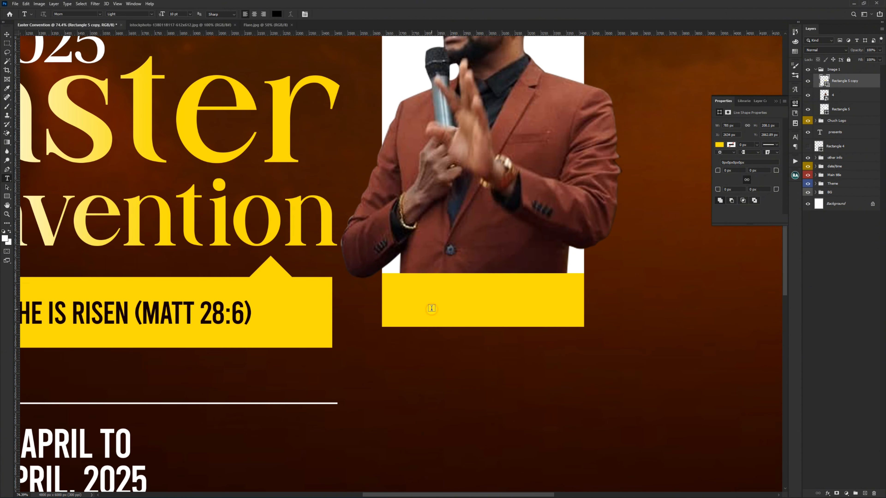
click(432, 308)
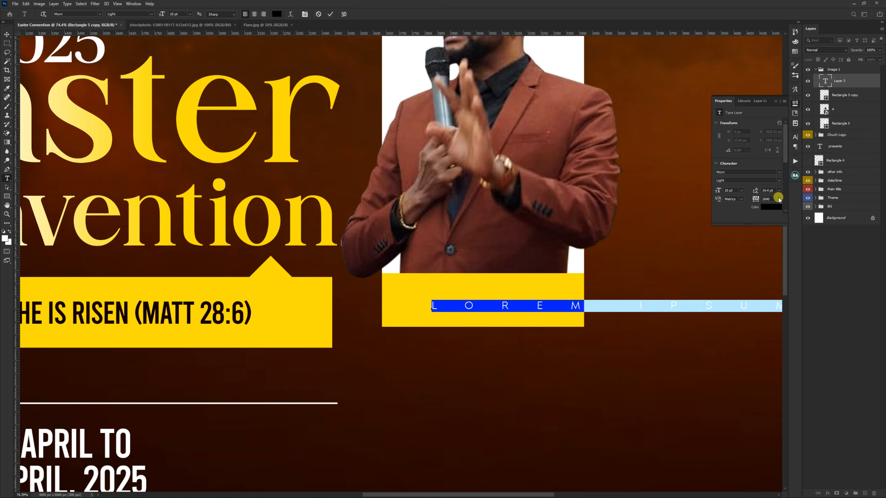
click(780, 198)
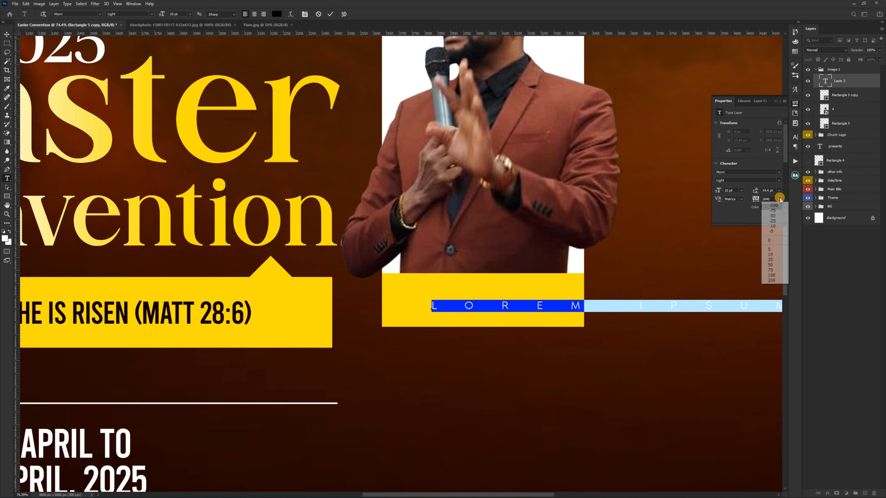
click(779, 220)
click(779, 198)
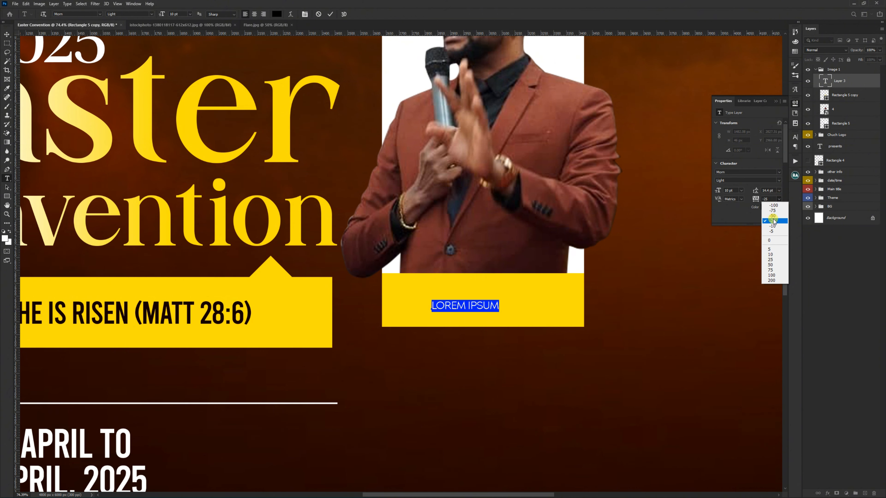
click(773, 215)
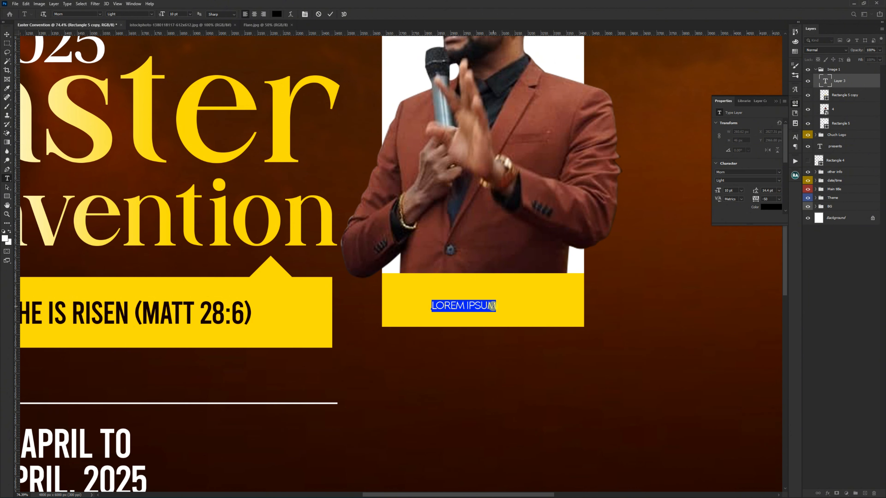
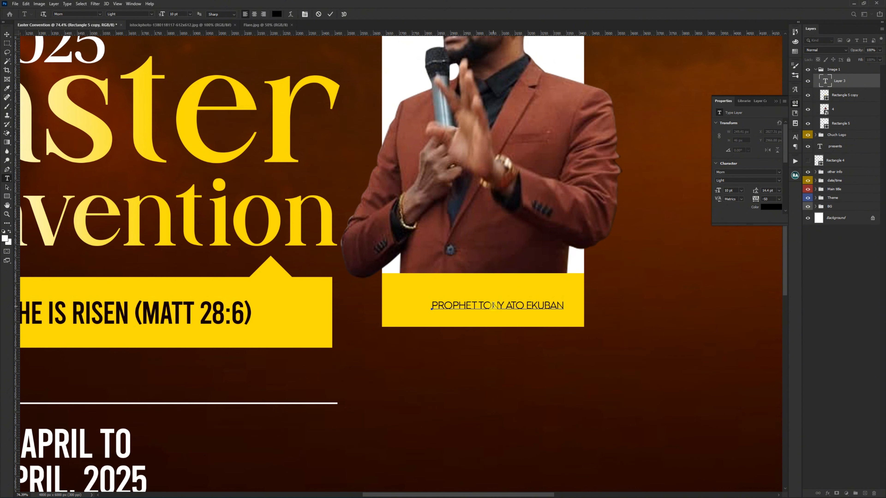
key(ctrl+Return)
key(v)
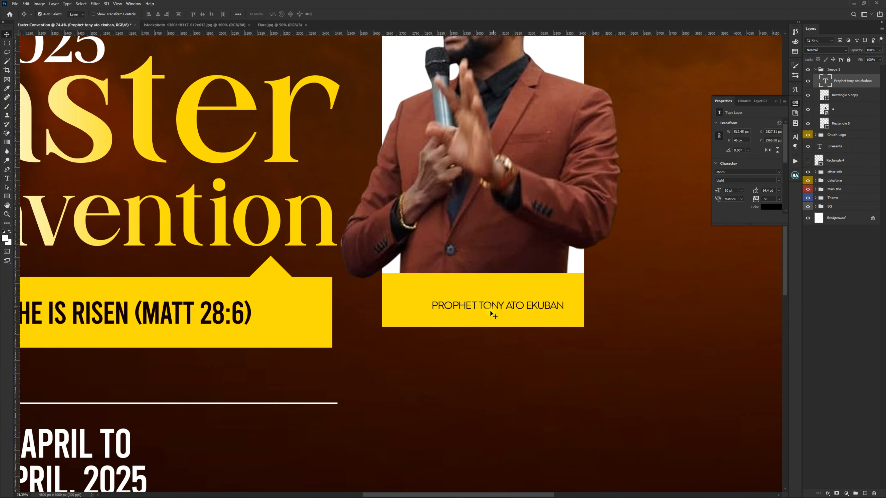
Step: Reposition the name line, place a copy of it directly below, and change the copy's text to GLOBAL LEADER CEM
mouse_move(491, 306)
mouse_down()
mouse_move(480, 284)
mouse_move(484, 303)
mouse_up()
key(t)
click(484, 303)
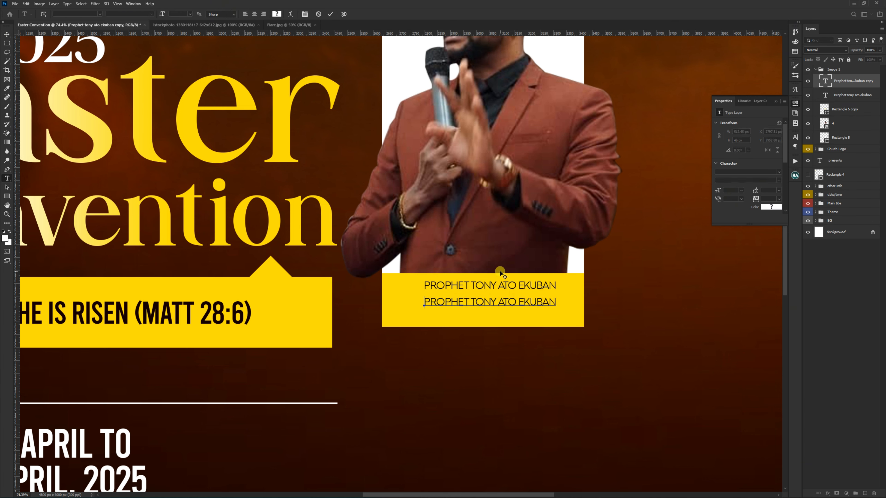
key(ctrl+a)
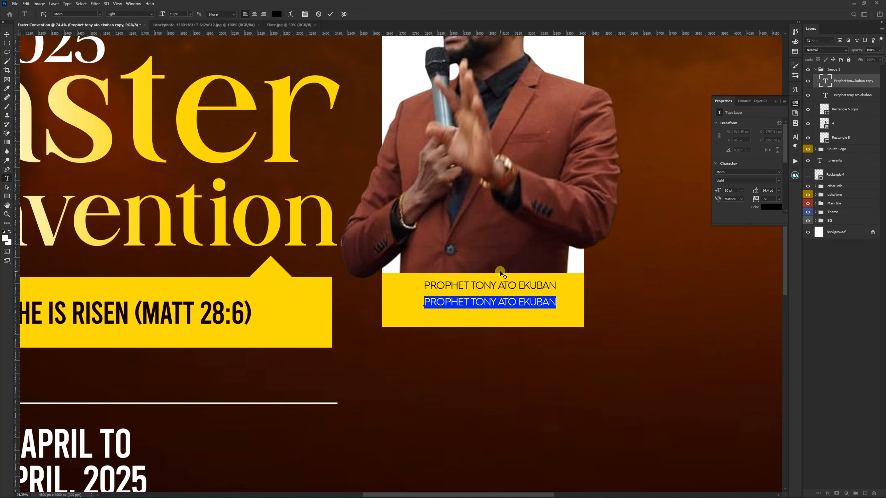
text(GLOB)
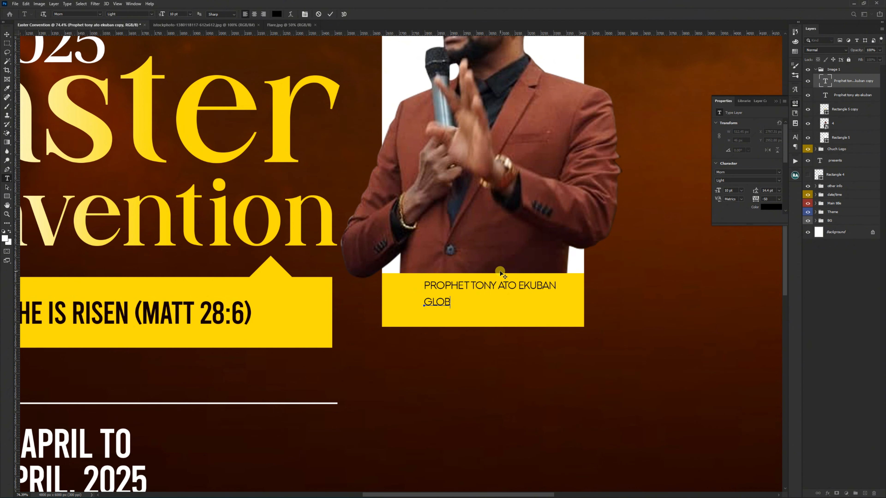
text(AL LEADER CEM)
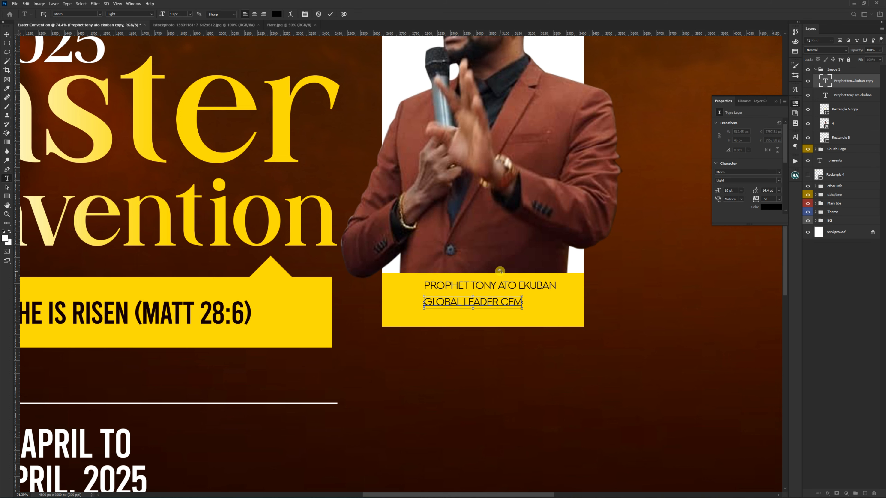
key(ctrl+Return)
key(v)
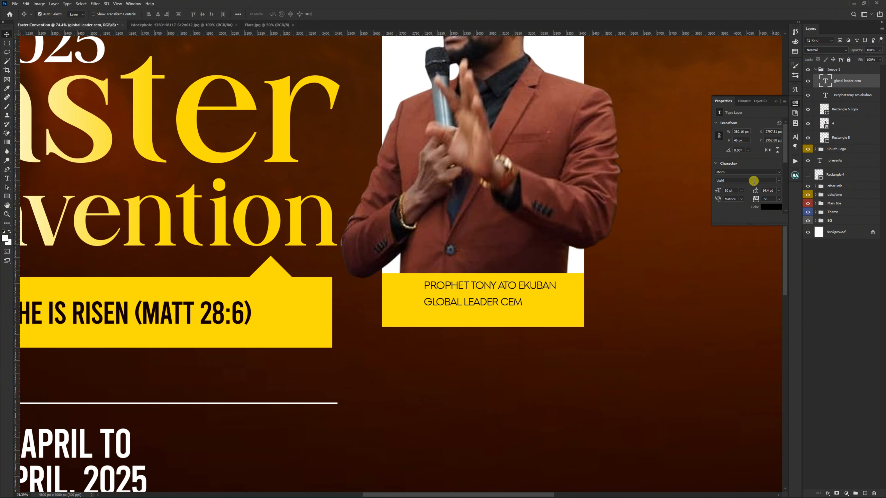
Step: Set the GLOBAL LEADER CEM line to Demi Bold and change the name line's font to Bebas Regular
click(779, 180)
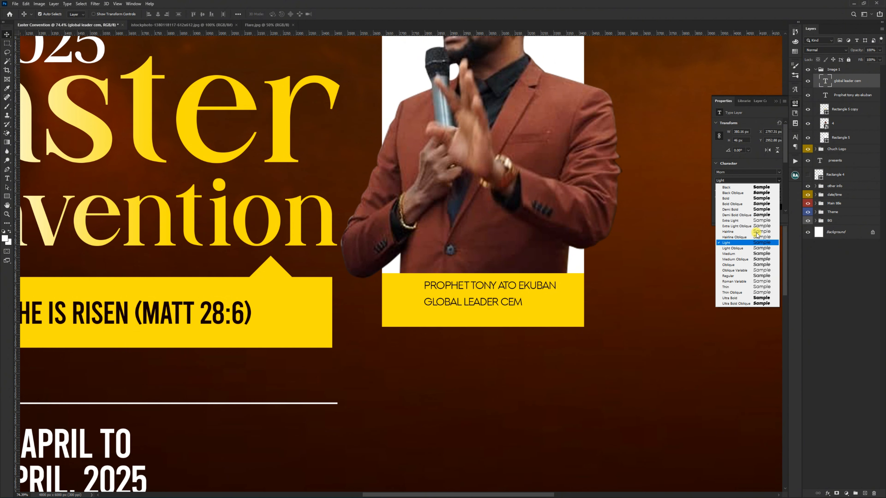
click(759, 211)
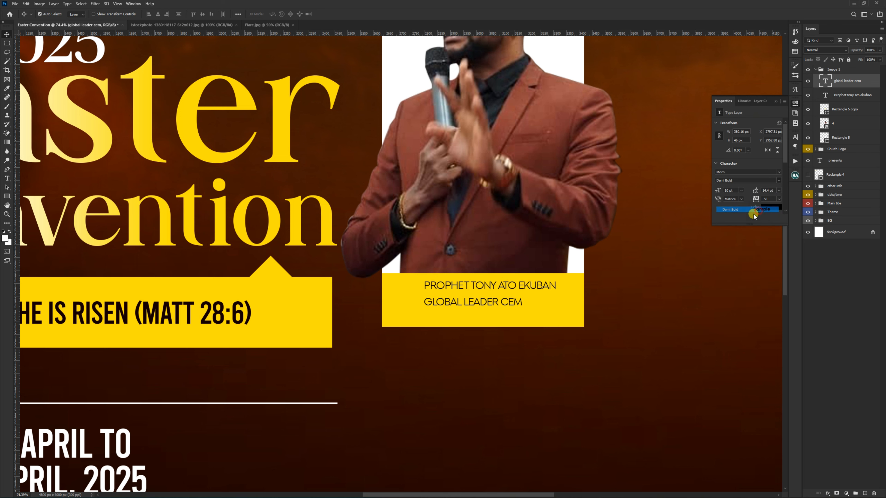
click(509, 289)
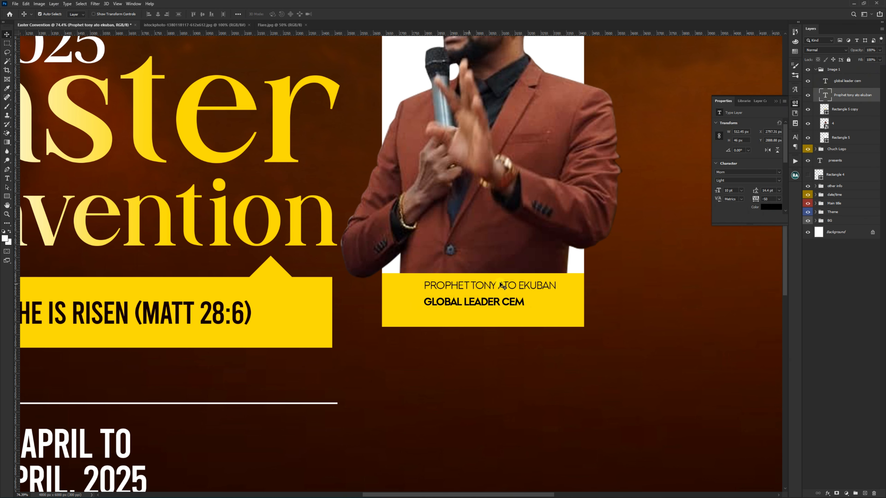
click(730, 172)
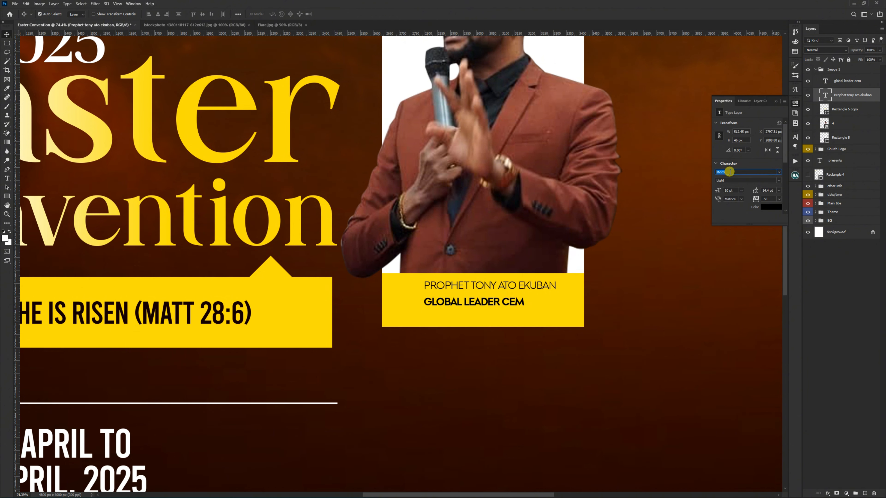
text(beb)
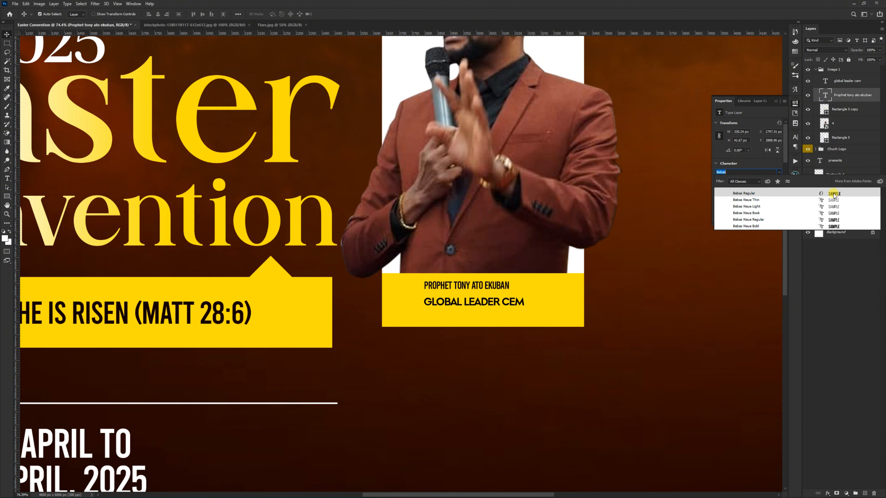
click(834, 194)
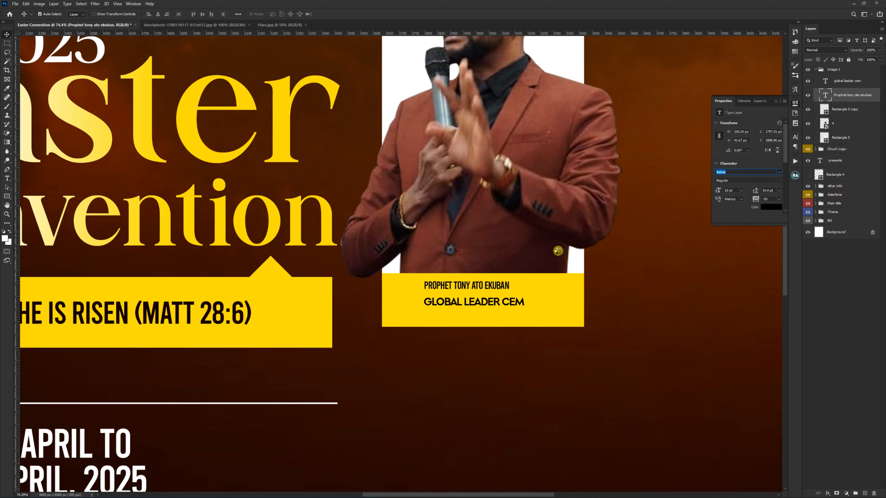
Step: Set the name line's tracking to -60 and scale the line up to 150%
click(764, 198)
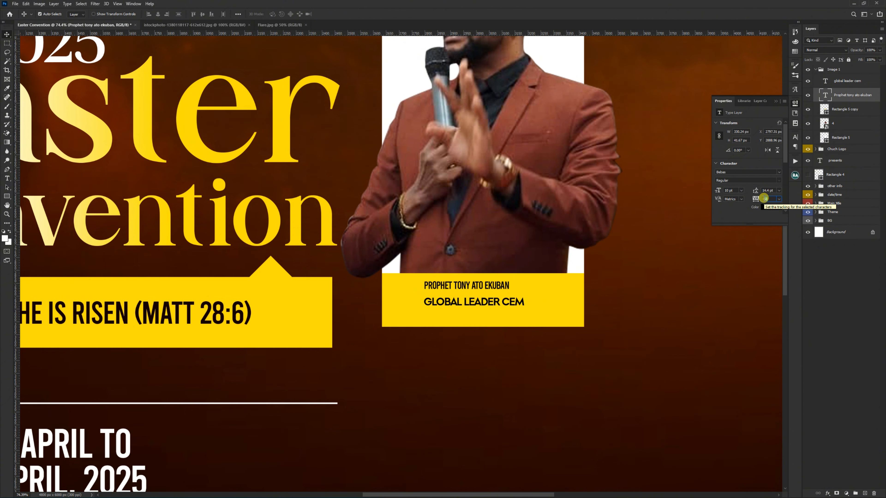
text(-6)
scroll(481, 284, up, 1)
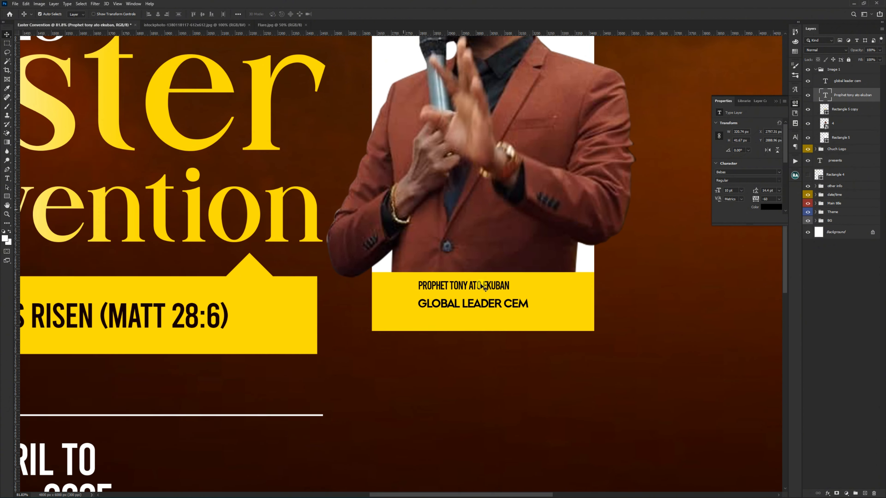
scroll(483, 286, up, 2)
key(ctrl+t)
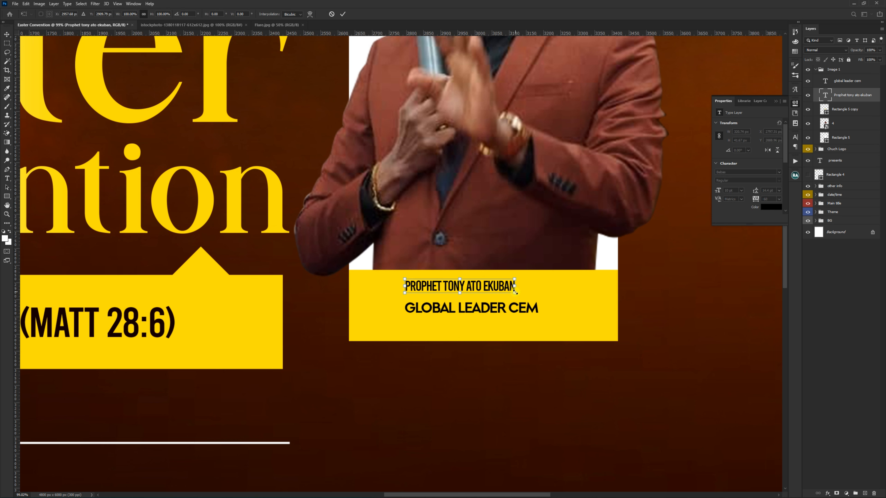
drag(515, 291, 572, 310)
key(Return)
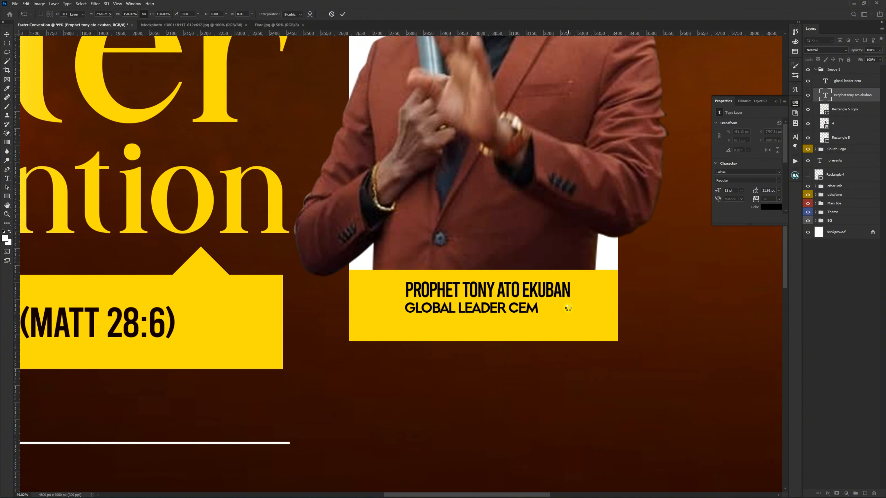
Step: Align the name and GLOBAL LEADER CEM lines on a common horizontal centre and move them slightly down on the yellow strip
shift+click(489, 302)
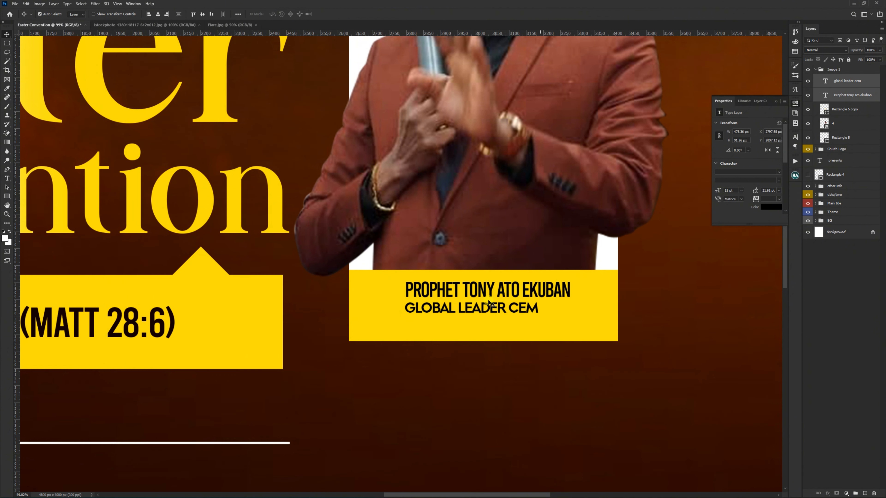
click(158, 14)
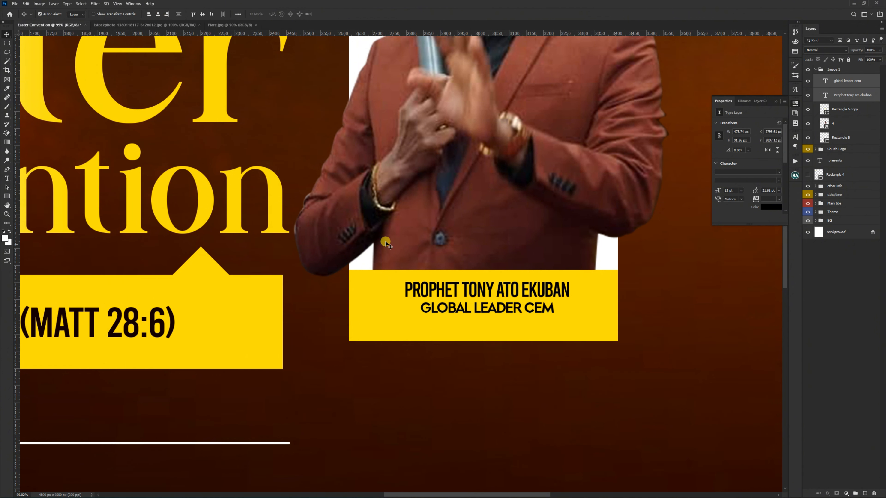
drag(458, 290, 454, 295)
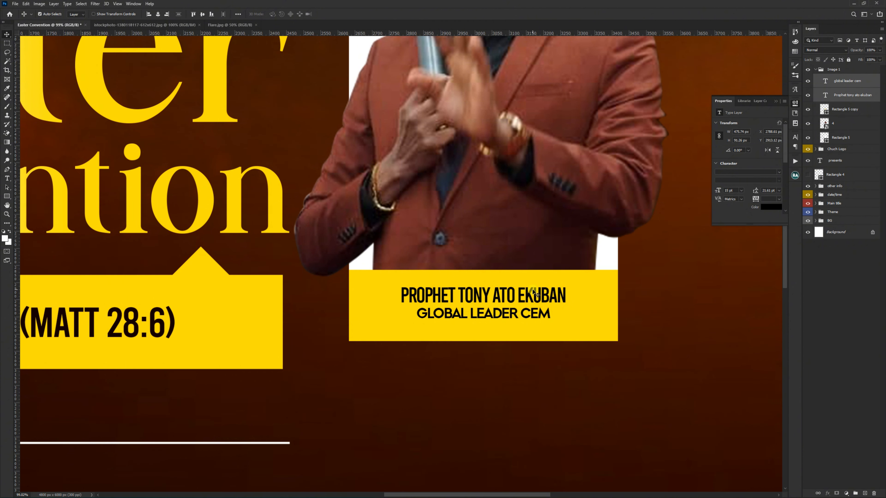
click(823, 289)
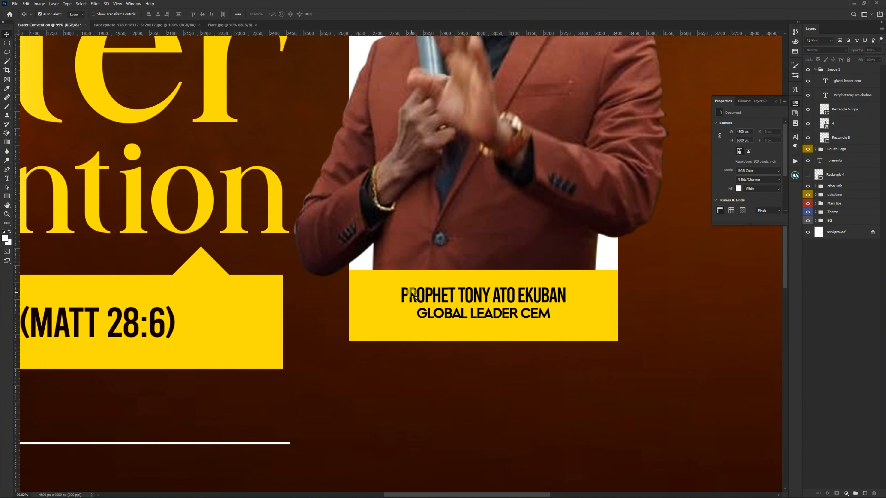
Step: Collapse the Image 1 group, duplicate it, and rename the copy Image 2
click(815, 70)
click(837, 70)
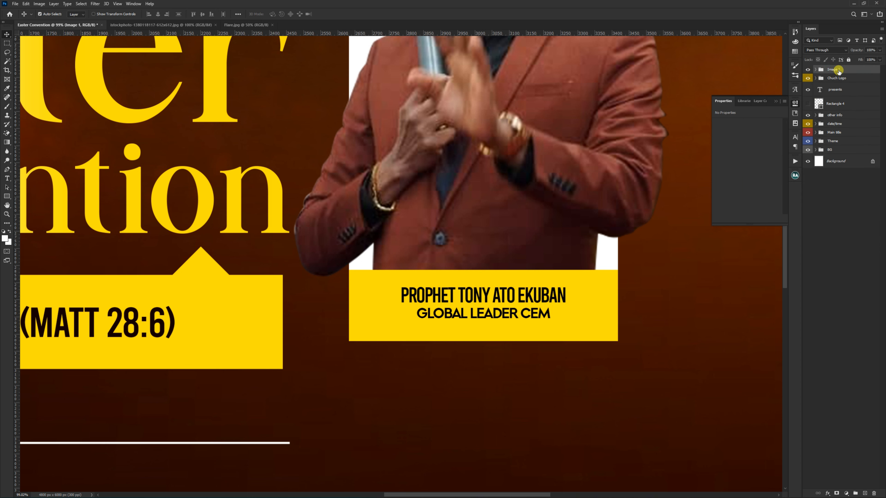
key(ctrl+j)
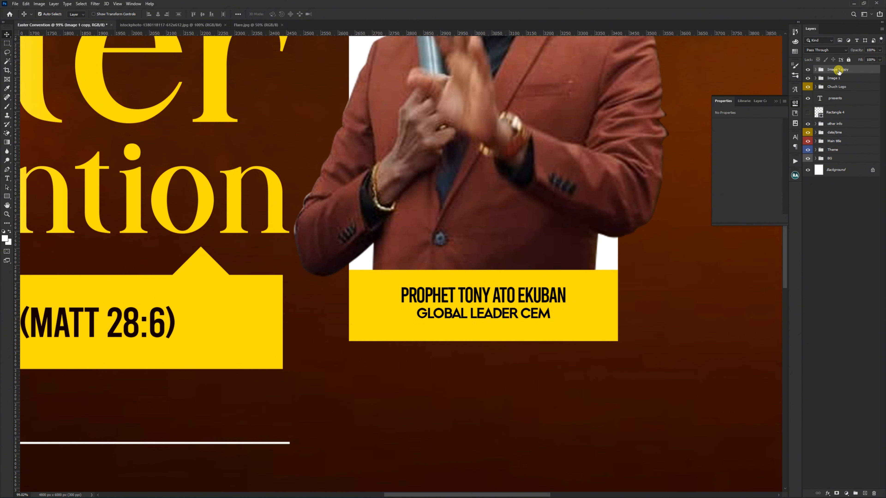
double_click(839, 70)
drag(838, 69, 853, 70)
text(2)
key(Return)
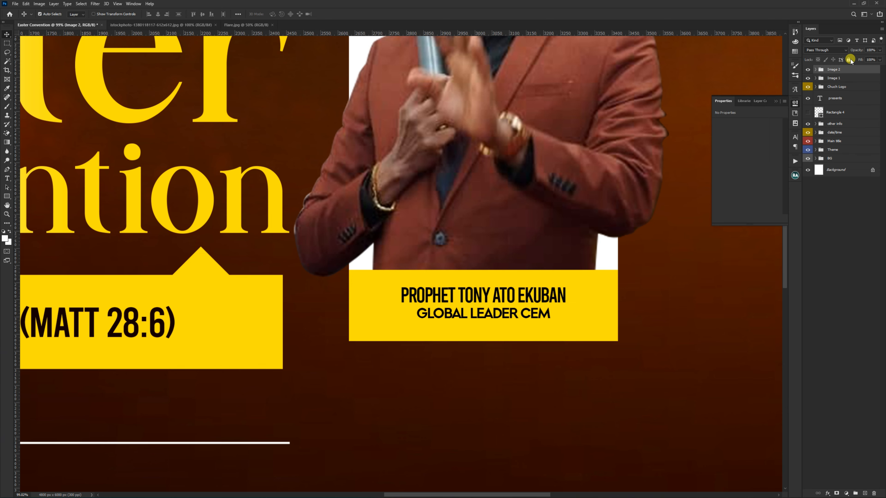
Step: Move the Image 2 group below the first speaker frame and delete the photo of the man in the brown suit from it
scroll(414, 263, down, 5)
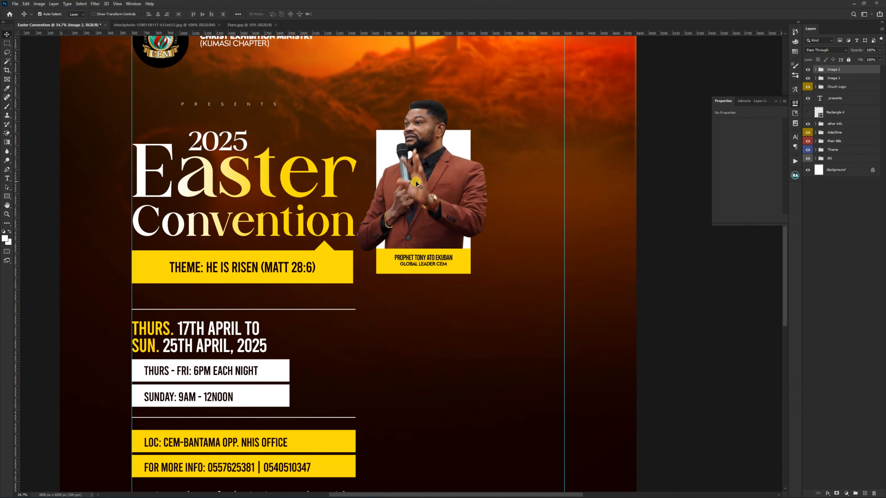
drag(431, 159, 437, 333)
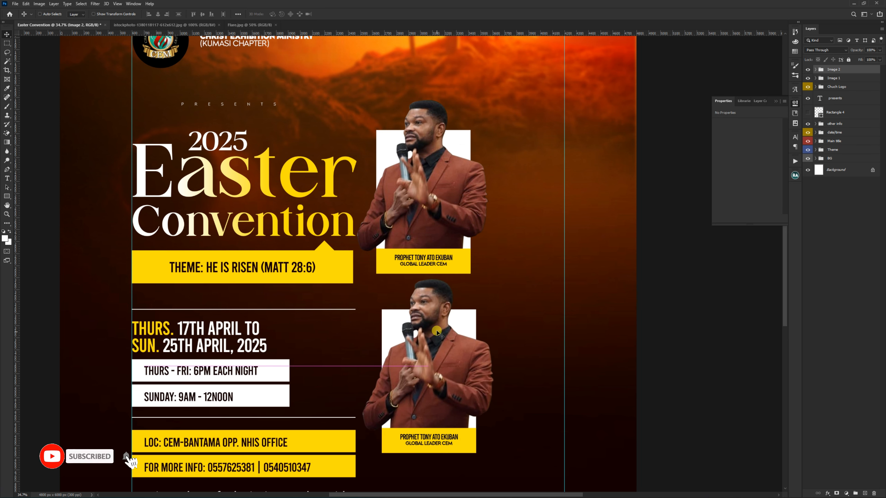
scroll(471, 265, down, 1)
ctrl+click(439, 349)
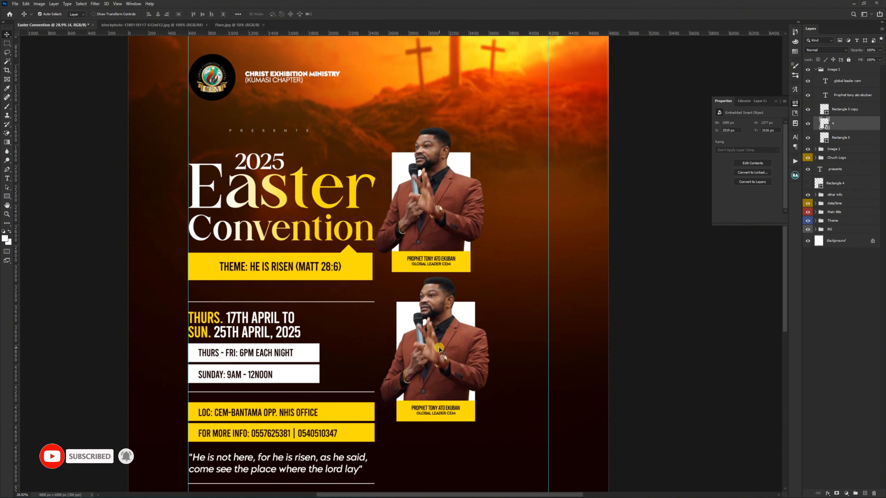
key(Delete)
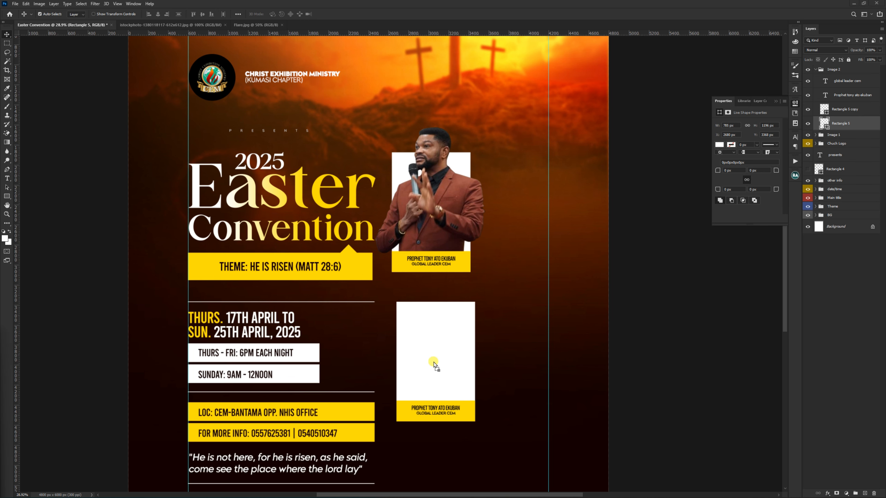
Step: Place the cut-out photo of the clergyman in the blue shirt between the second white rectangle and yellow strip, scaled to about 34%
drag(434, 361, 435, 360)
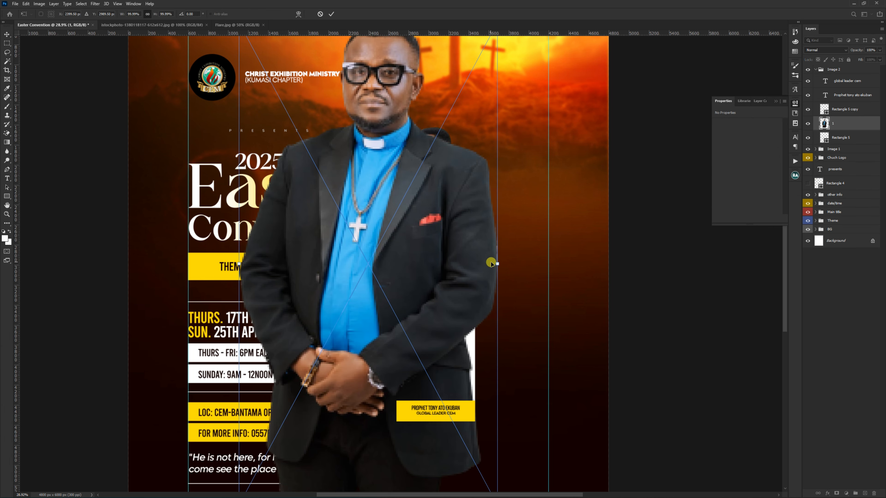
drag(497, 264, 448, 342)
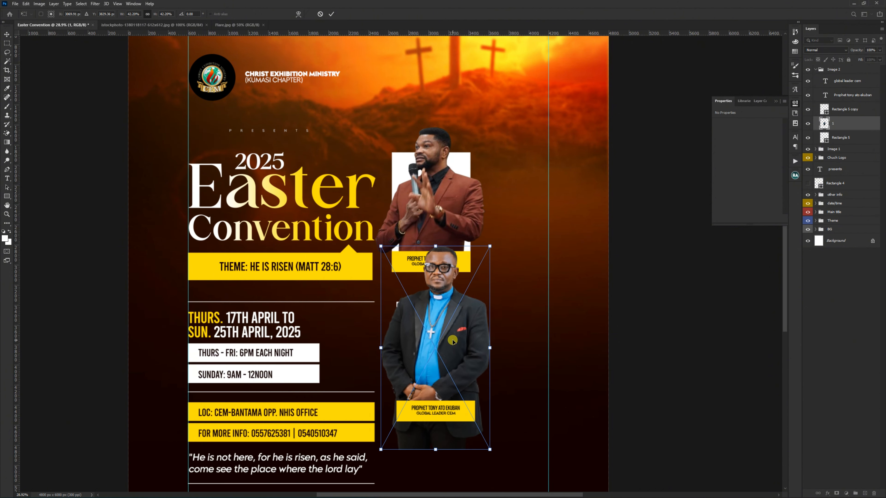
key(Return)
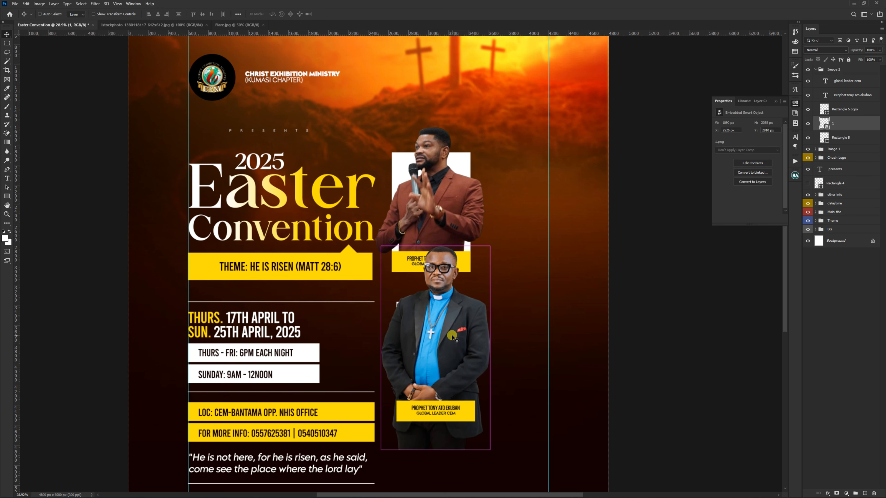
key(ctrl+t)
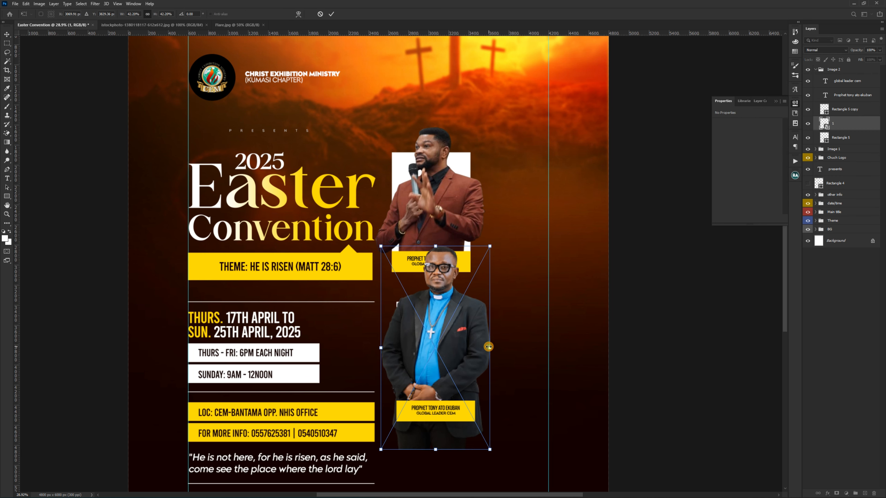
drag(489, 347, 479, 347)
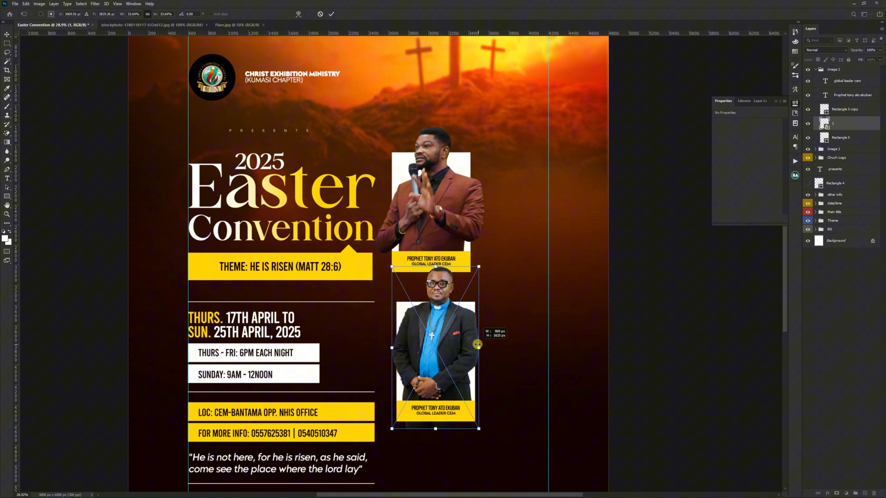
double_click(453, 344)
Step: Move the clergyman photo down so his clasped hands sit just above the yellow strip
scroll(453, 361, up, 3)
drag(443, 388, 447, 326)
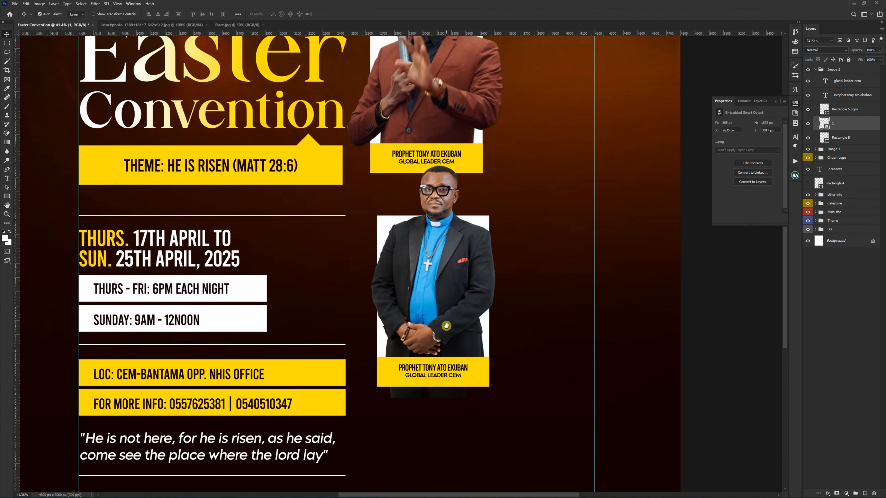
scroll(429, 338, up, 2)
drag(445, 285, 442, 299)
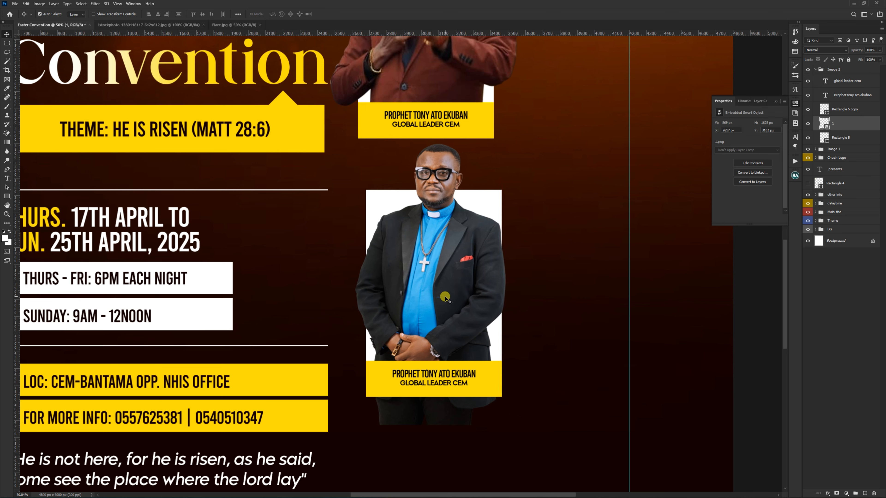
Step: Select the lower part of the clergyman photo around the yellow strip and hide it with a layer mask
scroll(429, 397, up, 1)
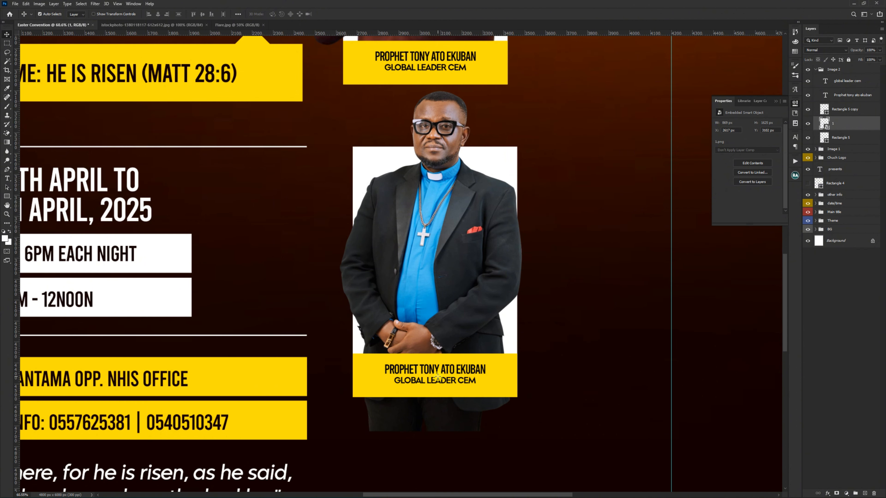
key(m)
drag(338, 364, 529, 452)
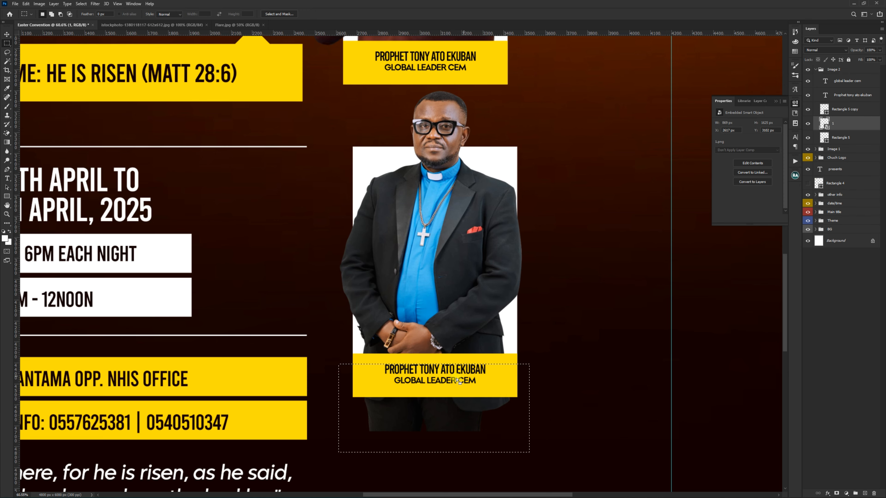
scroll(445, 416, down, 2)
scroll(447, 416, up, 3)
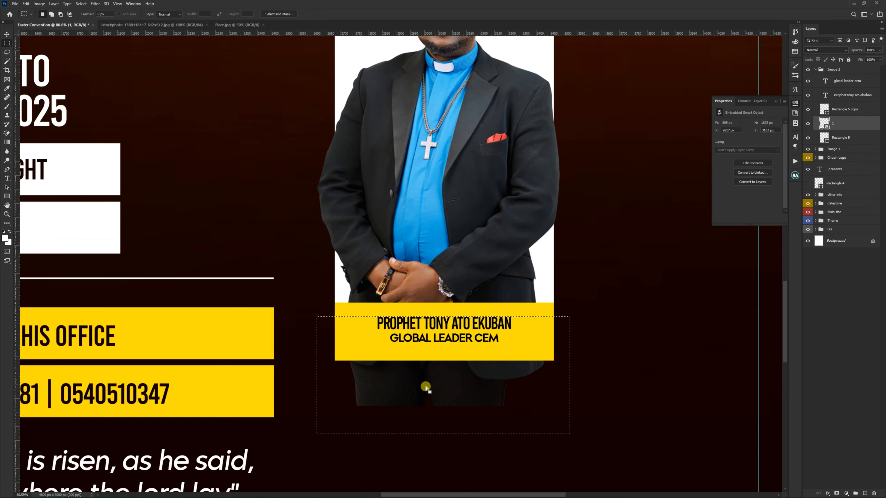
click(835, 492)
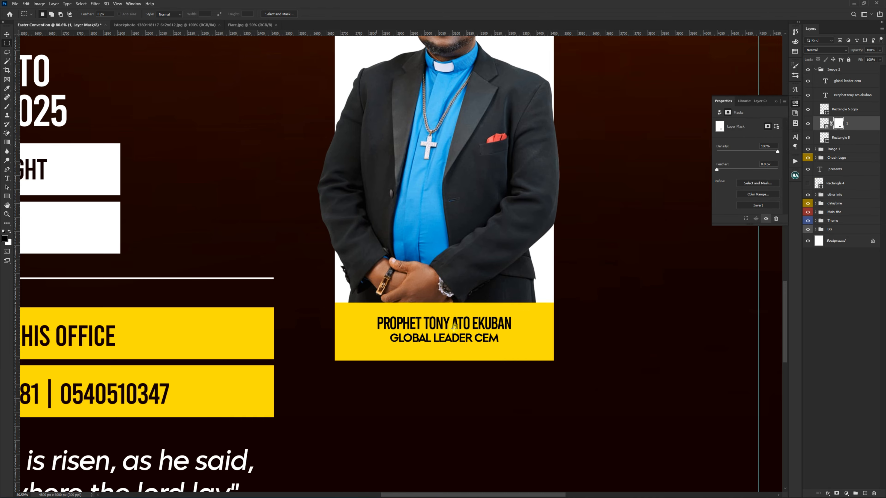
scroll(453, 326, down, 8)
key(v)
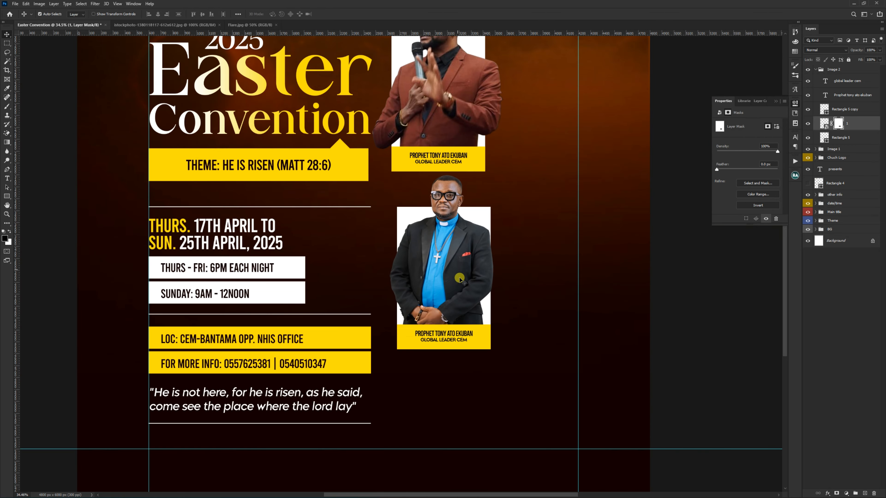
Step: Replace the name line on the second yellow strip with the pastor's title and name
scroll(459, 279, up, 5)
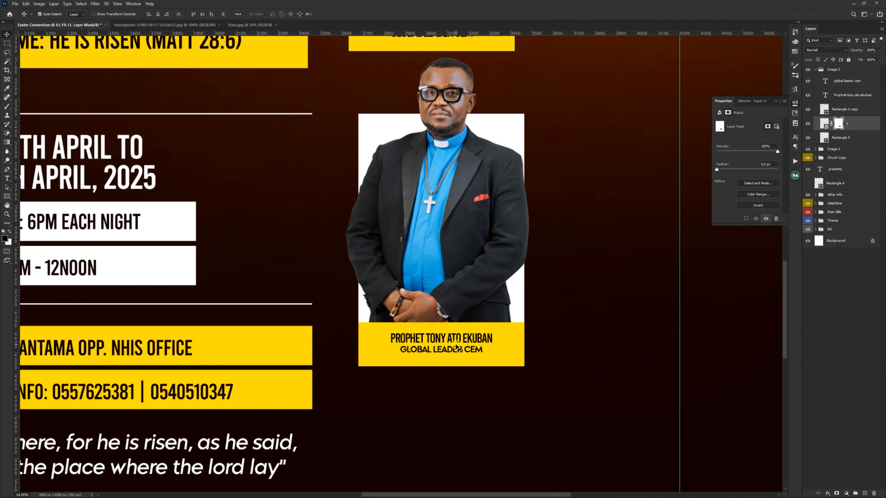
key(t)
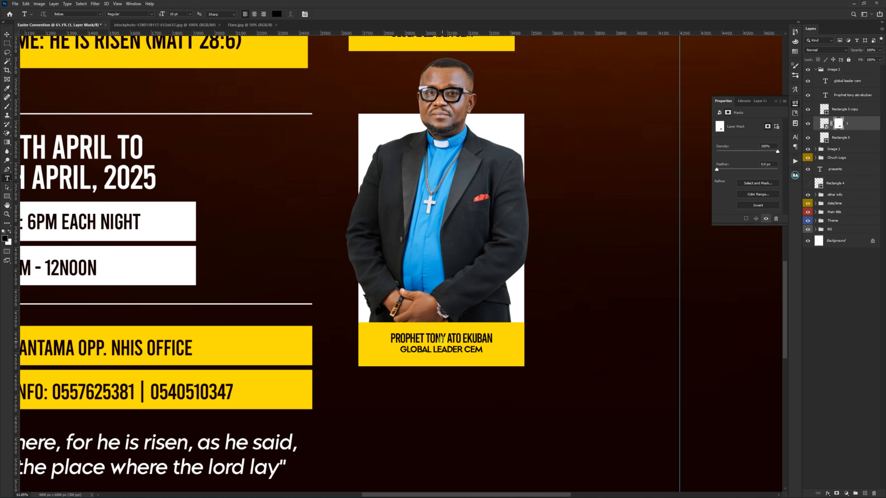
click(442, 340)
key(ctrl+a)
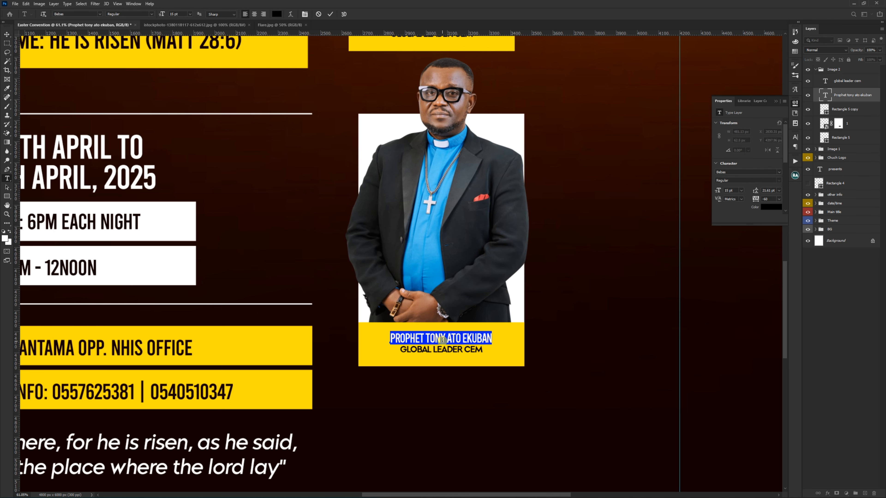
text(PST)
Step: Change the second caption's GLOBAL LEADER CEM line to RES.PST.CEM - ASAWASE
click(467, 351)
key(ctrl+a)
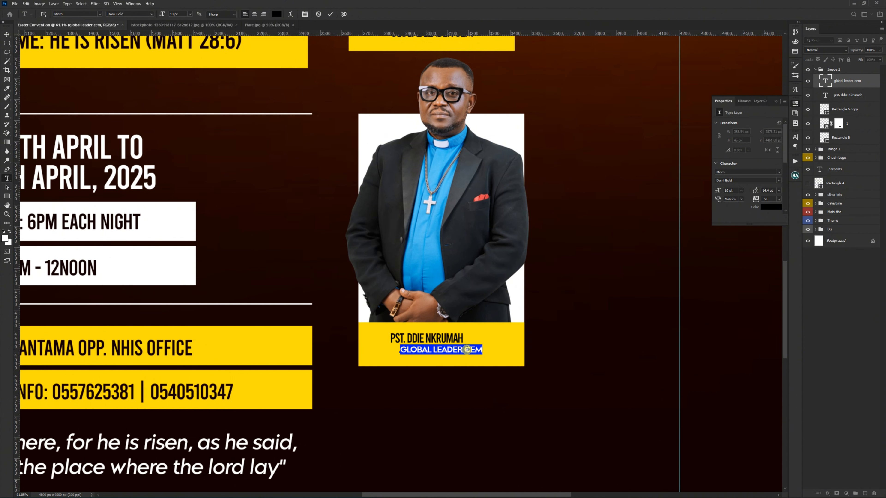
text(RES.P)
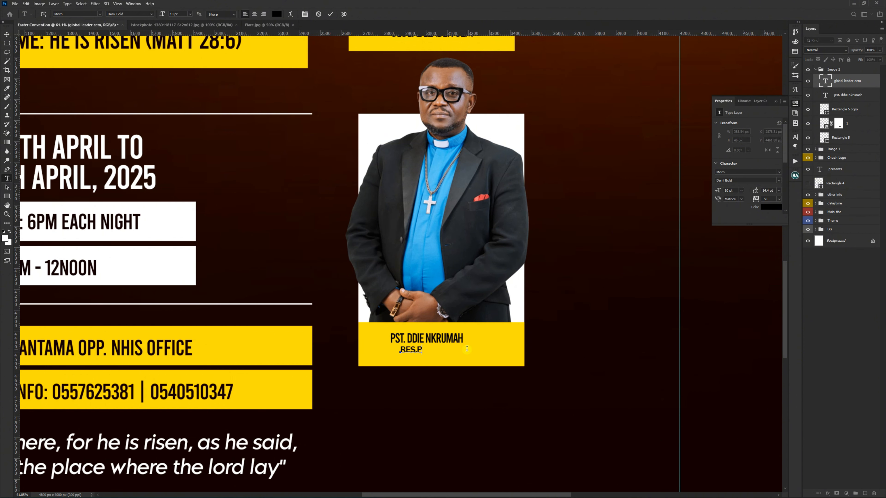
text(ST.CEM - ASAWASE)
click(7, 34)
Step: Centre-align both lines of the second caption, position them in the middle of the yellow strip, and collapse the Image 2 group
drag(427, 338, 411, 339)
shift+click(851, 81)
click(795, 147)
click(730, 147)
click(157, 14)
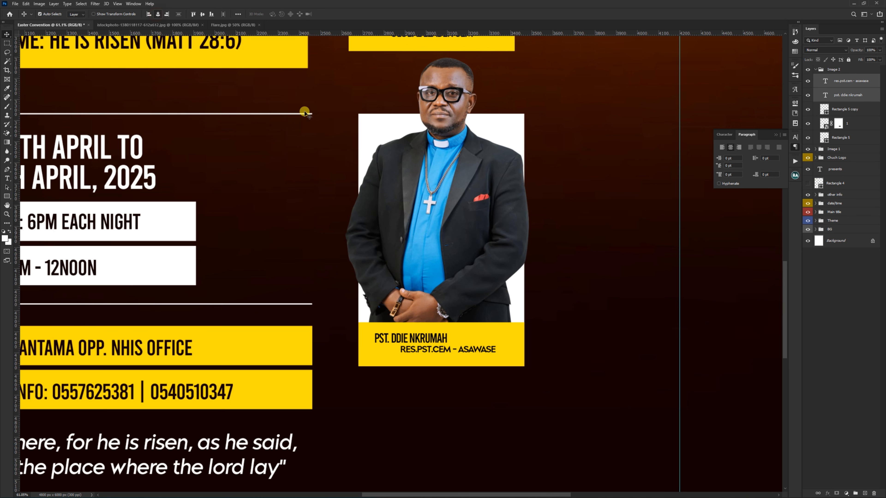
drag(449, 339, 455, 338)
scroll(433, 350, down, 3)
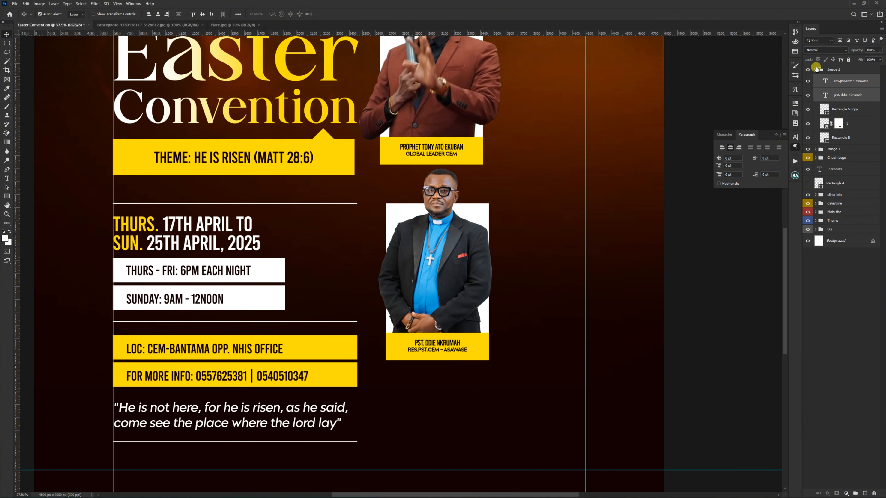
click(816, 69)
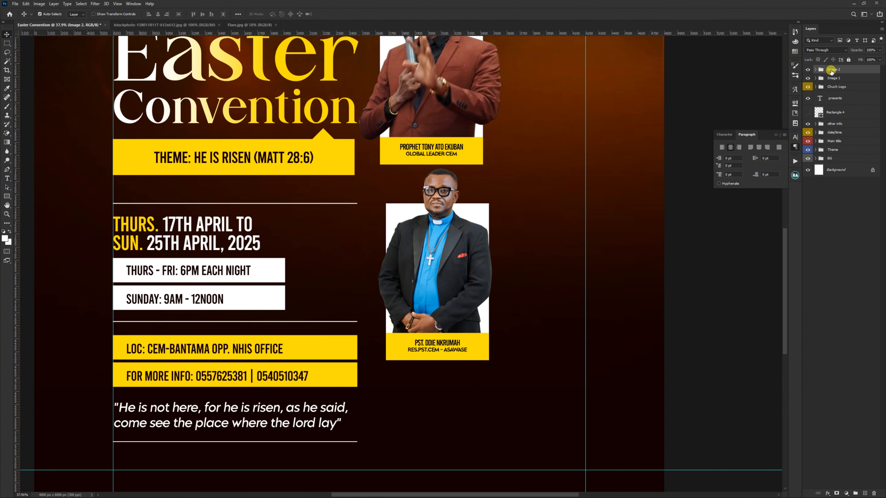
Step: Duplicate the Image 2 group, move the copy up and to the right of the clergyman card, and order it below Image 2
key(ctrl+j)
drag(436, 269, 530, 220)
drag(834, 71, 833, 84)
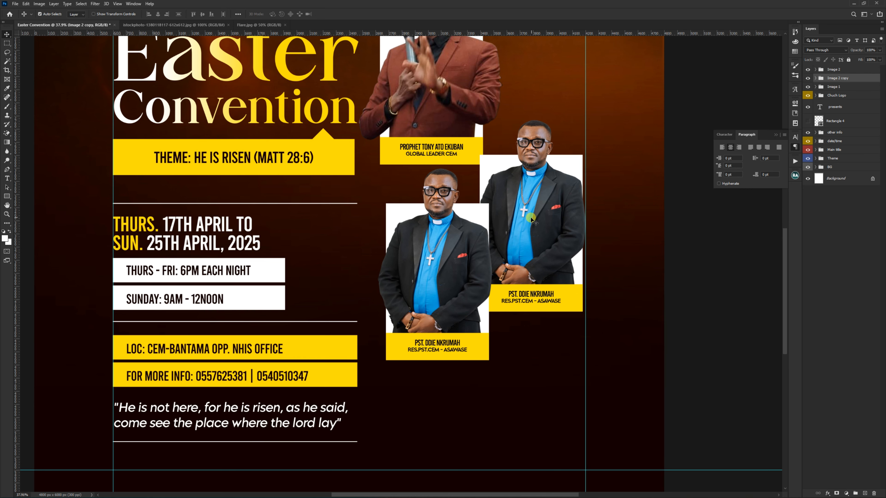
Step: Replace the clergyman photo in the copied group with the checked-suit man's photo, scaled and positioned to fit the white frame
scroll(532, 218, up, 2)
scroll(534, 216, up, 1)
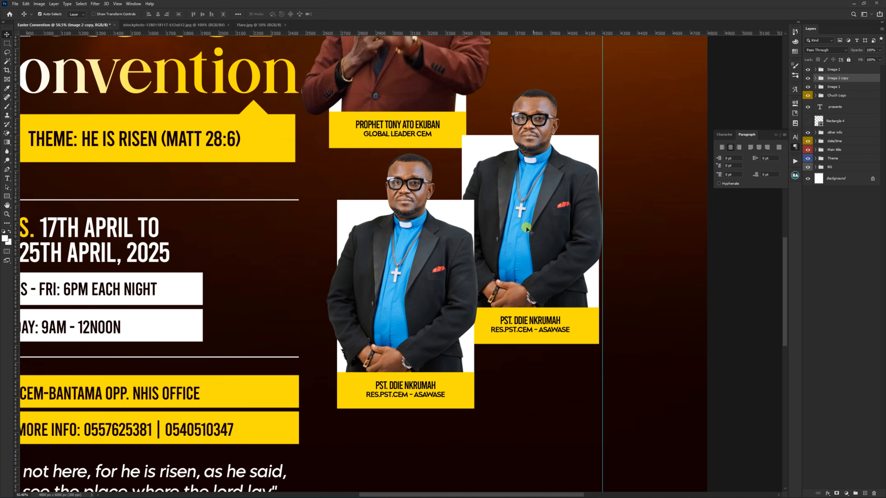
click(529, 192)
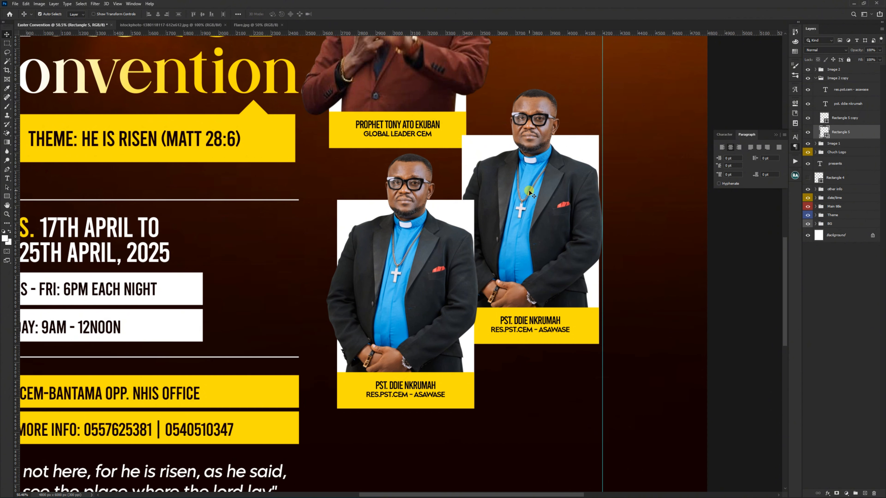
key(Delete)
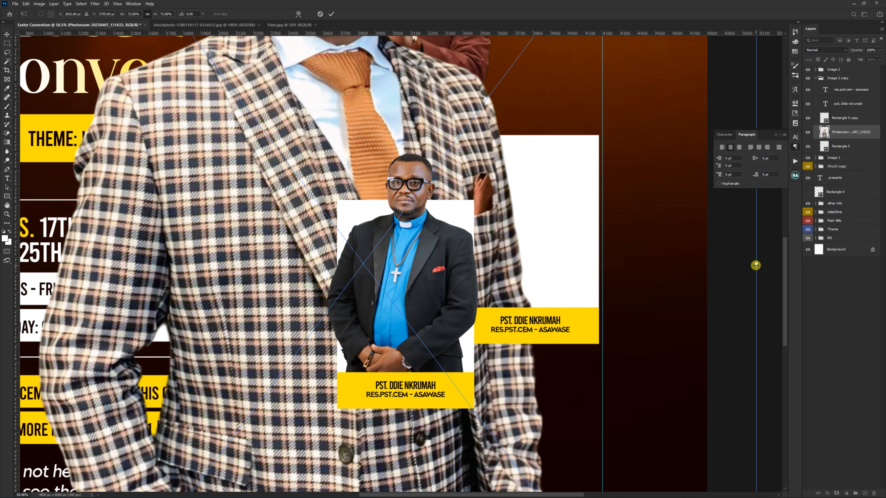
drag(756, 265, 578, 241)
drag(621, 233, 647, 233)
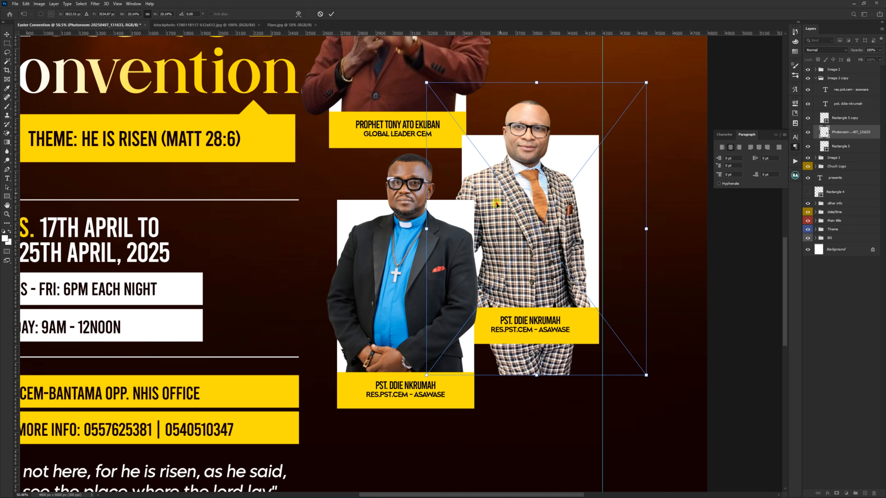
drag(496, 205, 508, 197)
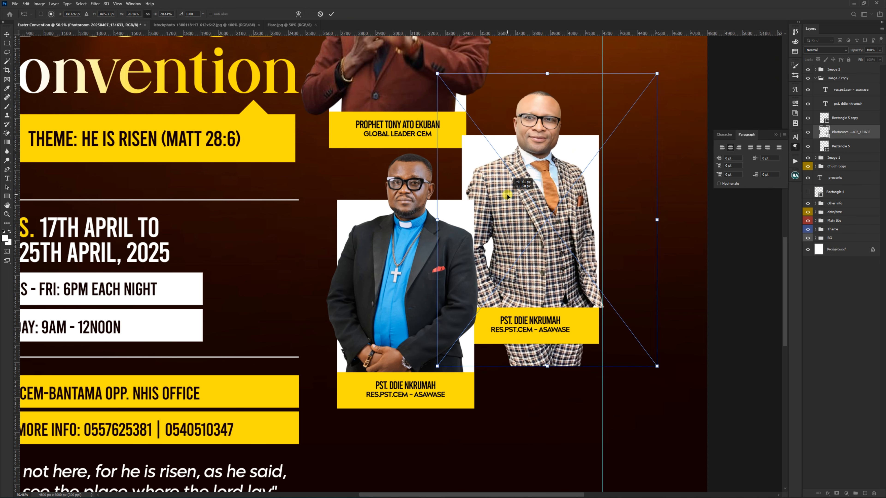
drag(654, 219, 653, 210)
key(Return)
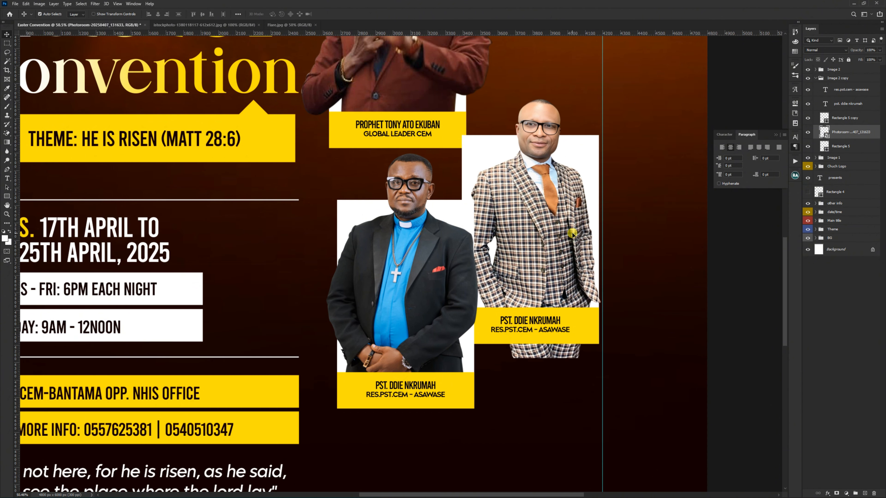
Step: Select the part of the checked-suit photo around and below the yellow strip and hide it with a layer mask
key(m)
drag(475, 382, 614, 318)
alt+click(836, 493)
key(v)
scroll(551, 199, down, 3)
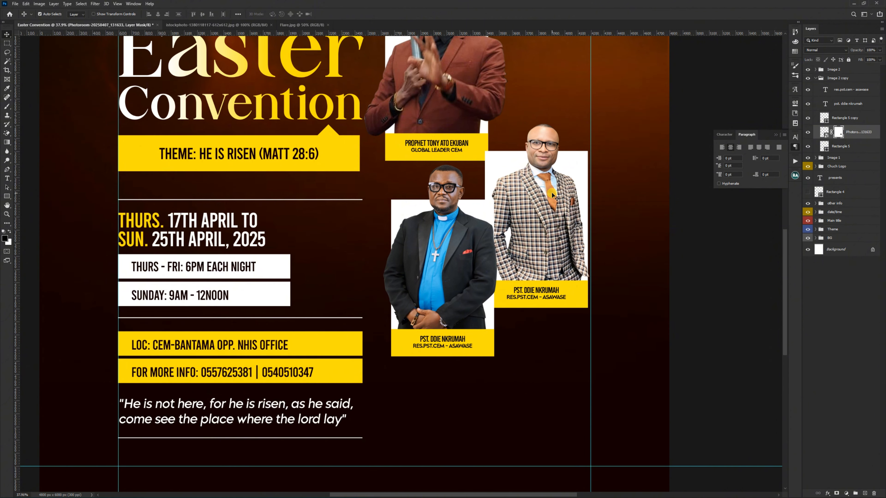
Step: Replace the name after PST. on the checked-suit man's caption with that pastor's full name
scroll(550, 196, up, 1)
scroll(558, 318, up, 5)
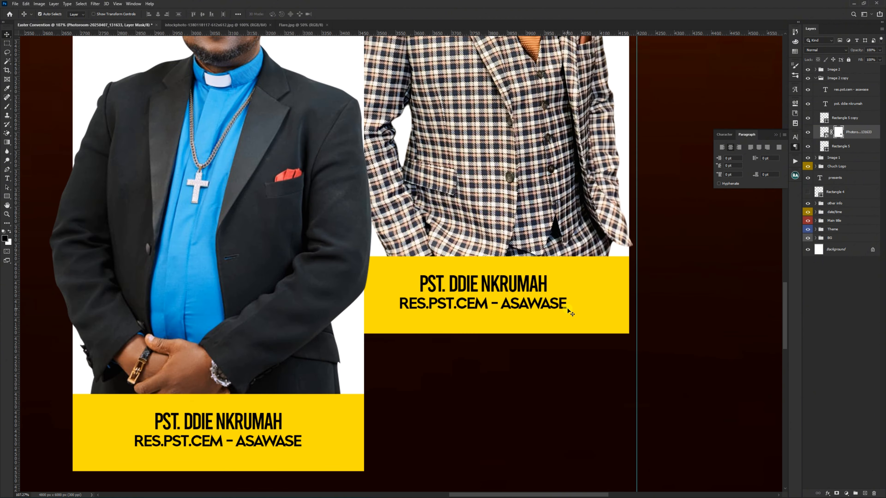
double_click(513, 286)
key(ctrl+a)
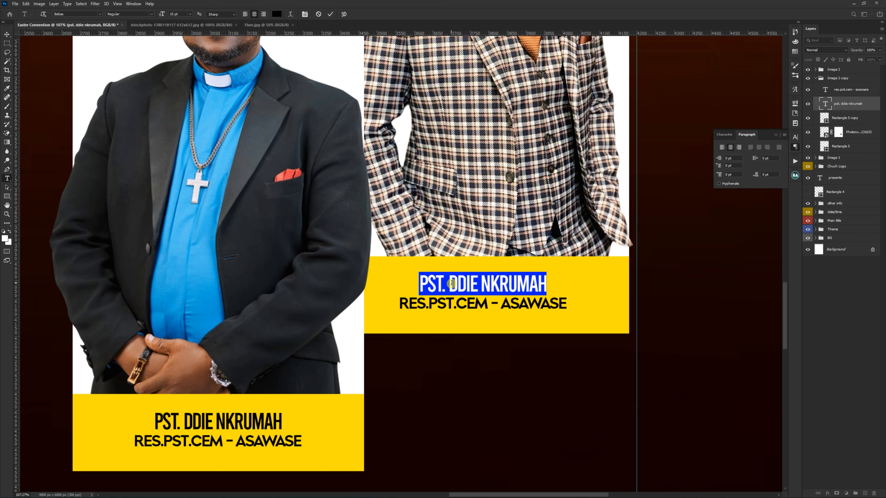
drag(457, 284, 491, 284)
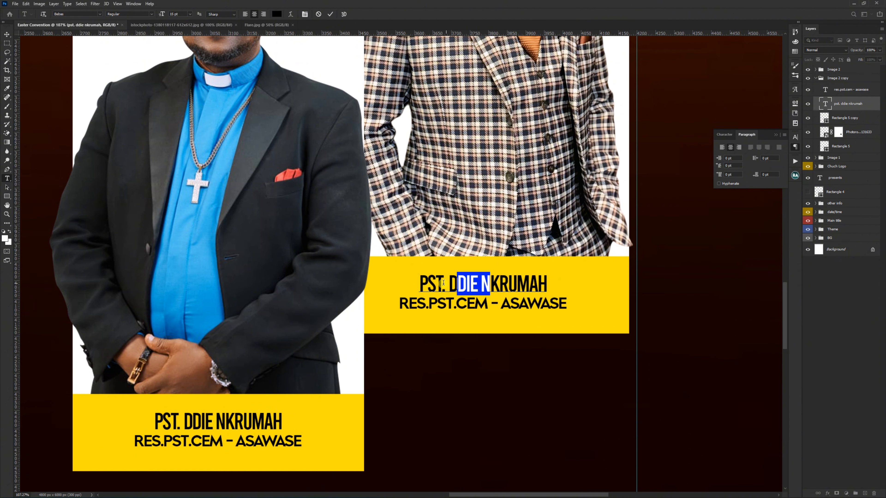
click(449, 284)
key(shift+End)
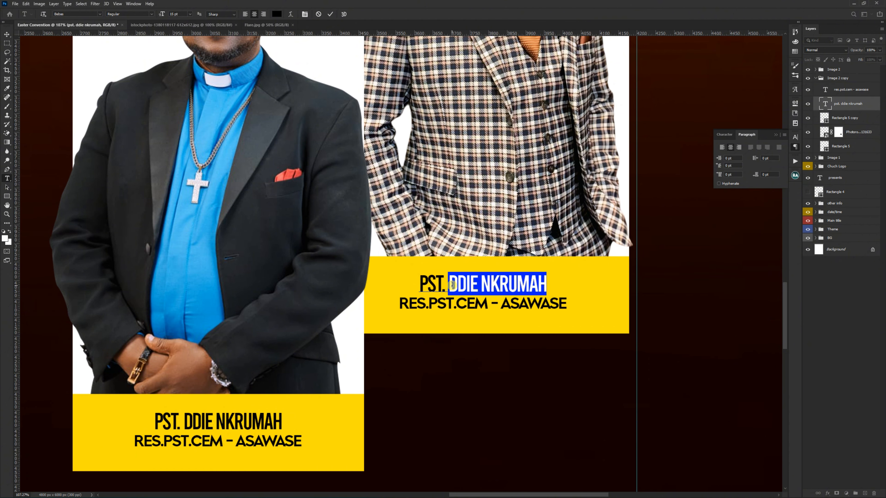
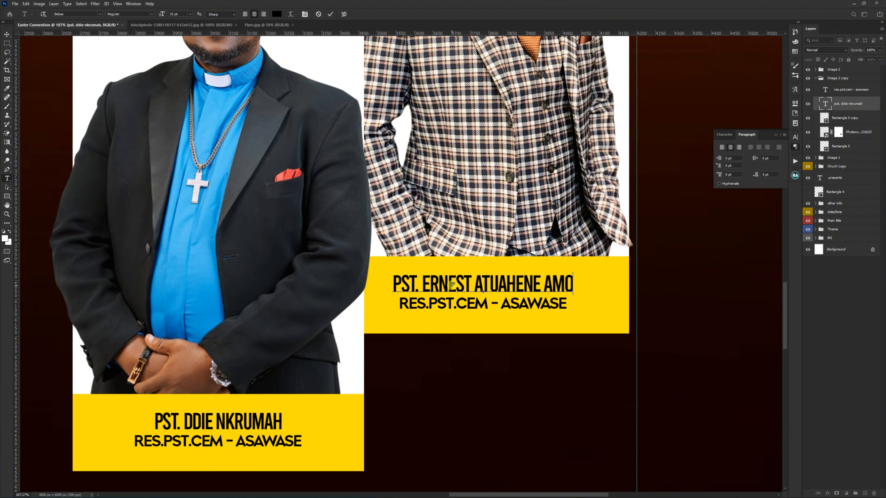
key(ctrl+Return)
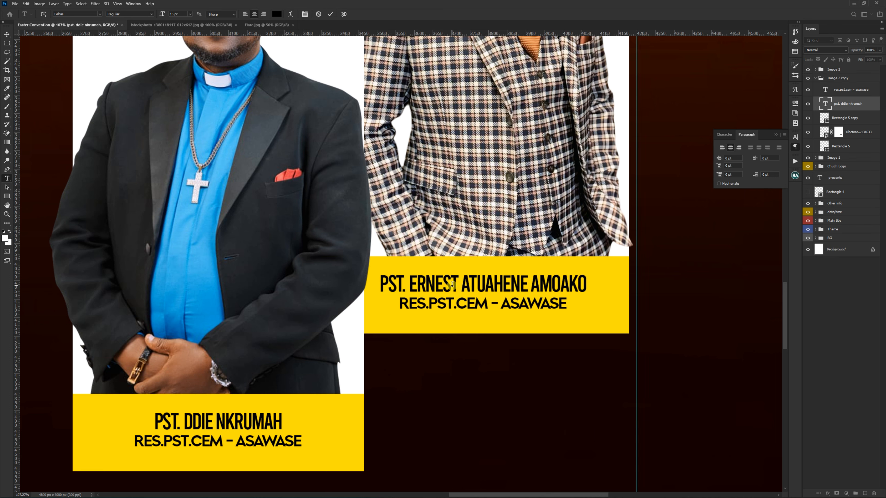
Step: Change the line under the checked-suit pastor's name to CEM – UK and centre it beneath the name
click(469, 305)
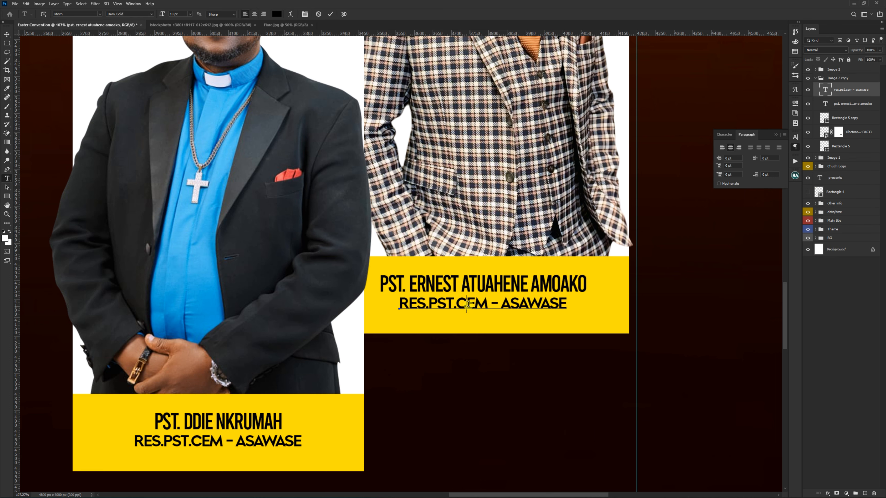
key(ctrl+a)
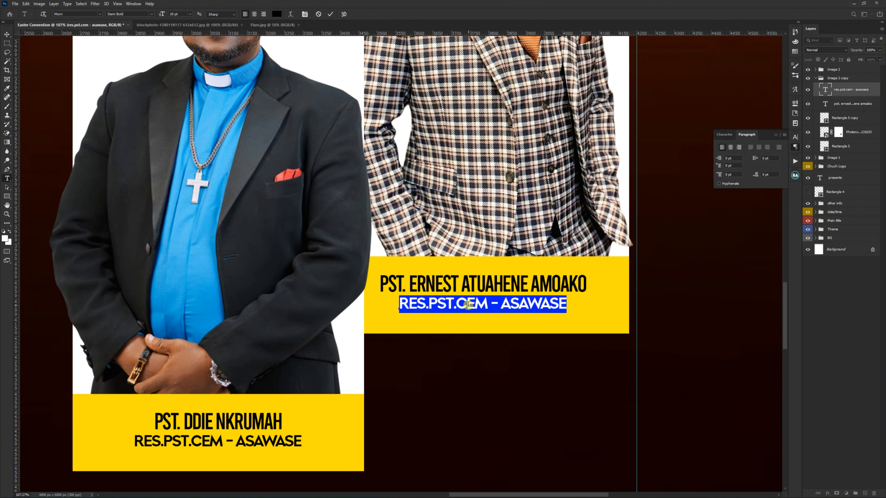
text(CEM -)
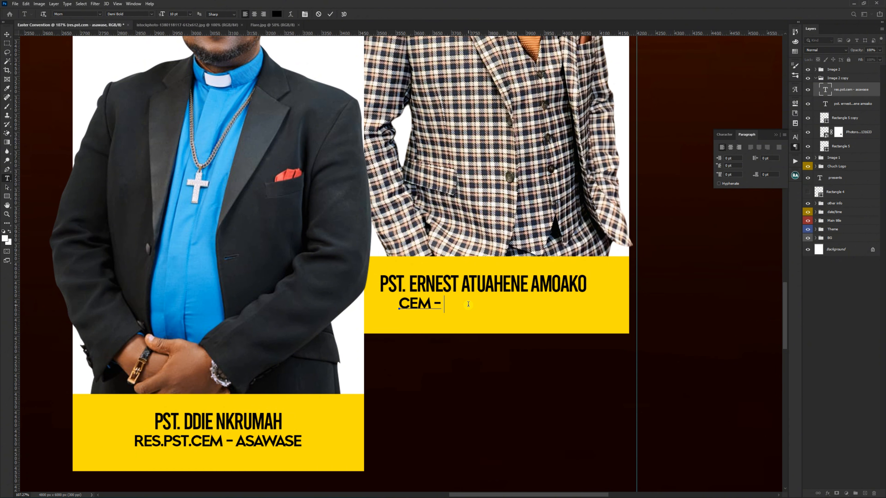
text( – UK)
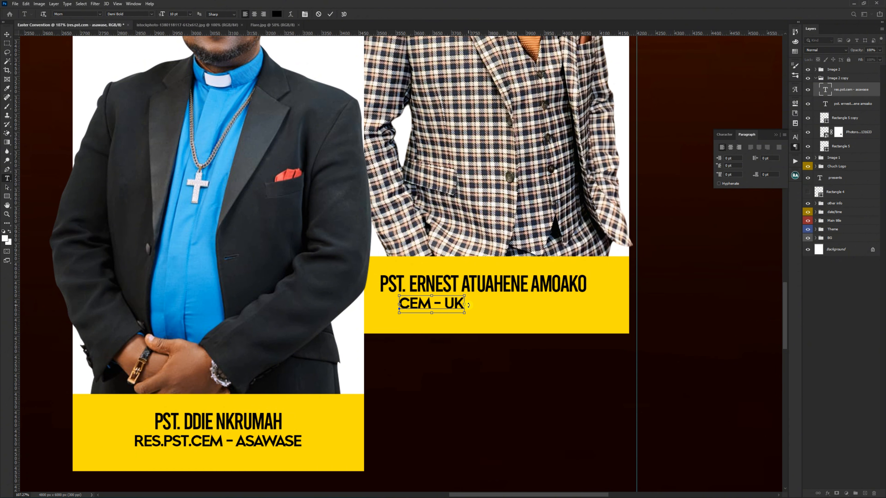
key(ctrl+Return)
key(v)
drag(448, 307, 500, 310)
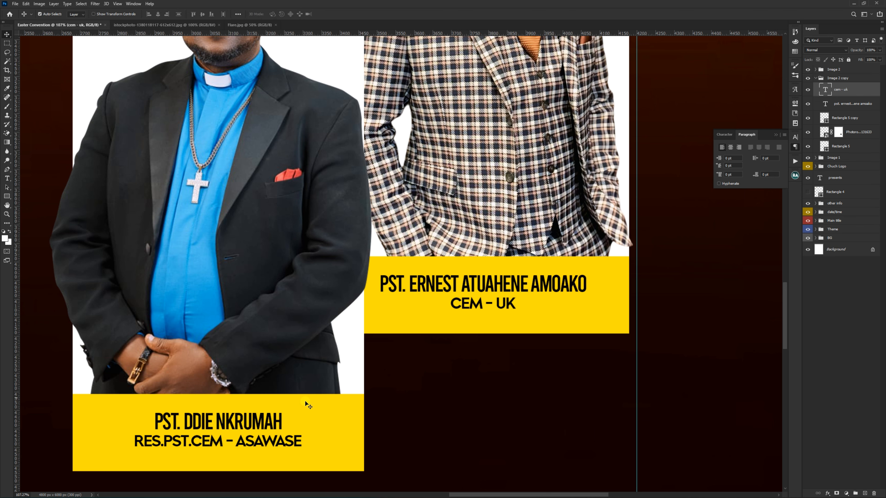
Step: Add the missing first letter to the pastor's name on the clergyman's caption
key(t)
click(185, 420)
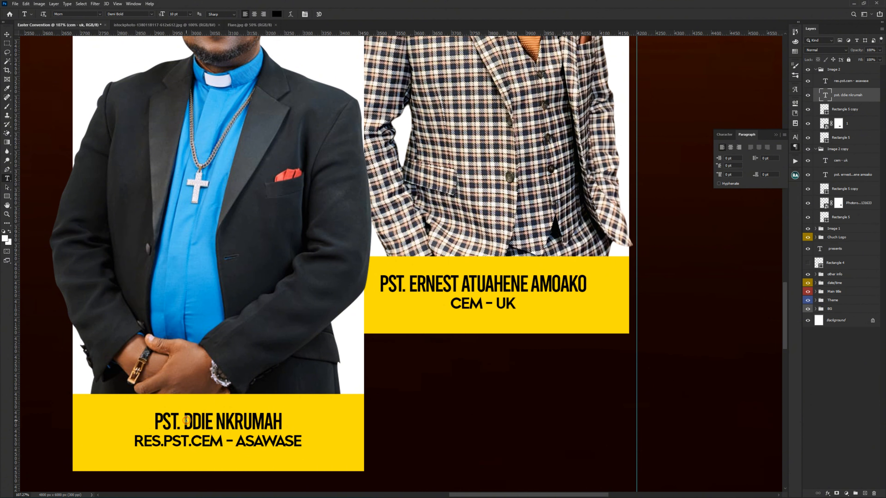
text(E)
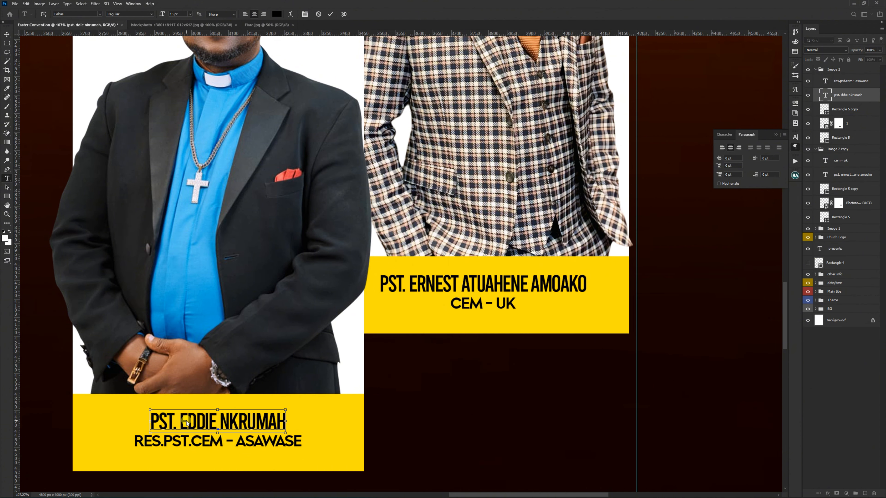
key(ctrl+Return)
key(v)
scroll(441, 330, down, 5)
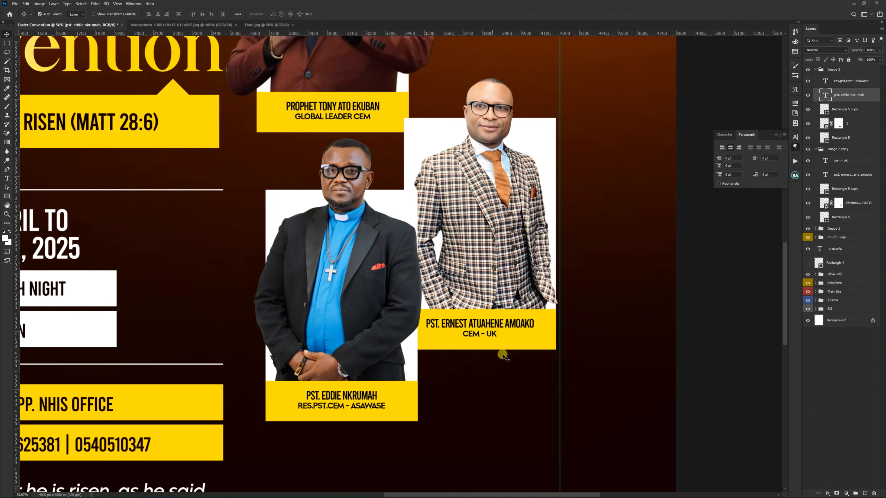
Step: Collapse the image groups, rename Image 2 copy as Image 3, and reorder the groups as Image 1, Image 2, Image 3
click(832, 69)
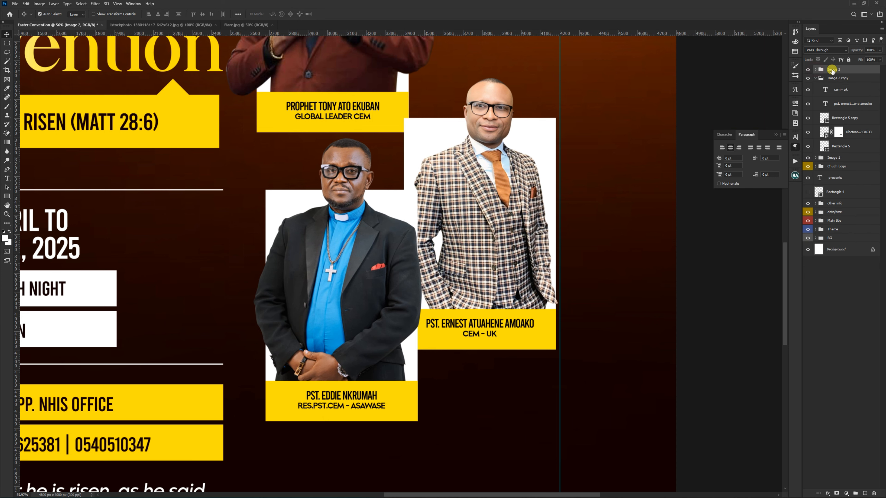
click(816, 79)
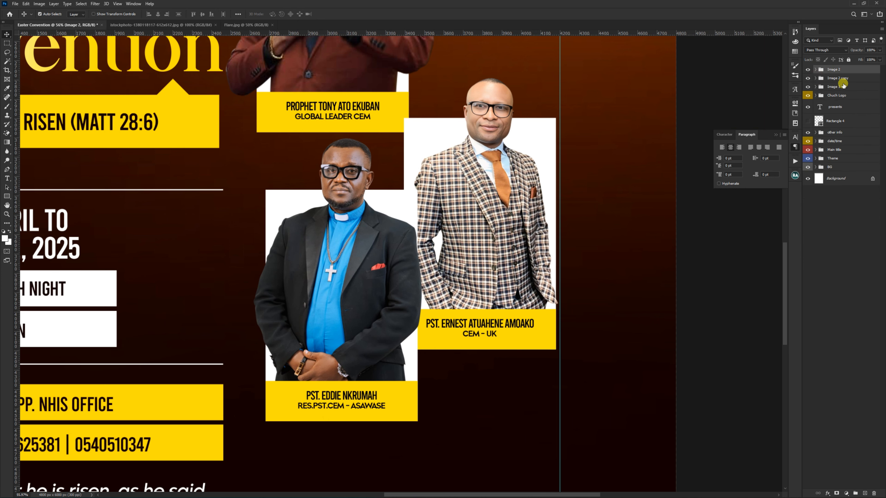
double_click(843, 79)
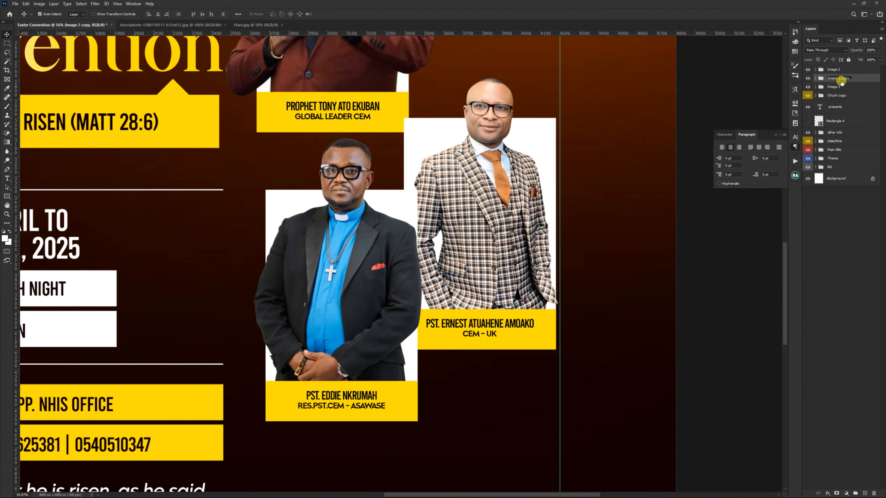
drag(842, 78, 856, 79)
key(BackSpace)
text(3)
key(Return)
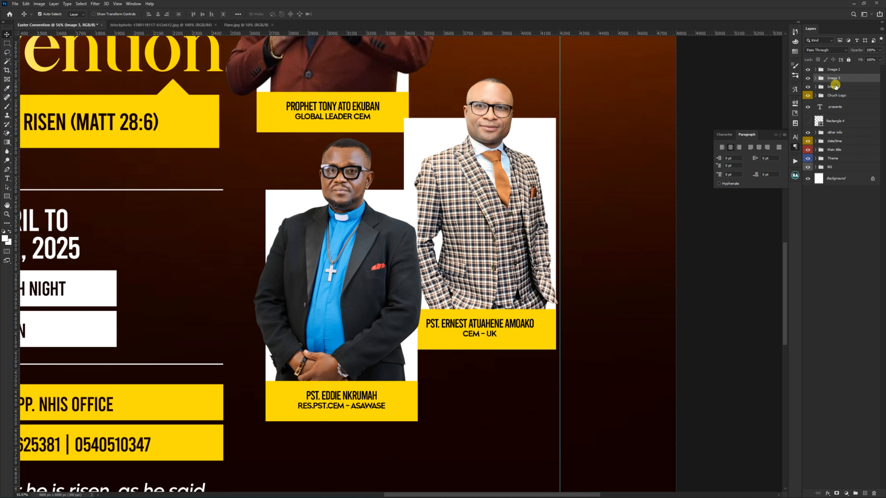
drag(839, 77, 834, 66)
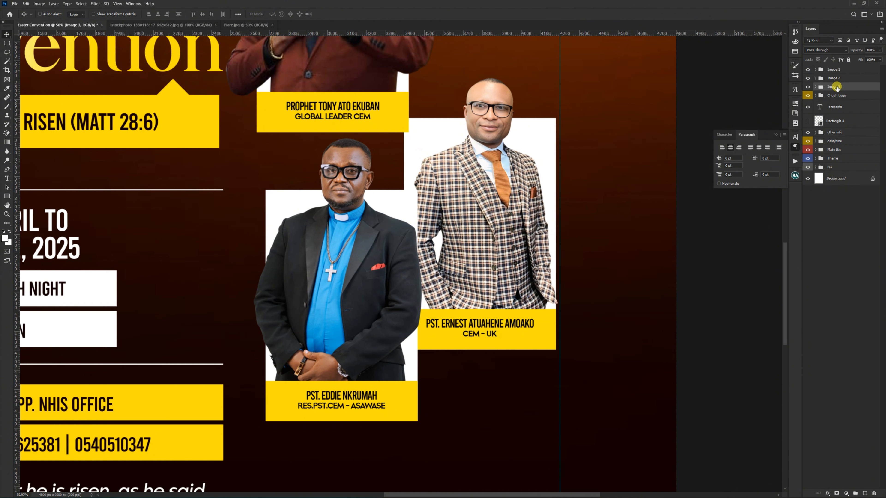
Step: Duplicate the Image 3 group and rename the copy as Image 4
key(ctrl+j)
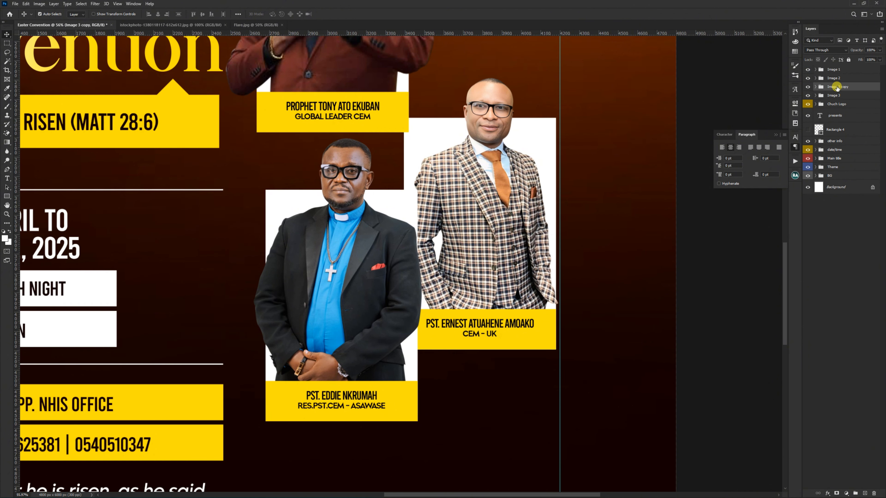
double_click(838, 87)
drag(838, 87, 859, 86)
text(4)
key(Return)
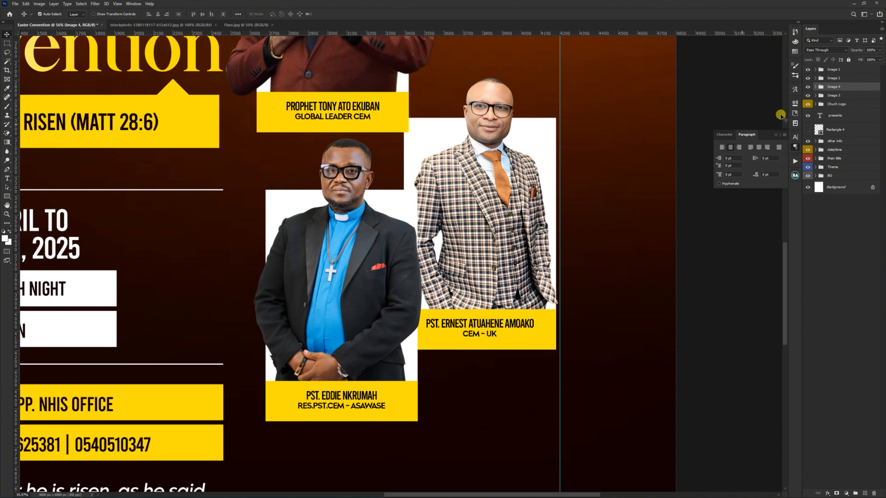
Step: Move the Image 4 card up beside the first speaker, and lower the Image 3 card against the right vertical guide
scroll(389, 108, down, 4)
drag(442, 218, 437, 84)
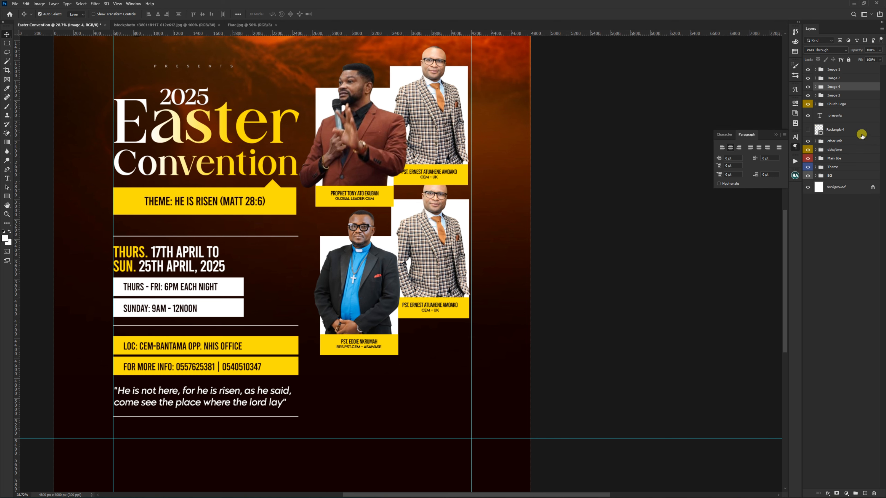
click(833, 95)
drag(429, 223, 433, 247)
click(834, 87)
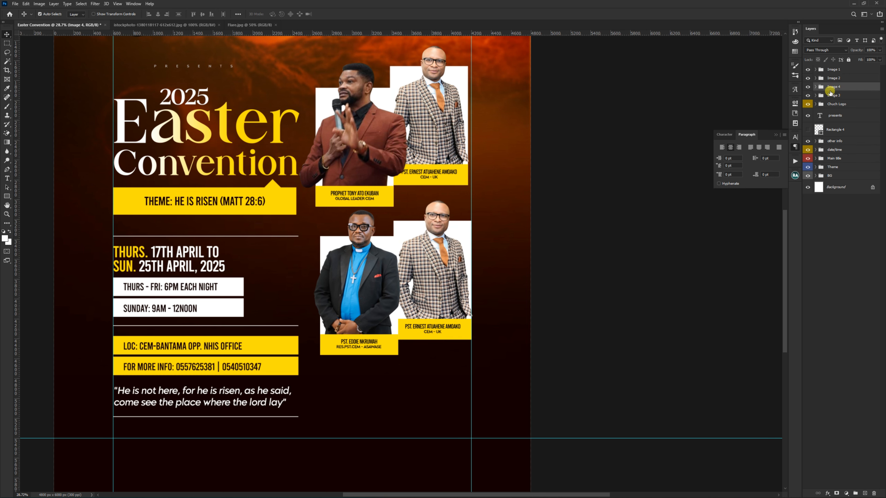
Step: Move the Image 4 card down and flush against the right vertical guide, beside the first speaker's card
drag(440, 102, 449, 119)
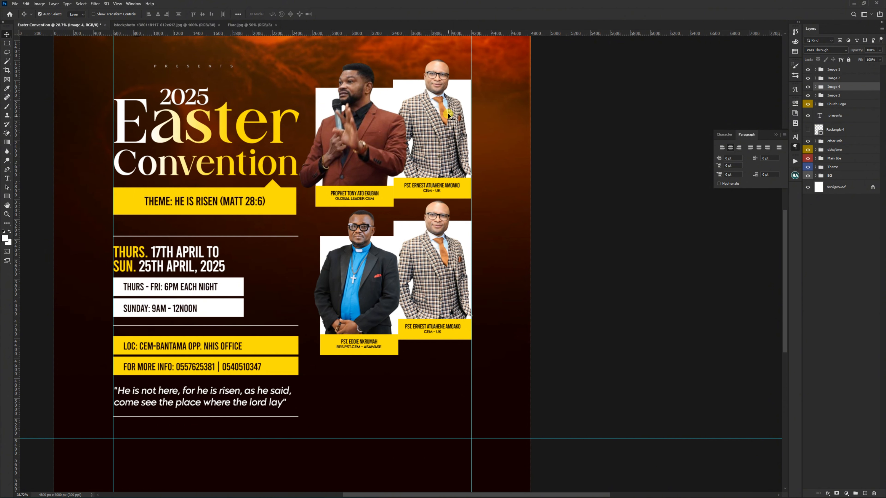
scroll(442, 60, up, 5)
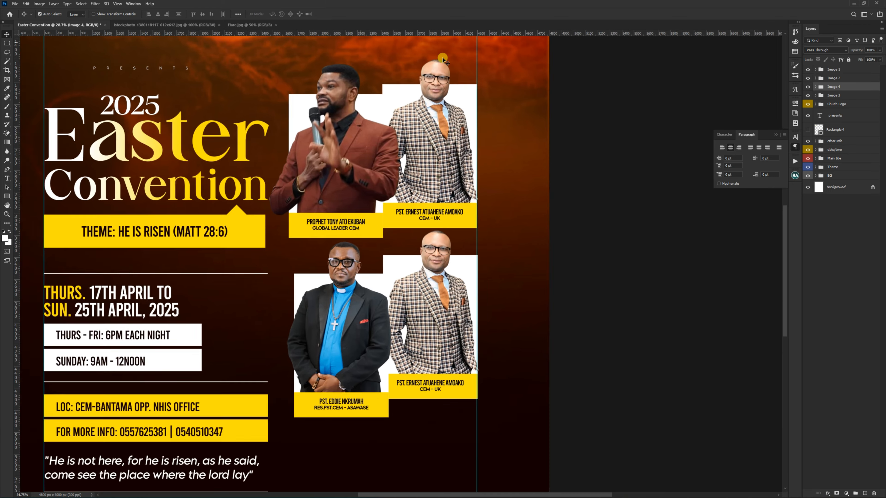
scroll(446, 118, down, 5)
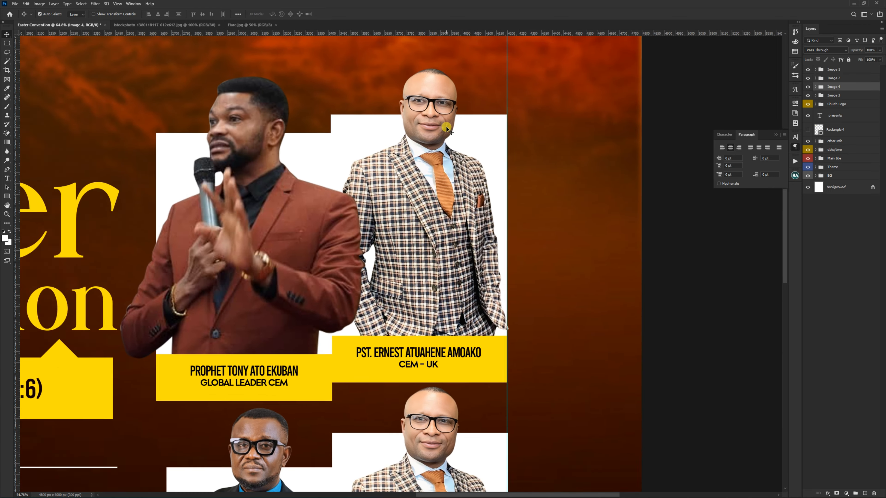
scroll(441, 139, up, 2)
scroll(441, 142, up, 1)
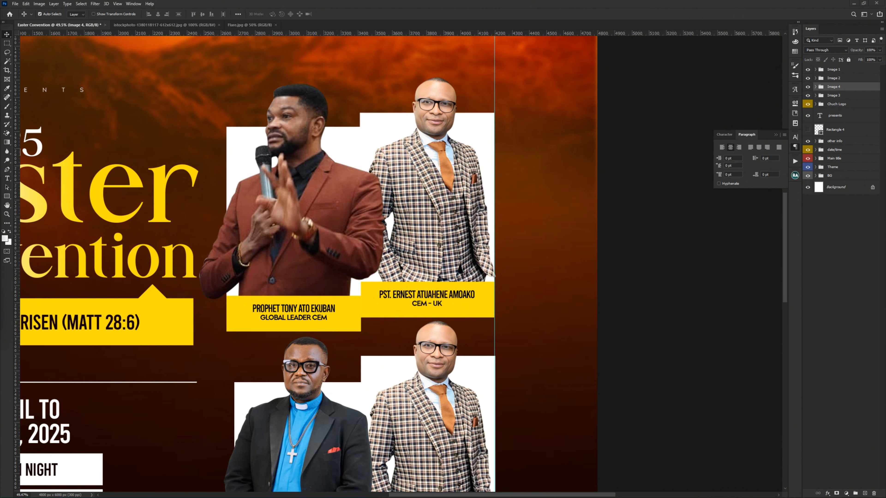
Step: Delete the suited man's photo from the Image 4 card and place the Photoroom-20250407_131711 cutout above its white rectangle
click(449, 202)
key(Delete)
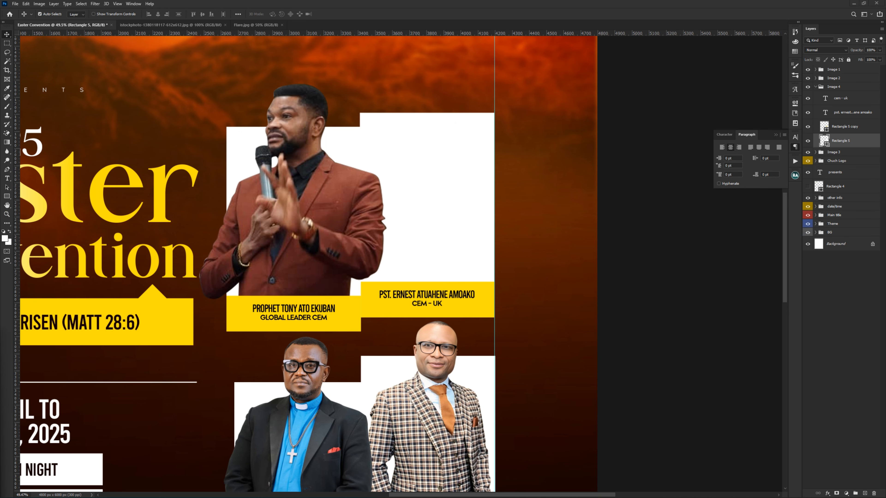
drag(256, 359, 411, 240)
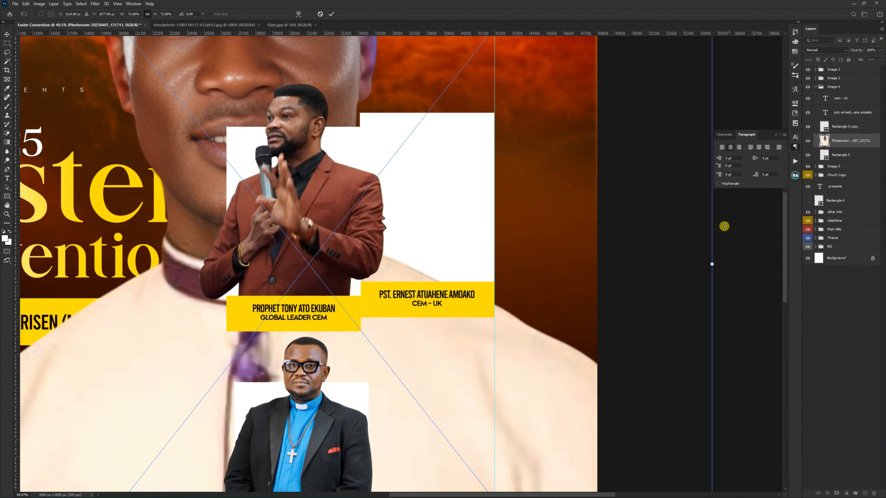
Step: Scale down the placed cutout and position it over the Image 4 card with the head rising above the white frame
drag(712, 264, 386, 267)
drag(298, 314, 418, 240)
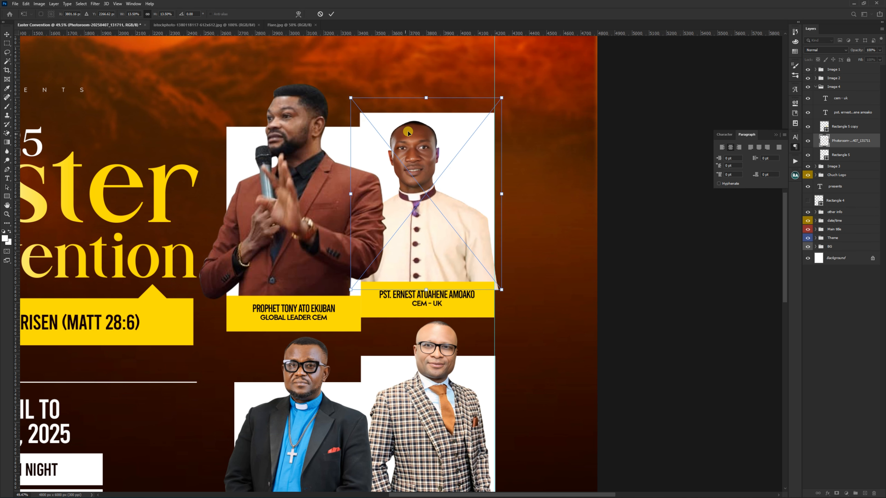
drag(426, 99, 432, 45)
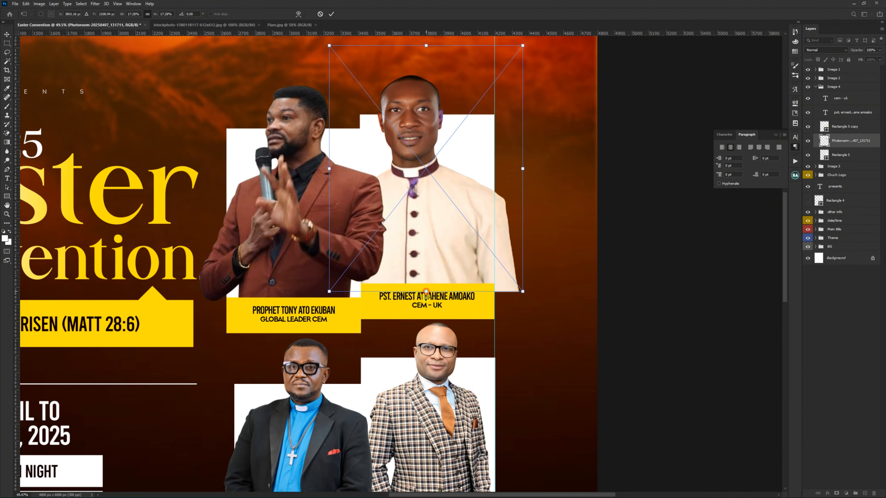
drag(426, 292, 426, 304)
double_click(439, 239)
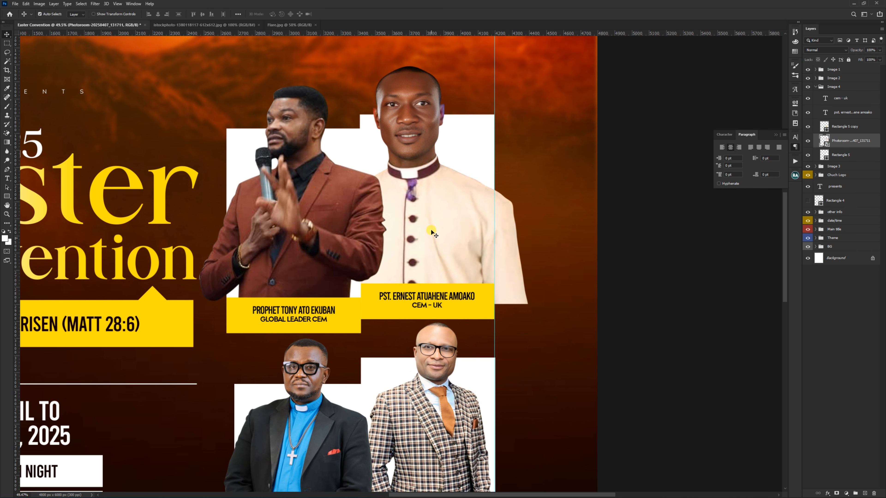
drag(436, 239, 436, 224)
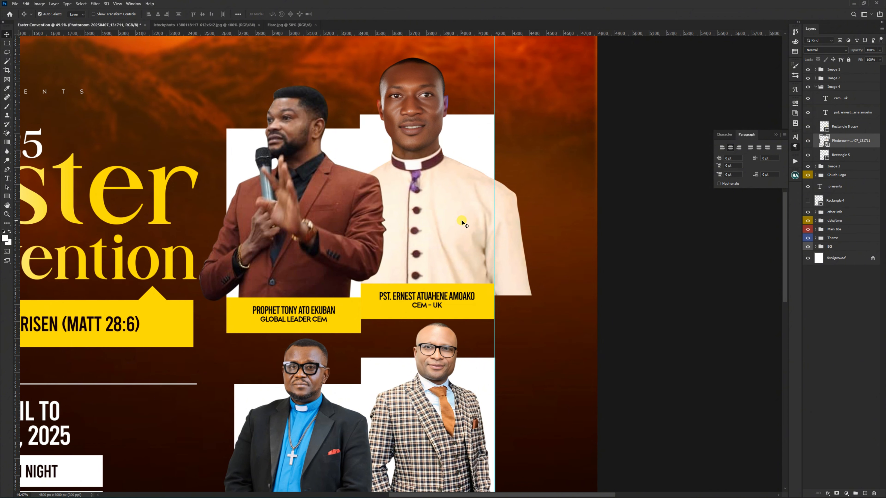
Step: Clip the cutout to the white rectangle, duplicate it as an unclipped layer, and hide the copy with a black layer mask
scroll(462, 223, up, 1)
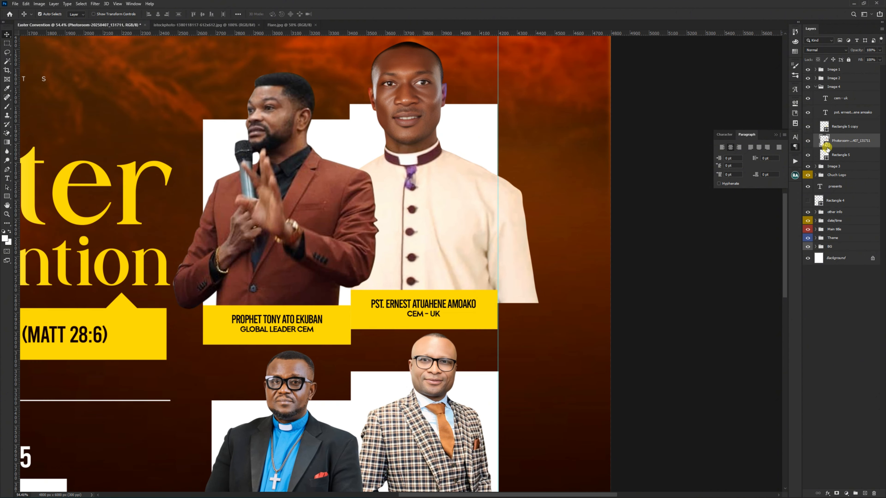
scroll(497, 214, up, 1)
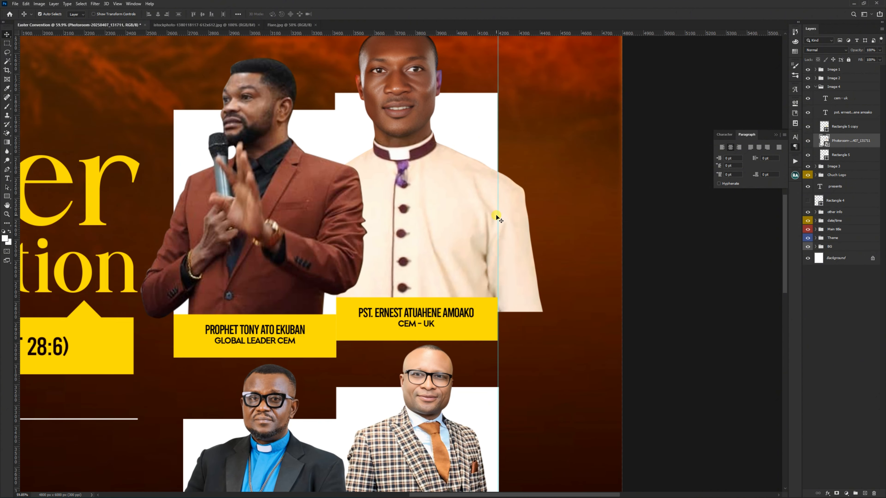
alt+click(825, 147)
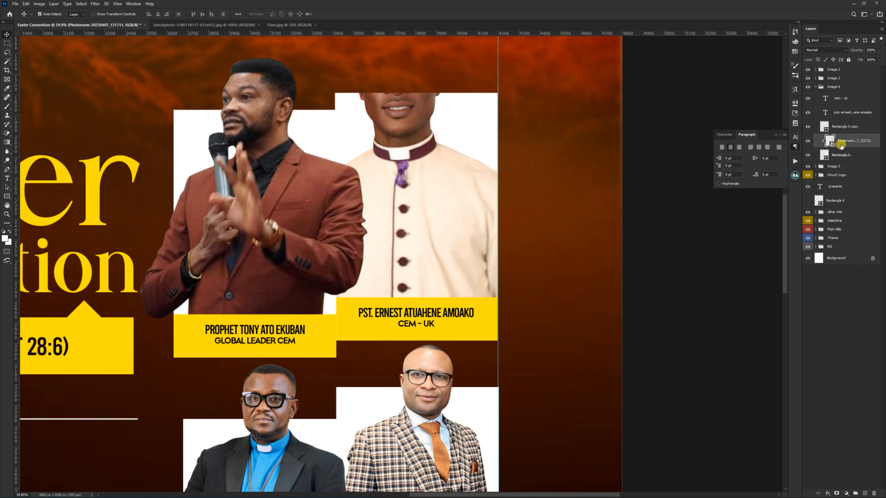
key(ctrl+j)
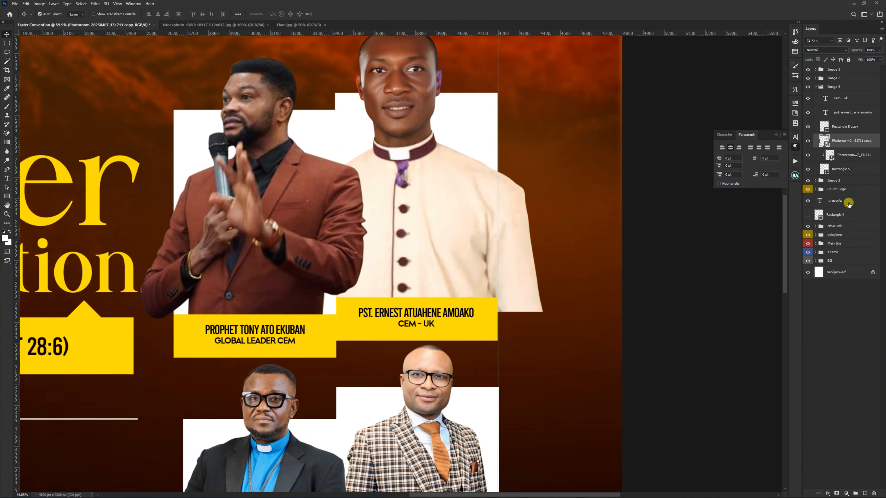
alt+click(837, 491)
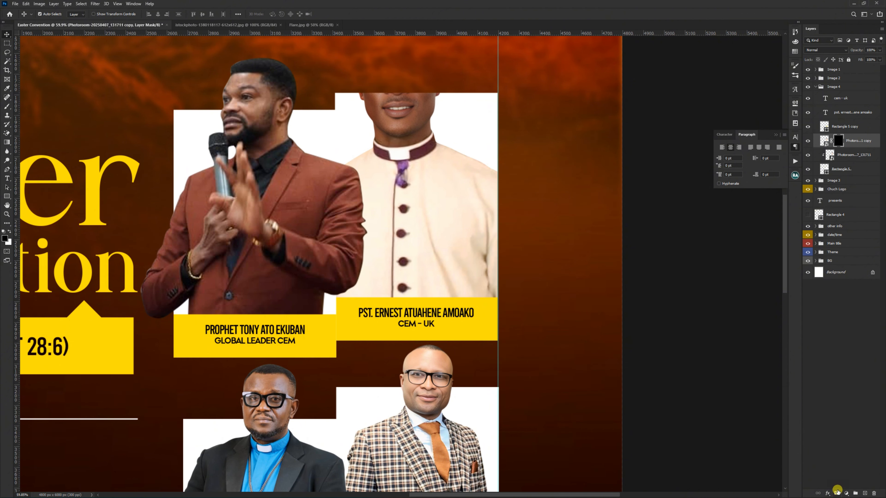
Step: Paint white with a smaller brush on the copy's mask to reveal the speaker's head above the frame
key(b)
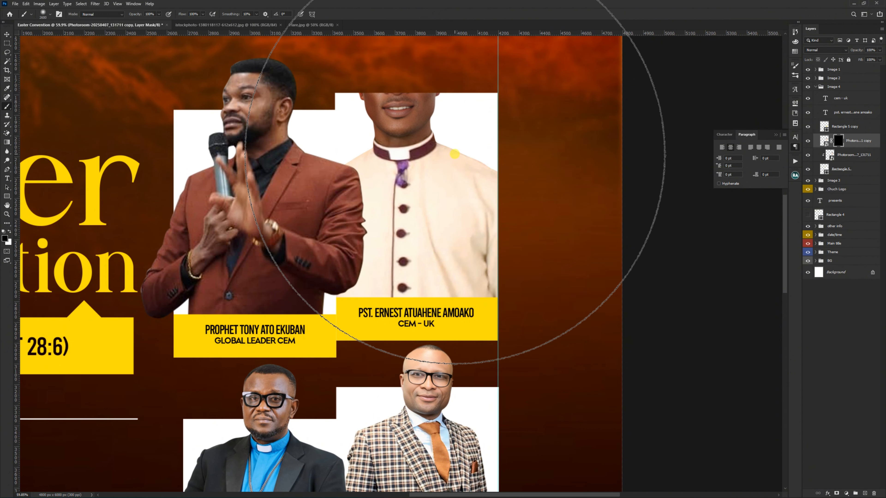
key(bracketleft)
key(bracketleft)
key(bracketleft)
key(bracketleft)
key(bracketleft)
key(bracketleft)
key(bracketleft)
key(bracketleft)
key(bracketleft)
key(bracketleft)
key(bracketleft)
key(bracketleft)
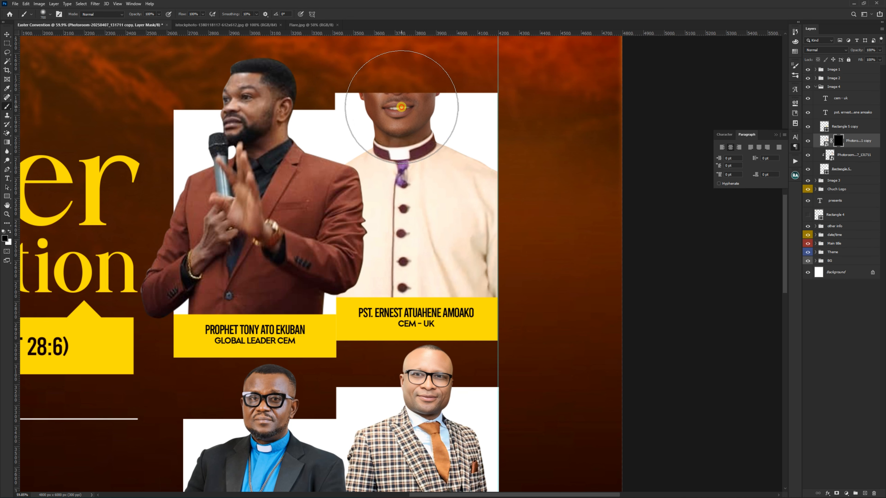
mouse_move(399, 104)
mouse_down()
mouse_move(405, 59)
mouse_move(376, 99)
mouse_move(387, 205)
mouse_up()
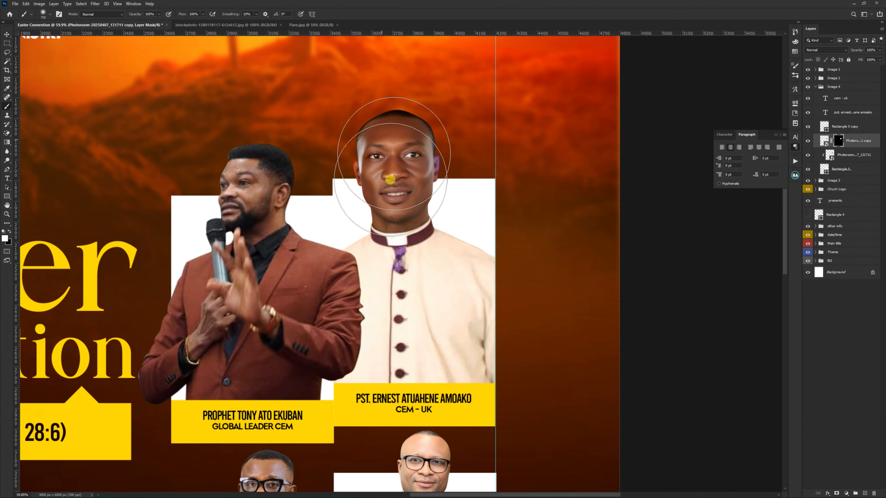
Step: Link the masked cutout copy with the clipped cutout layer
key(v)
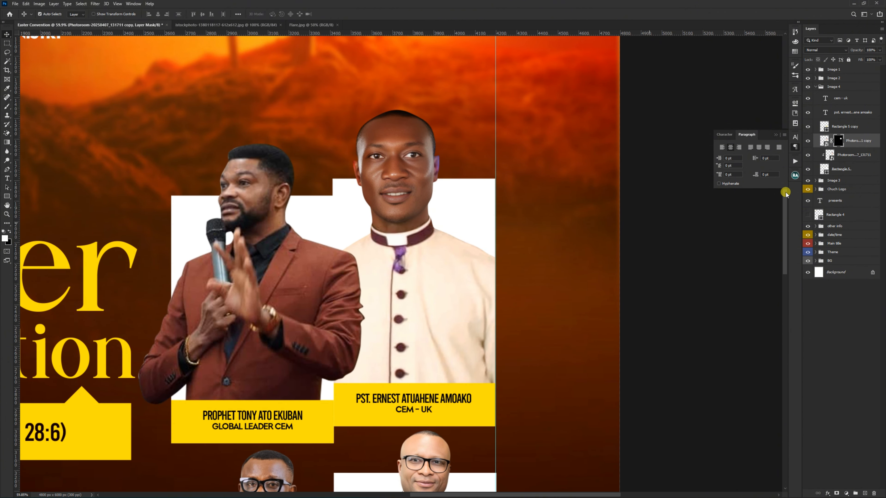
click(847, 155)
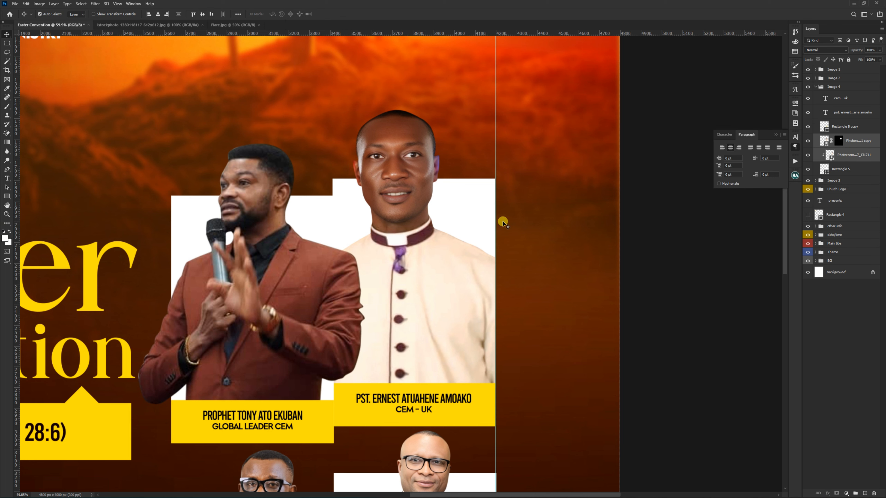
right_click(401, 241)
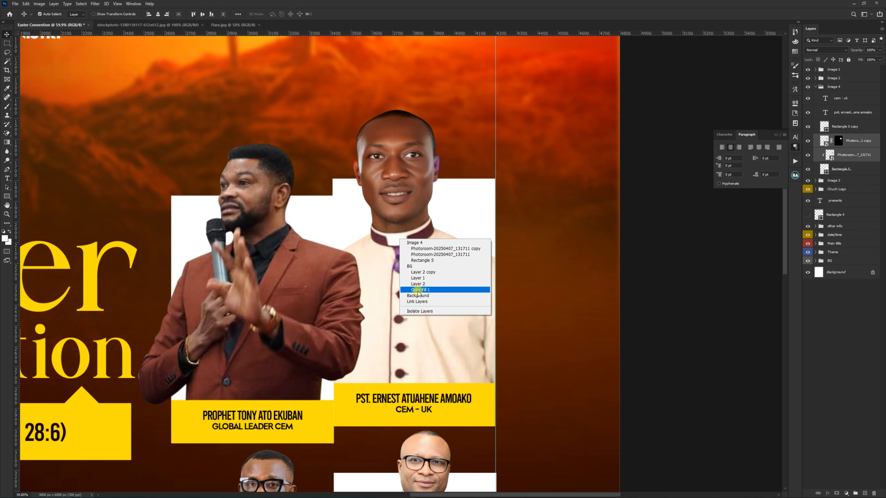
click(419, 301)
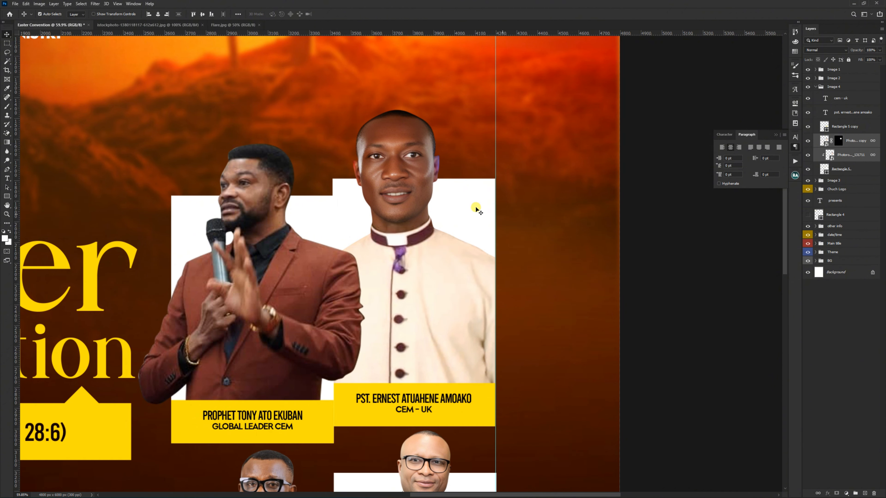
Step: Replace the name on the Image 4 caption with the new speaker's full name, preceded by the title "APST."
scroll(436, 170, down, 3)
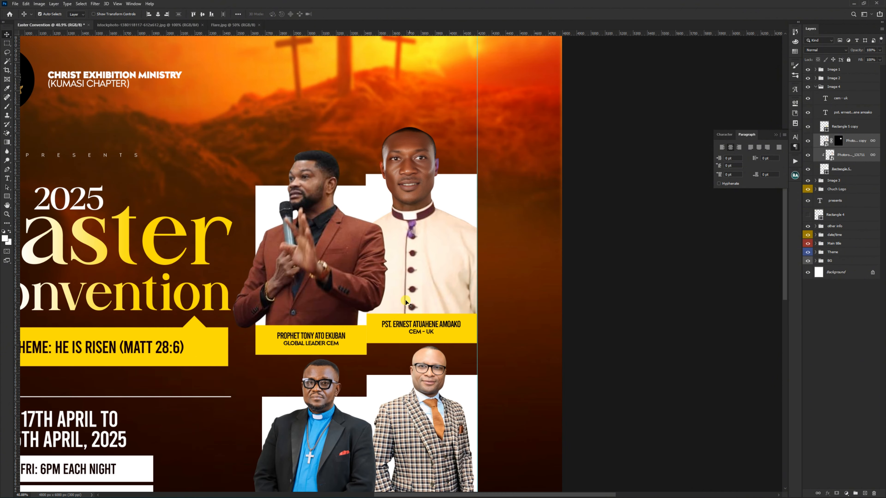
scroll(421, 351, up, 5)
scroll(427, 307, down, 2)
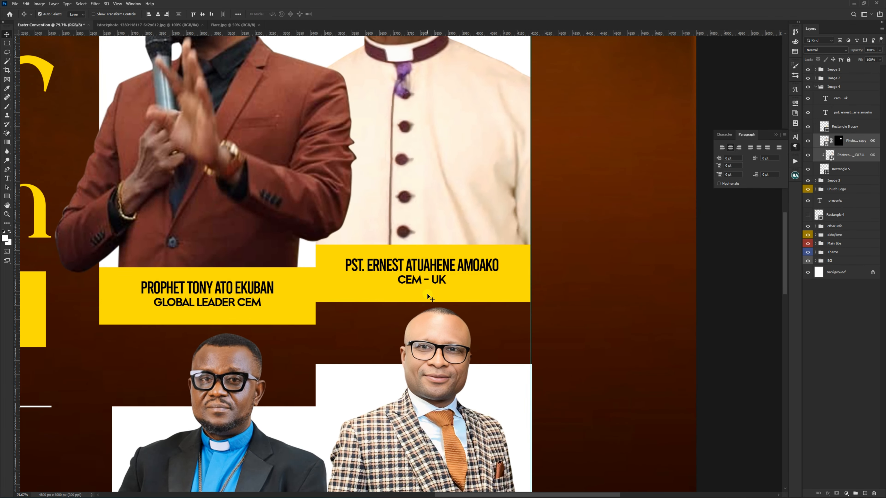
key(t)
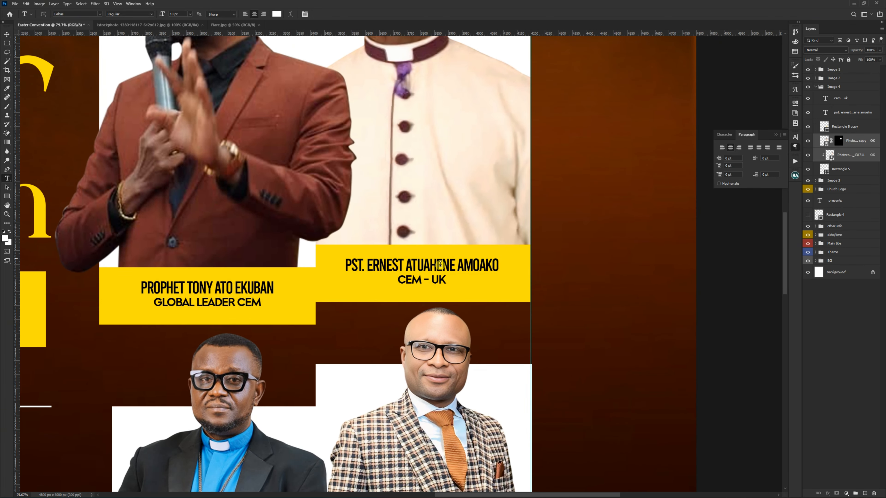
click(440, 265)
key(ctrl+a)
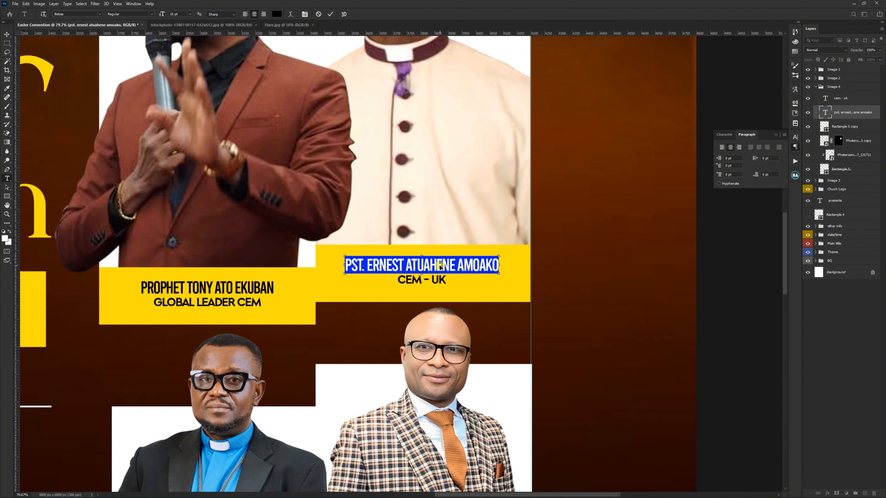
text(AP)
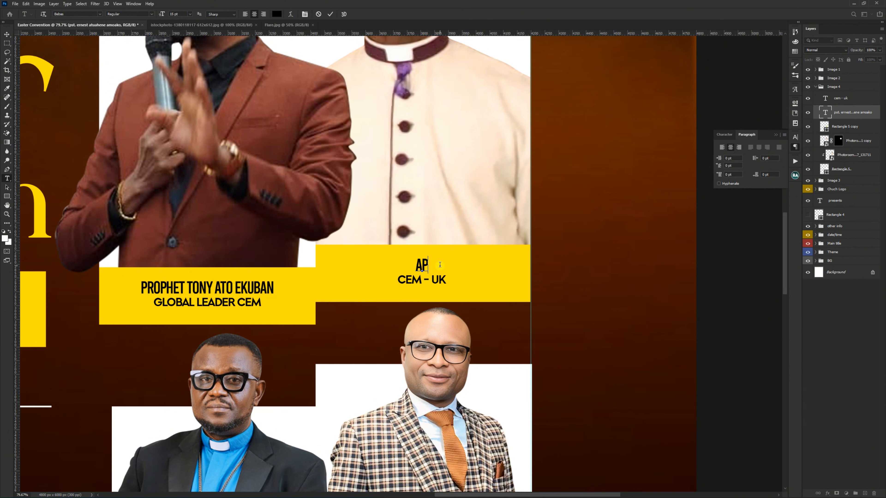
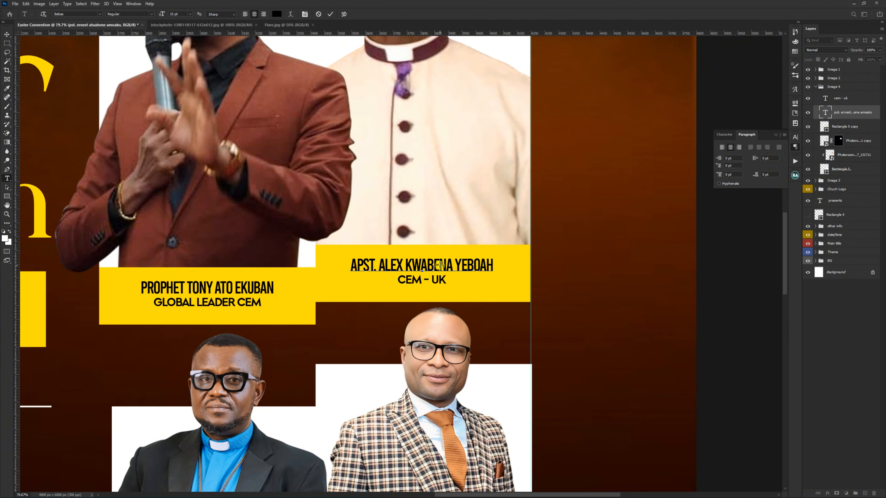
key(ctrl+Return)
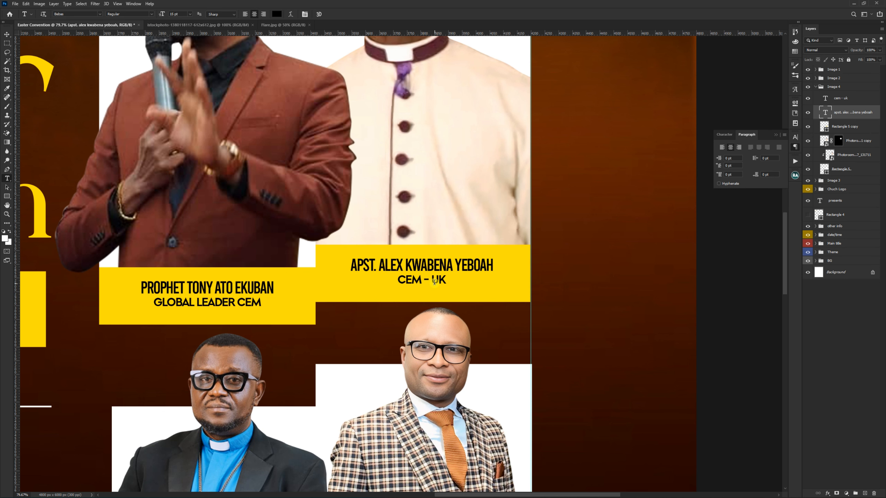
Step: Replace the role line on the Image 4 caption with "RES.PST.CEM - BANTAMA (HOST)"
click(435, 280)
key(ctrl+a)
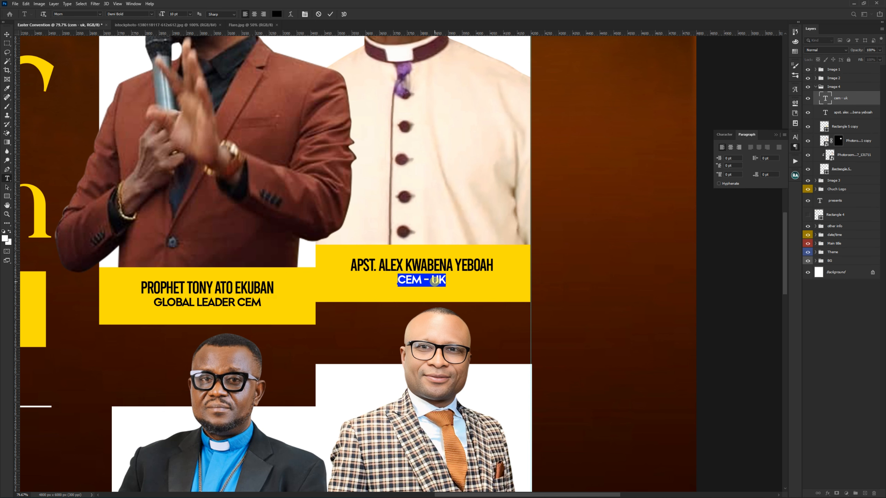
text(RES.PST.C)
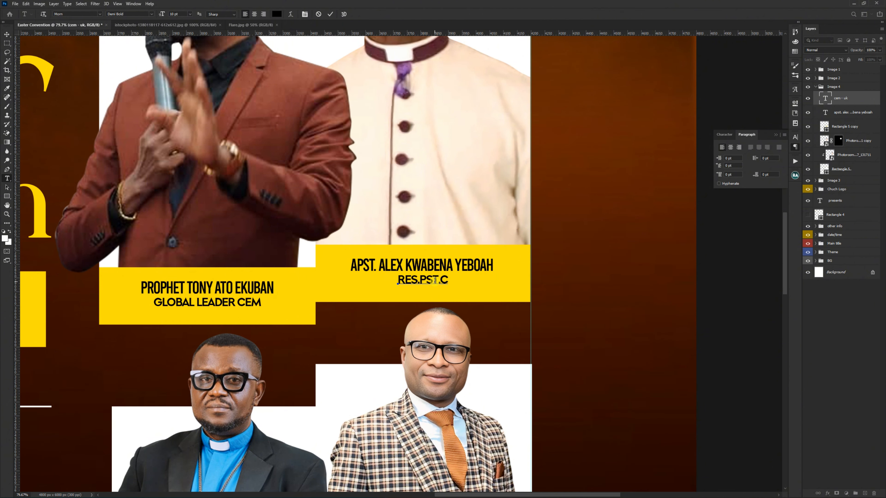
text(EM)
text(- BANTA)
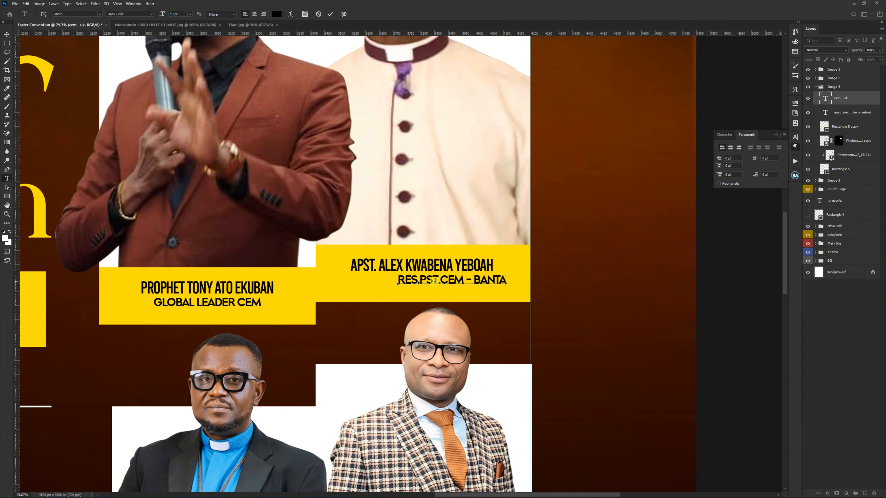
text(MA (HOST)
key(ctrl+Return)
Step: Move the new role line so it sits centred beneath the speaker's name on the yellow caption bar
key(v)
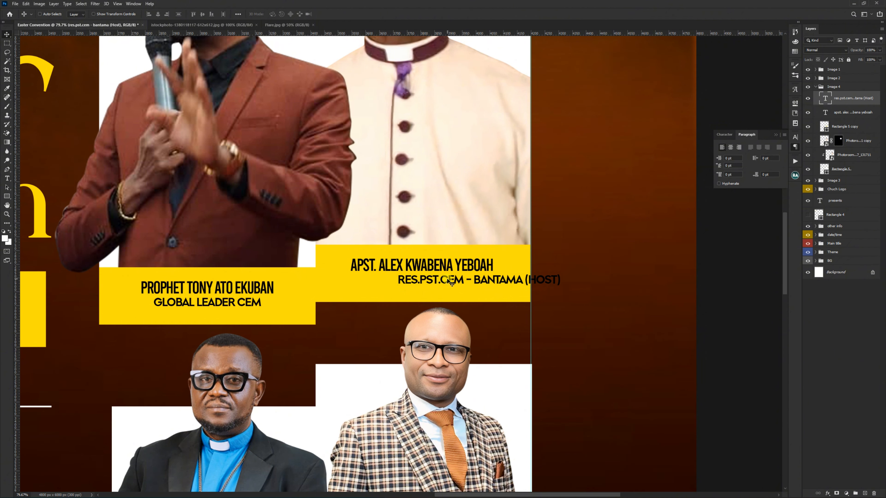
drag(450, 282, 392, 282)
scroll(430, 328, down, 5)
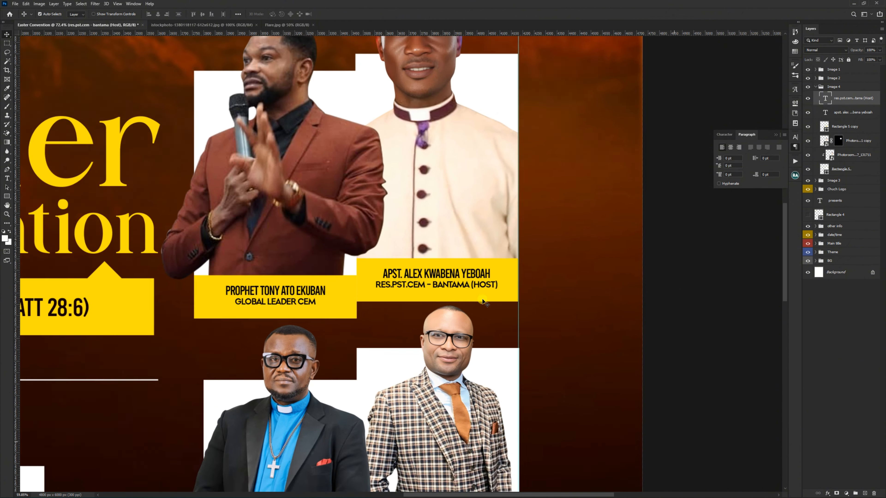
Step: Recolour the upper-right speaker's frame with yellow #ffde00 sampled from a caption bar, and fill that speaker's caption bar white
scroll(429, 327, up, 1)
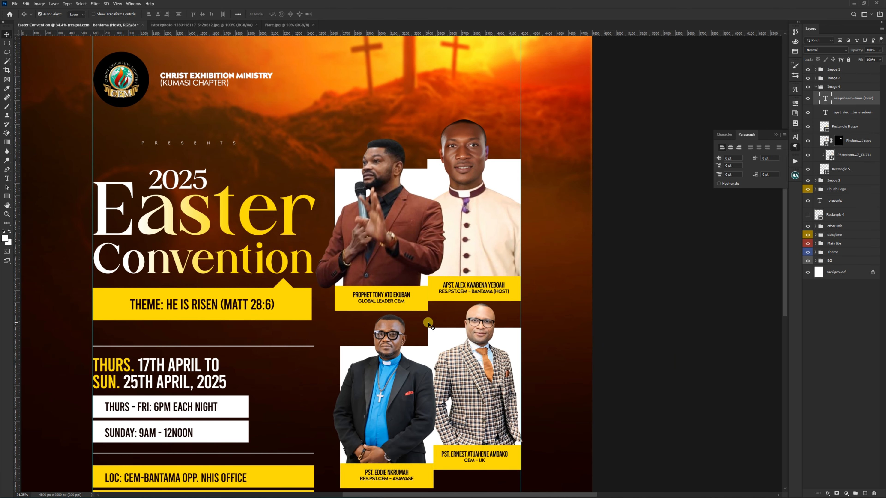
click(505, 174)
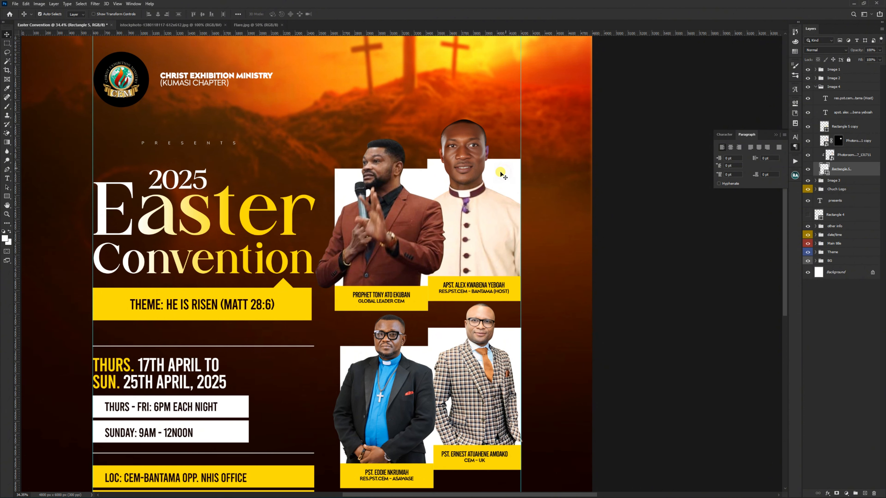
double_click(826, 171)
click(424, 295)
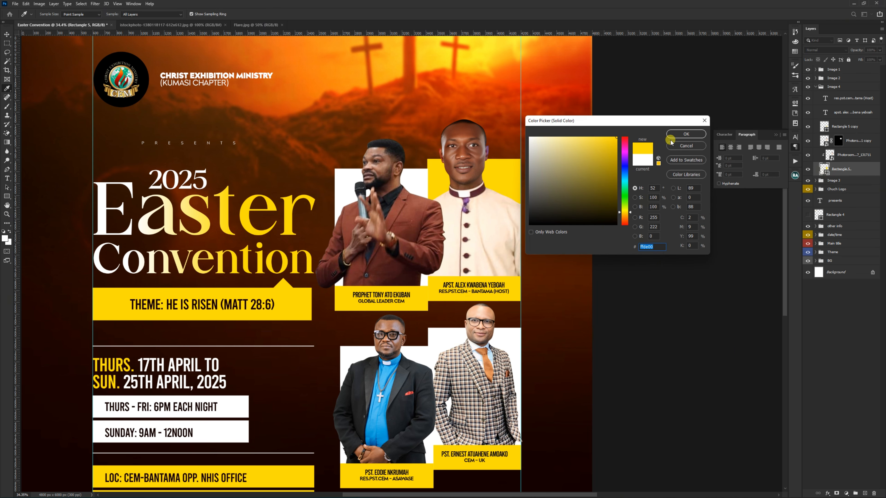
click(687, 134)
click(516, 285)
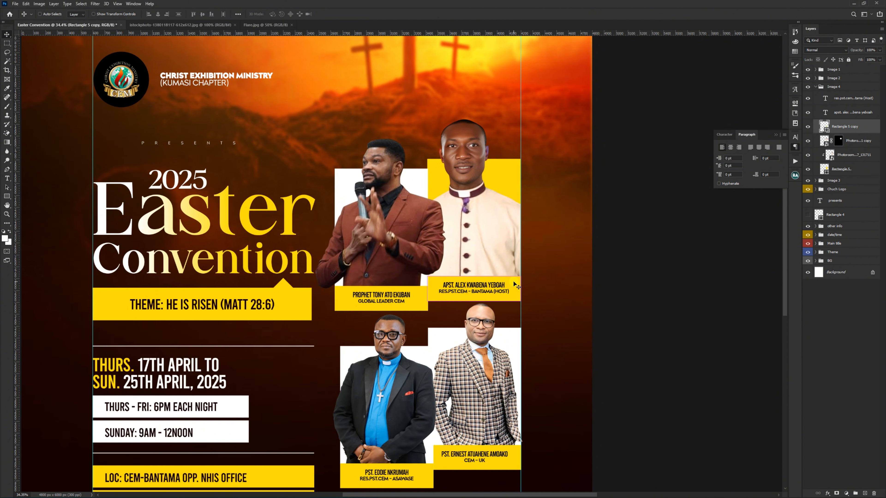
key(alt+BackSpace)
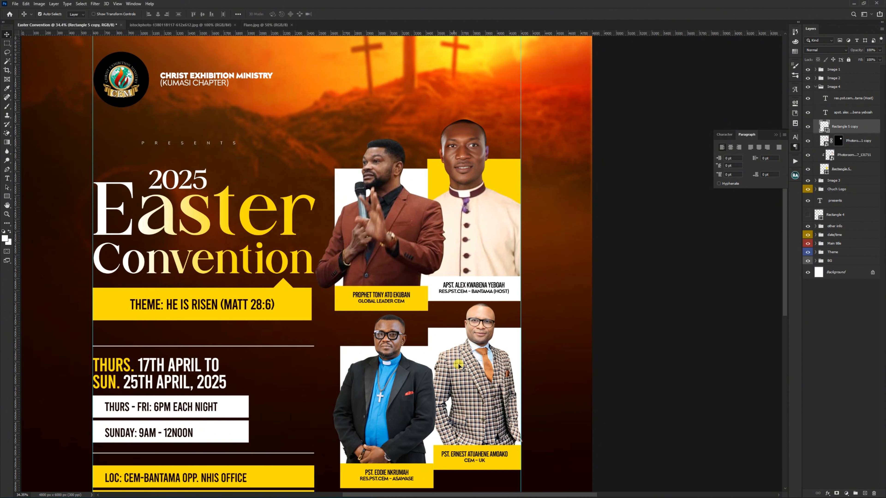
Step: Recolour the lower-right speaker's frame with the sampled yellow #ffde00 and fill the matching caption bar white
click(446, 340)
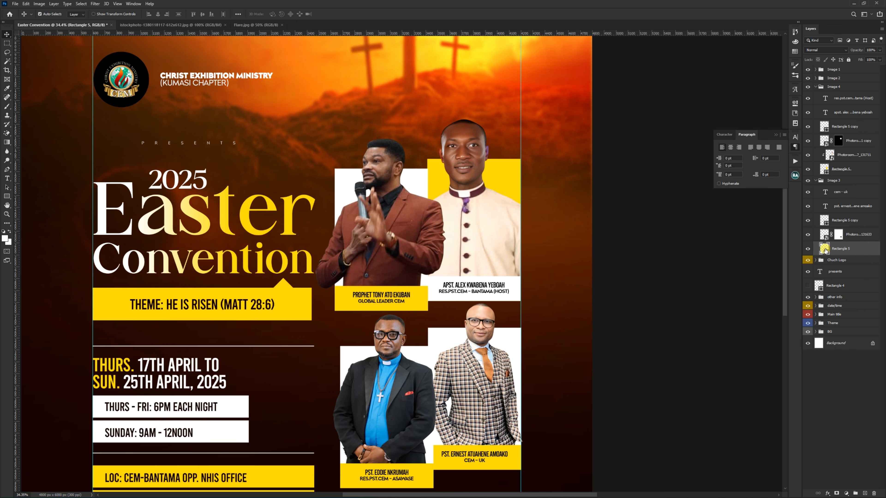
click(428, 469)
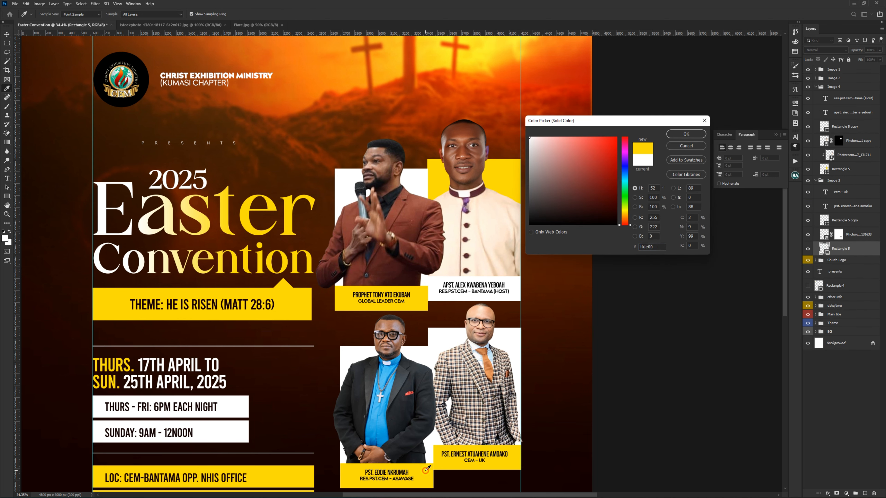
key(Return)
key(v)
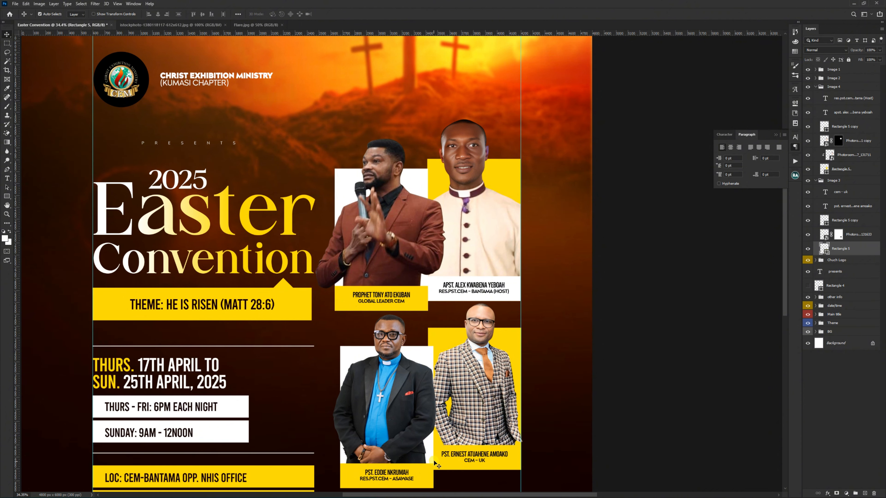
ctrl+click(441, 466)
key(alt+BackSpace)
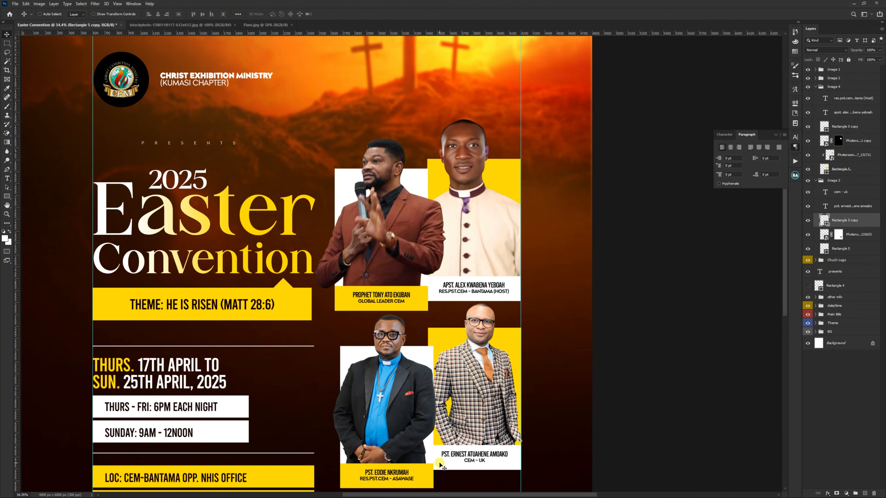
Step: Change the frame behind the lower-left speaker in the blue shirt to light grey #e9e9e9
key(ctrl+0)
scroll(496, 369, up, 1)
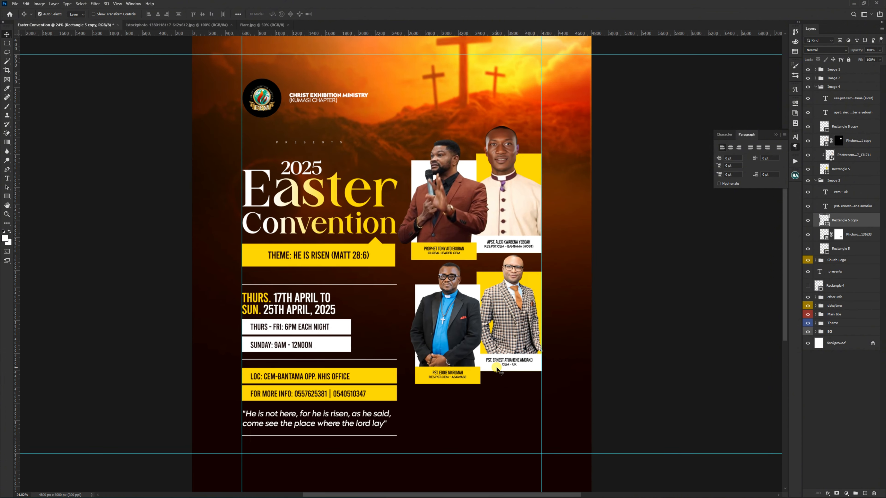
click(477, 301)
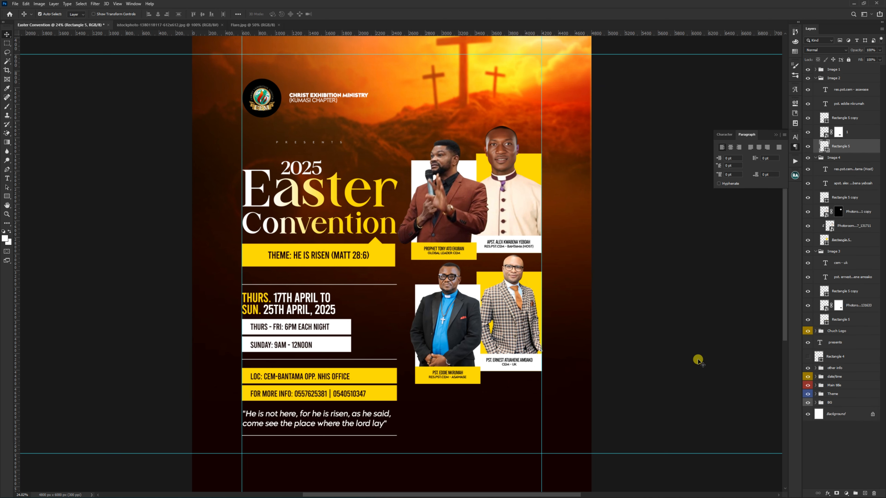
double_click(824, 144)
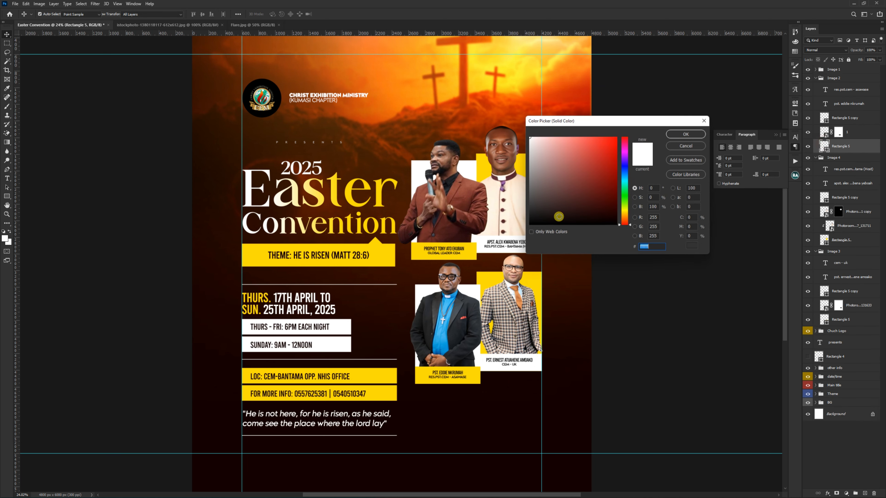
drag(530, 157, 523, 146)
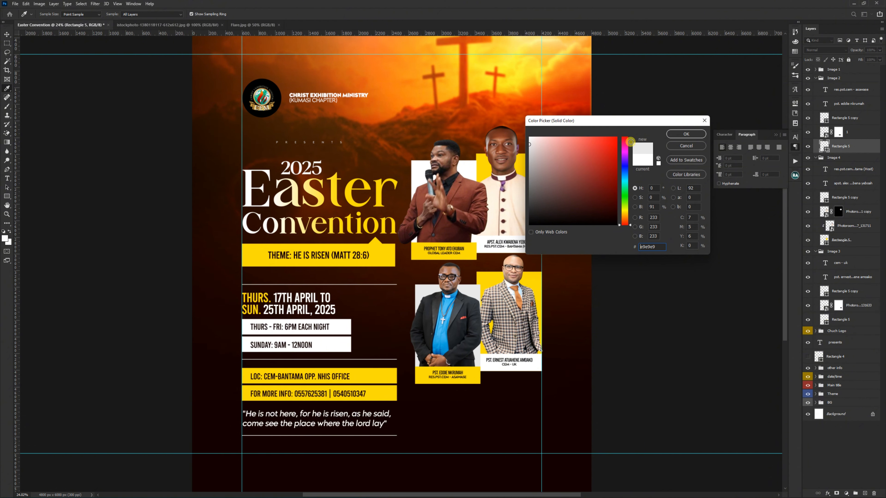
click(686, 134)
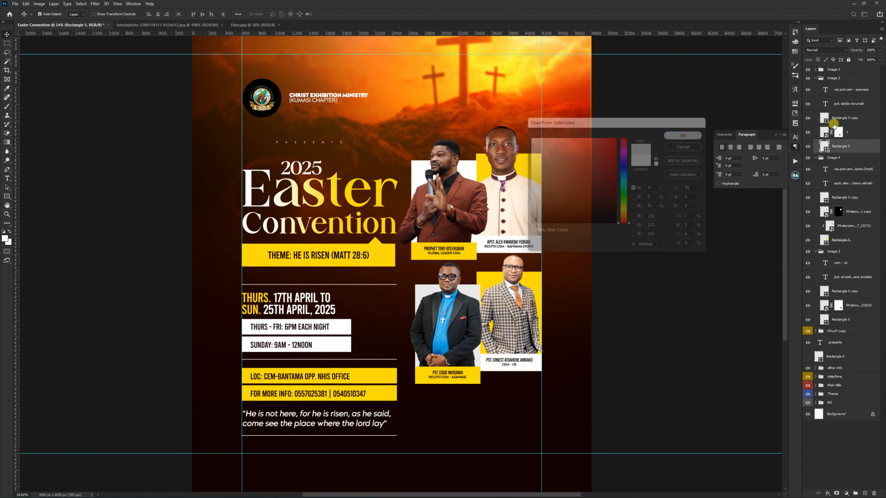
Step: Collapse the open speaker groups, combine the four image groups into one group, and name it "Images"
click(816, 78)
click(816, 87)
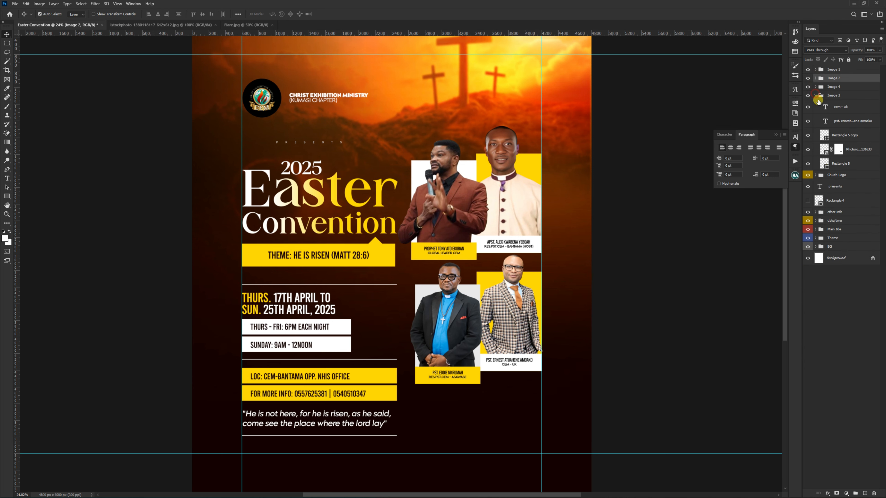
click(816, 95)
click(833, 97)
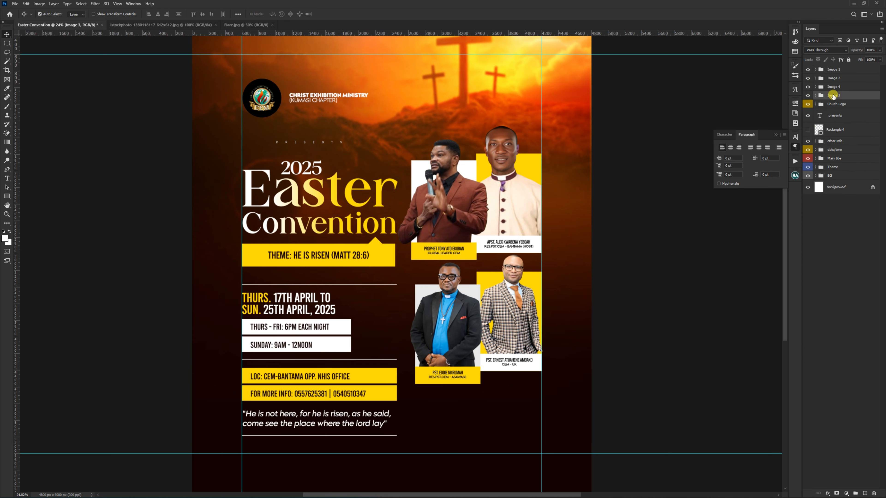
shift+click(834, 74)
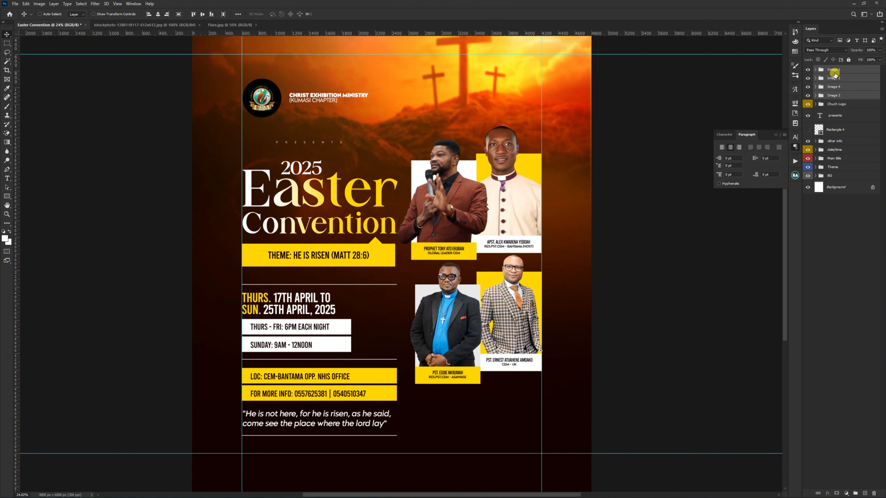
key(ctrl+g)
double_click(834, 72)
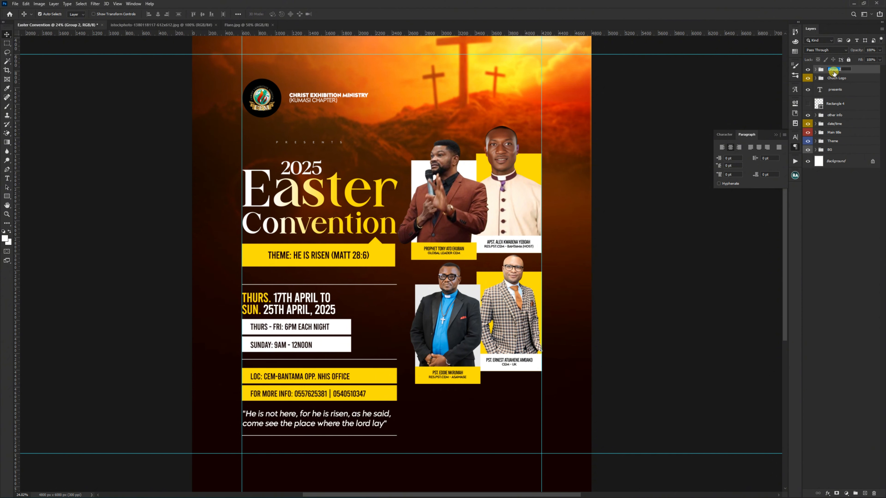
text(Images)
key(Return)
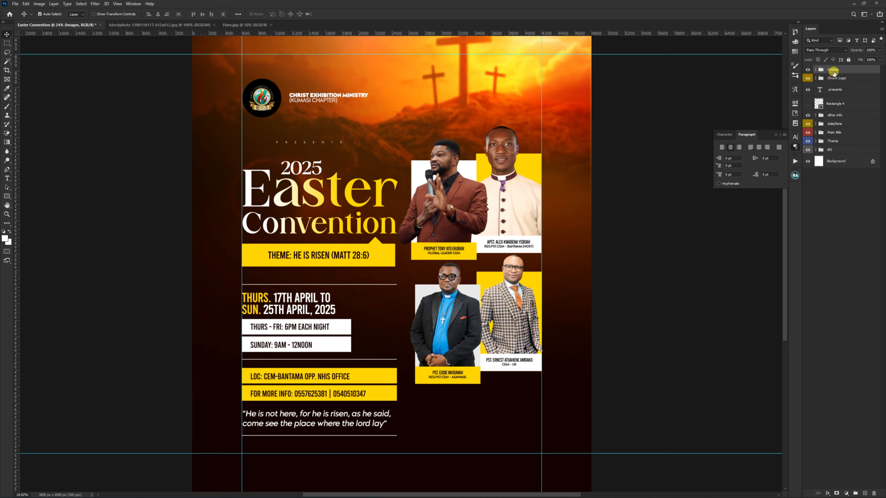
Step: Give the Images group a blue colour label and toggle its visibility off and on to check its contents
right_click(808, 71)
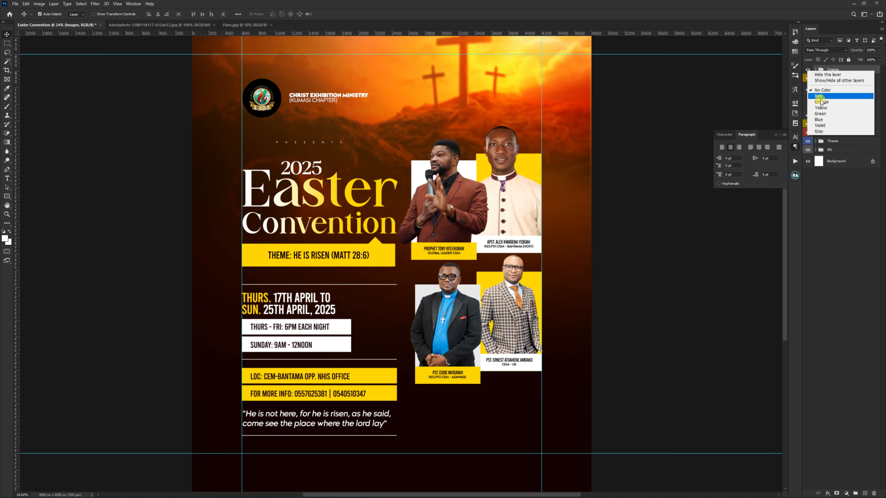
click(819, 119)
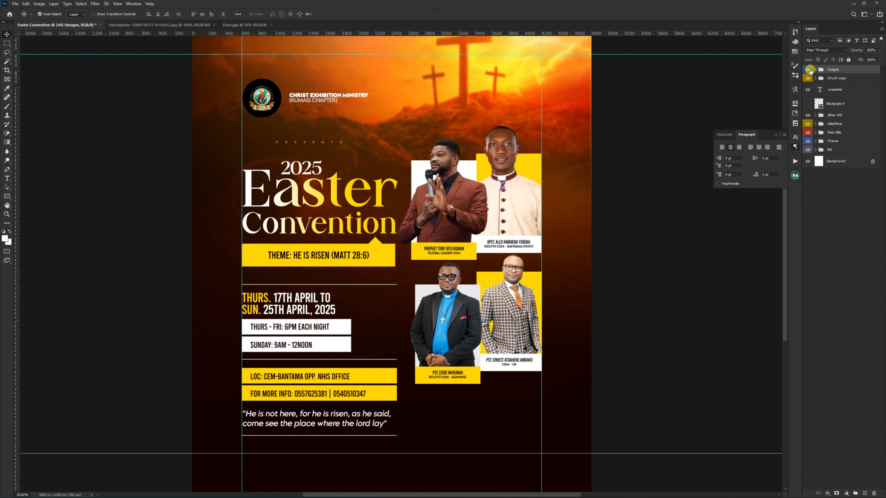
click(810, 70)
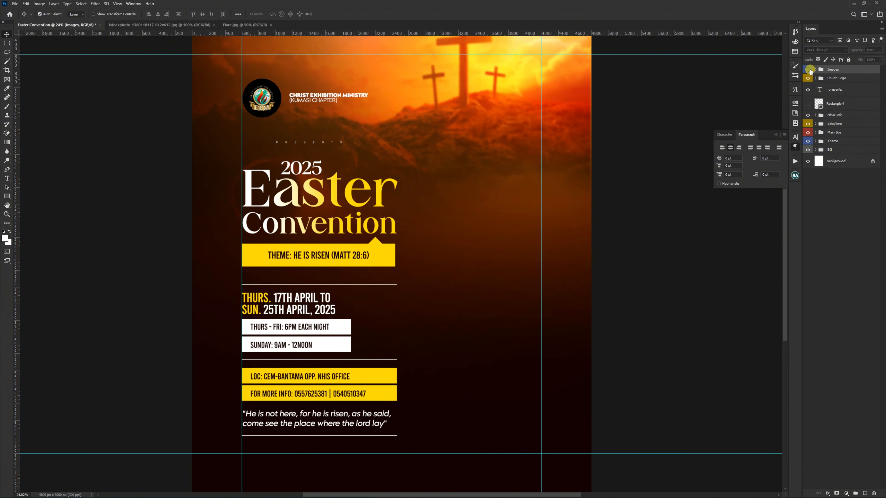
click(809, 70)
Step: Lower the Images group, scale it to about 103% with its frames fitted against the right margin guide, and hide the guides
drag(459, 115, 459, 152)
key(ctrl+t)
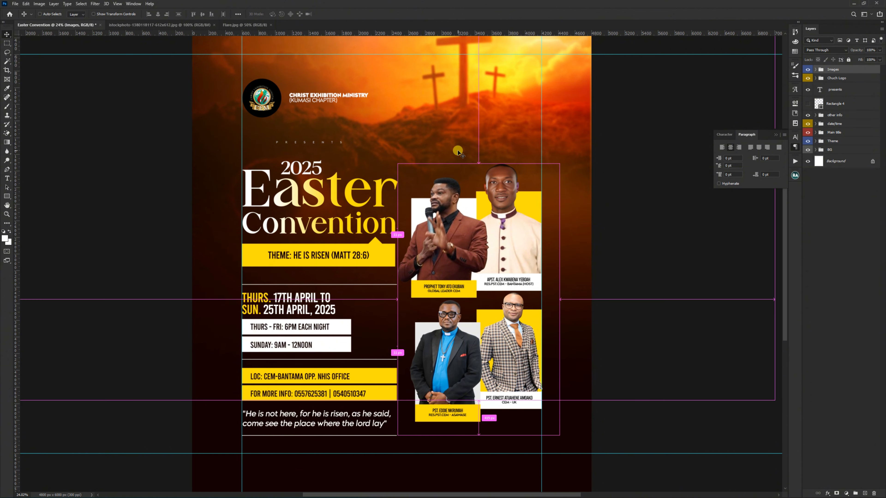
scroll(460, 121, down, 2)
scroll(461, 122, down, 1)
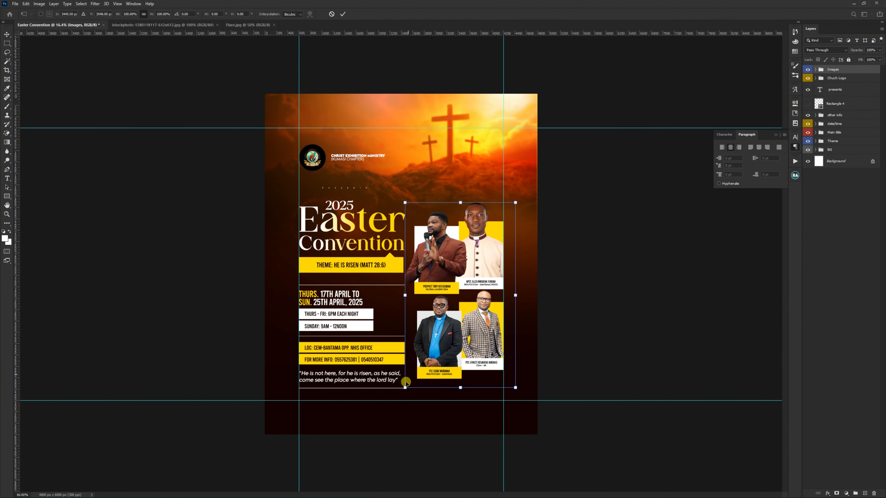
drag(406, 389, 401, 394)
double_click(444, 333)
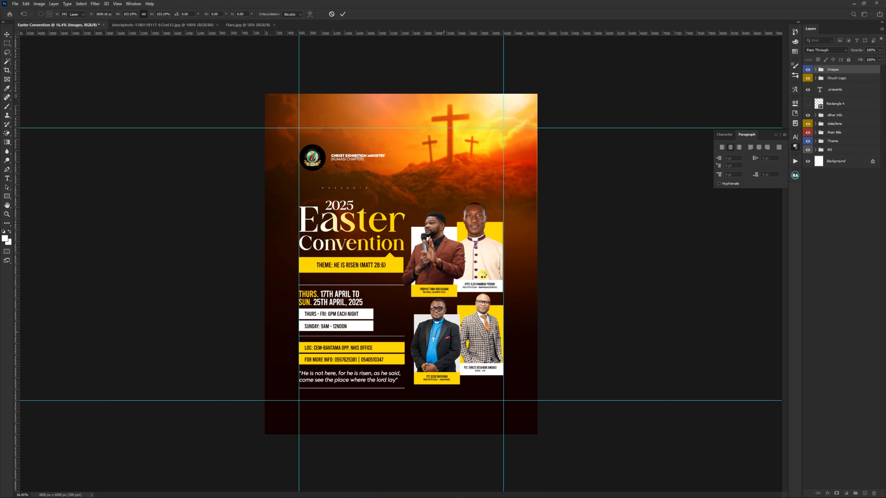
key(ctrl+semicolon)
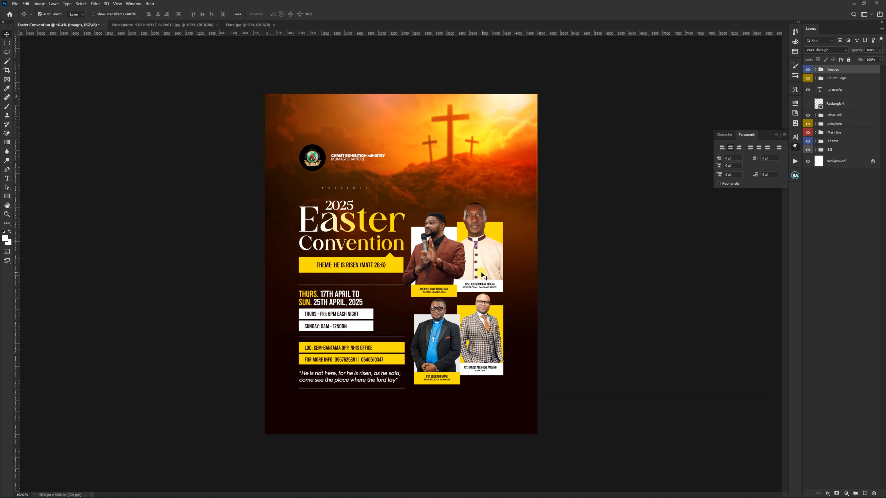
Step: Scale the other info, date/time, Main title and Theme groups together to about 94.7%, keeping their upper-left corner fixed
scroll(490, 250, up, 1)
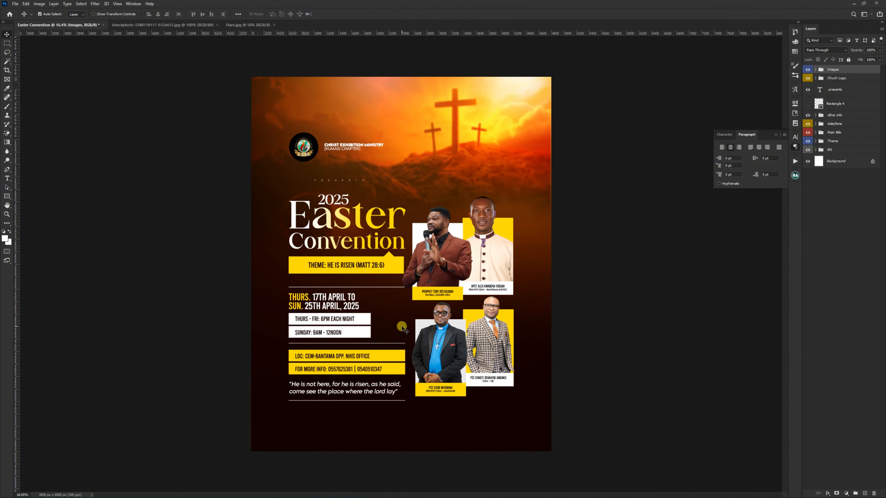
scroll(402, 328, up, 1)
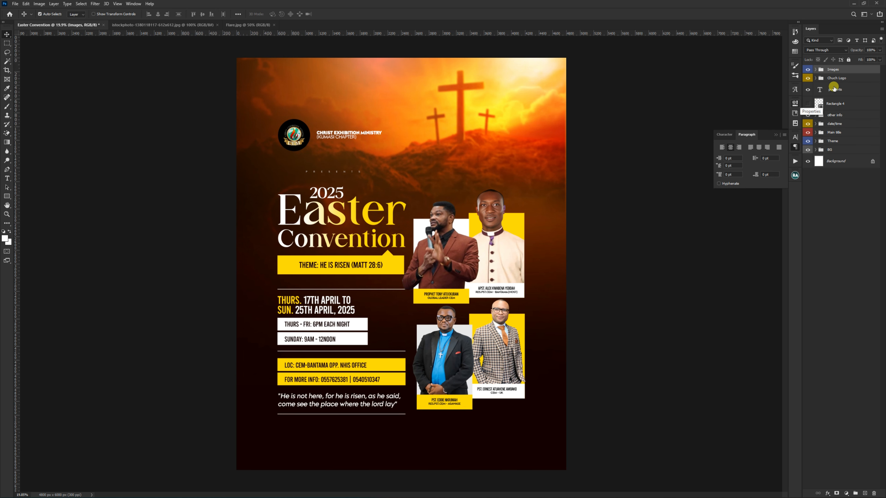
click(835, 115)
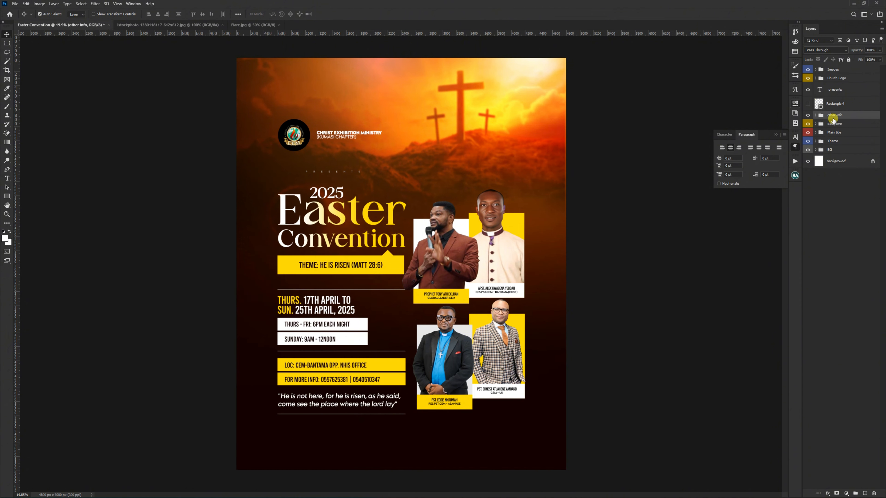
shift+click(833, 133)
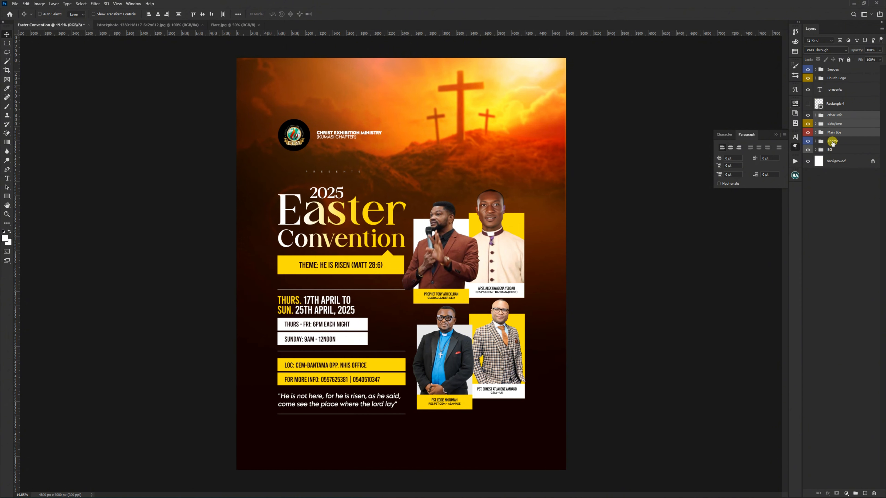
shift+click(833, 142)
key(ctrl+t)
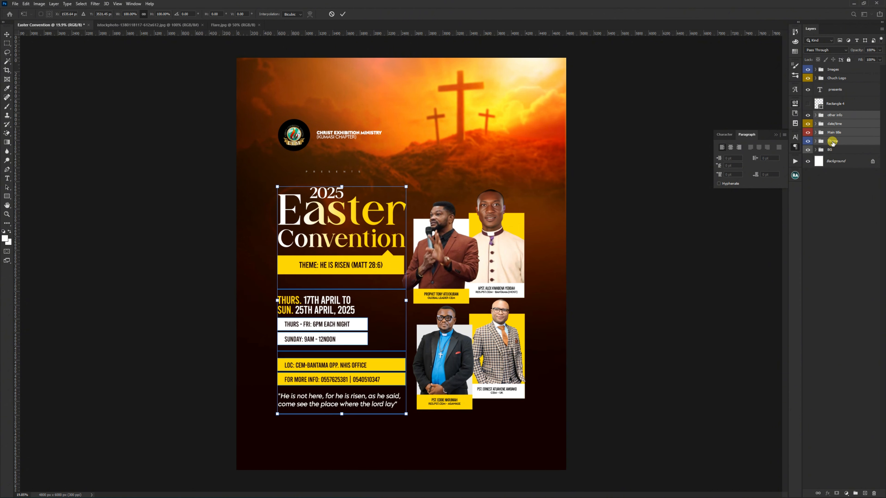
drag(406, 415, 397, 404)
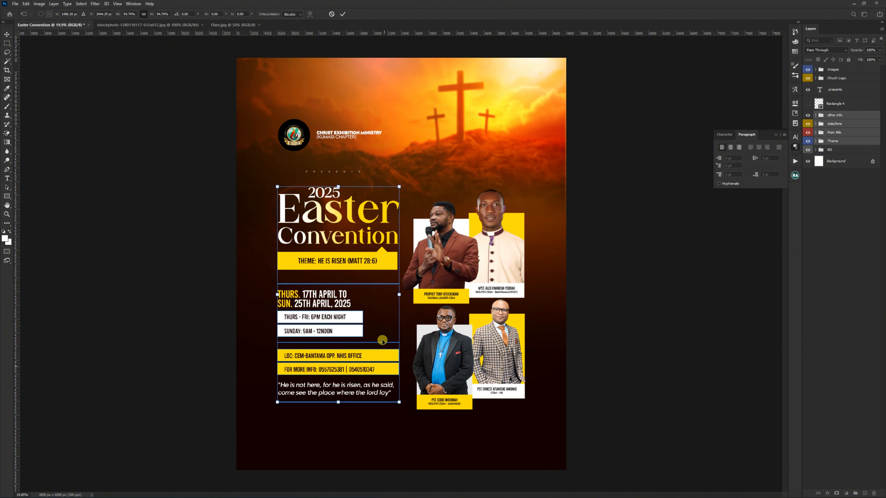
key(Return)
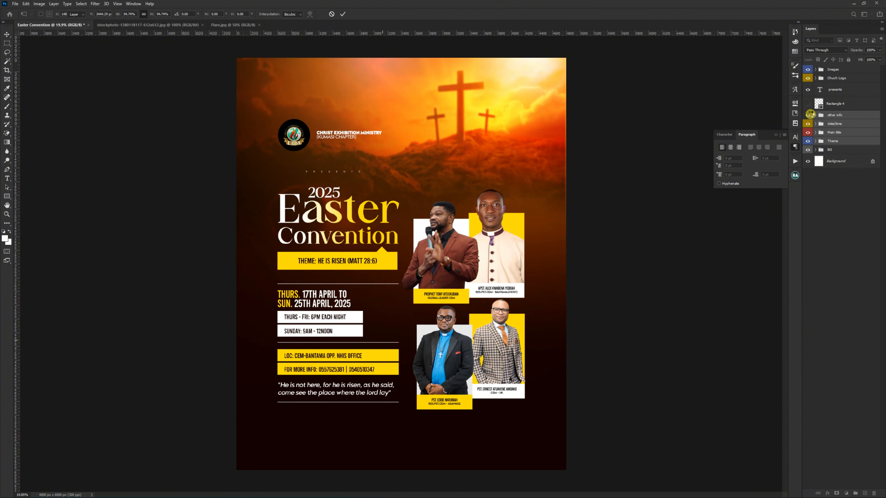
Step: Raise the Images group straight up to a reference Y of about 3494 px, keeping its size, to balance it with the text column
click(838, 70)
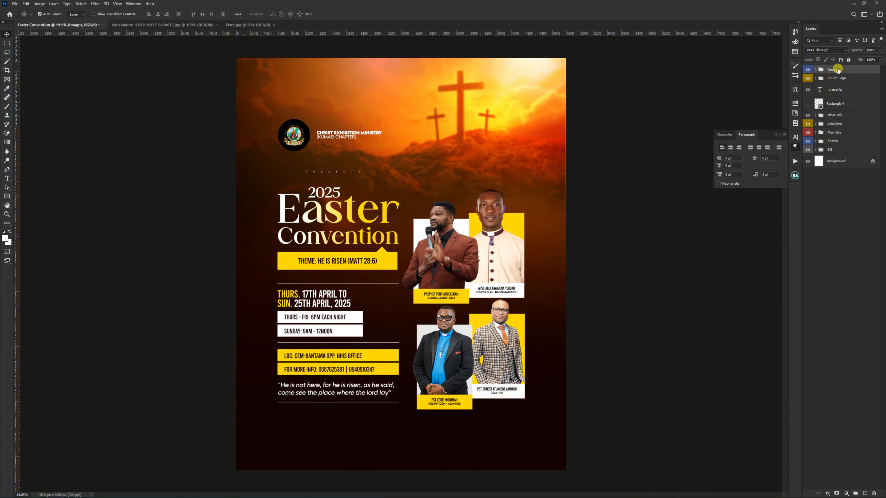
key(ctrl+t)
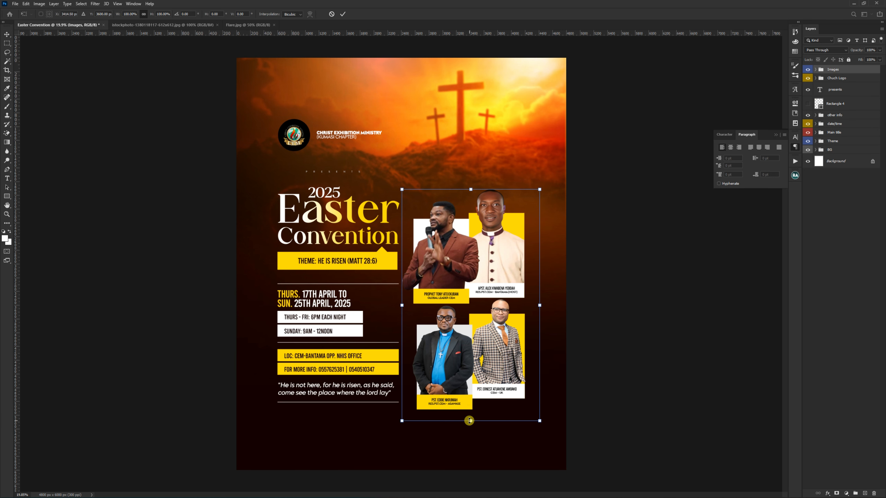
drag(474, 367, 474, 360)
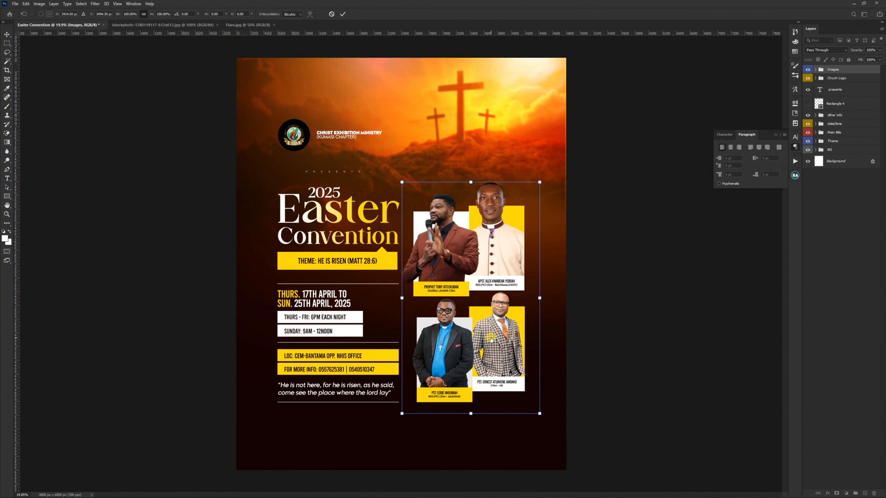
key(Return)
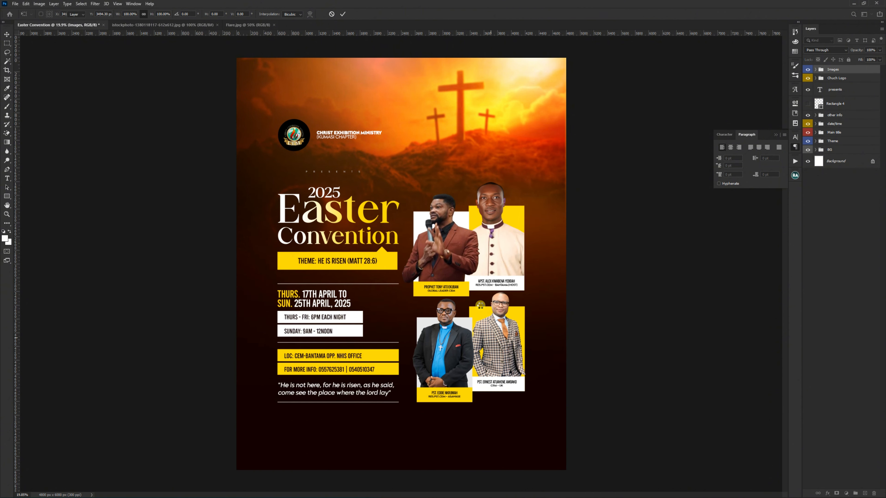
scroll(469, 317, up, 2)
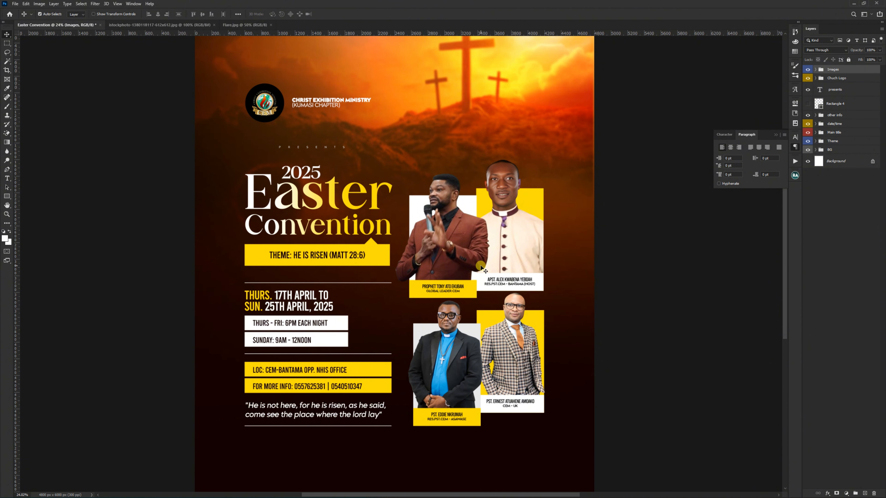
Step: Apply Levels to the lower-right speaker's photo with shadow input 58 and midtones 0.92, comparing the result with the original
click(515, 318)
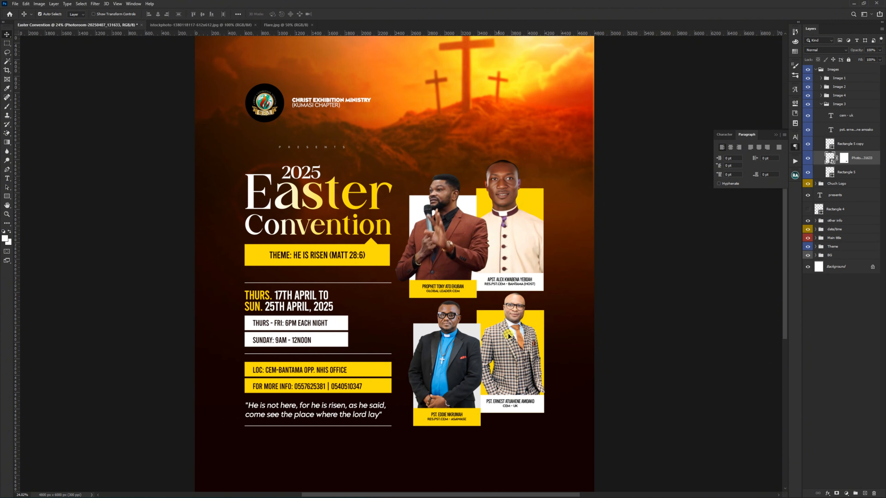
scroll(519, 347, up, 2)
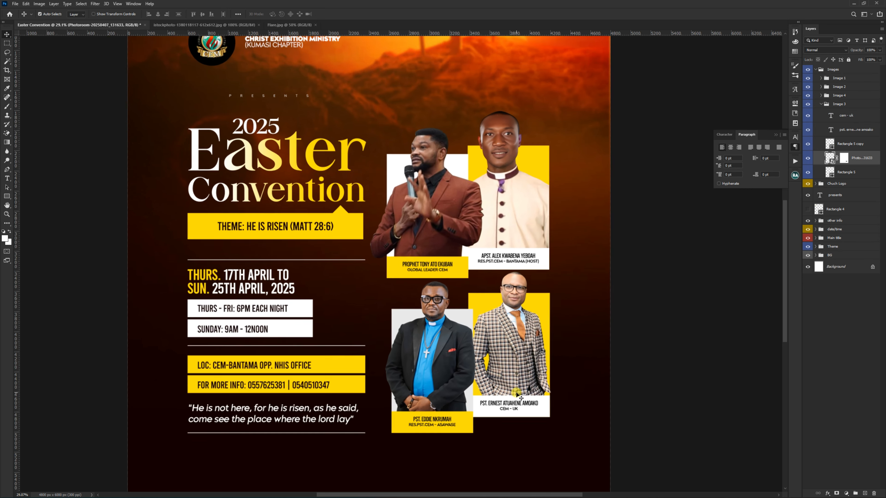
scroll(516, 346, up, 2)
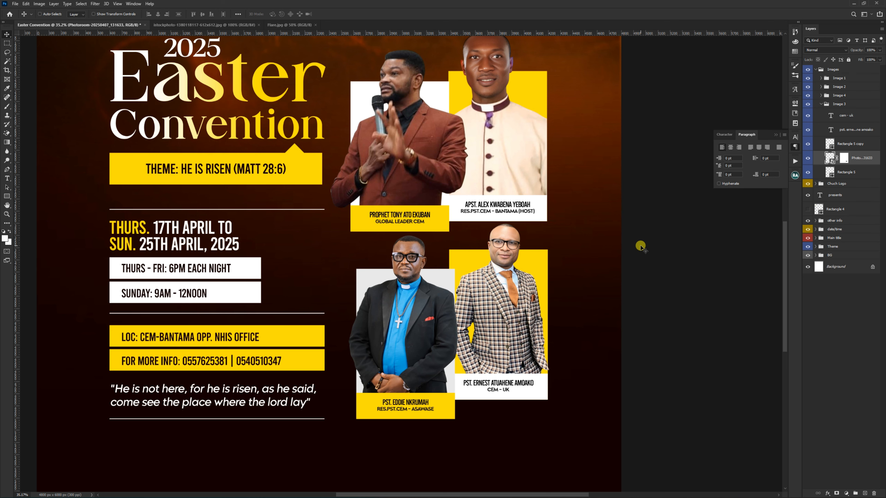
key(ctrl+l)
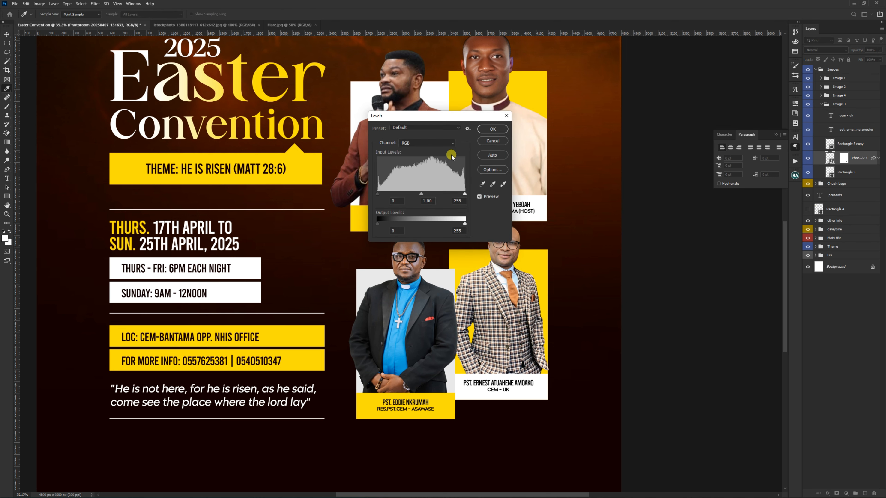
drag(420, 117, 658, 182)
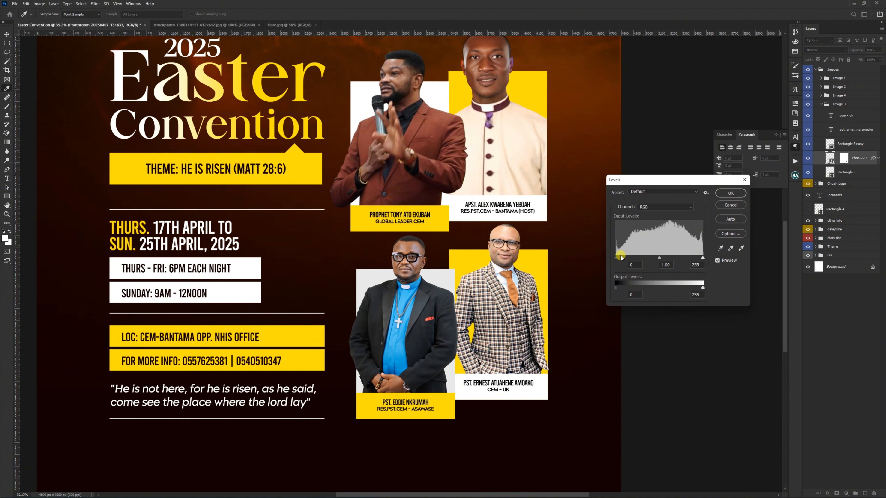
drag(615, 259, 637, 262)
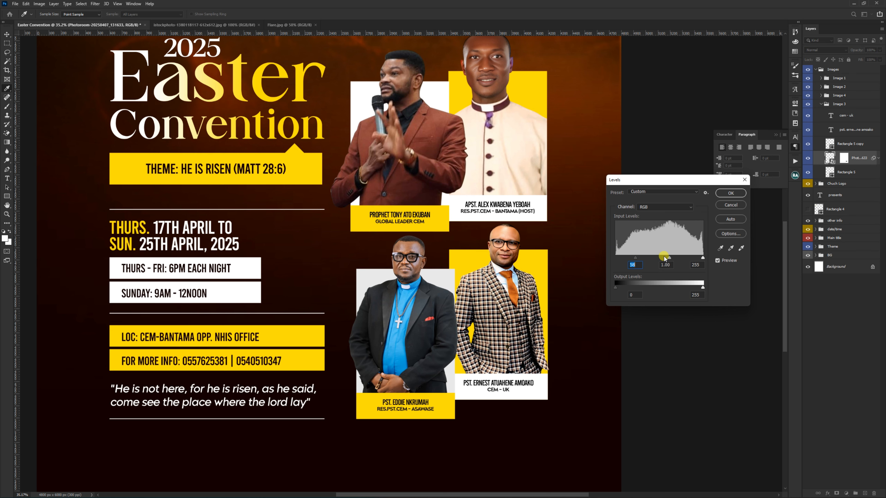
drag(670, 258, 672, 258)
click(717, 261)
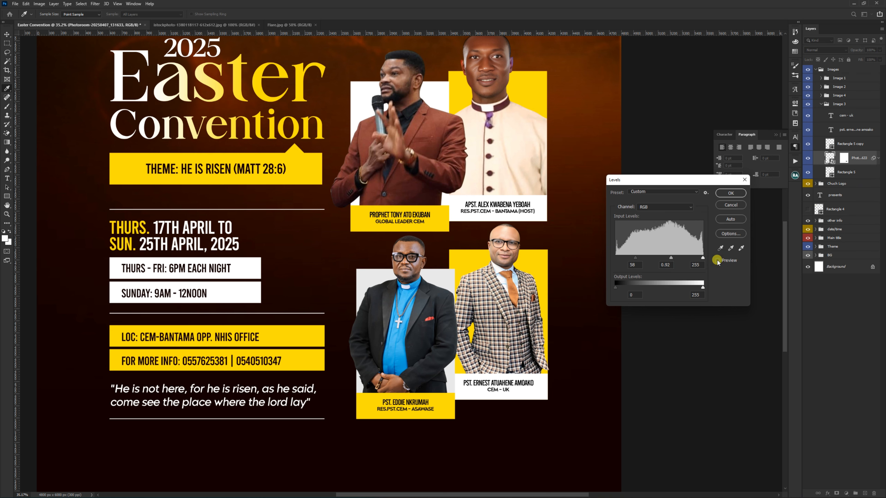
click(717, 261)
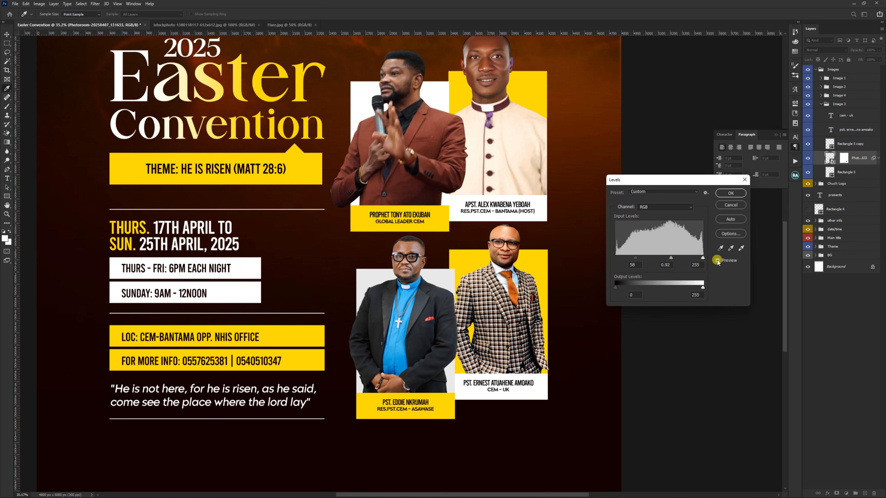
click(728, 194)
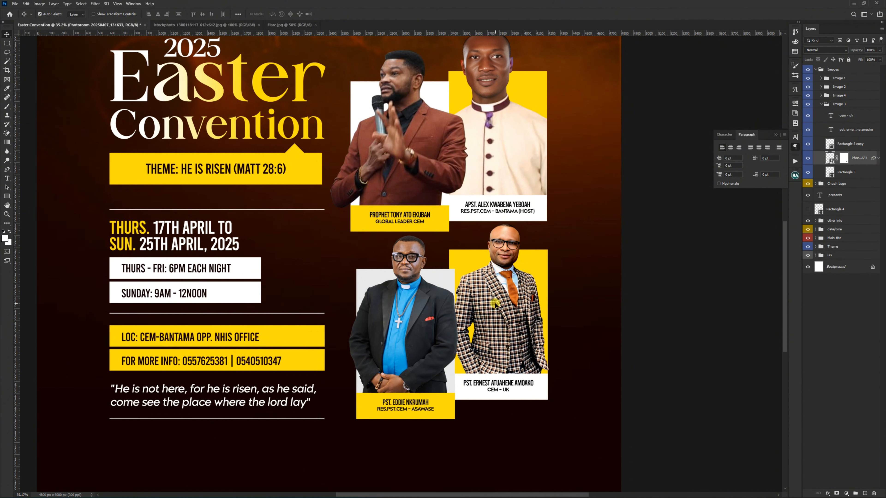
Step: Add a Gradient Map adjustment above the lower-right speaker's photo and clip it to that photo only
scroll(495, 306, down, 2)
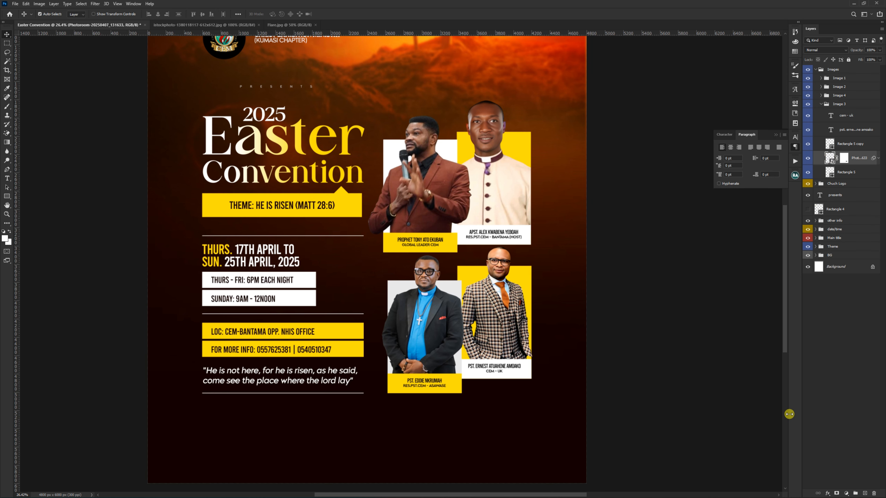
click(846, 493)
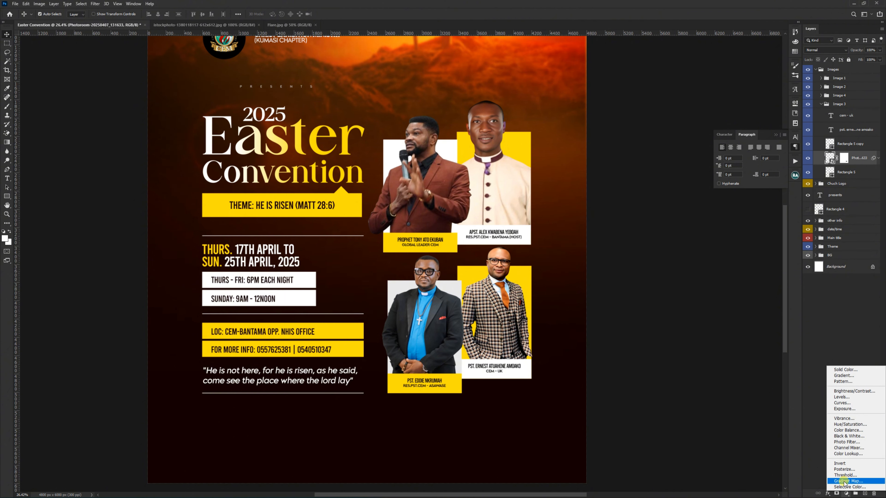
click(848, 482)
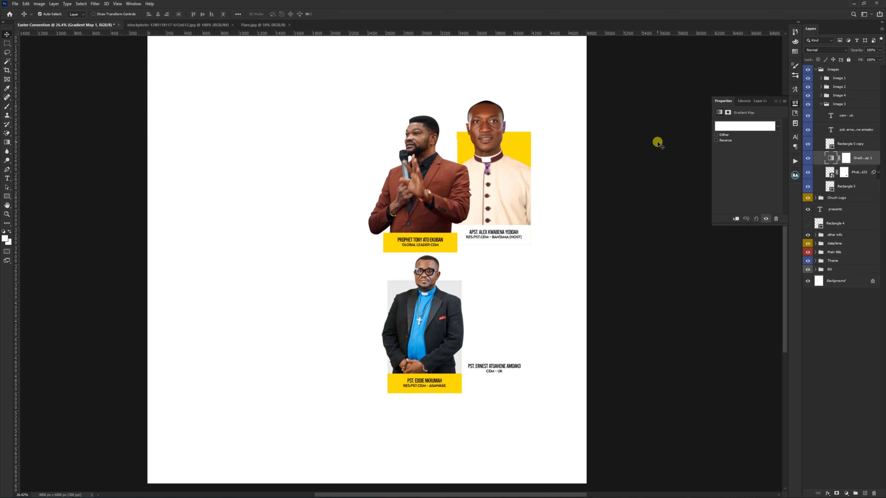
click(735, 220)
scroll(497, 270, up, 3)
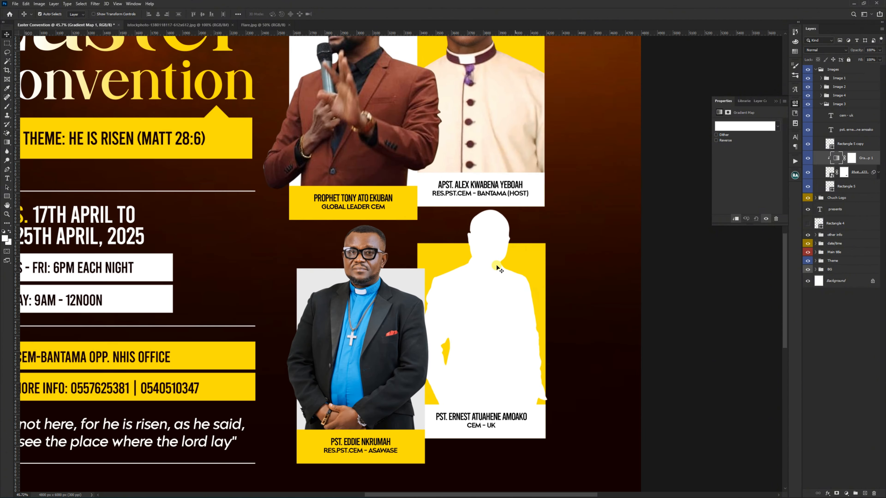
scroll(497, 270, down, 1)
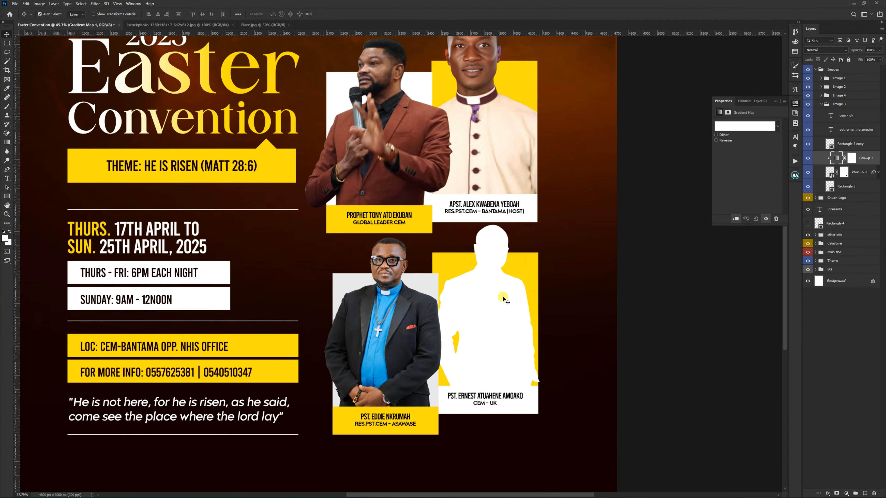
Step: Set the gradient map's dark stop to the very dark brown sampled from the flyer's background
click(745, 127)
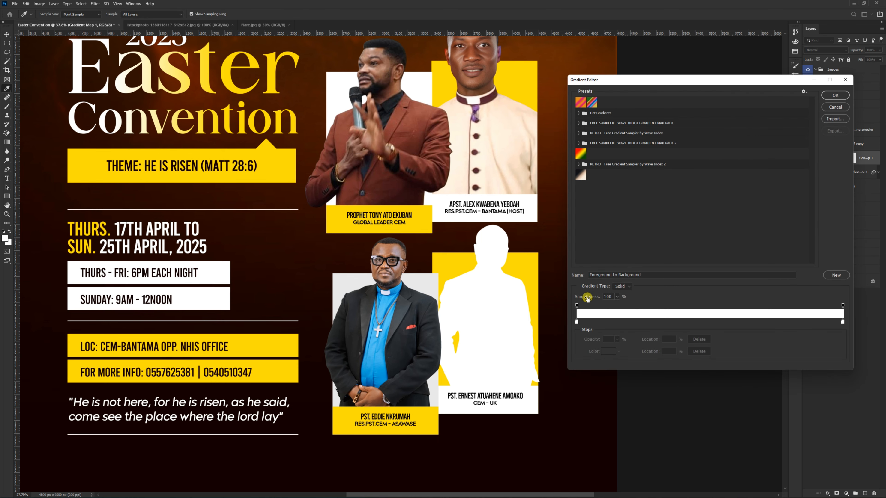
click(576, 322)
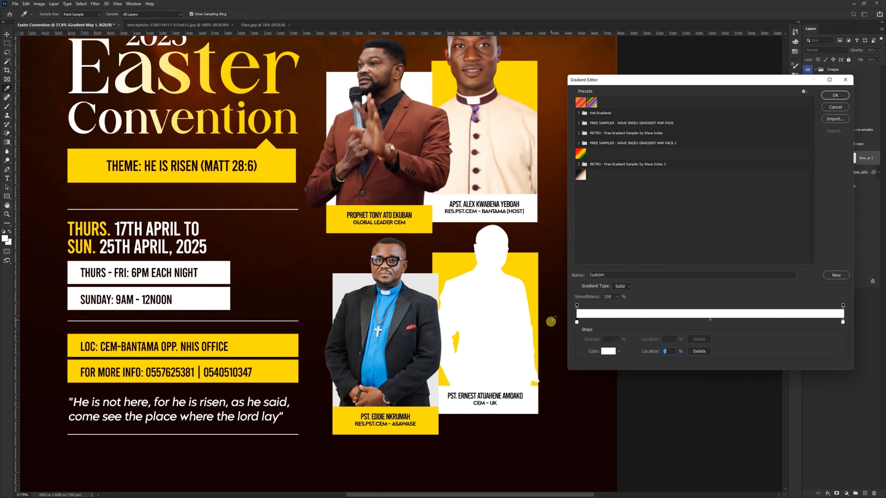
click(551, 322)
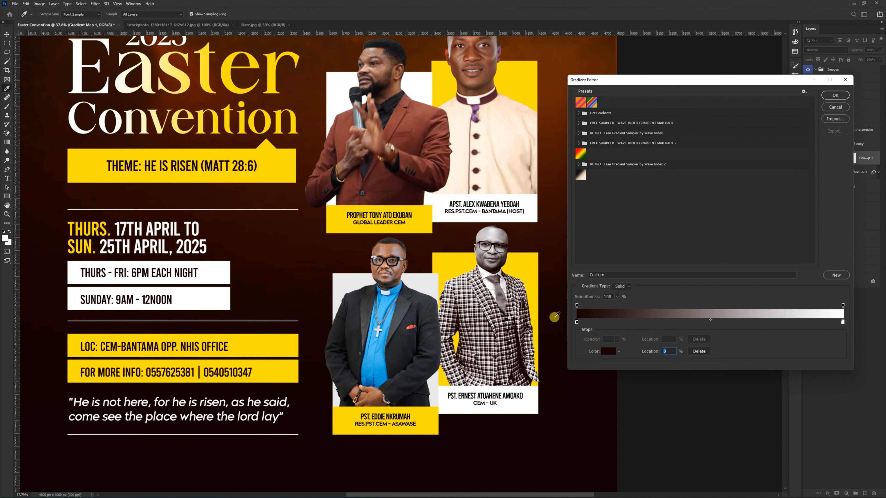
Step: Set the gradient map's light stop to the peach tone #f2cfb8 and move the dark stop to 12%
click(843, 322)
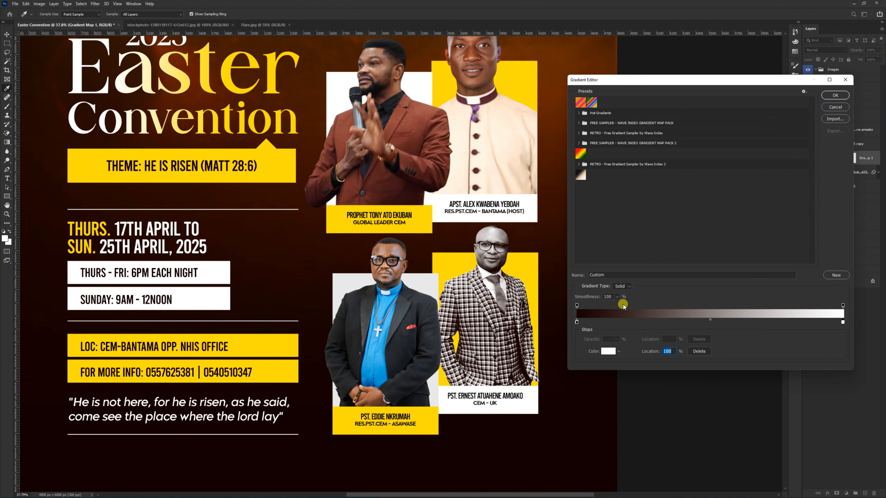
double_click(843, 322)
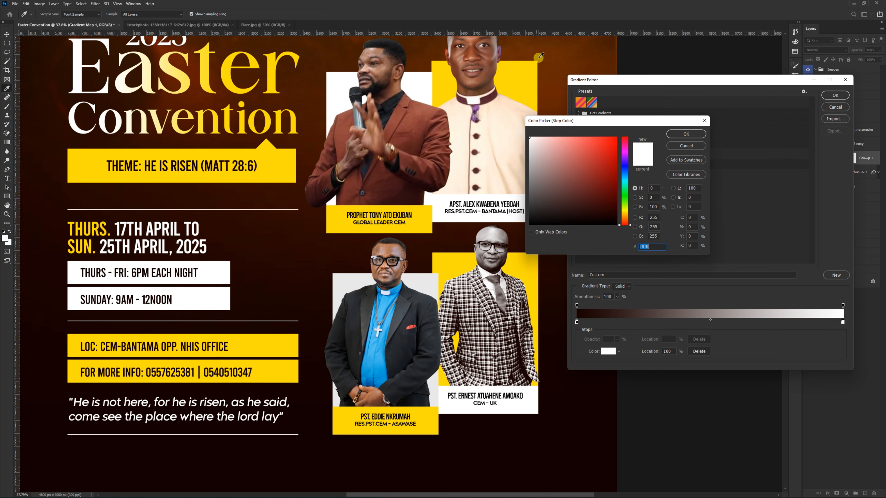
click(544, 51)
drag(612, 155, 546, 140)
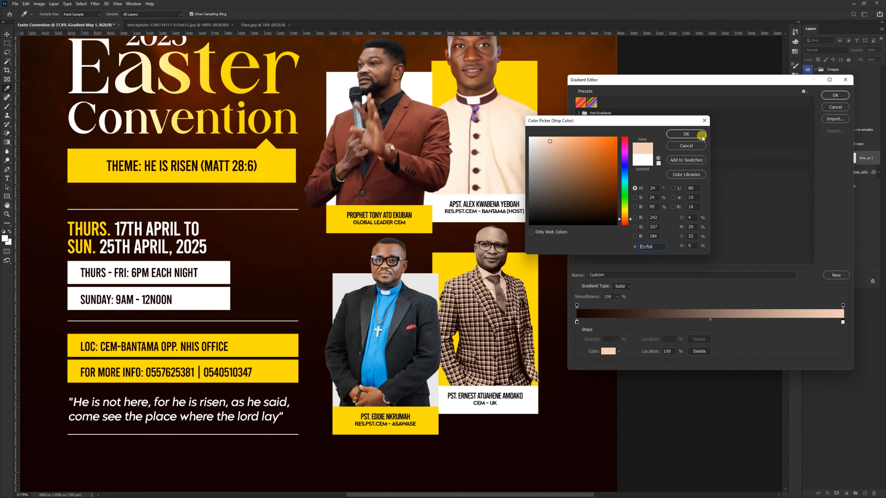
click(686, 134)
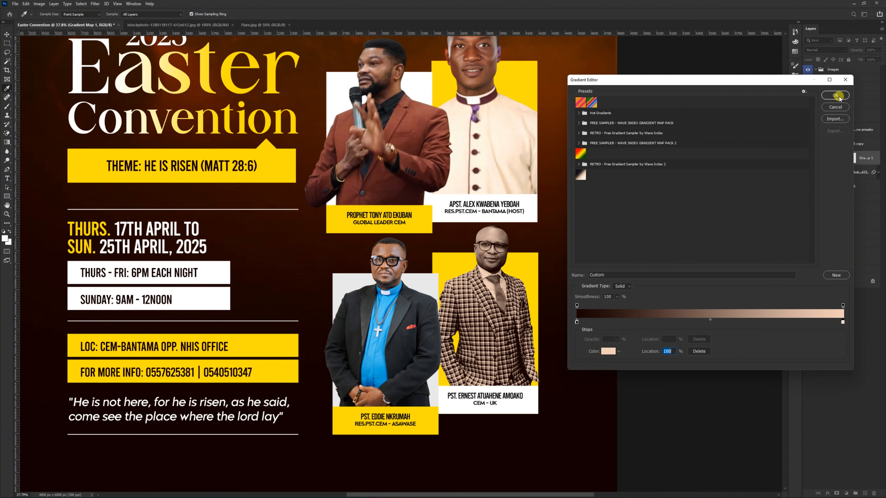
drag(576, 322, 610, 322)
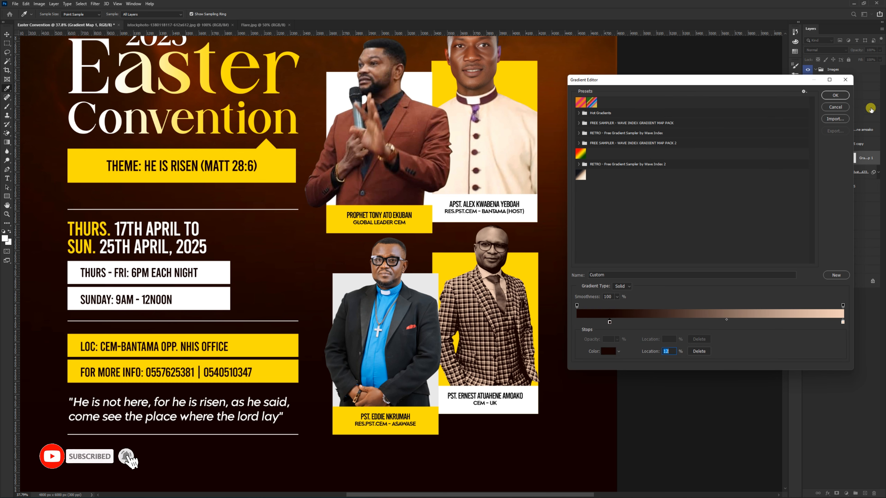
click(836, 95)
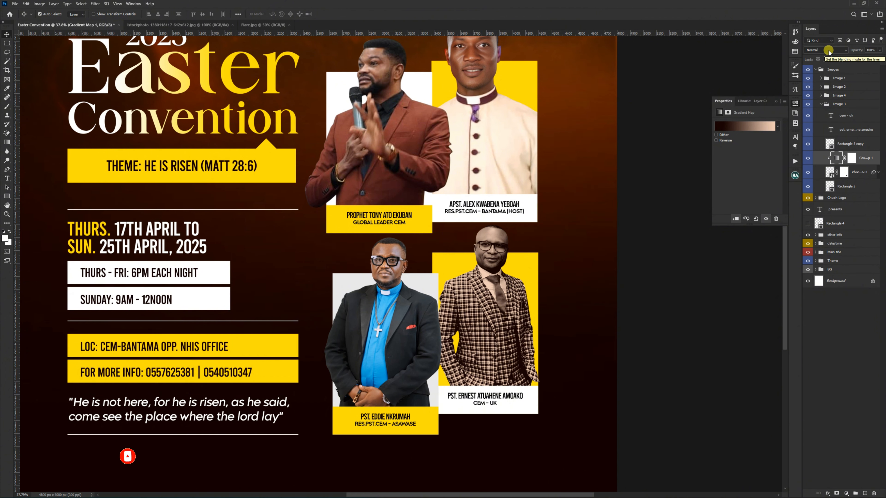
Step: Try the gradient map at 40% opacity and toggle its visibility to compare the photo with and without it
key(4)
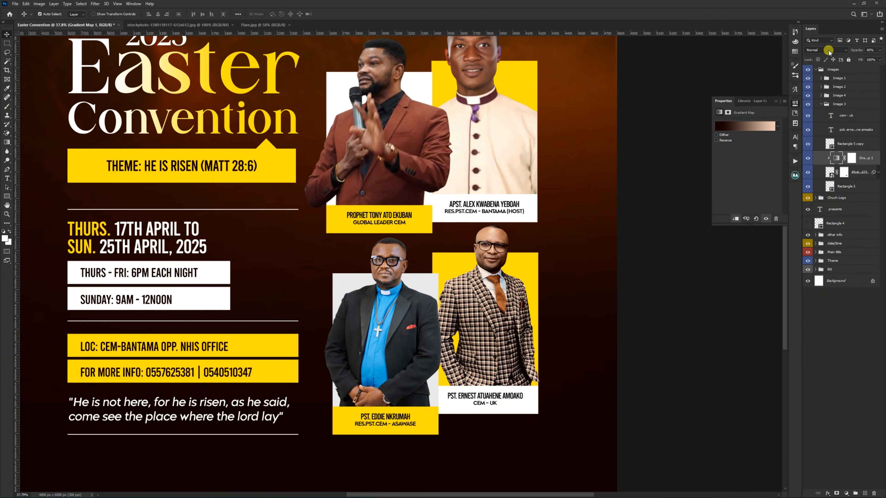
click(809, 158)
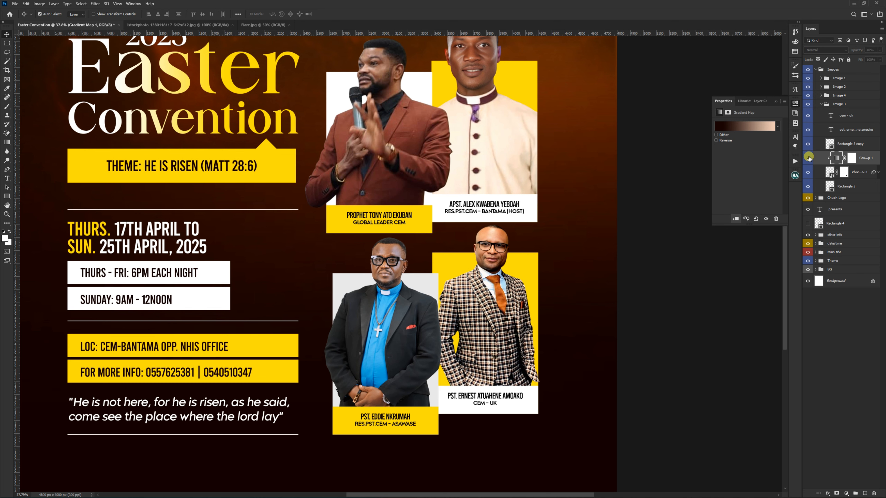
click(808, 158)
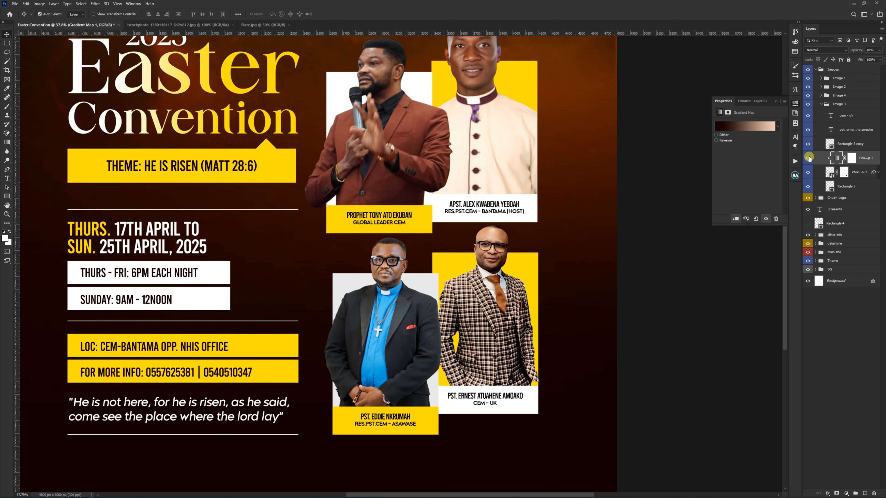
click(809, 157)
click(809, 158)
click(808, 158)
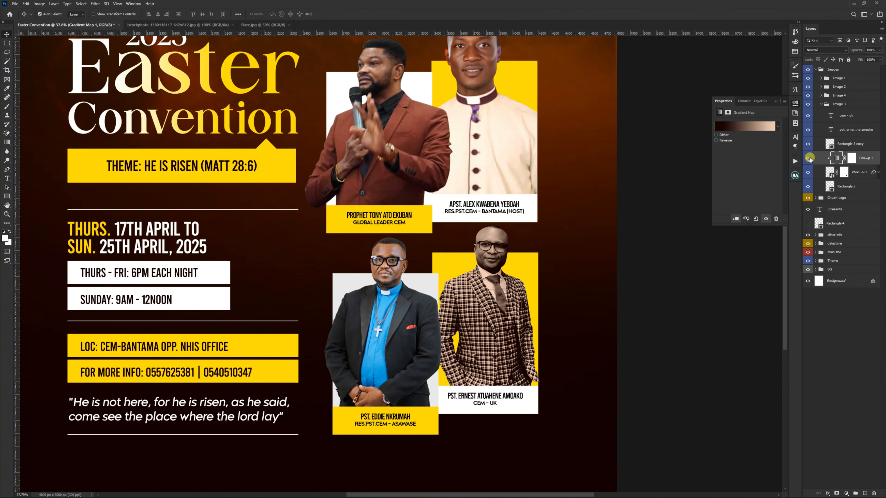
Step: Set the gradient map's blend mode to Luminosity and compare the photo with and without it
click(831, 51)
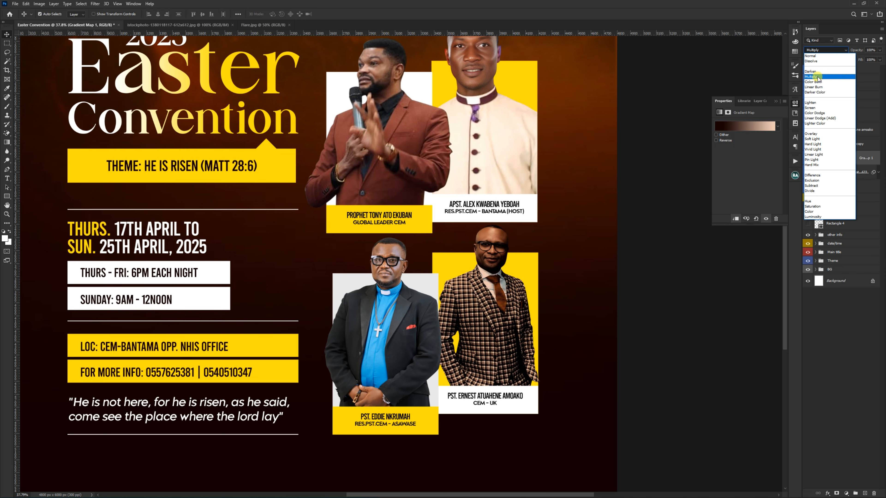
click(813, 217)
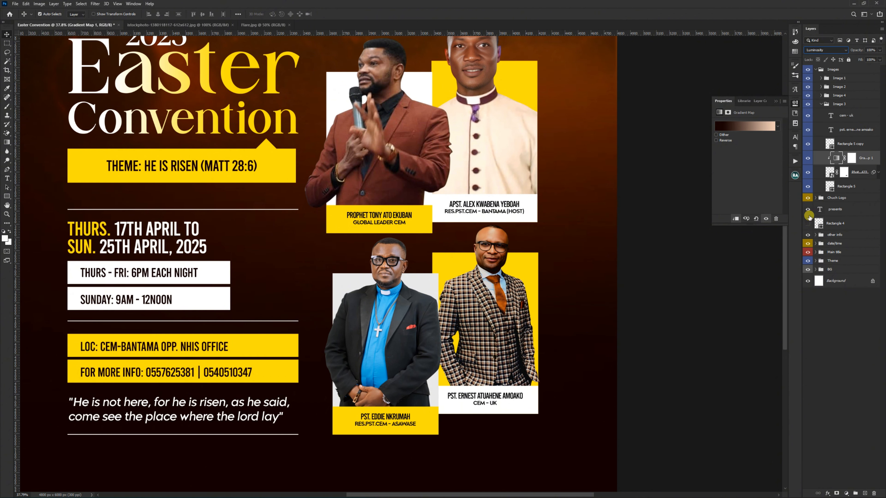
click(808, 158)
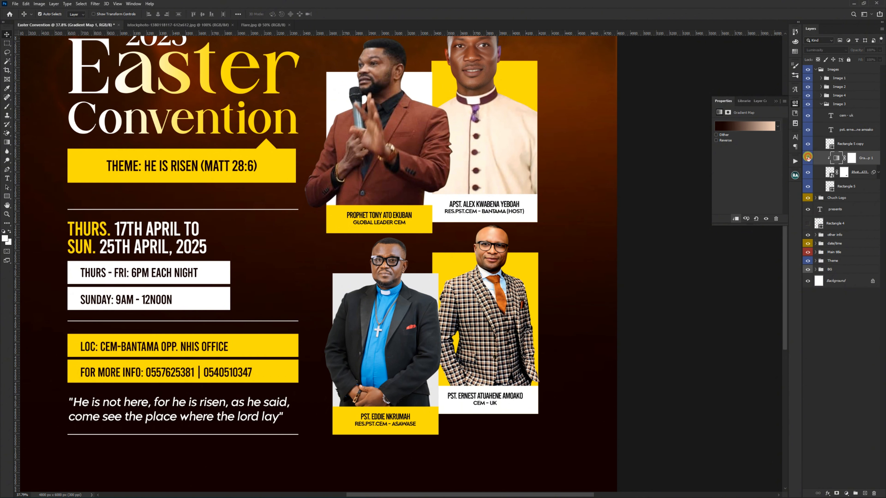
click(808, 157)
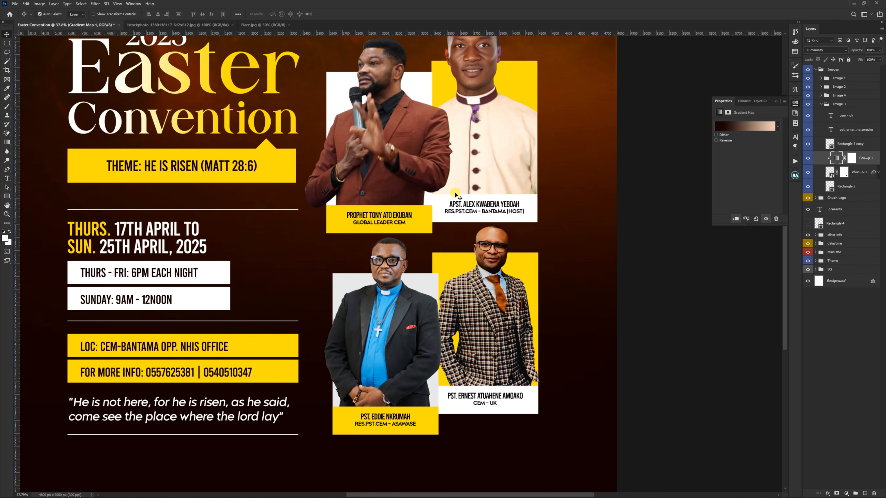
Step: Reduce the gradient map's opacity to 50% and toggle its visibility to judge the photo against the whole flyer
scroll(431, 241, down, 3)
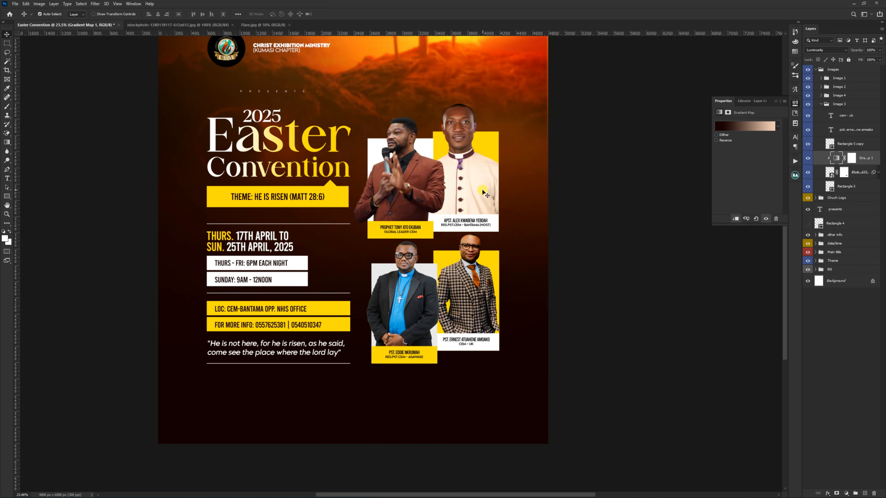
key(7)
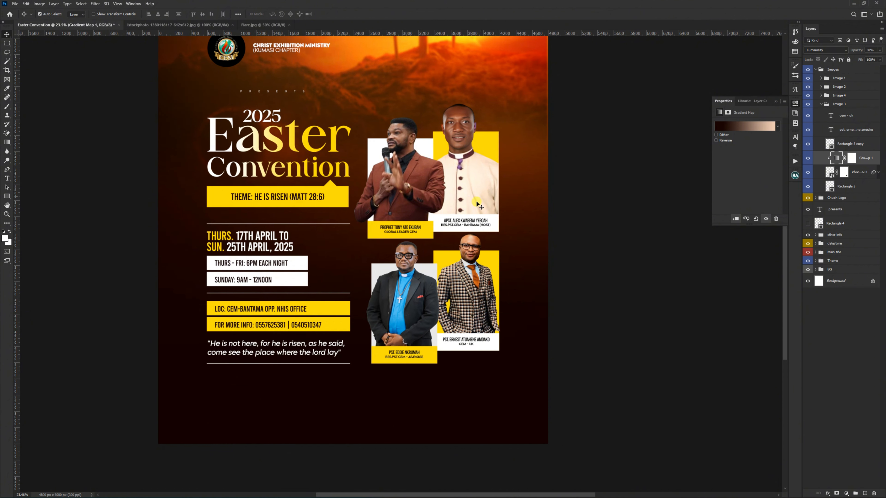
scroll(476, 204, up, 2)
scroll(476, 203, down, 1)
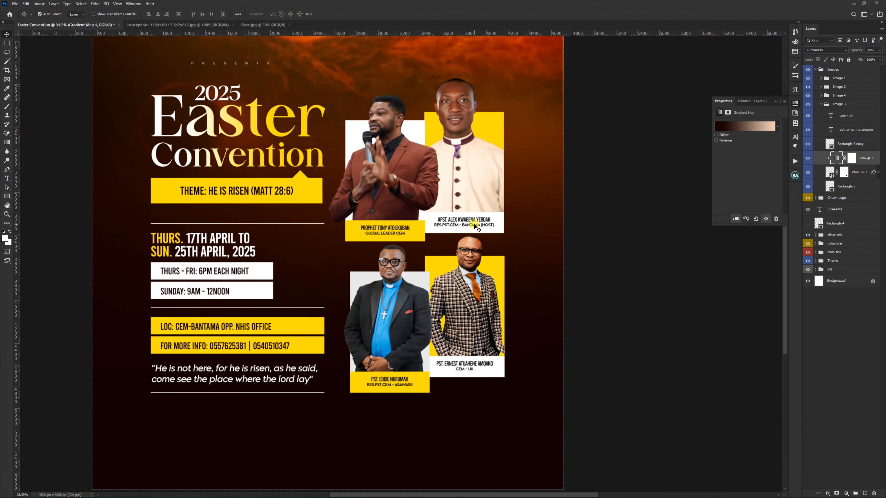
click(809, 159)
click(809, 159)
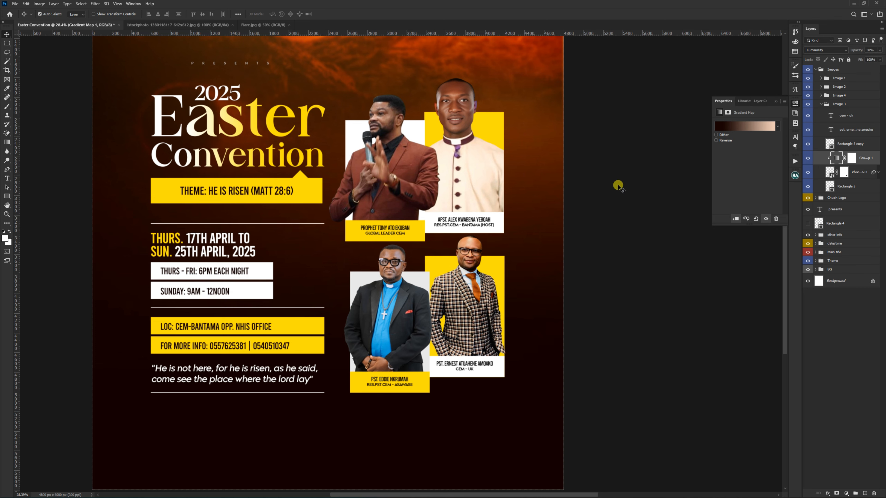
scroll(471, 245, up, 2)
scroll(471, 245, down, 1)
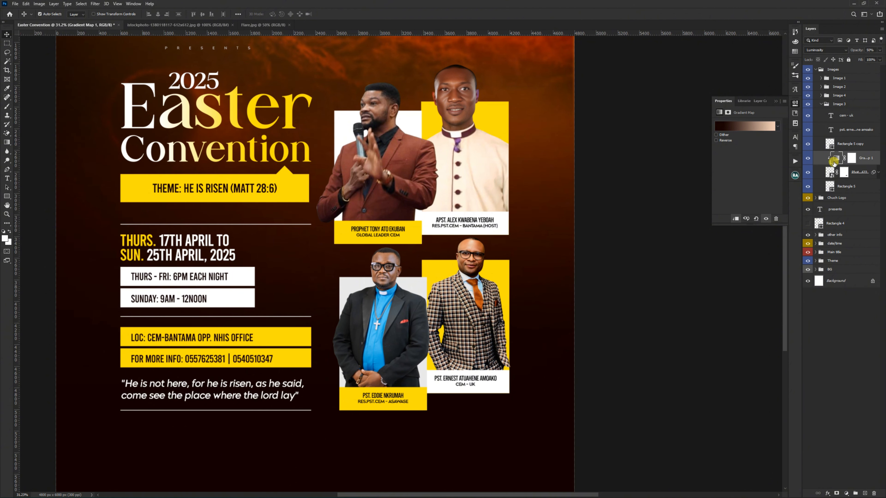
Step: Add a Color Balance adjustment clipped to the Image 3 photo and set its midtones to -7, -2 and -14
click(832, 171)
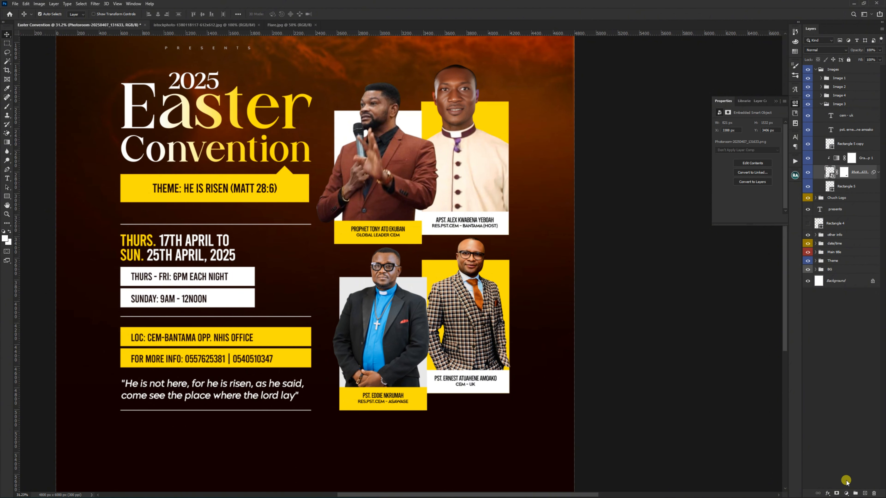
click(846, 491)
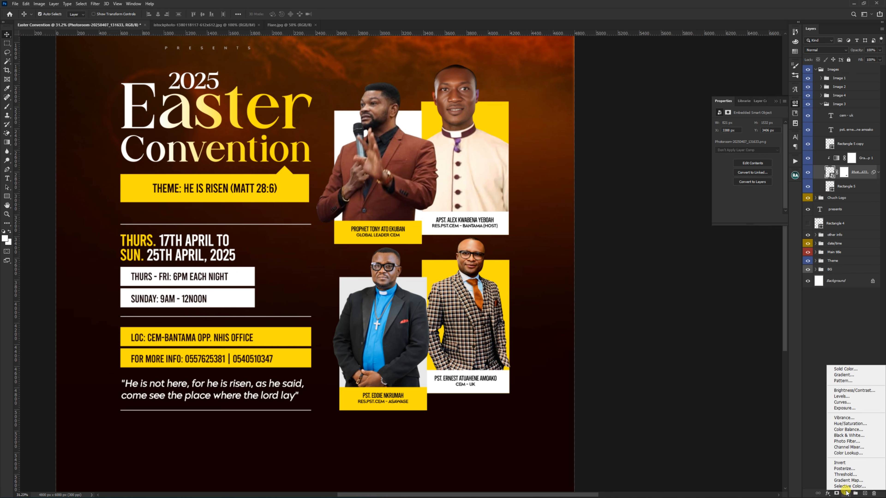
click(846, 431)
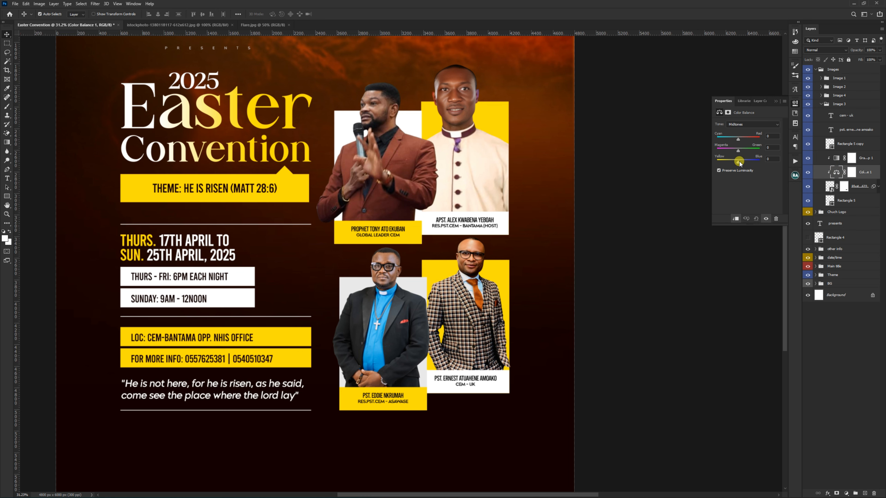
drag(739, 165, 738, 150)
drag(739, 139, 739, 151)
Step: Set the Color Balance highlights for the Image 3 photo to -7, +1 and +9
click(752, 124)
click(745, 132)
click(744, 124)
click(739, 140)
drag(737, 150, 737, 163)
Step: Compare the Image 3 photo with and without the Color Balance, then with and without both clipped adjustments
key(ctrl+0)
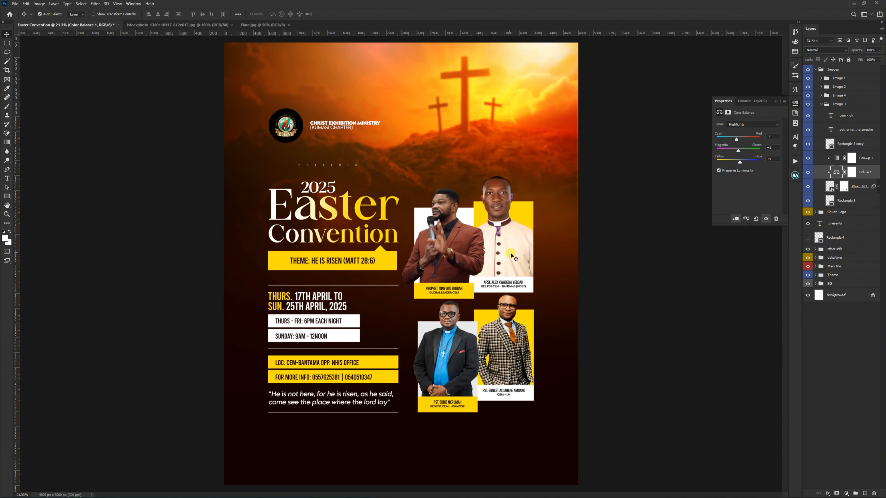
click(807, 174)
click(807, 175)
scroll(506, 346, up, 5)
scroll(514, 291, up, 5)
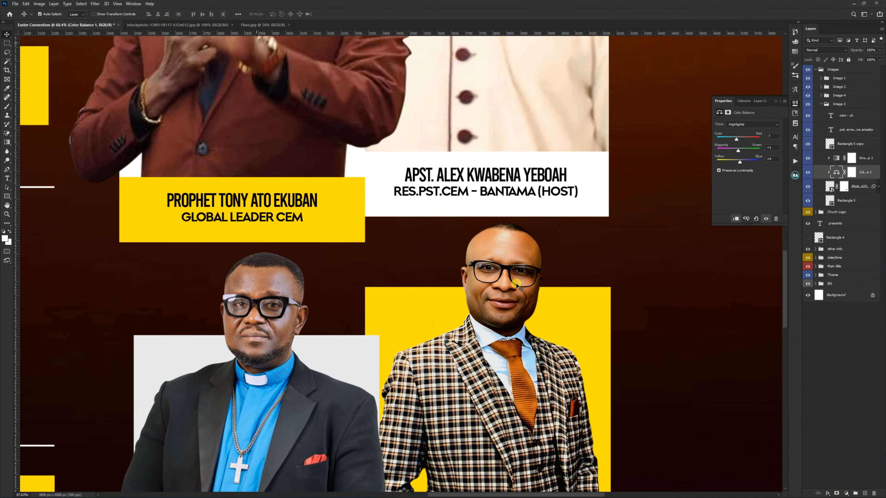
shift+click(864, 159)
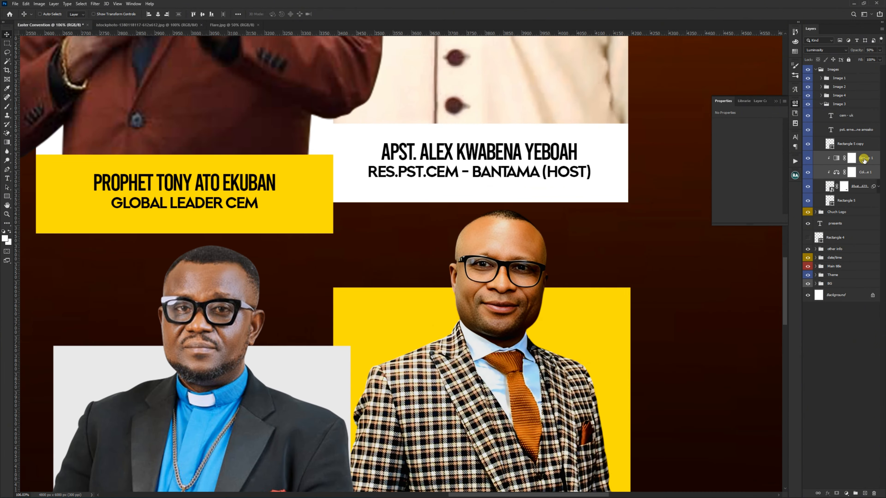
key(ctrl+comma)
key(ctrl+comma)
scroll(529, 276, down, 7)
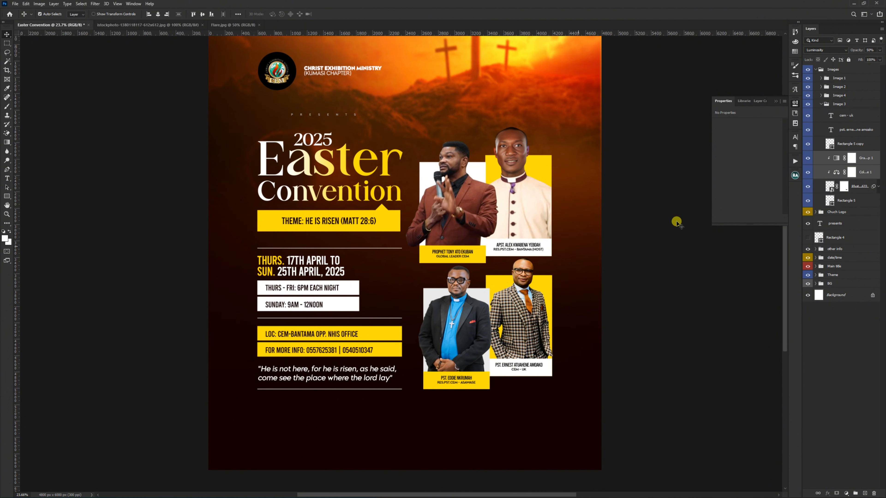
Step: Set the Image 3 gradient map's opacity to 70% and duplicate it together with the Color Balance layer
click(839, 158)
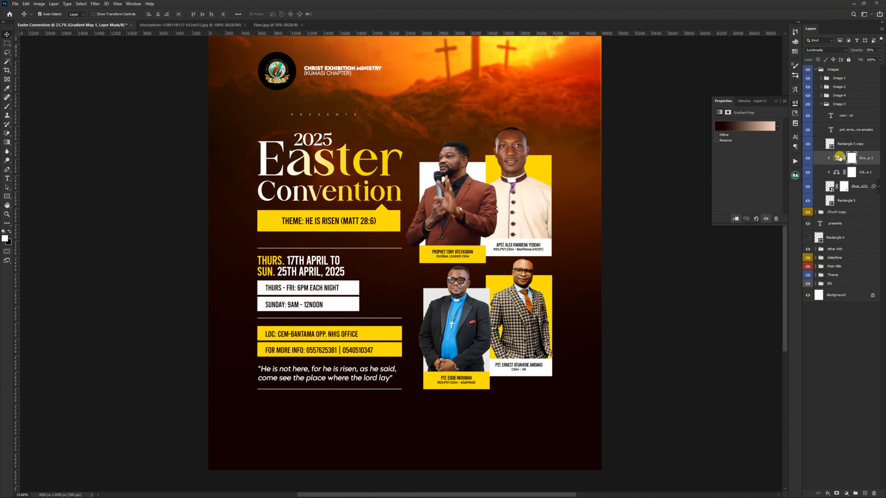
key(7)
shift+click(864, 172)
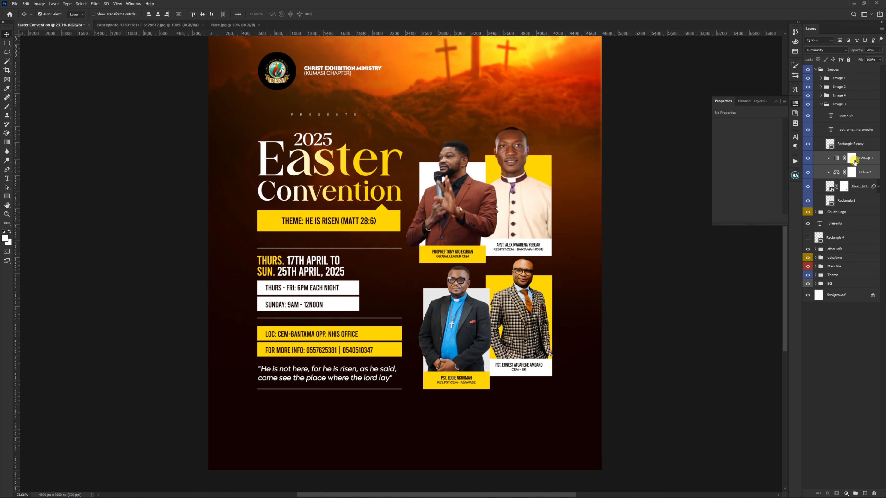
key(ctrl+j)
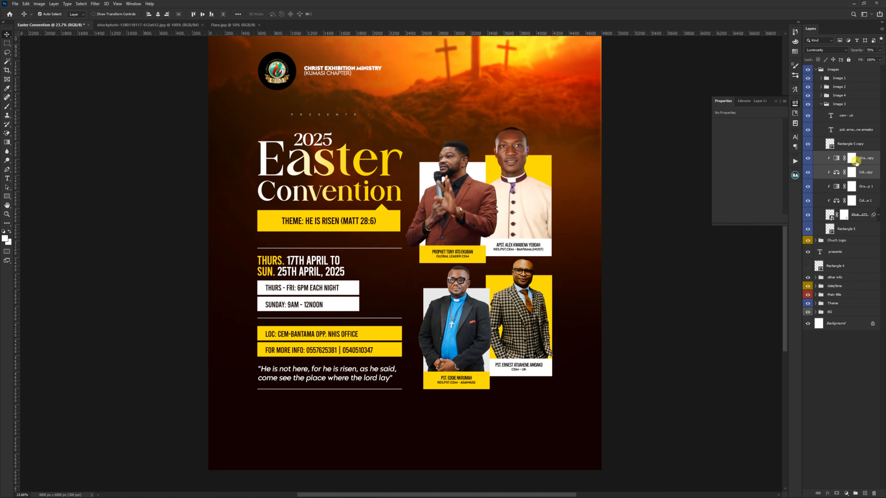
Step: Move the duplicated adjustments into the Image 4 group above the masked photo copy and clip them to it
click(822, 95)
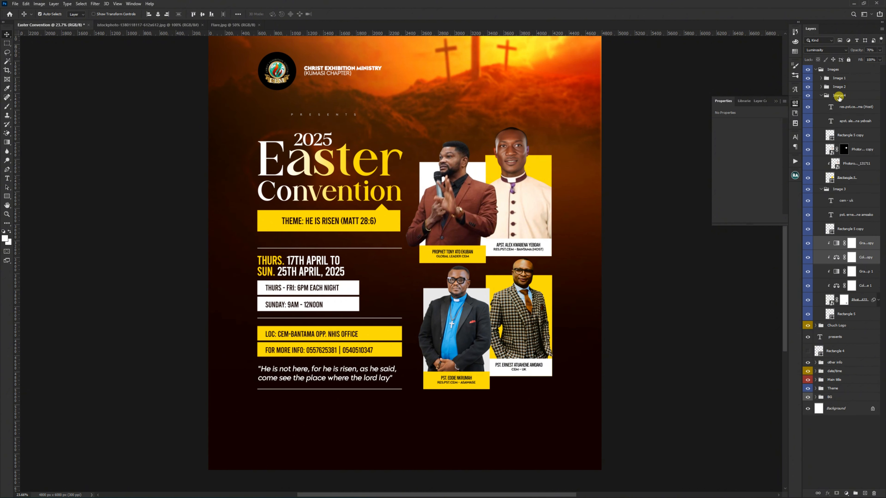
drag(864, 247, 850, 144)
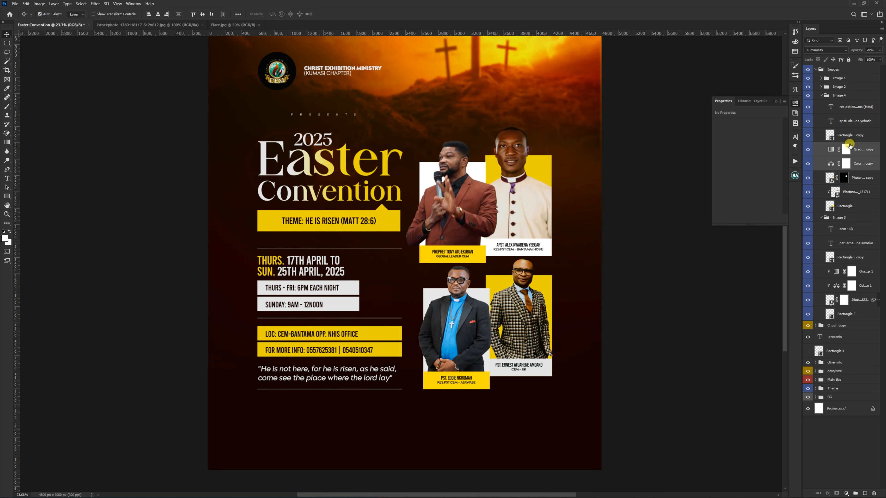
alt+click(835, 170)
alt+click(835, 157)
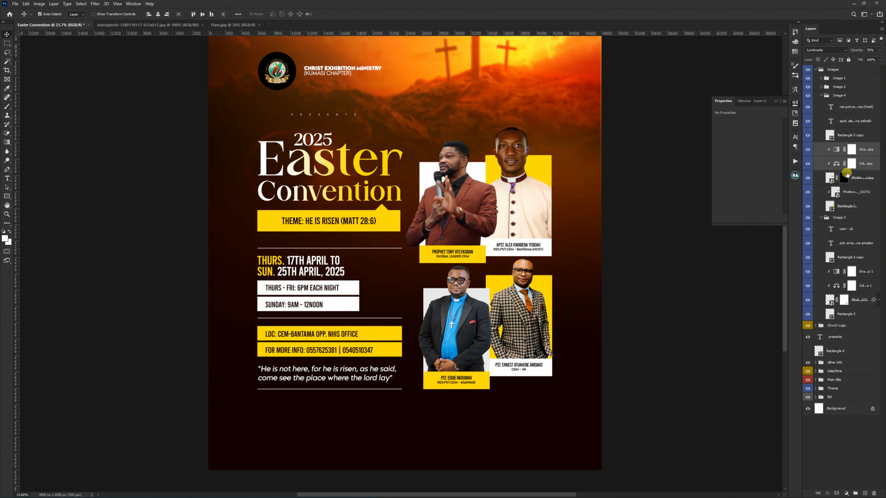
Step: Duplicate the Image 4 gradient map and Color Balance above the lower photo layer and clip the duplicates to it
scroll(530, 128, up, 5)
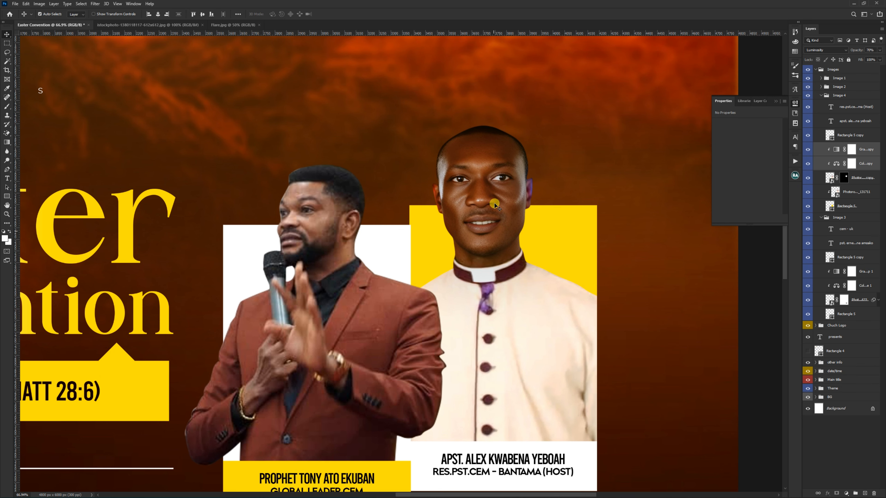
click(832, 179)
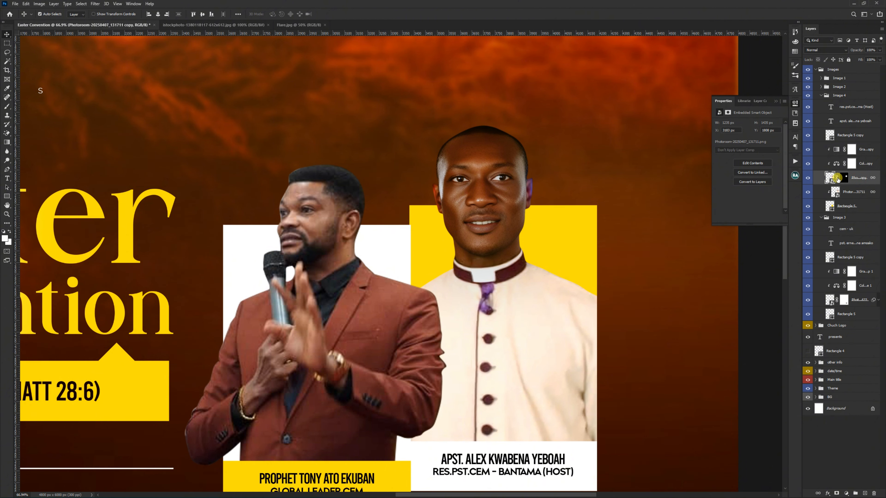
click(863, 163)
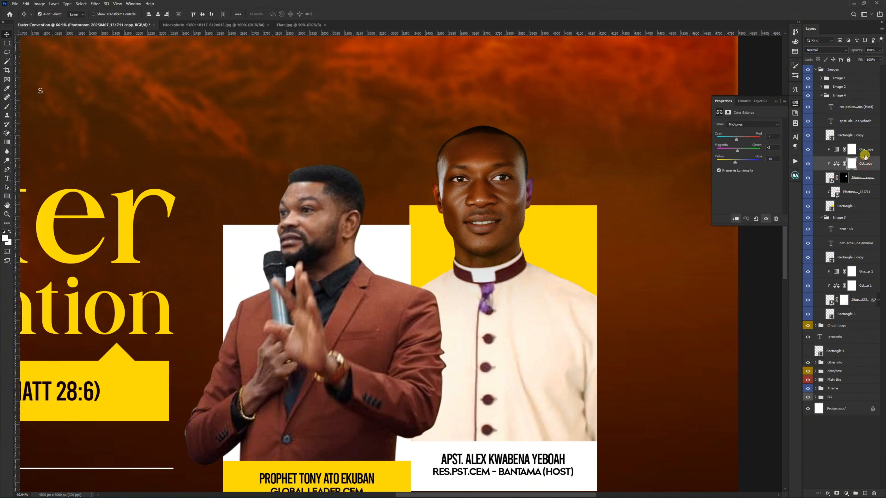
shift+click(865, 153)
drag(865, 153, 859, 189)
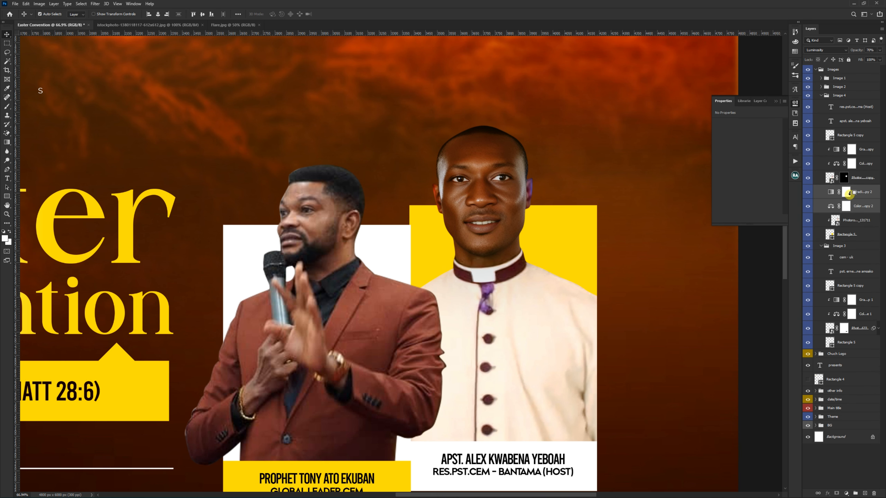
alt+click(850, 211)
alt+click(852, 198)
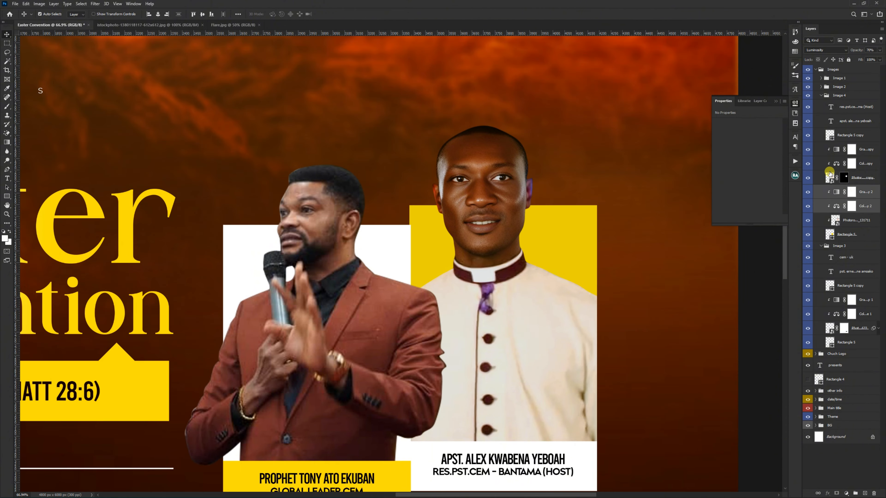
Step: Reduce the opacity of both gradient maps in the Image 4 group to 40%
key(ctrl+0)
scroll(516, 172, up, 3)
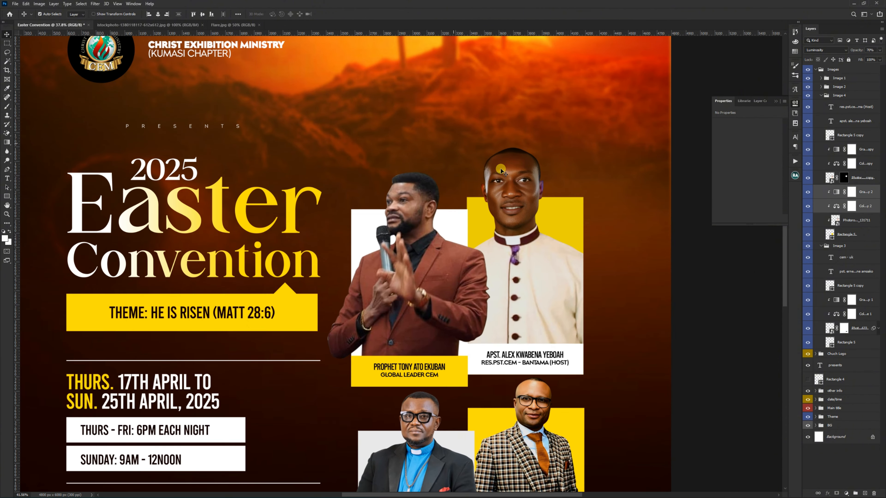
scroll(517, 192, down, 3)
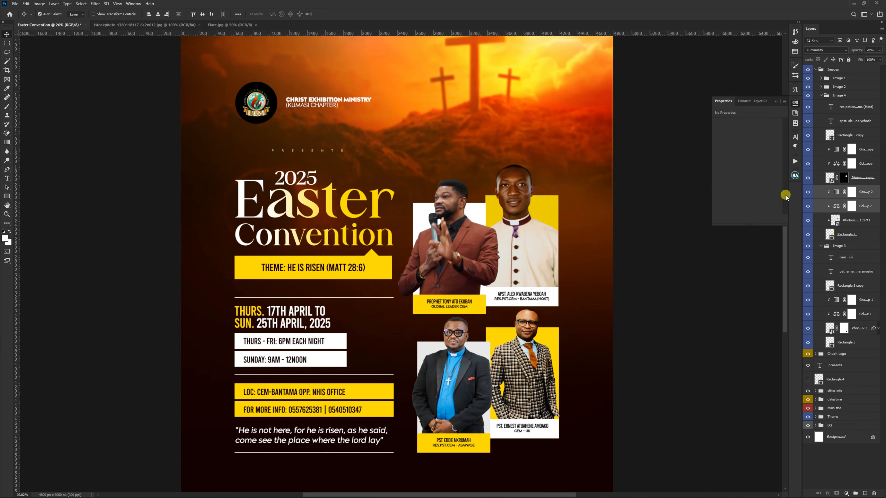
click(837, 152)
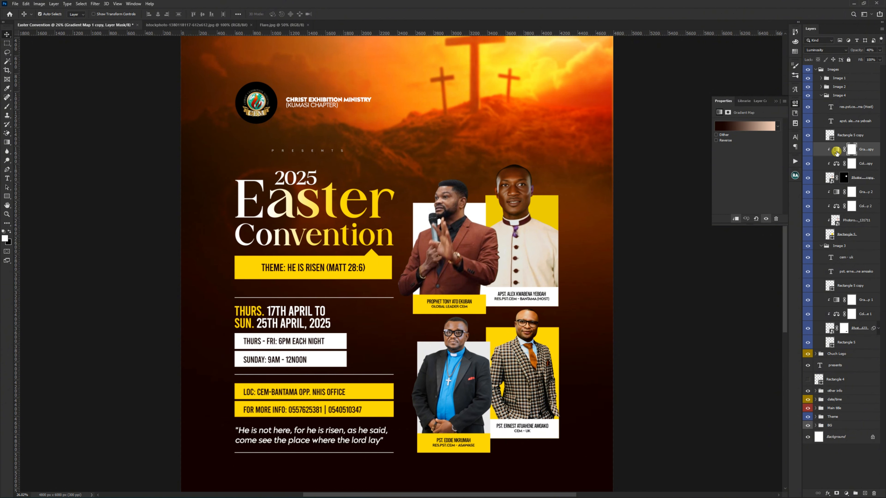
key(4)
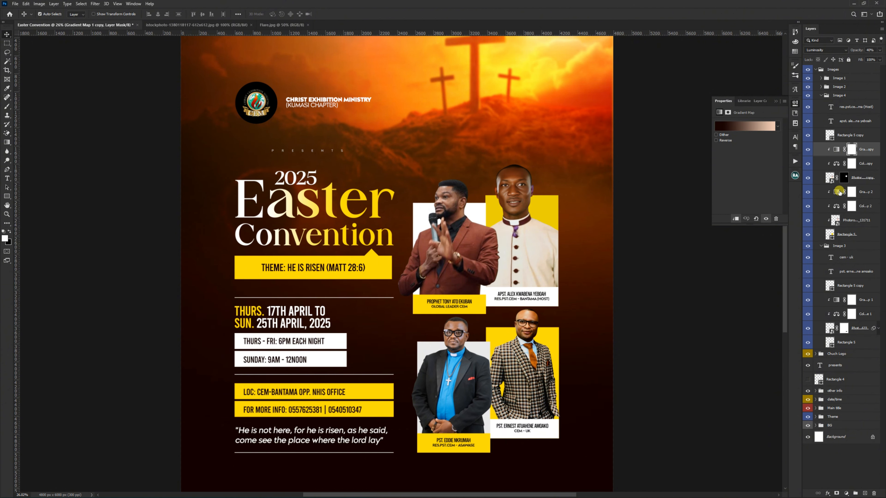
click(851, 192)
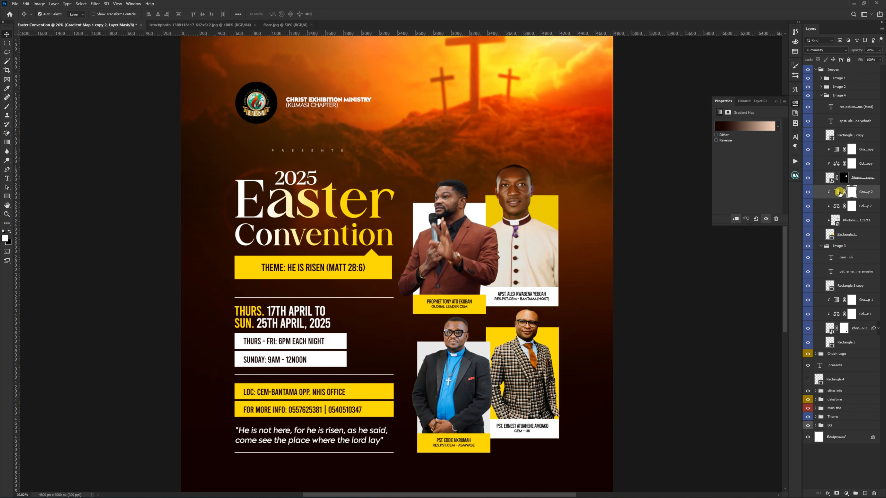
key(4)
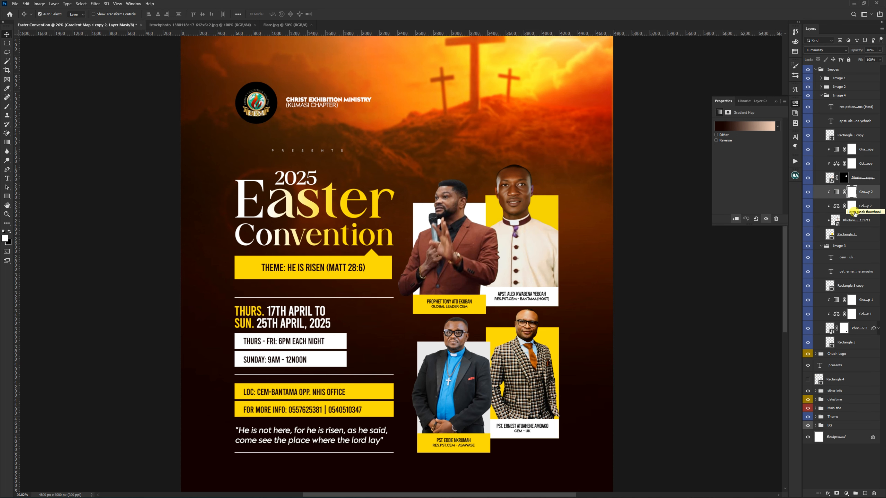
Step: Brighten the lower Image 4 photo with a Curves filter, raising input 128 to output 160
click(852, 220)
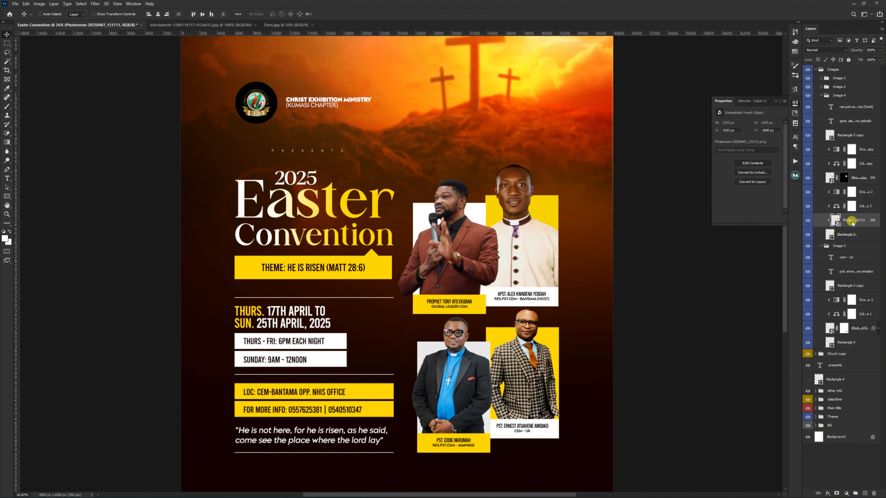
key(ctrl+m)
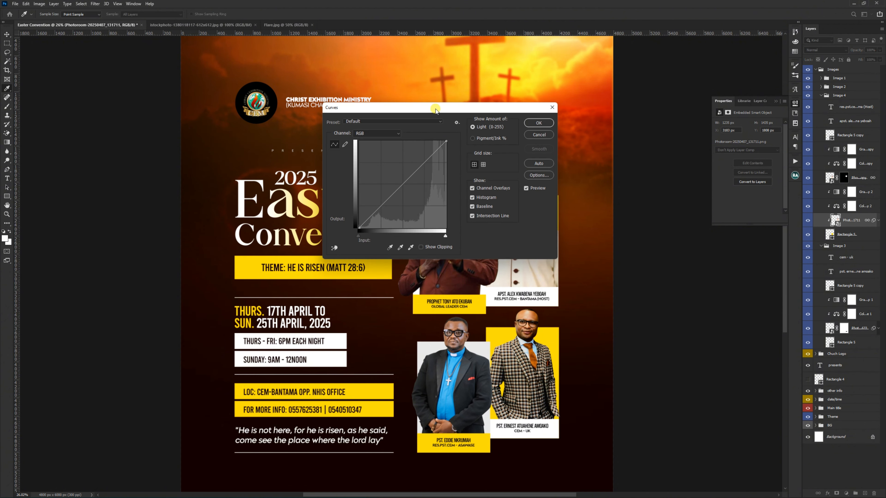
drag(436, 111, 259, 137)
drag(228, 194, 228, 200)
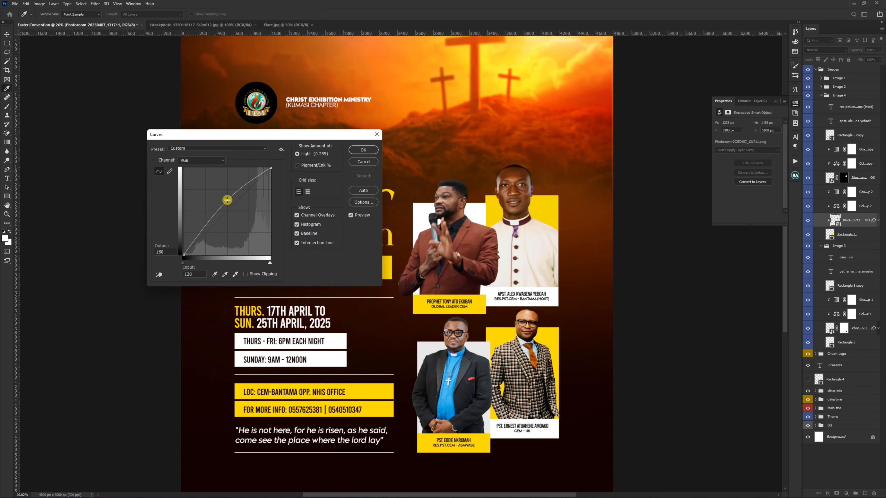
click(359, 150)
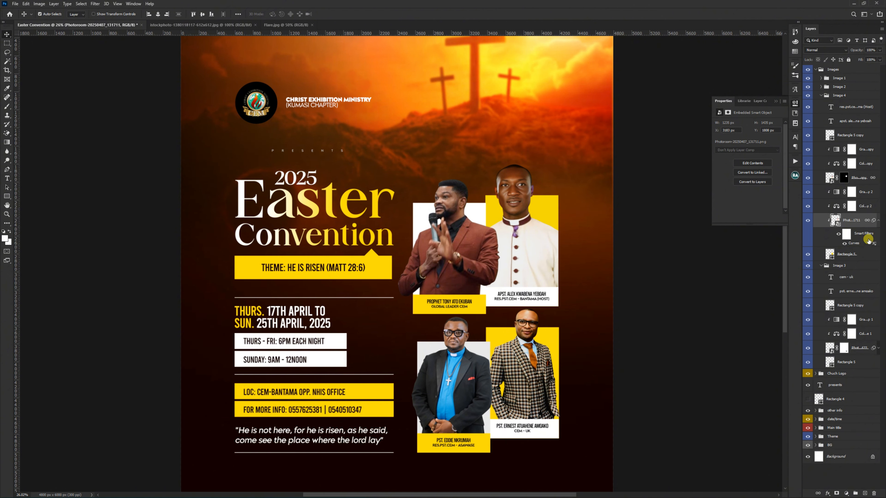
Step: Copy the Curves filter to the masked Image 4 photo, move its midpoint to input 135, output 149, and adjust a second point in the shadows
drag(869, 241, 858, 182)
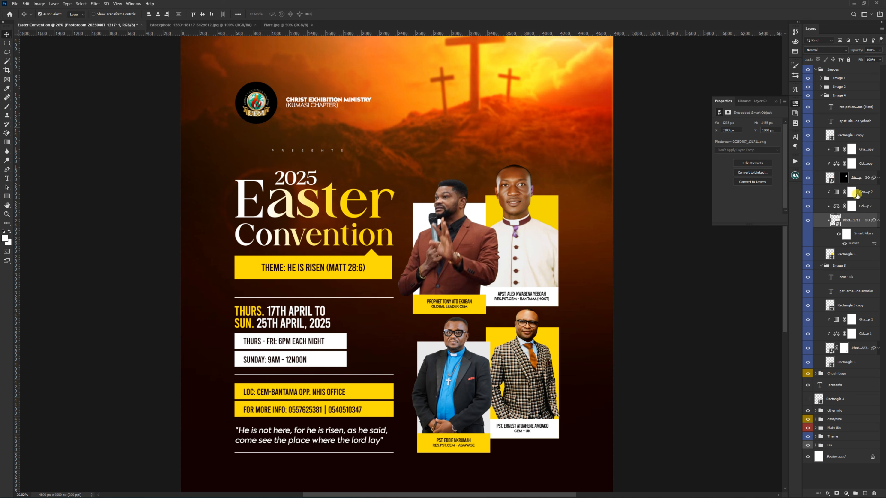
click(879, 178)
double_click(849, 201)
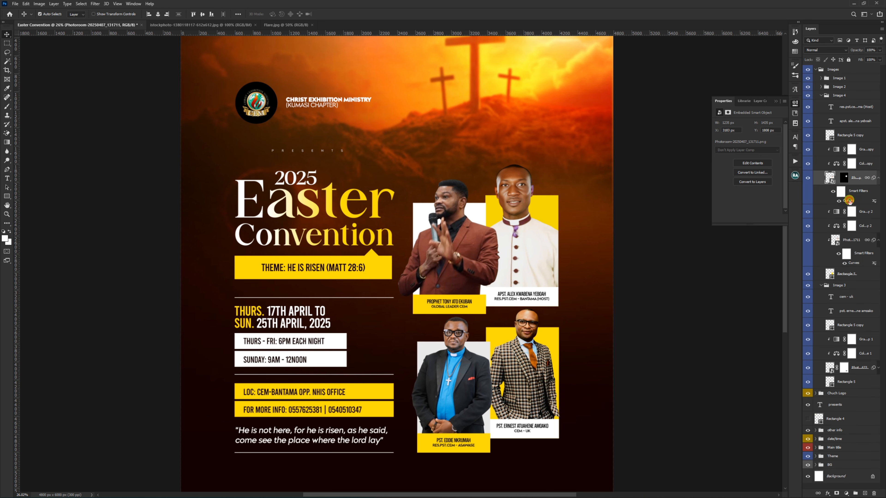
drag(227, 200, 229, 205)
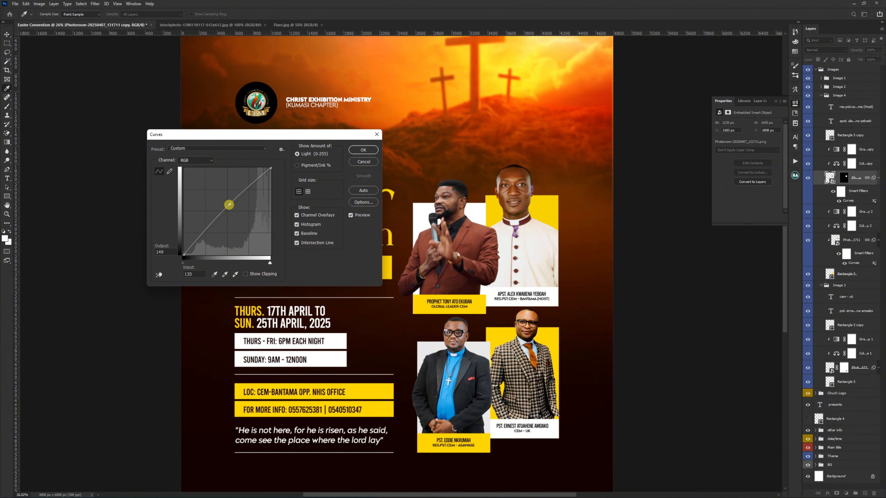
drag(197, 239, 197, 239)
click(363, 150)
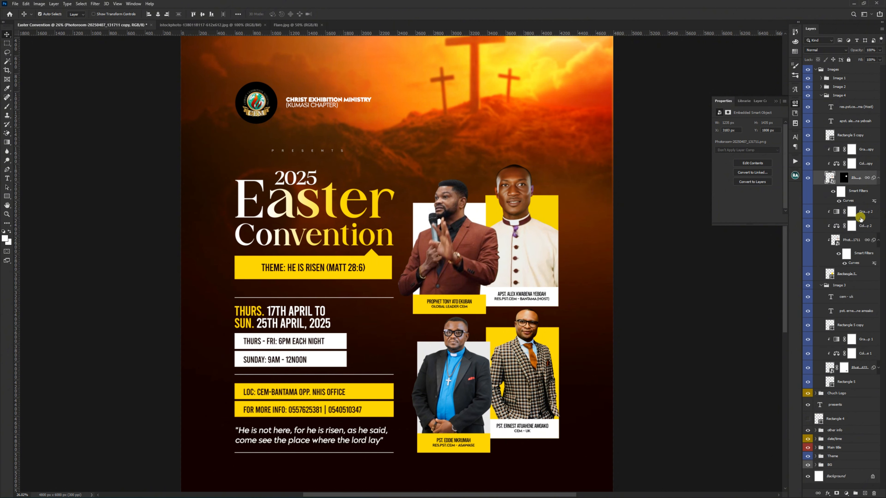
Step: Collapse the smart filter lists of both Image 4 photos and the Image 4 group
click(878, 180)
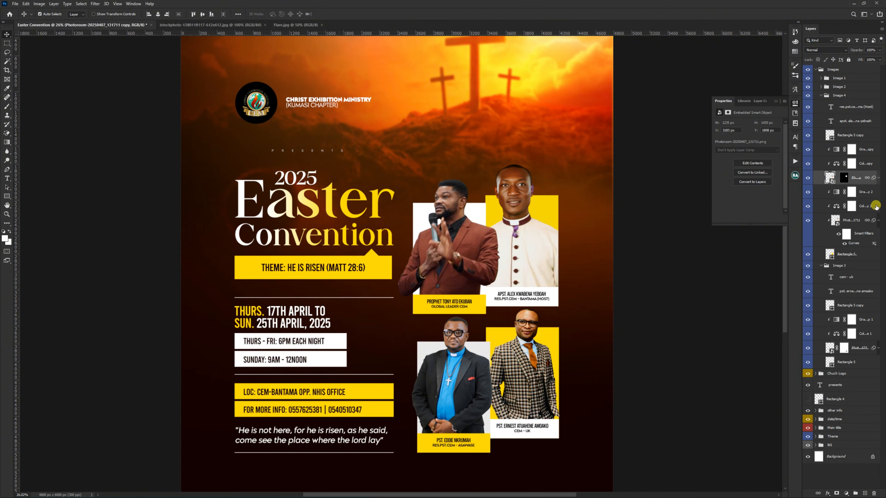
click(879, 220)
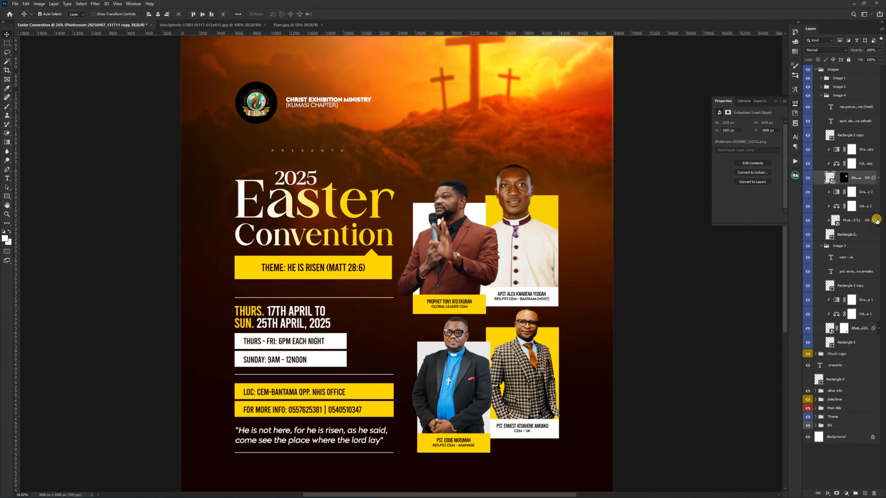
click(821, 95)
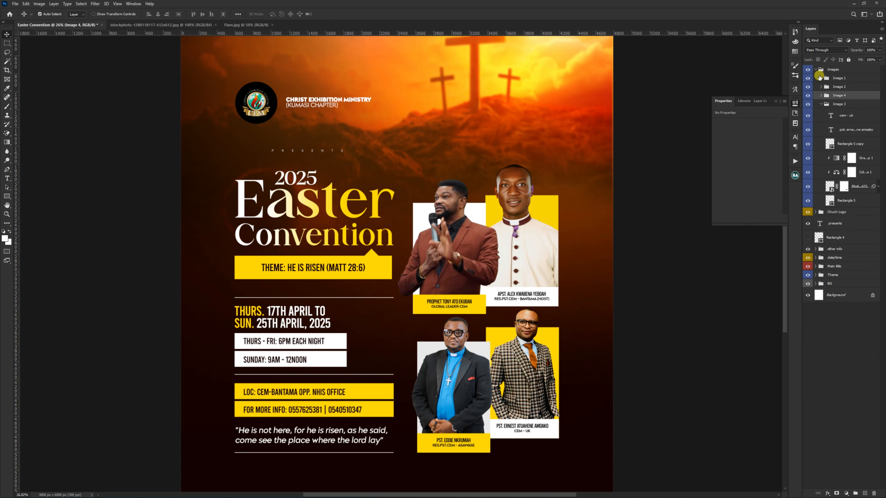
Step: Copy the gradient map and Color Balance adjustments from the Image 3 group into Image 2 and clip both to its photo
click(821, 87)
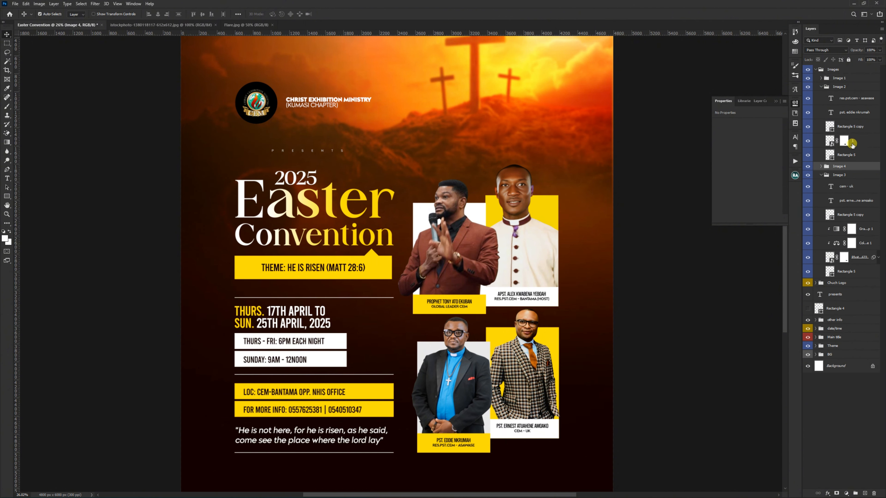
click(837, 231)
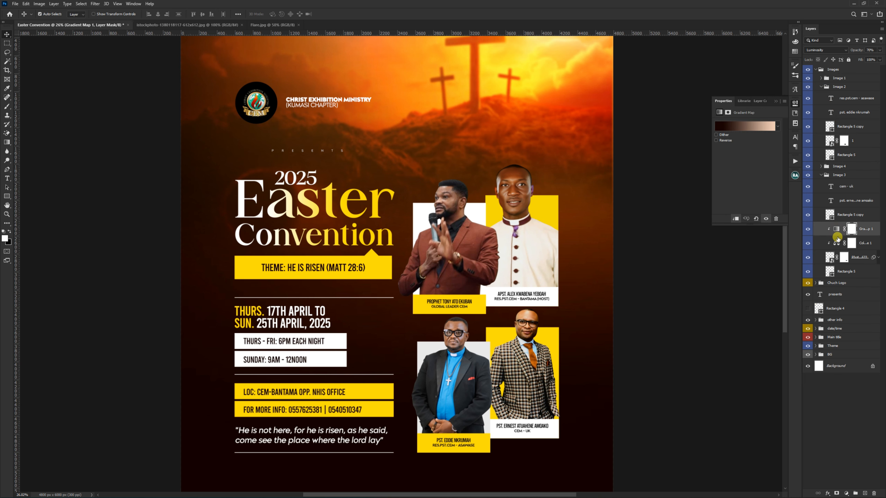
ctrl+click(840, 242)
key(ctrl+d)
ctrl+click(866, 244)
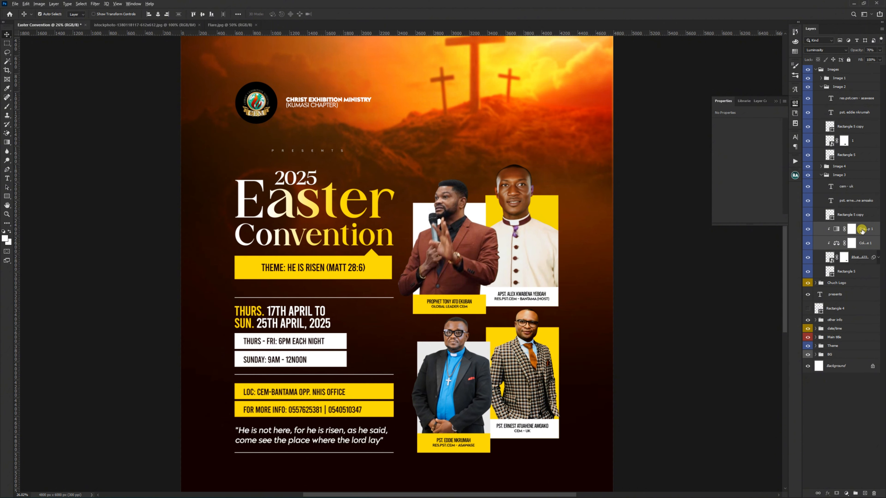
drag(863, 230, 845, 137)
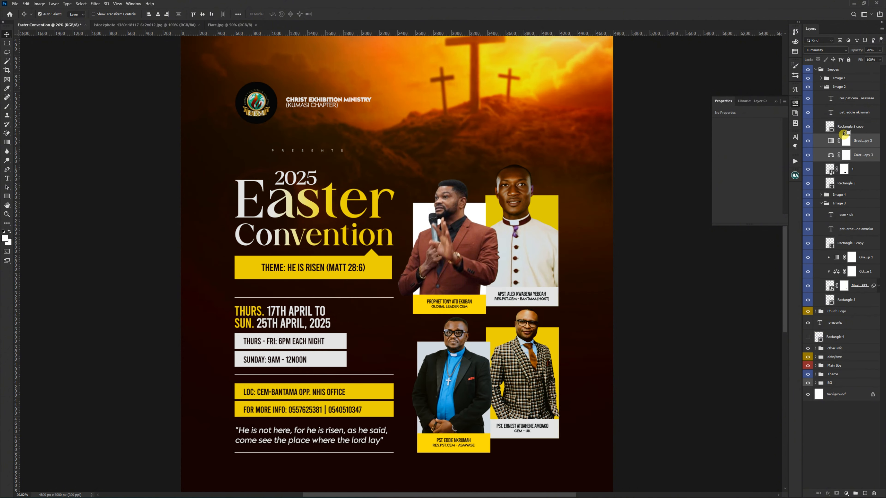
alt+click(831, 161)
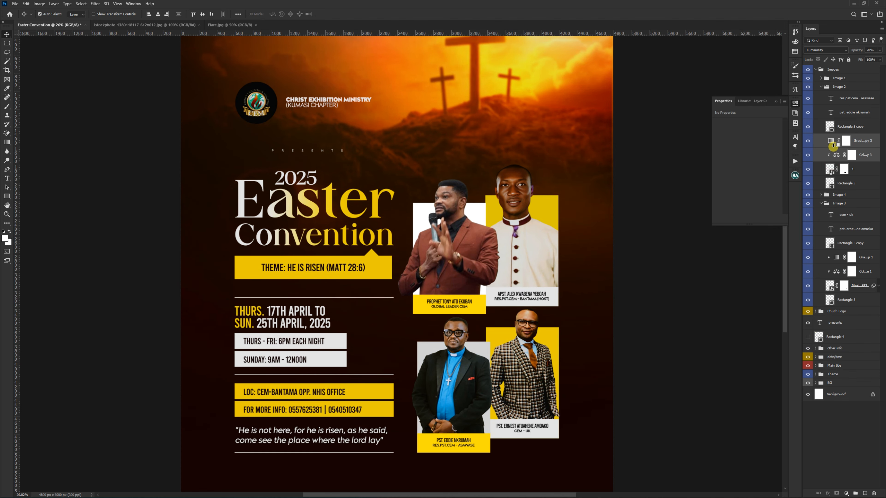
alt+click(833, 145)
Step: Compare the Image 2 photo with and without its adjustments, set its gradient map opacity to 50%, and collapse the Image 3 group
scroll(467, 284, down, 2)
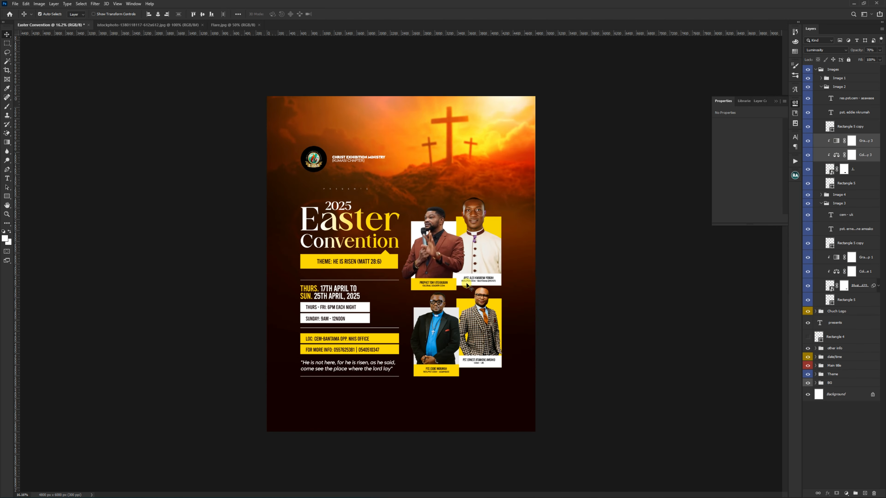
scroll(441, 341, up, 5)
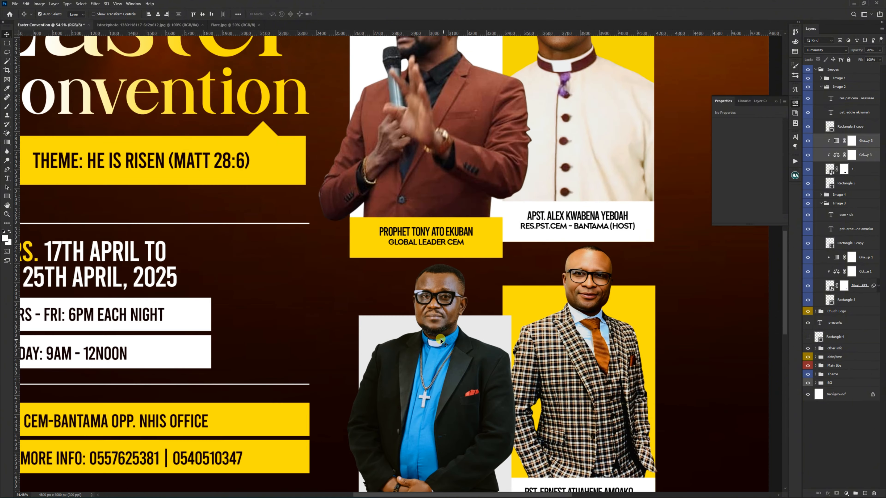
drag(448, 326, 483, 233)
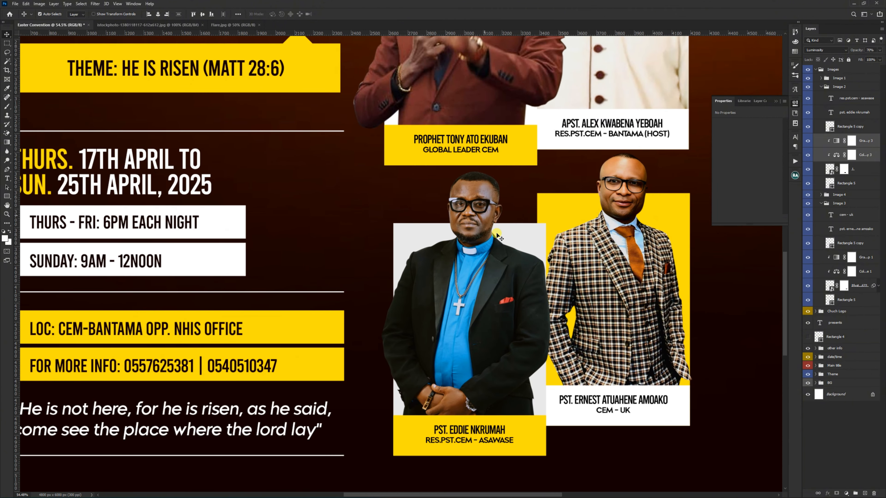
scroll(499, 236, down, 2)
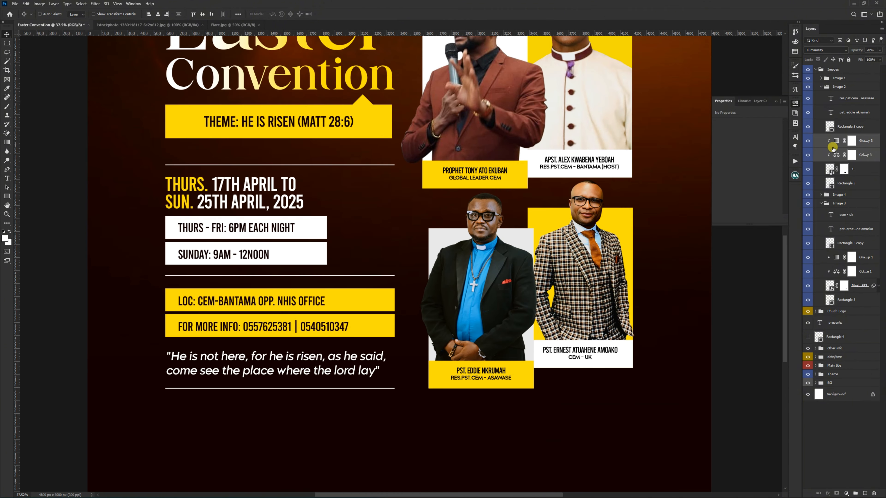
key(ctrl+comma)
key(ctrl+comma)
key(ctrl+0)
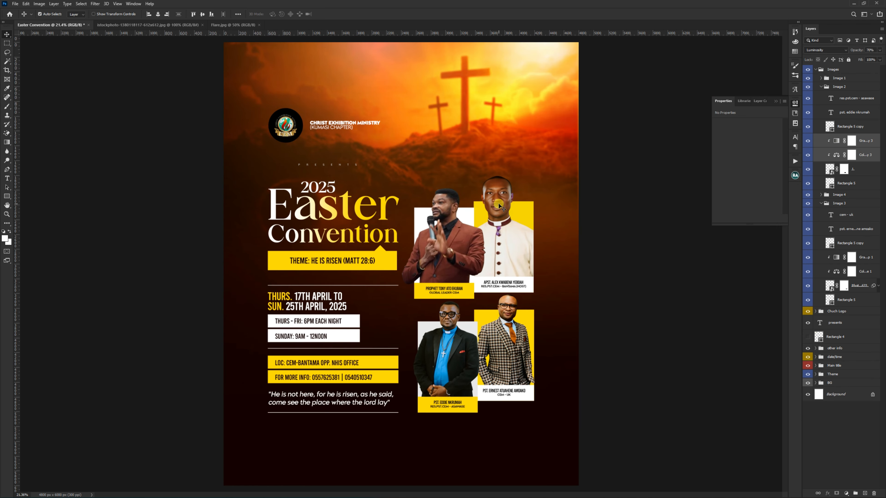
click(836, 142)
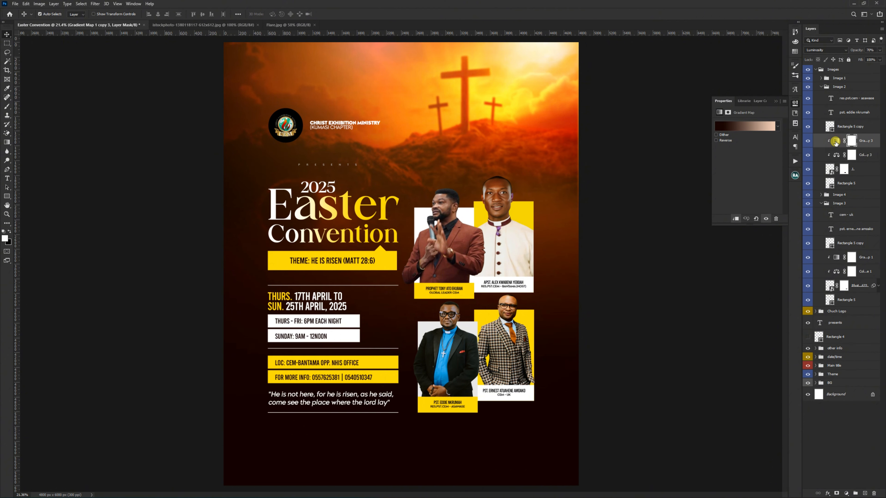
key(4)
click(821, 203)
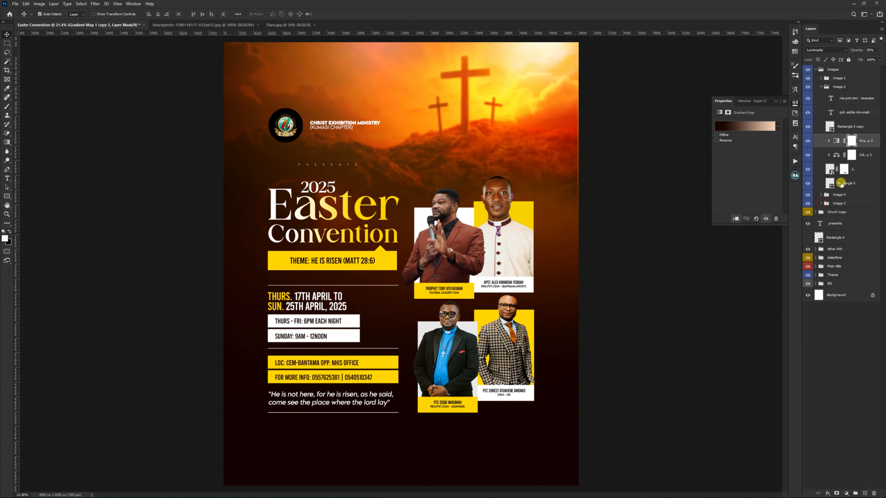
Step: Copy the gradient map and Color Balance adjustments from Image 2 into the Image 1 group and clip both to its photo
click(821, 79)
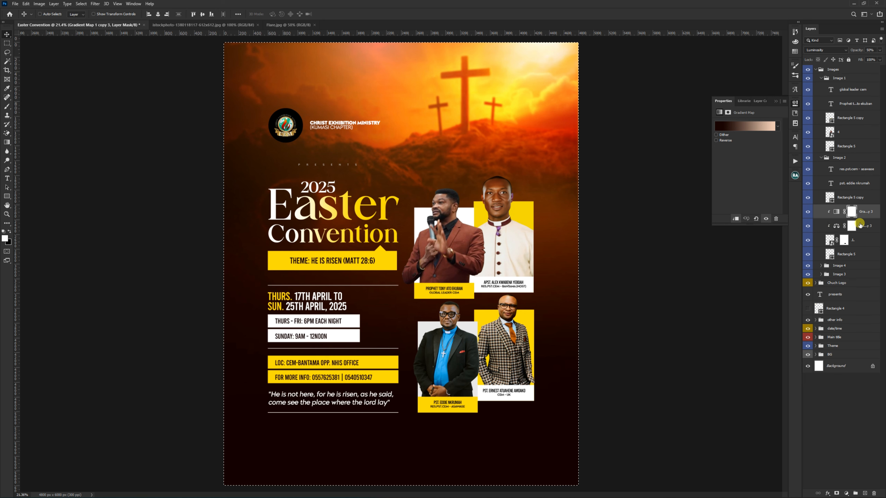
shift+click(873, 229)
drag(836, 211, 839, 128)
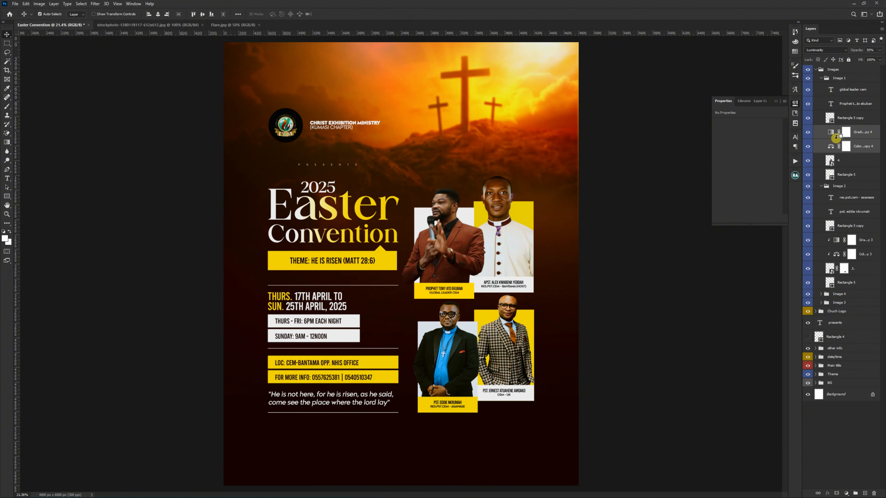
alt+click(836, 138)
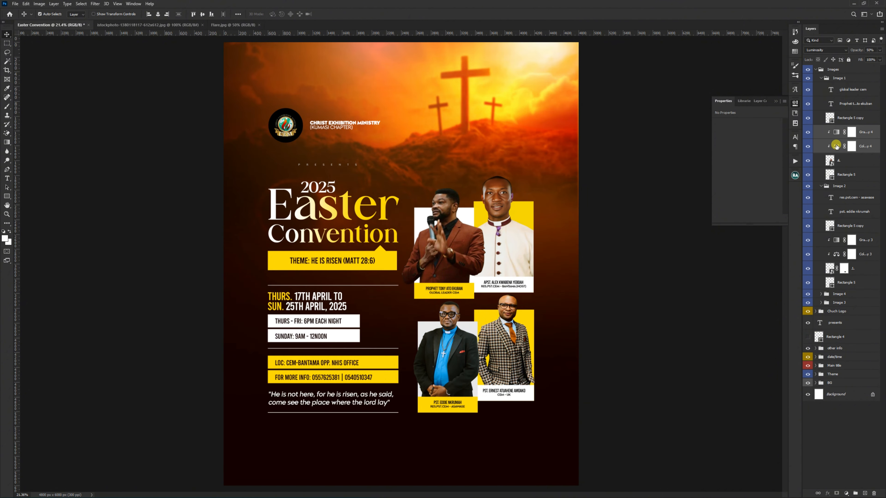
Step: Brighten the Image 1 photo with a Levels filter, setting the midtone input to 1.23
click(841, 161)
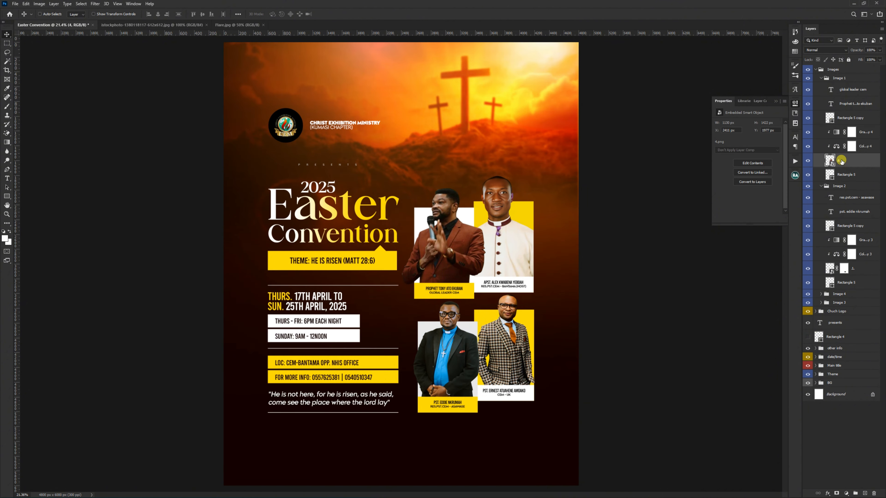
key(ctrl+l)
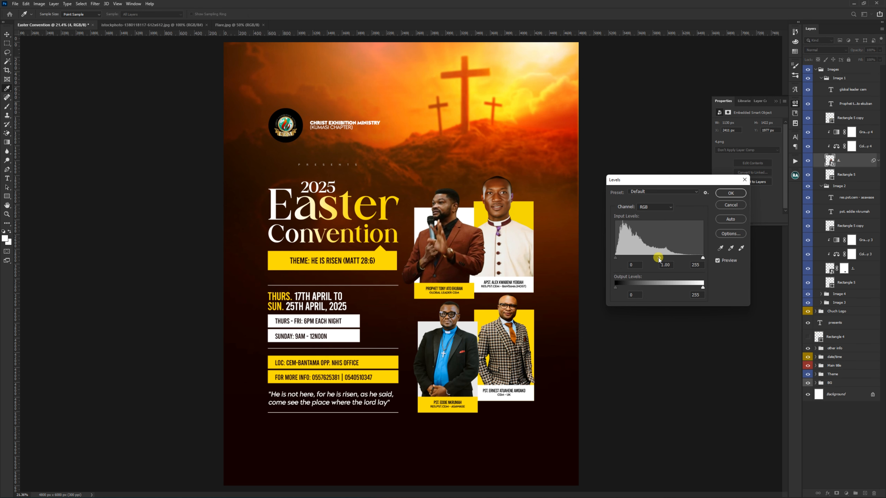
drag(659, 258, 653, 258)
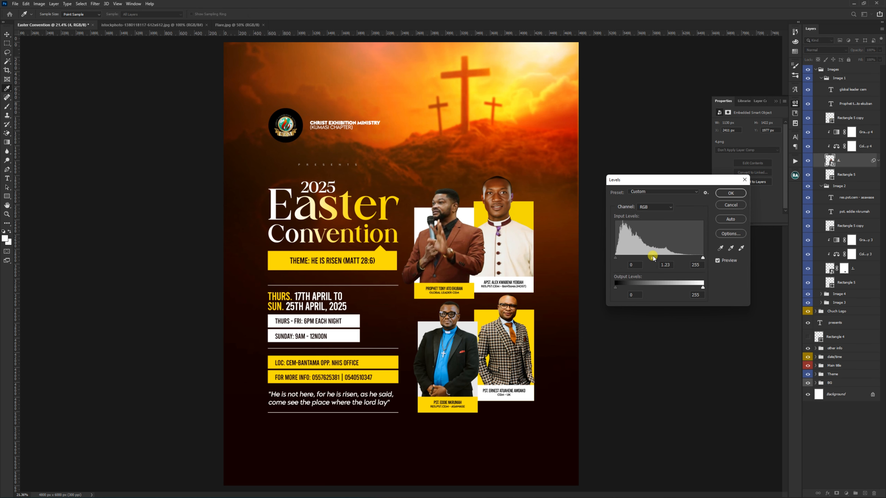
click(731, 193)
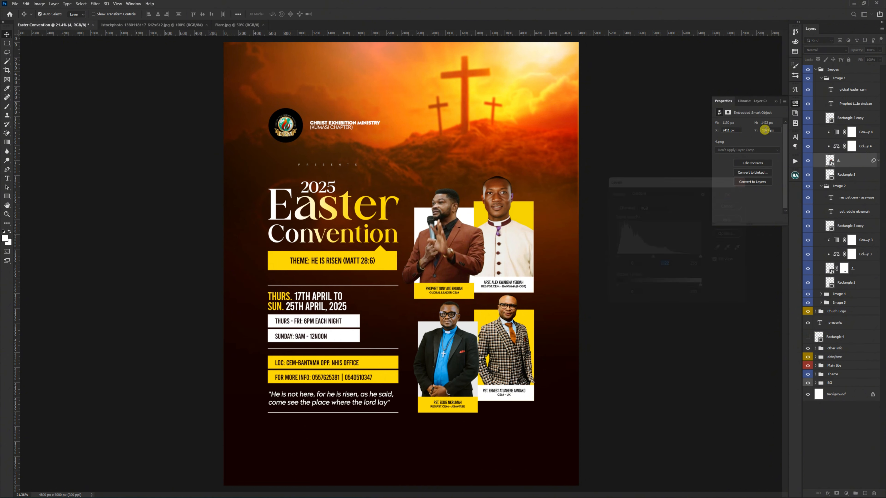
click(794, 104)
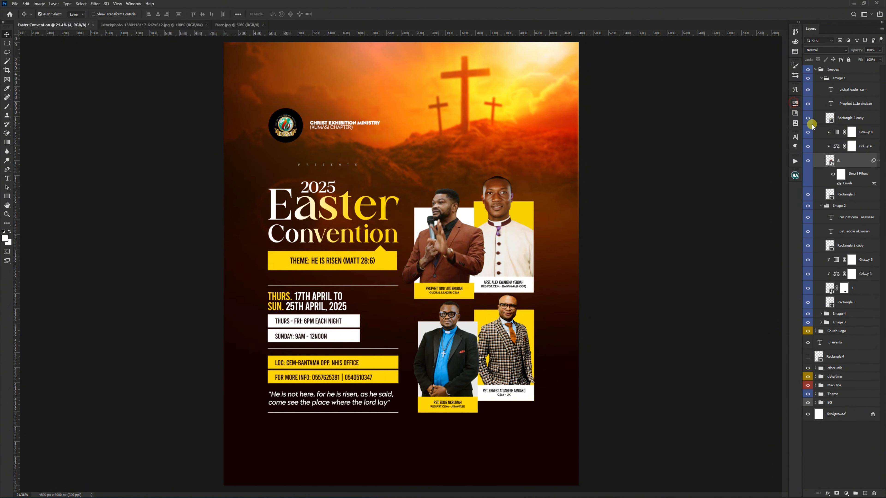
Step: Collapse the Image 1, Image 2 and parent Images groups and deselect all layers
click(821, 79)
click(821, 87)
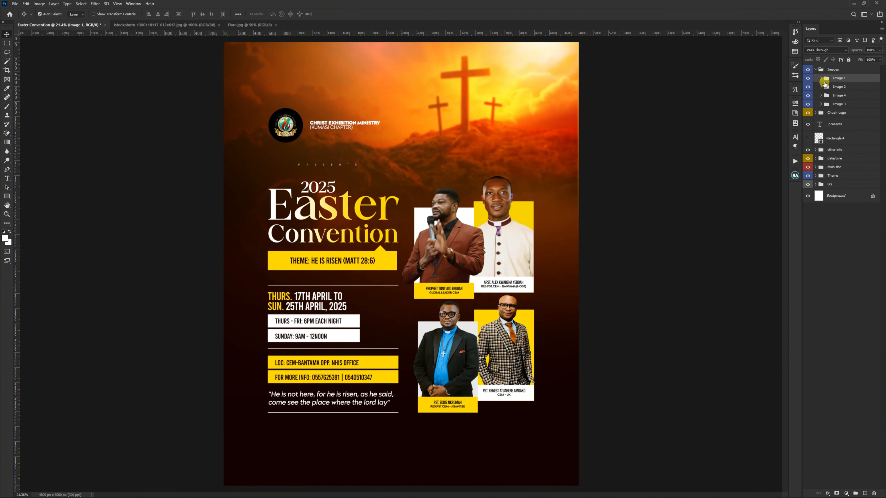
click(817, 70)
scroll(533, 283, down, 2)
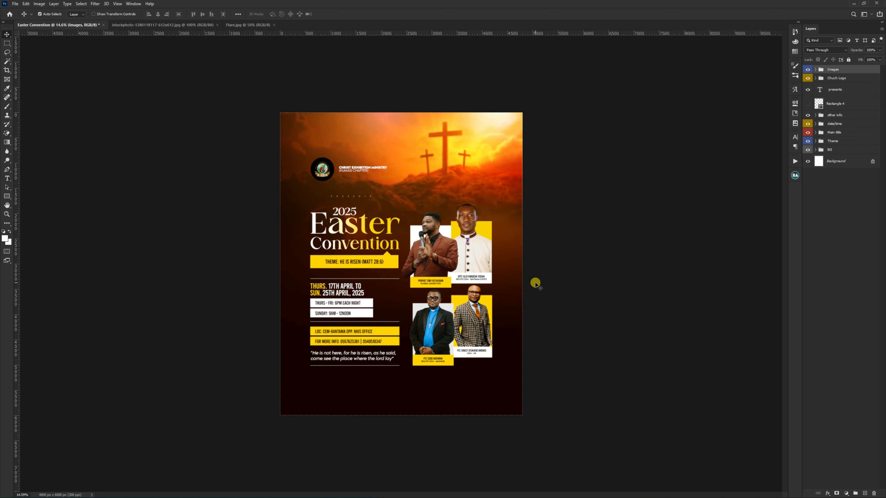
click(574, 258)
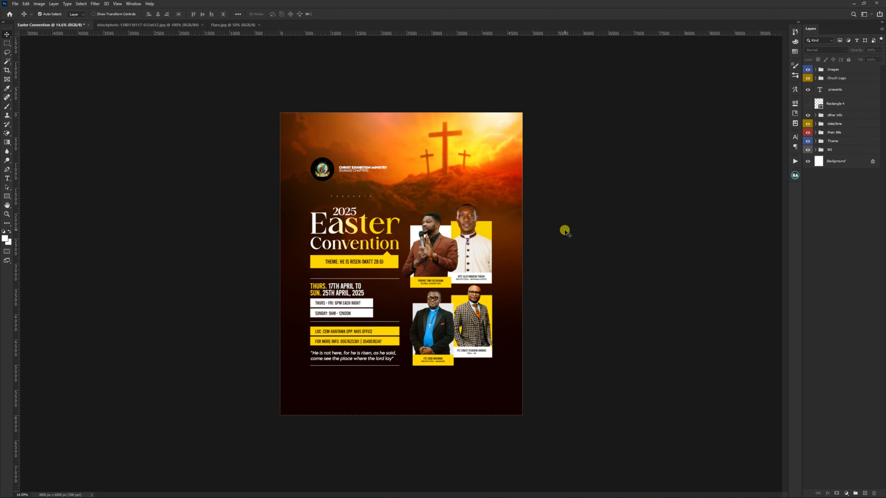
Step: Draw a white rectangle of about 408 × 707 px in the empty space beside the dates and service times
scroll(420, 287, up, 2)
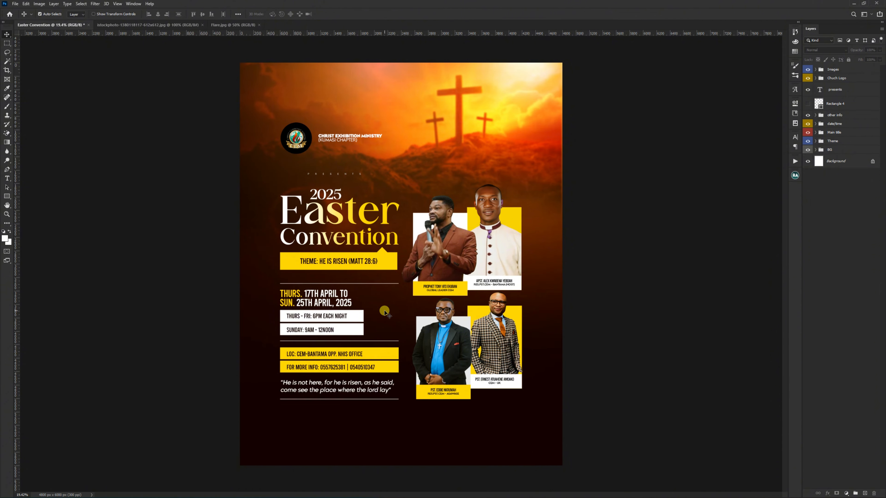
scroll(384, 311, up, 3)
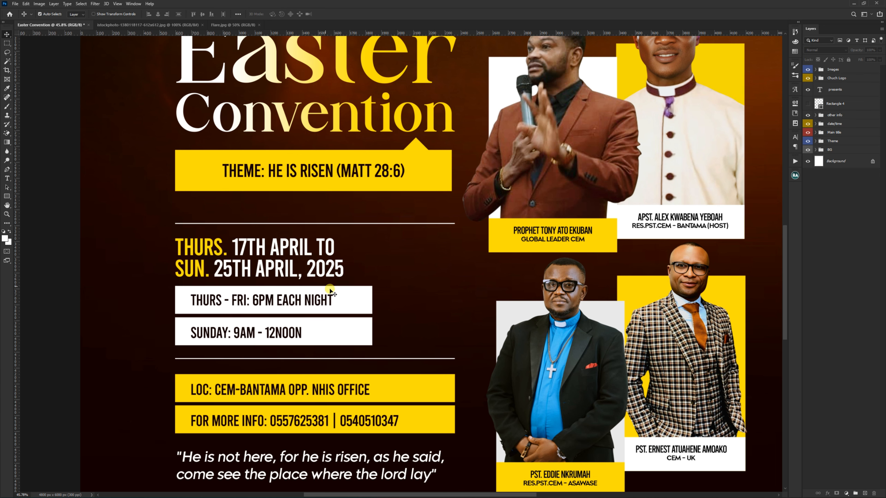
click(362, 299)
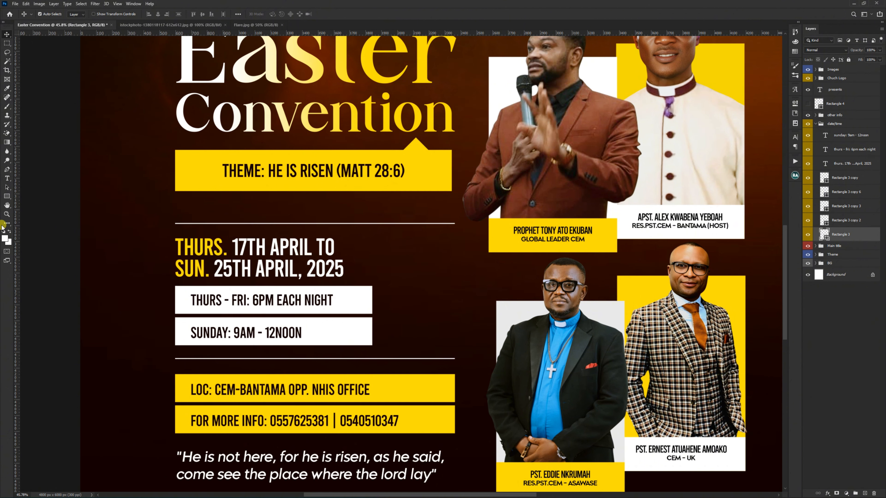
click(6, 195)
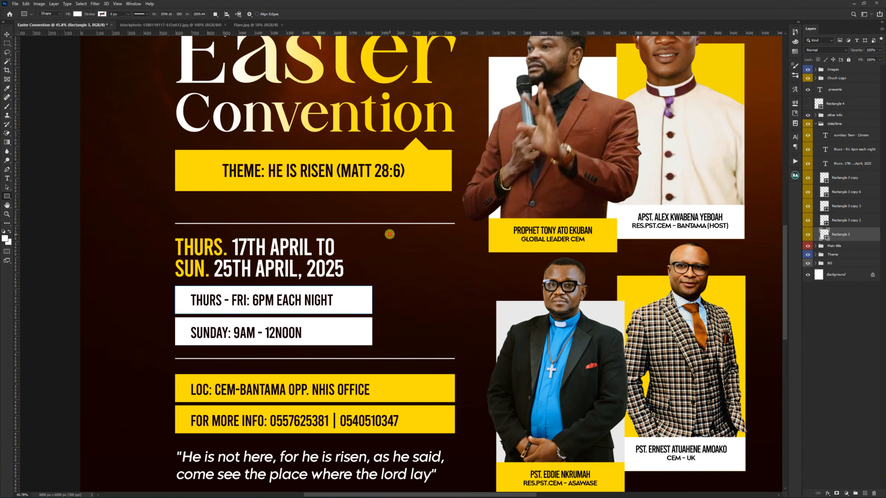
drag(390, 235, 454, 346)
key(v)
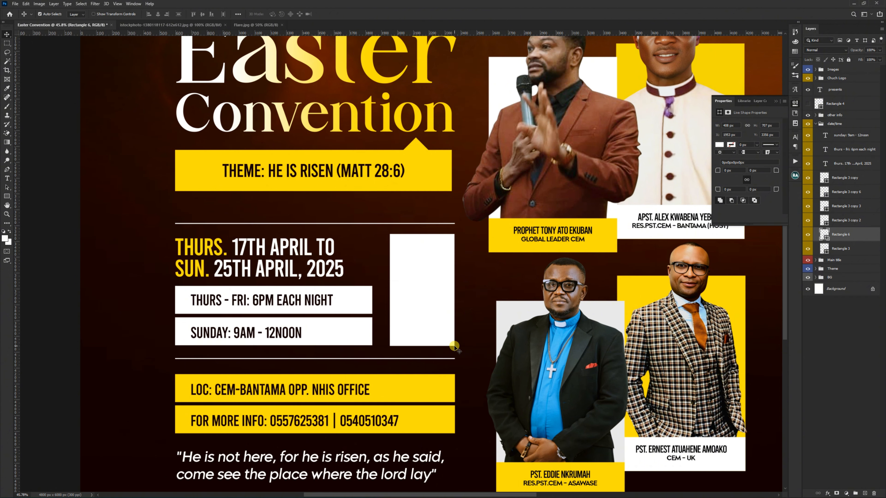
Step: Widen the new rectangle to about 458 px and fill it with yellow #ffde00 sampled from the theme bar
key(ctrl+t)
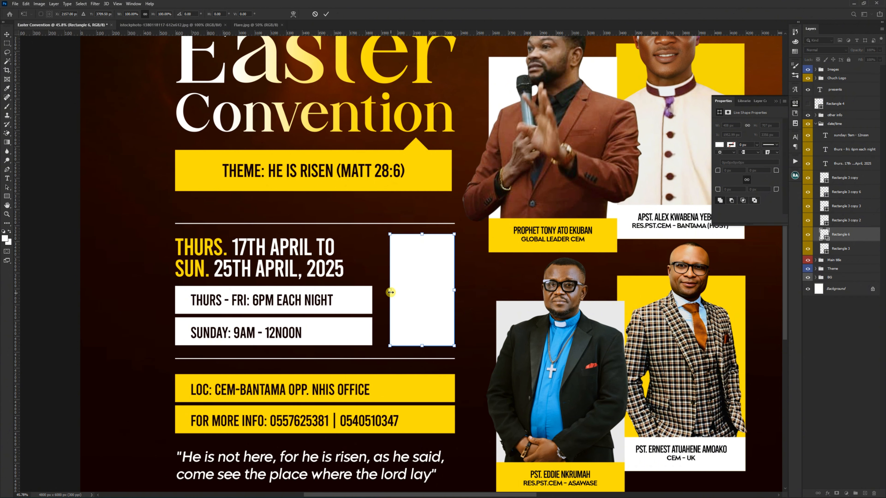
drag(391, 292, 382, 292)
key(Return)
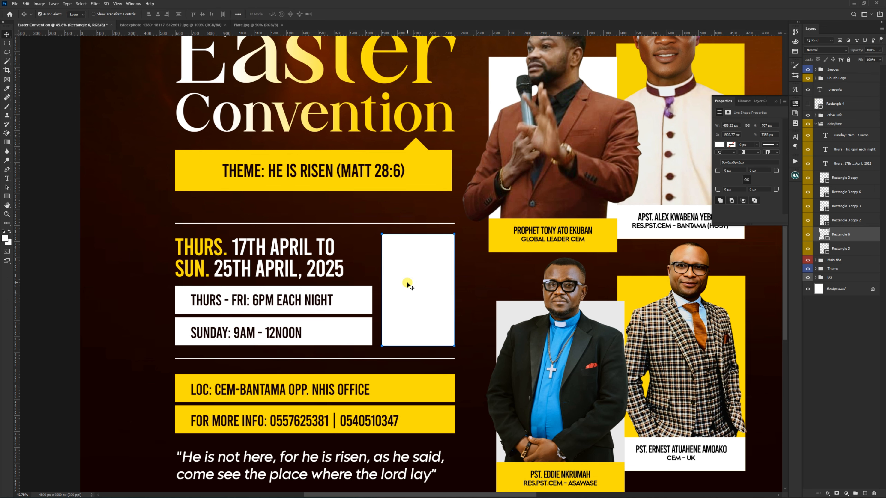
double_click(825, 236)
click(450, 188)
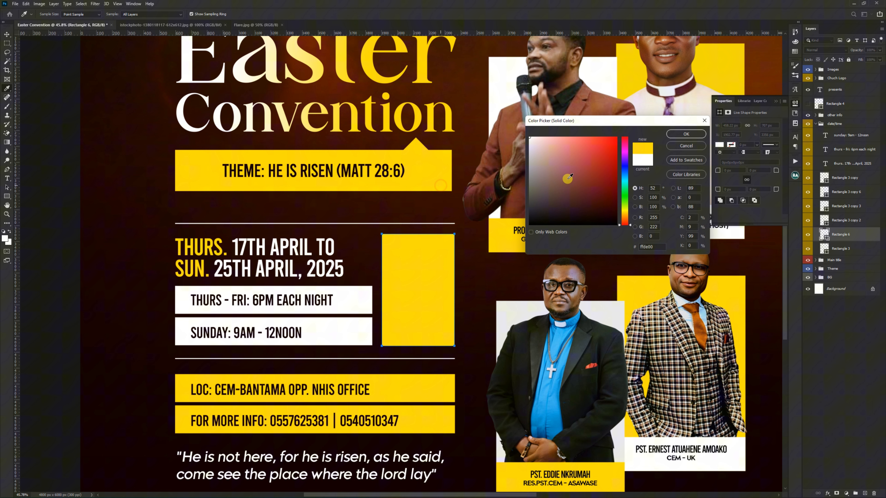
click(686, 134)
Step: Compare the flyer with and without the yellow rectangle, deselect all layers, and collapse the date/time group
scroll(426, 296, down, 6)
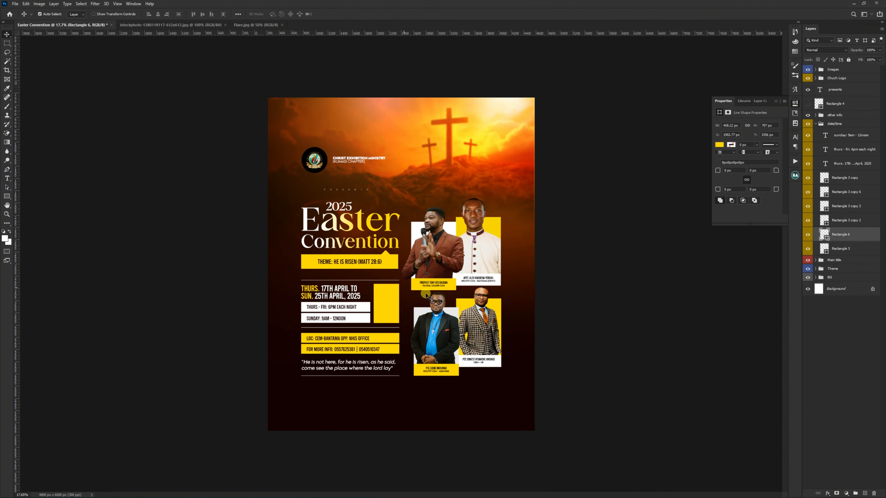
click(809, 236)
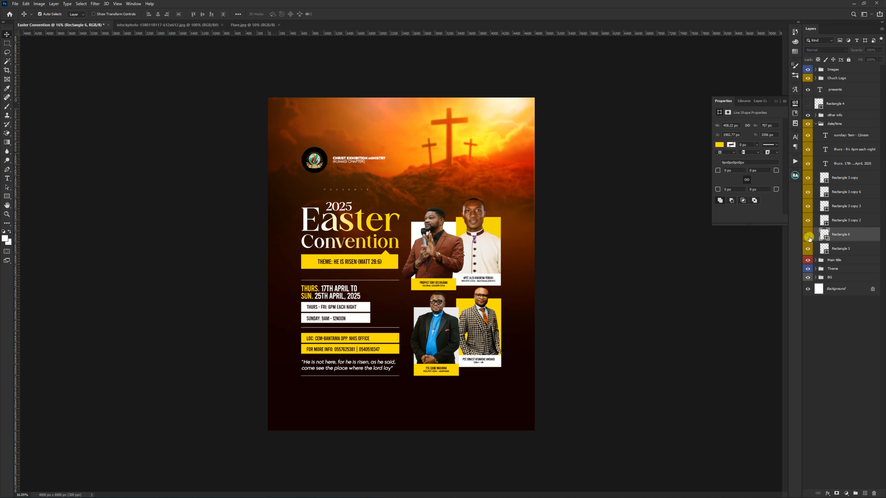
click(809, 237)
click(545, 269)
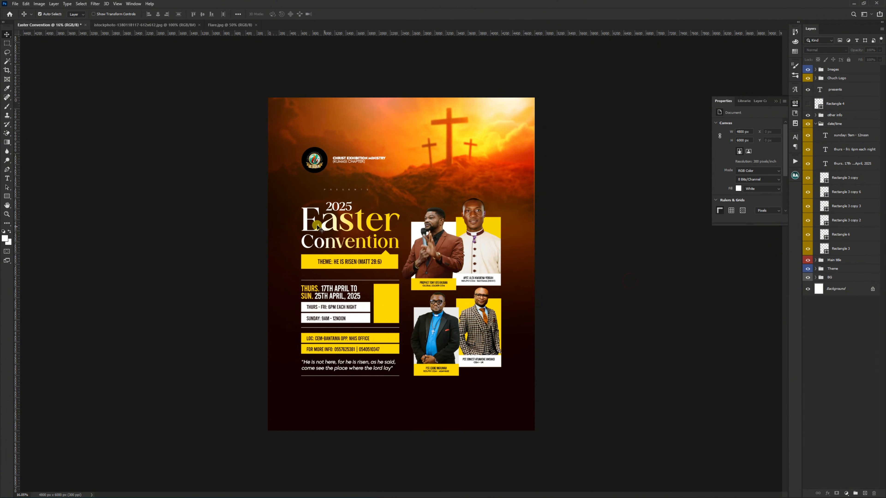
click(816, 123)
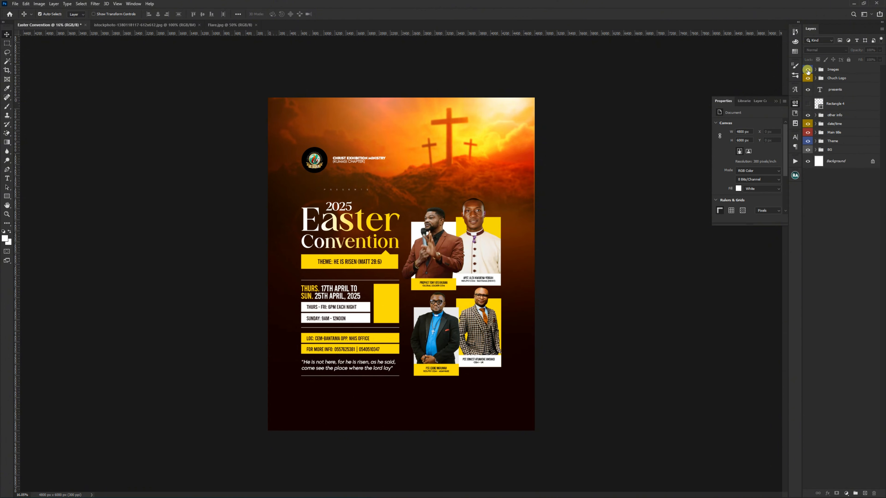
Step: Compare the flyer with and without the speaker images and the yellow date/time rectangle, collapse the date/time and BG groups, and deselect all layers
click(807, 71)
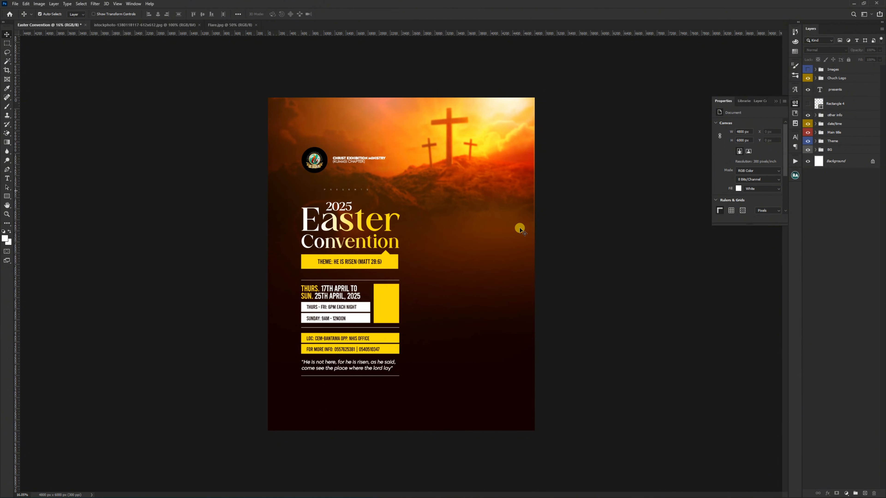
click(394, 305)
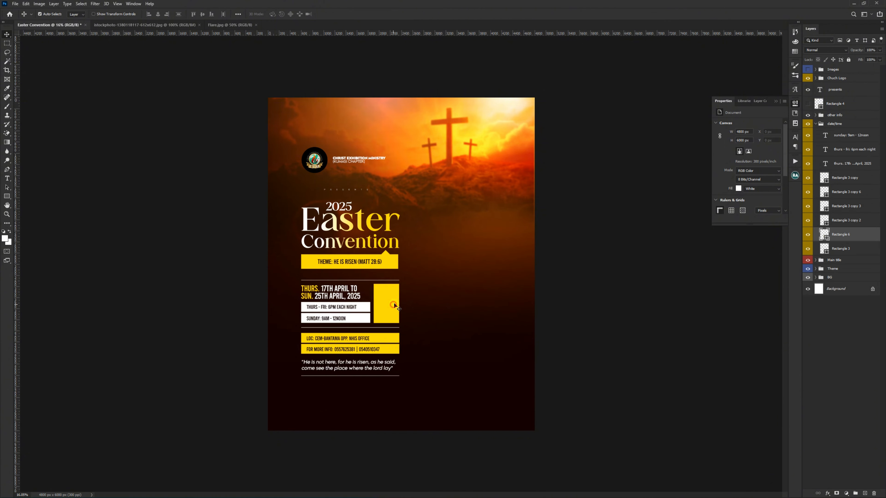
click(808, 236)
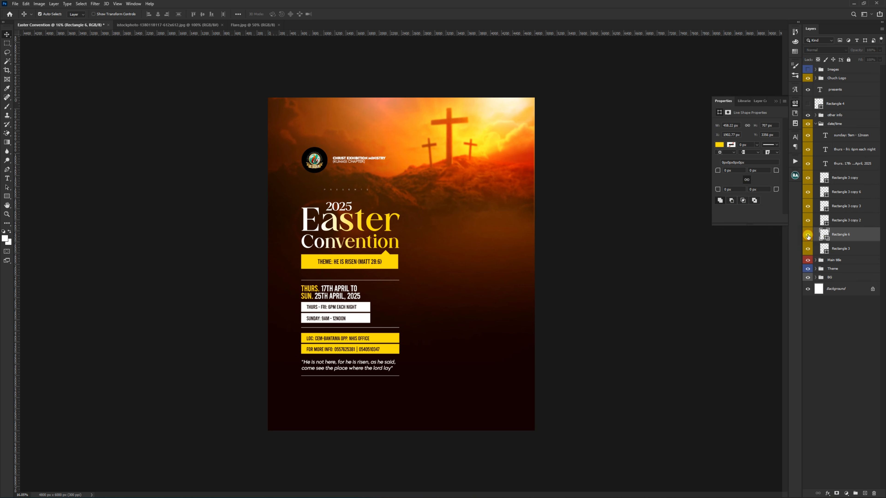
click(808, 236)
click(815, 124)
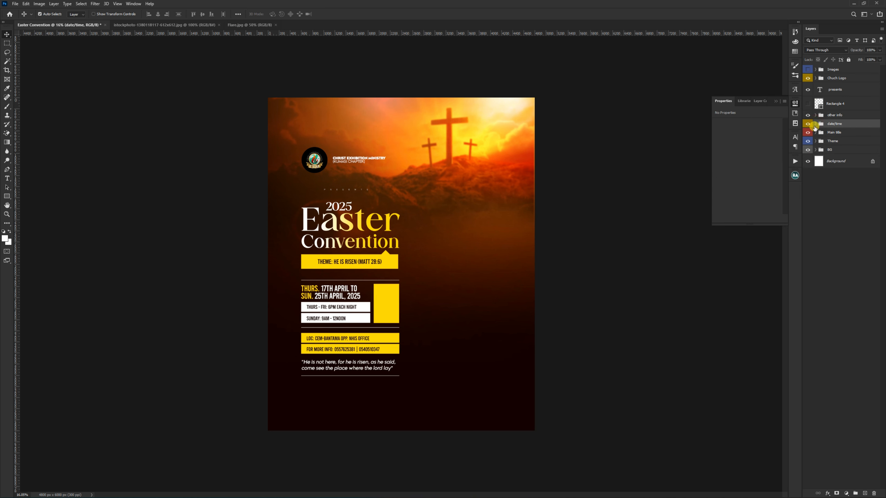
click(808, 70)
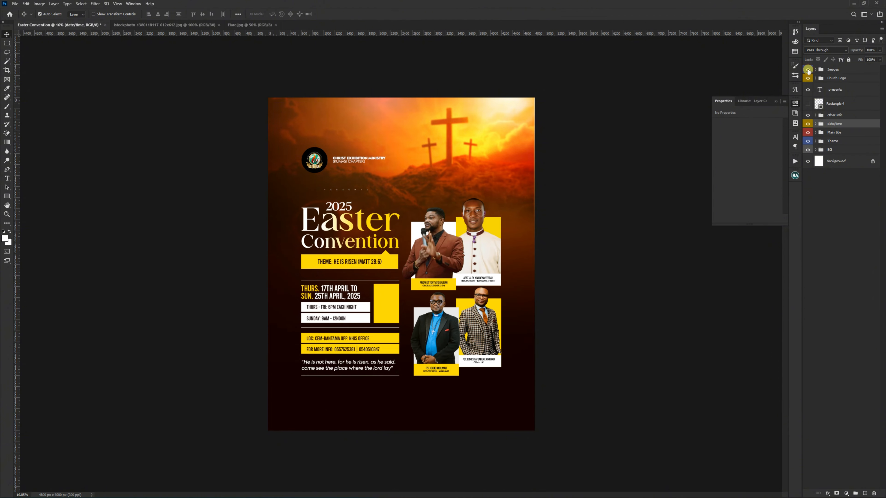
click(580, 203)
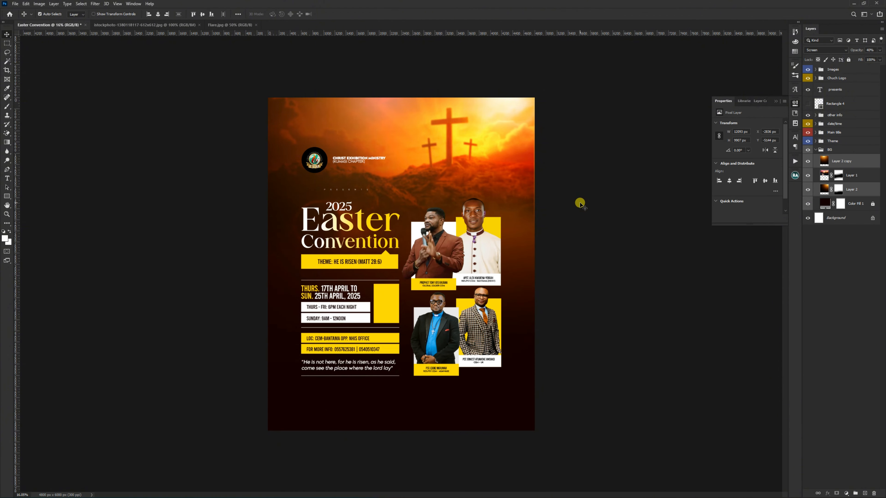
click(815, 153)
click(595, 222)
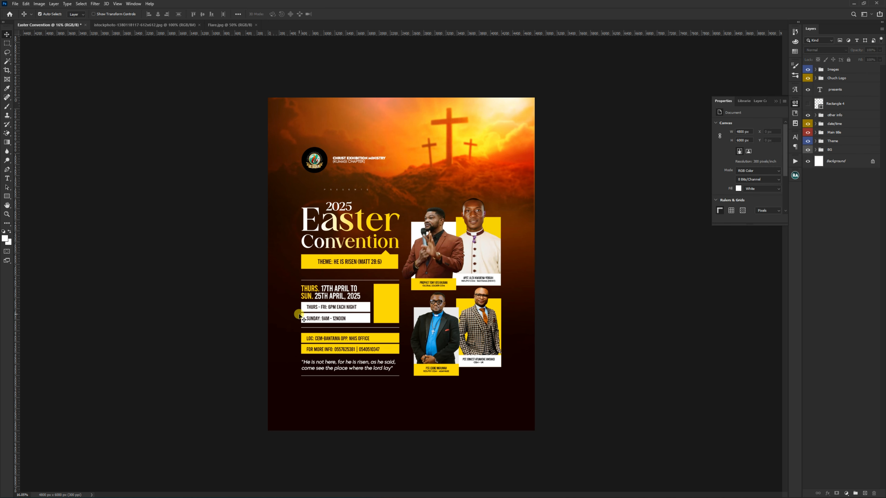
Step: Show the guides and draw a white bar of about 3602 × 109 px between the side margins, just above the bottom guide
key(ctrl+semicolon)
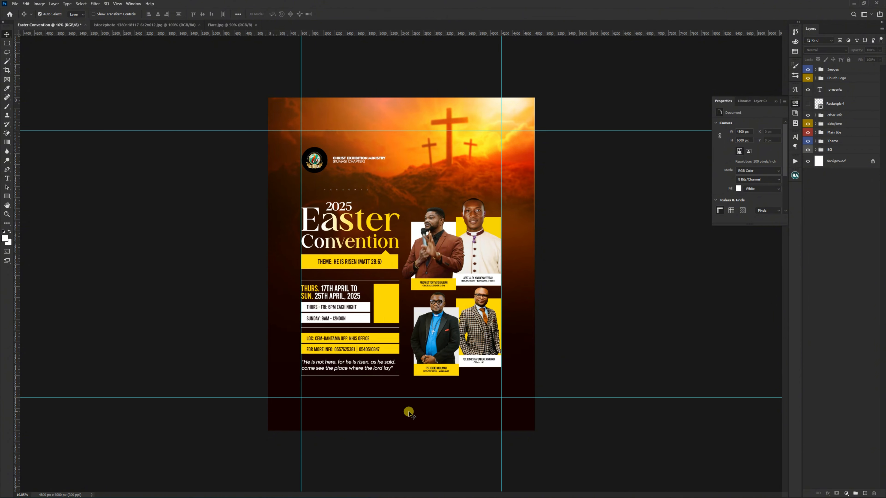
scroll(406, 410, up, 5)
scroll(386, 321, up, 3)
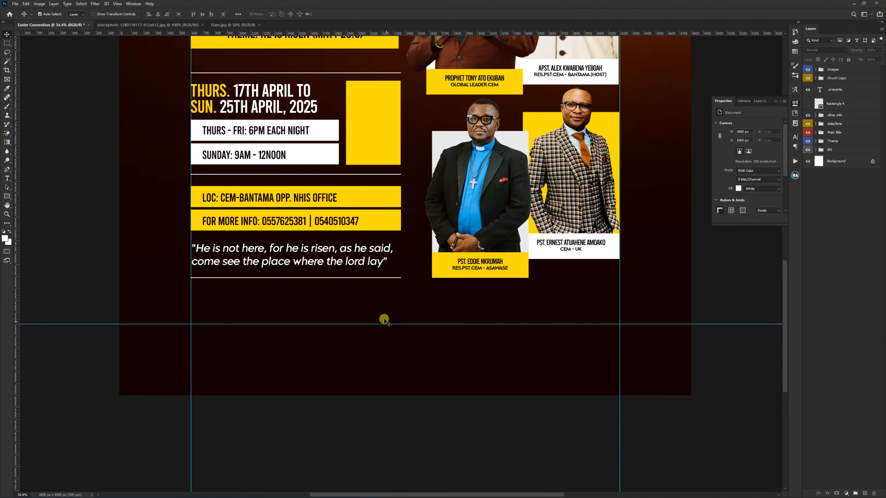
click(5, 196)
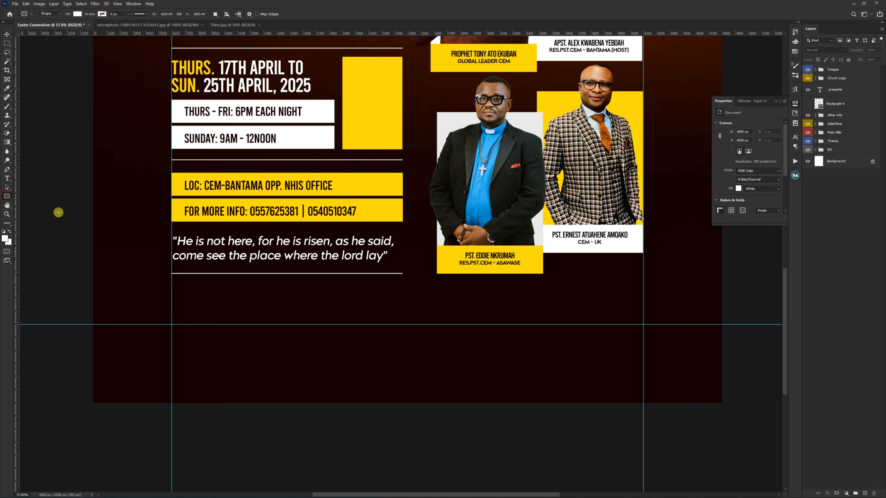
drag(171, 310, 642, 324)
key(v)
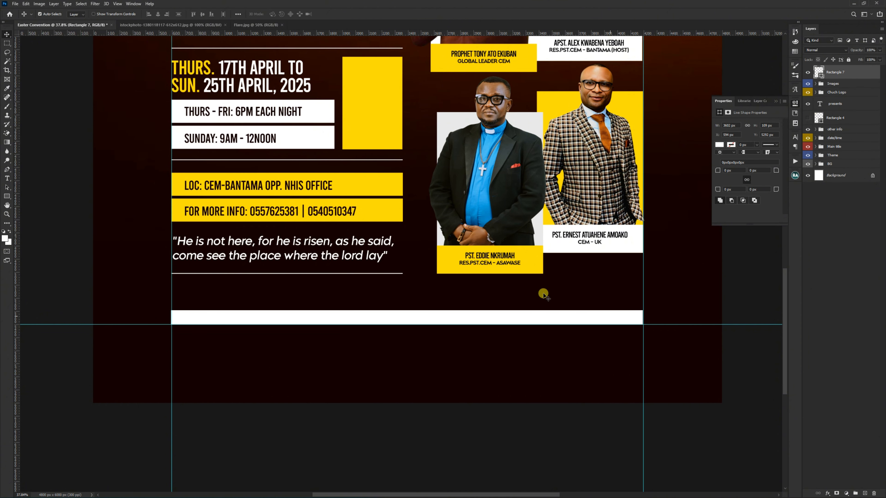
Step: Set the bottom bar's blend mode to Overlay and hide the guides
click(826, 50)
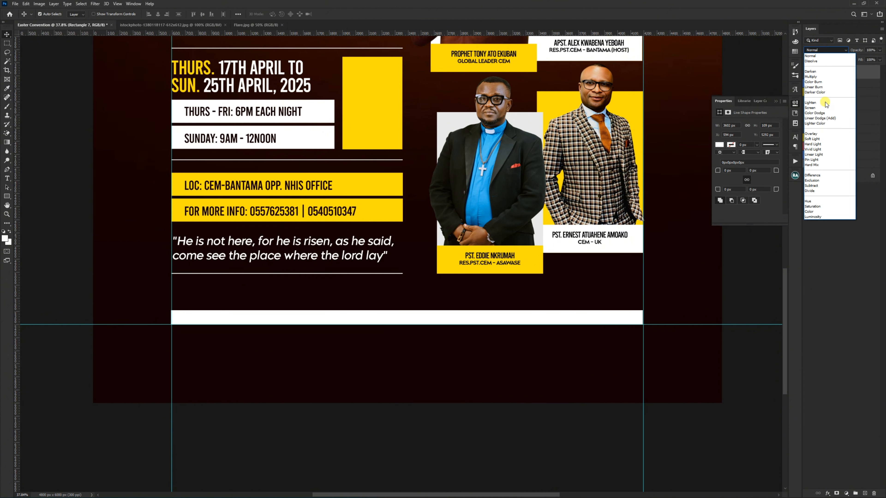
click(815, 132)
key(ctrl+semicolon)
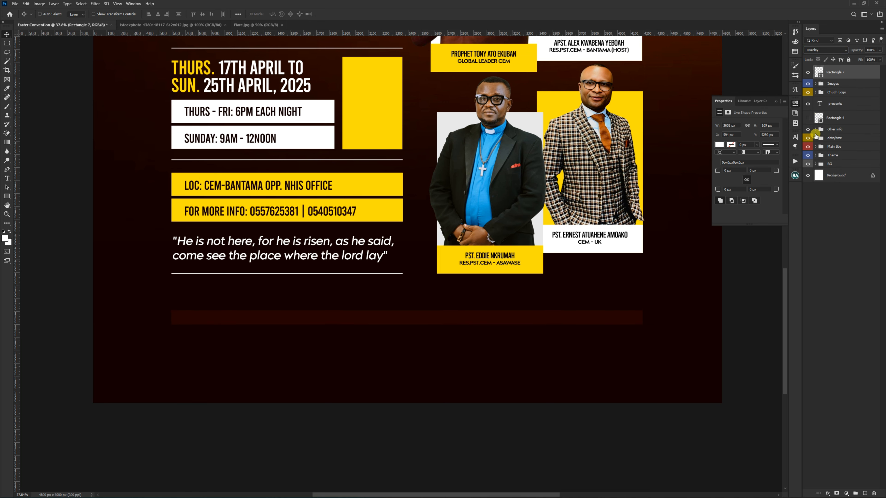
Step: Compare the whole flyer with and without the bottom bar, and deselect all layers
key(ctrl+0)
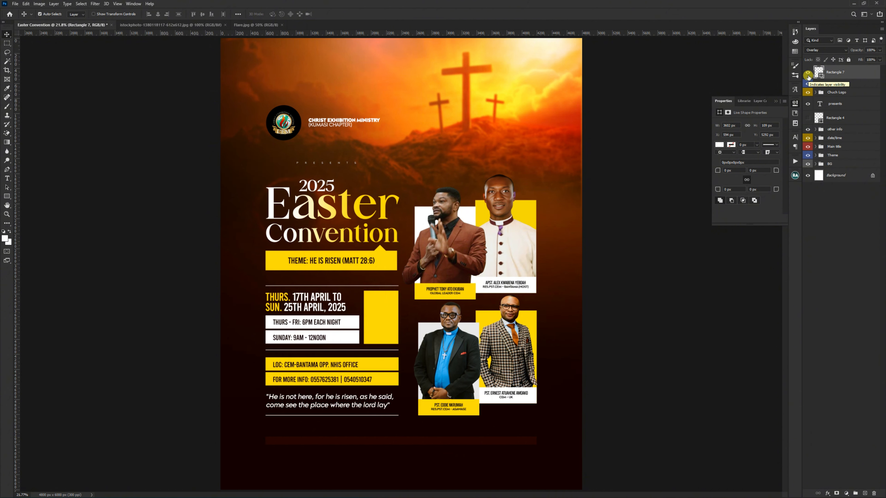
click(808, 75)
click(808, 74)
click(584, 153)
key(ctrl+minus)
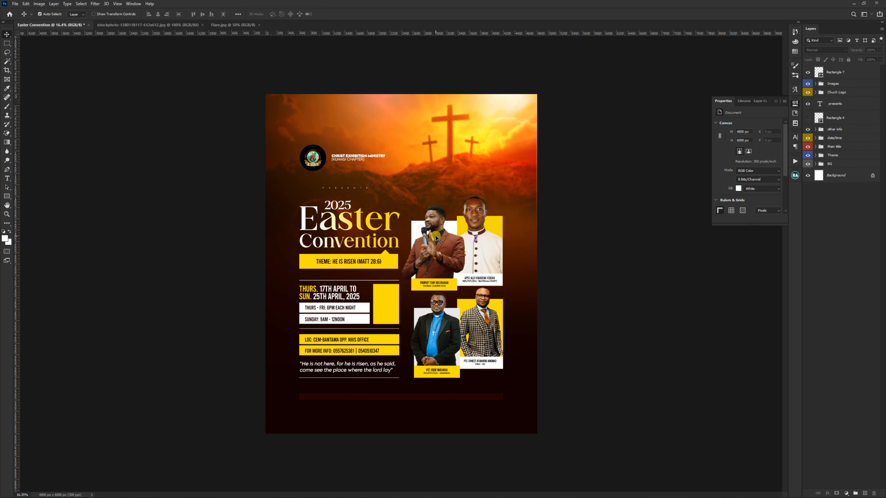
key(ctrl+plus)
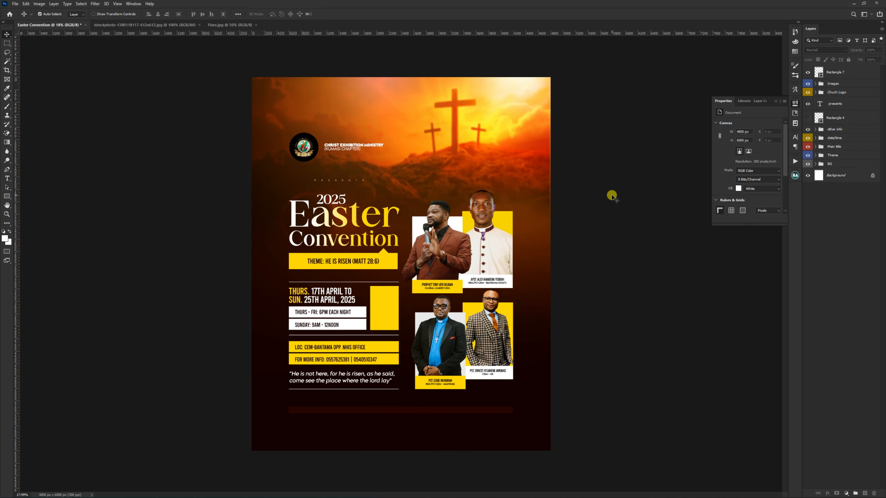
Step: Enlarge the "Theme: He is risen (Matt 28:6)" text to about 30.75 pt and set its tracking to -50
scroll(297, 339, up, 10)
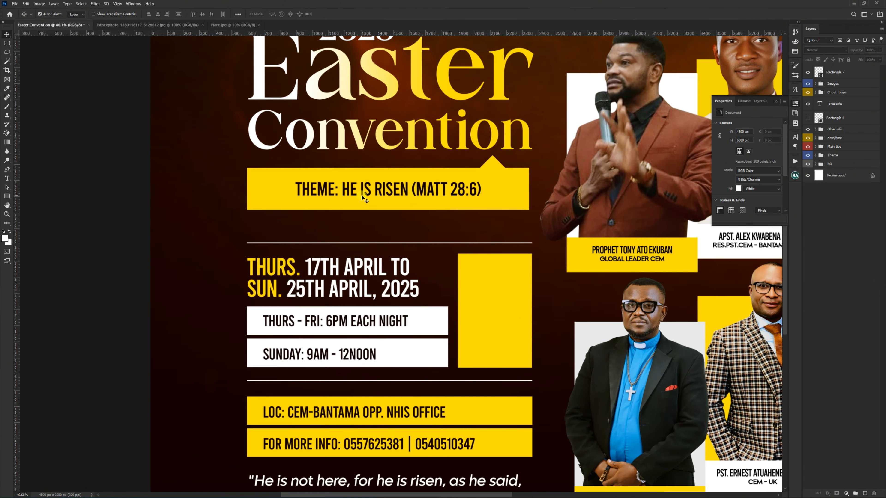
click(366, 190)
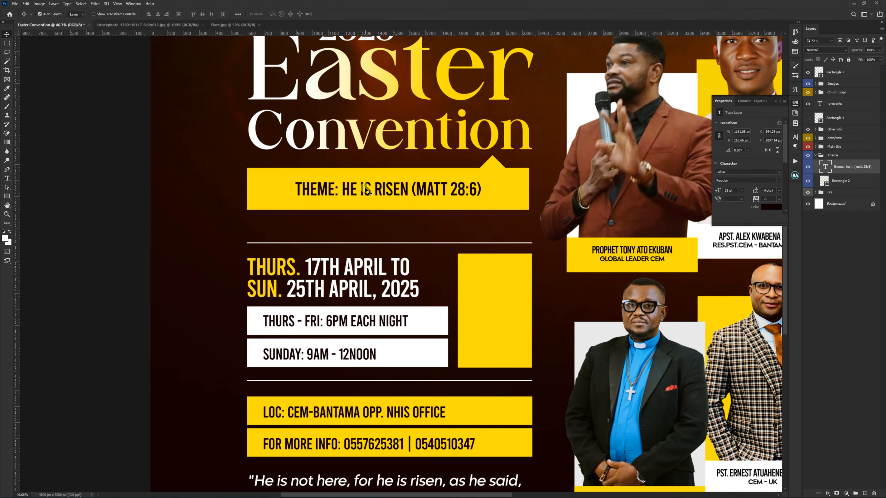
key(ctrl+t)
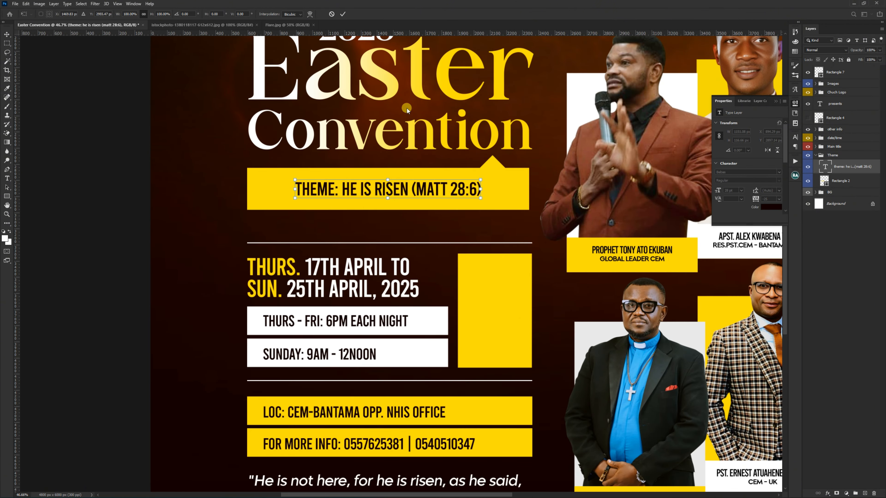
drag(483, 191, 492, 192)
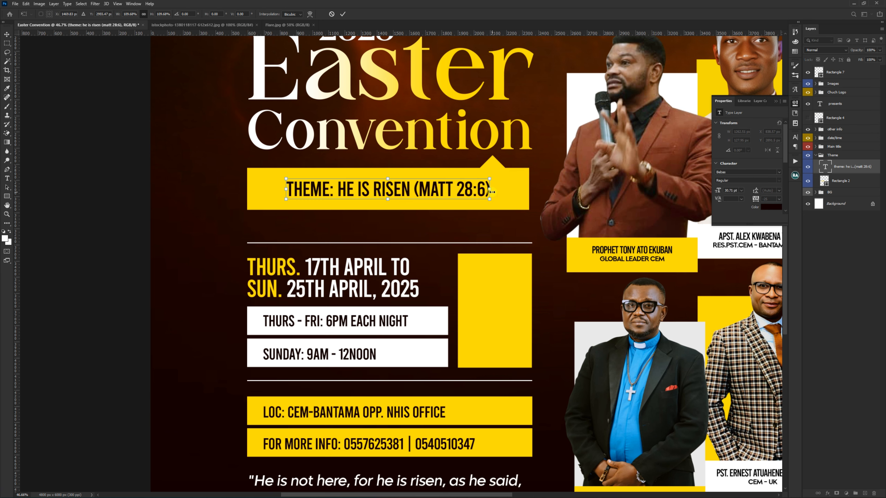
key(Return)
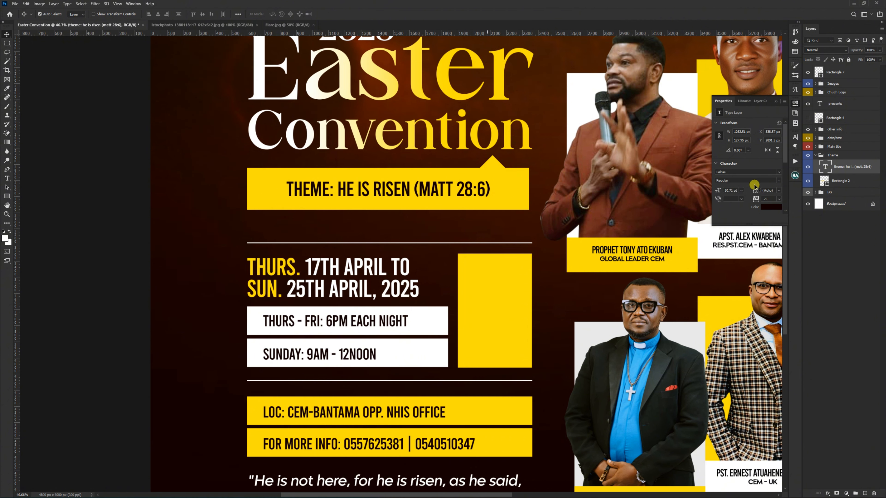
click(775, 199)
click(772, 211)
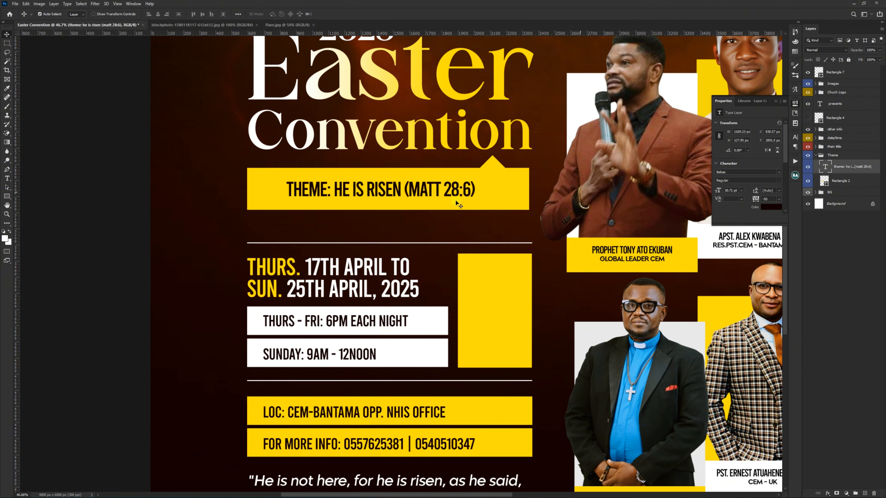
Step: Select the Thursday–Friday and Sunday service time texts together and set their tracking to -60
click(384, 322)
shift+click(366, 355)
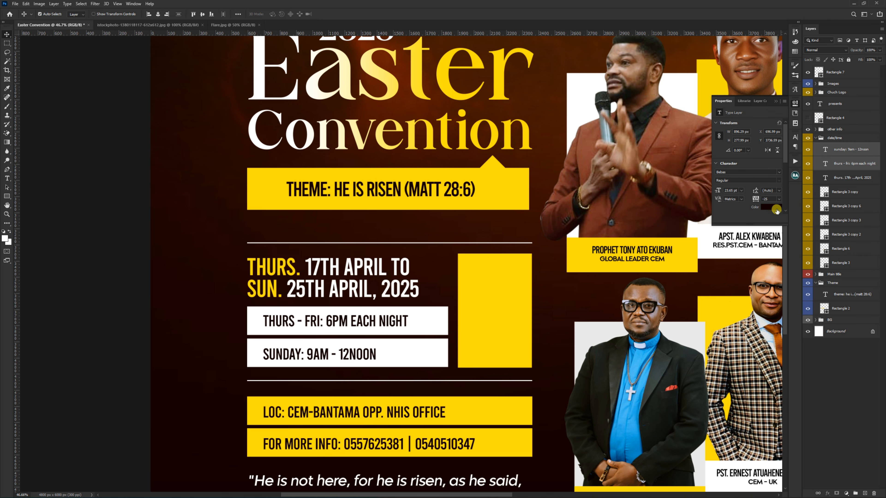
click(777, 199)
click(772, 212)
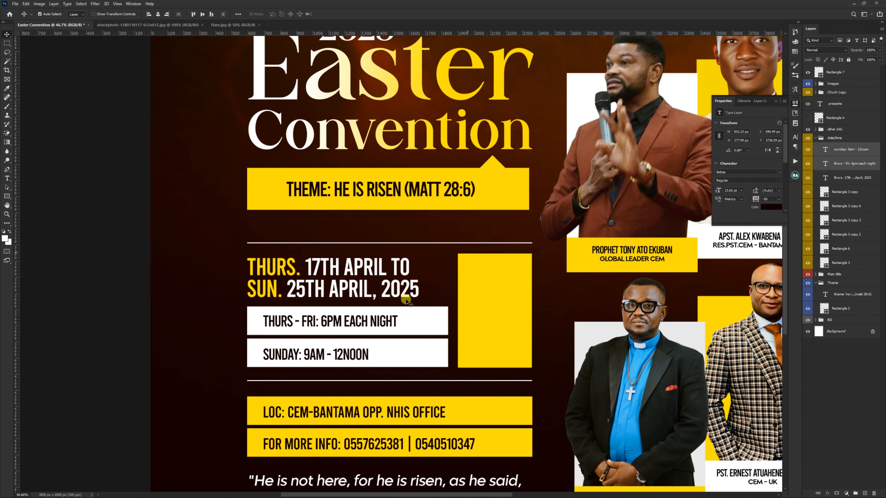
drag(772, 199, 753, 200)
key(Return)
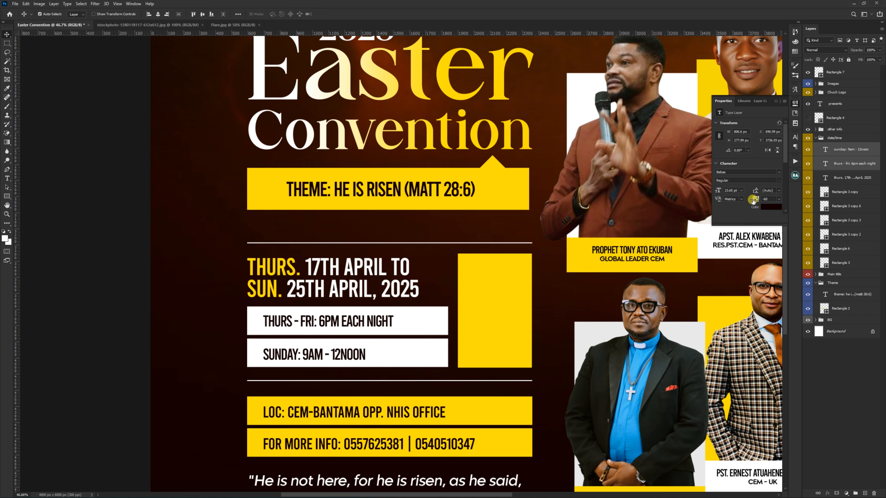
Step: Select the location and contact info texts together and set their tracking to -60
click(363, 415)
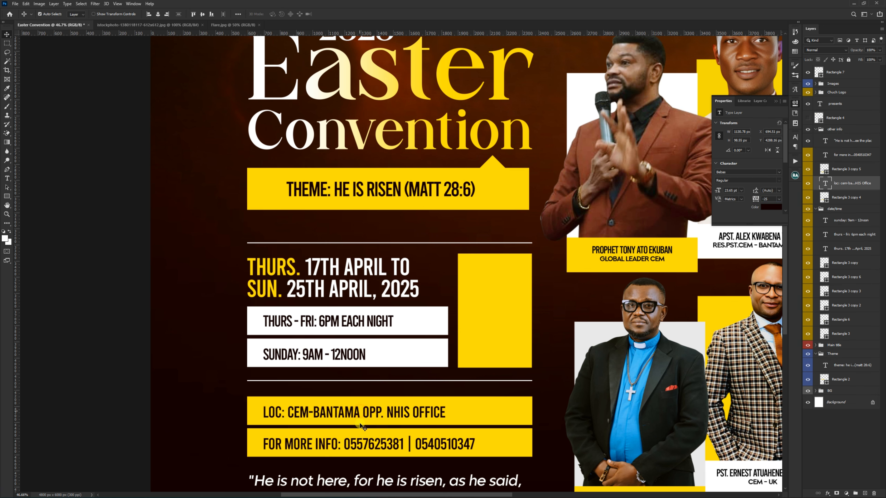
shift+click(362, 444)
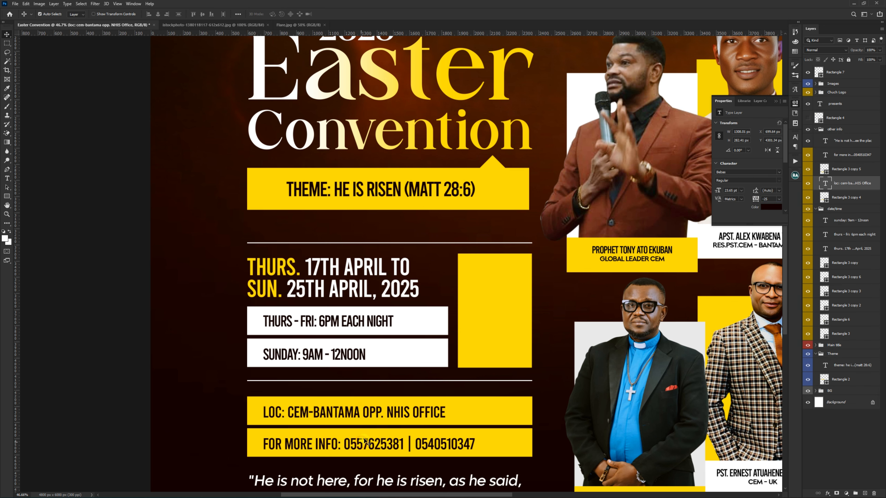
click(769, 199)
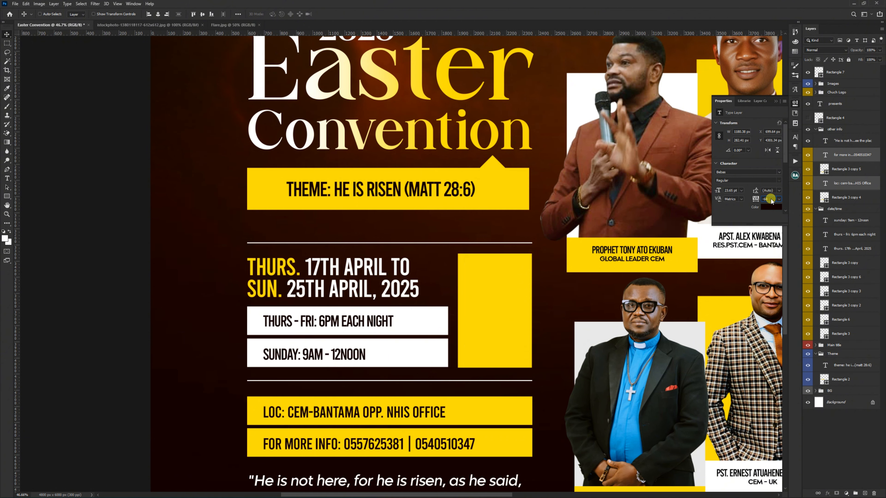
text(-60)
key(Return)
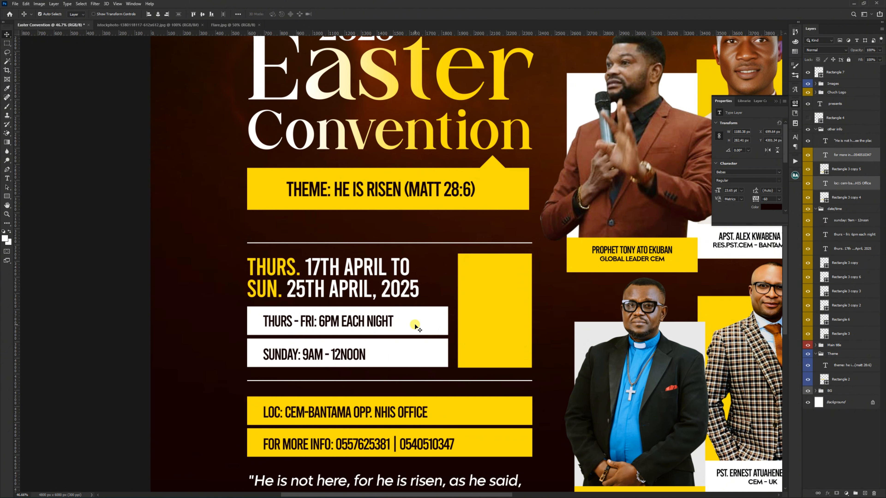
Step: Deselect all layers and collapse the date/time and other info groups
scroll(362, 337, down, 3)
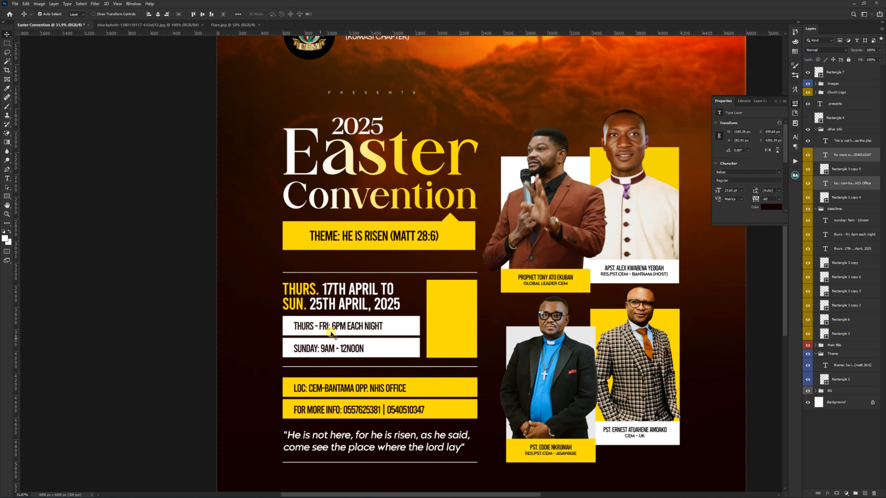
click(168, 309)
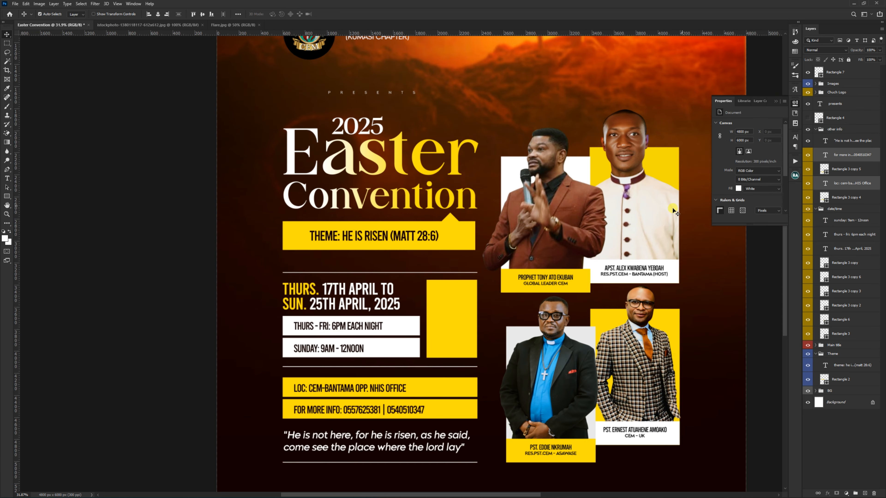
click(816, 209)
click(815, 129)
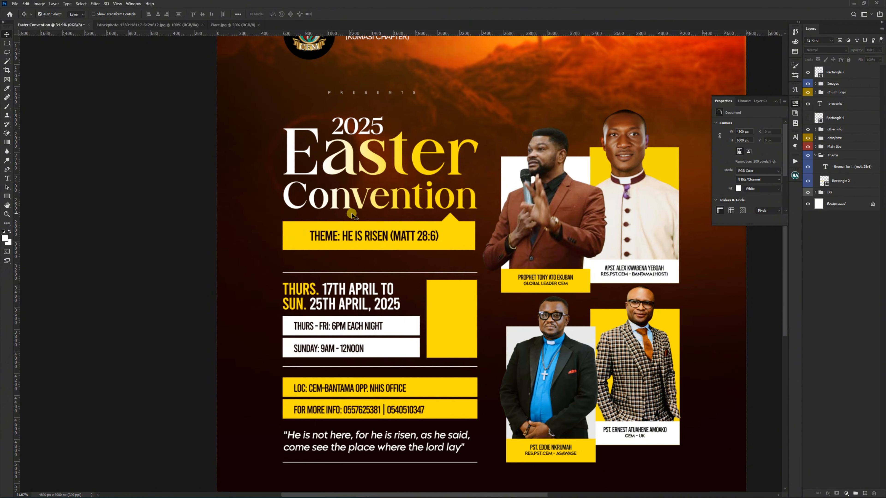
scroll(351, 213, down, 3)
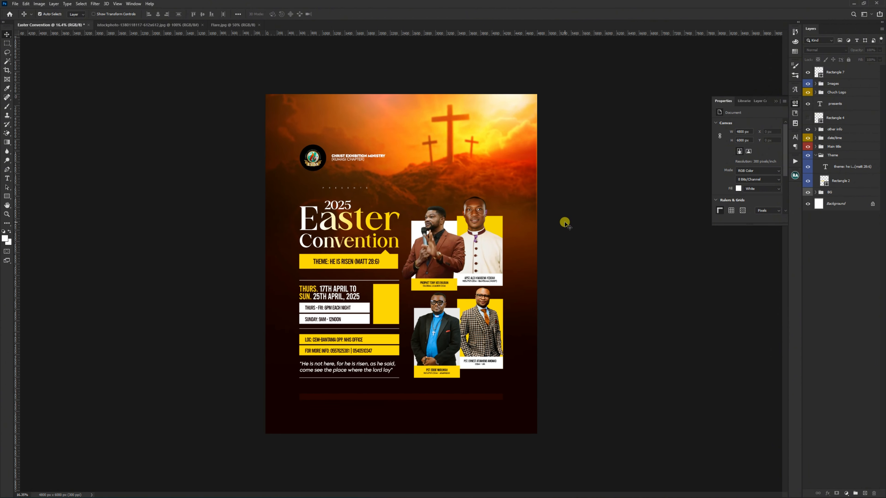
scroll(351, 221, up, 4)
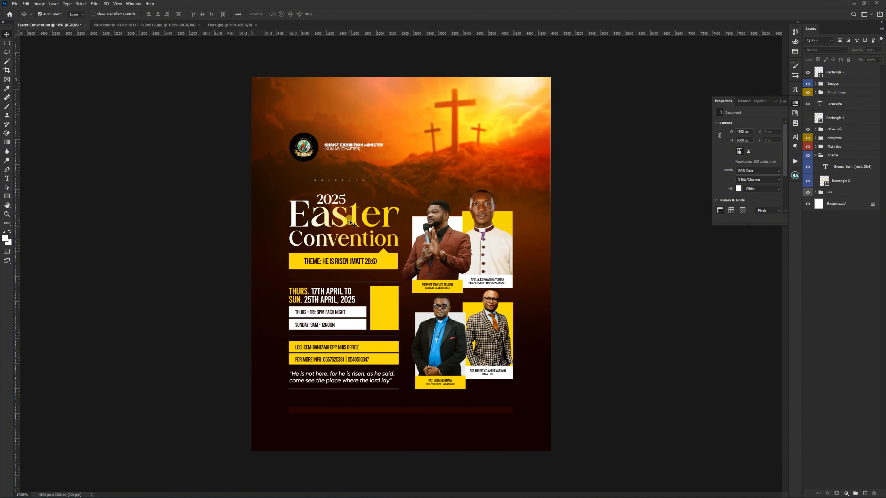
Step: Add a new text layer reading "2025" in the sky area above the church name
scroll(360, 241, down, 3)
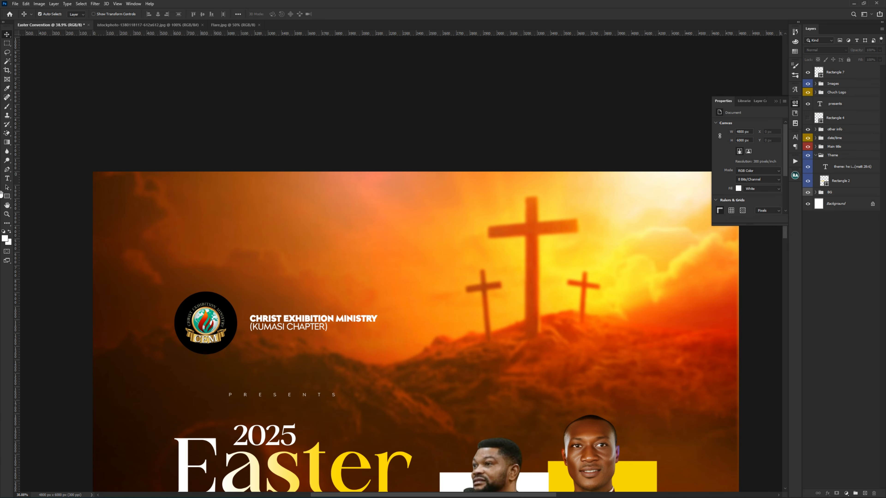
click(7, 178)
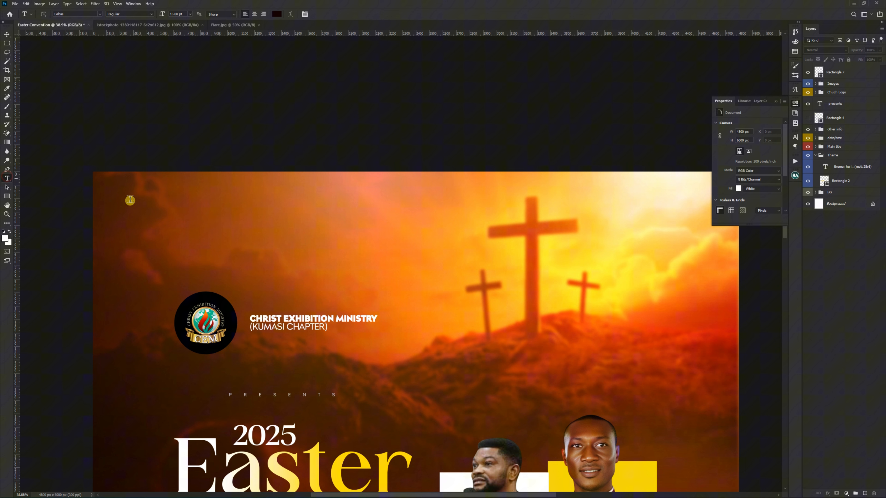
click(369, 240)
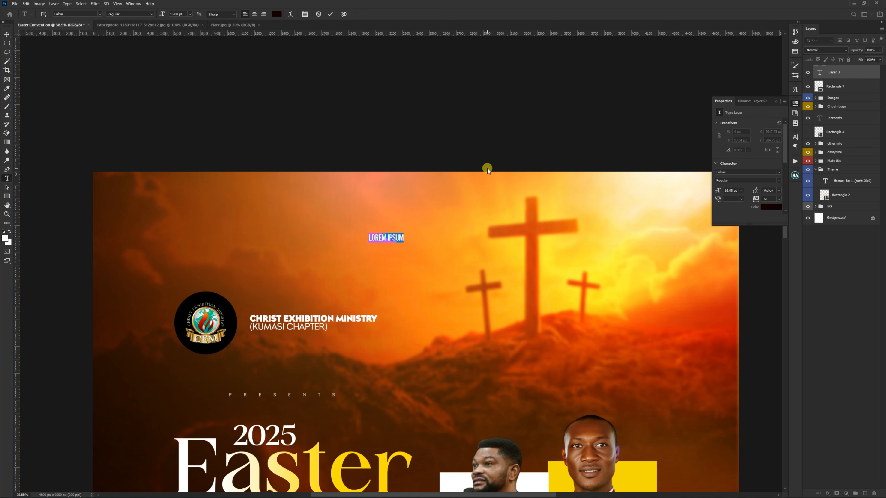
text(2025)
key(ctrl+Return)
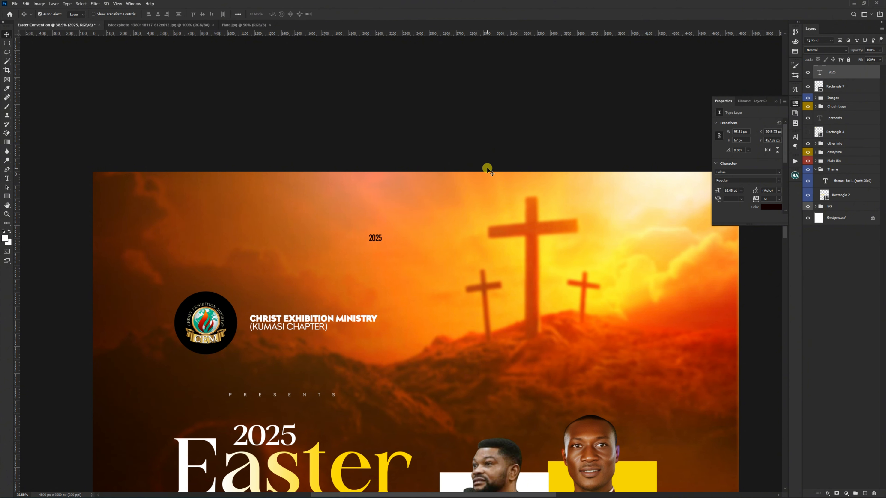
Step: Scale the new "2025" text in the sky up to about 854%, about 137 pt
key(ctrl+t)
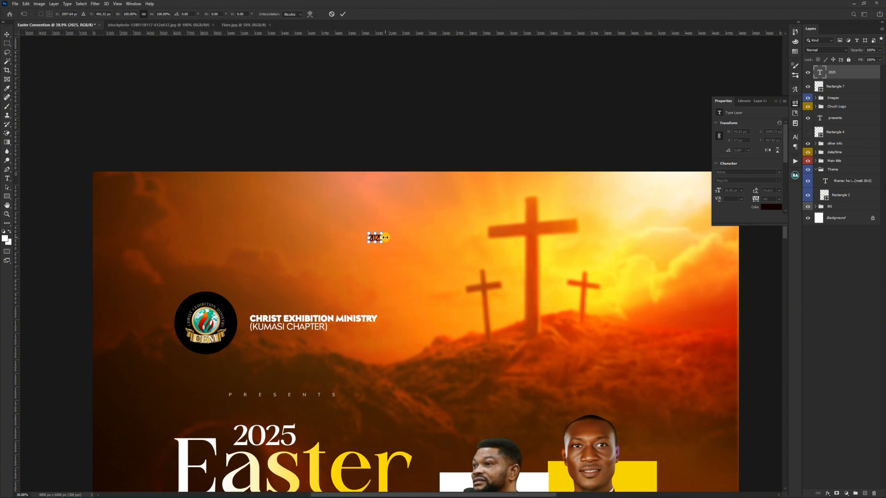
drag(383, 238, 481, 244)
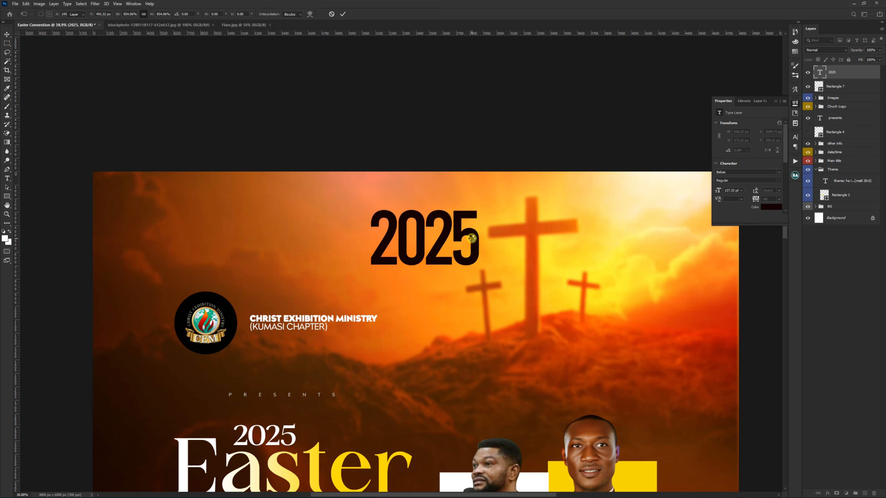
double_click(472, 241)
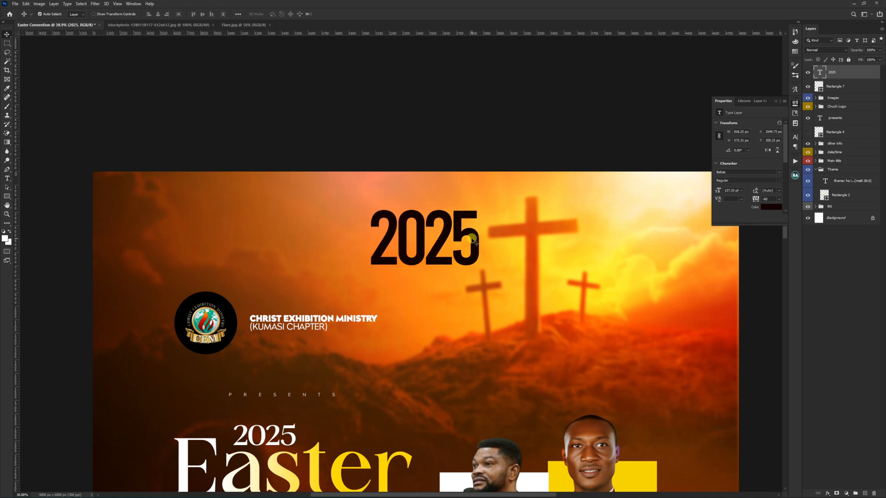